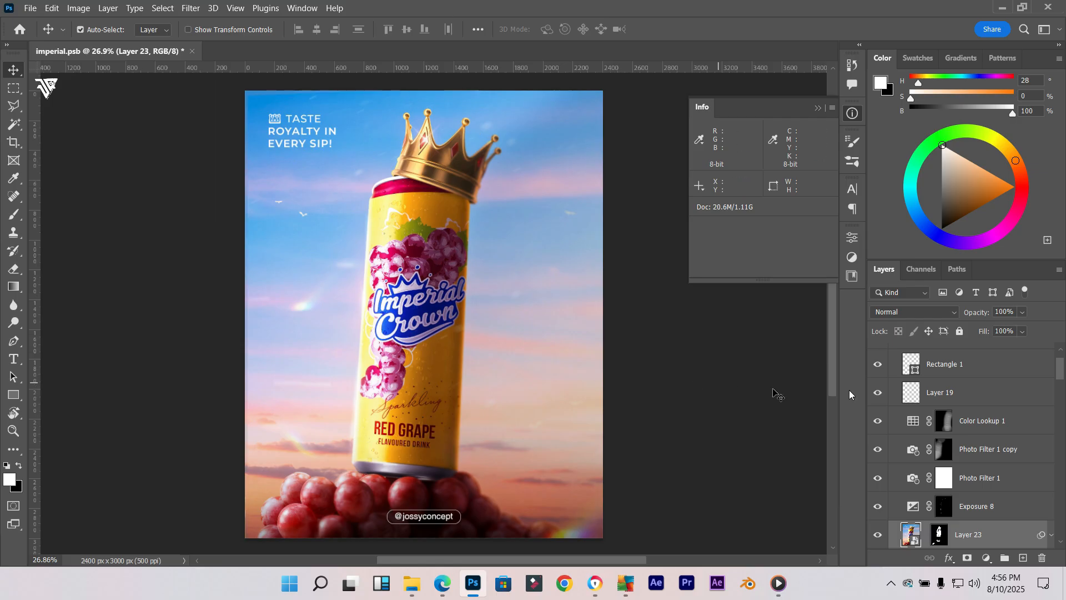
Create a new document 2400 pixels wide and 3000 pixels high
{"action": "scroll", "coordinate": [983, 404], "scroll_direction": "up", "scroll_amount": 1}
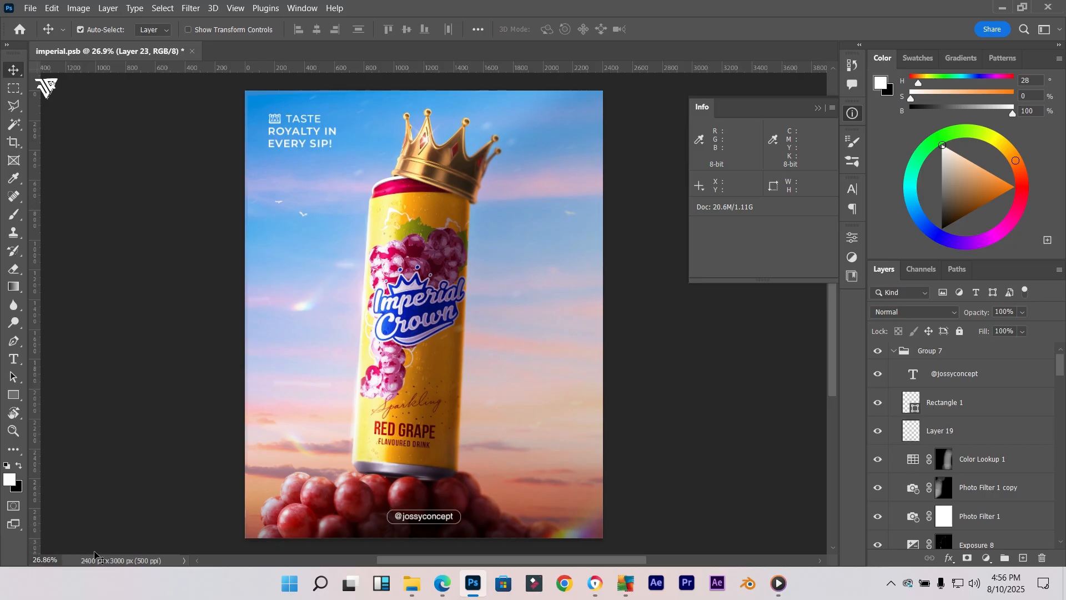
{"action": "left_click", "coordinate": [30, 8]}
{"action": "left_click", "coordinate": [33, 20]}
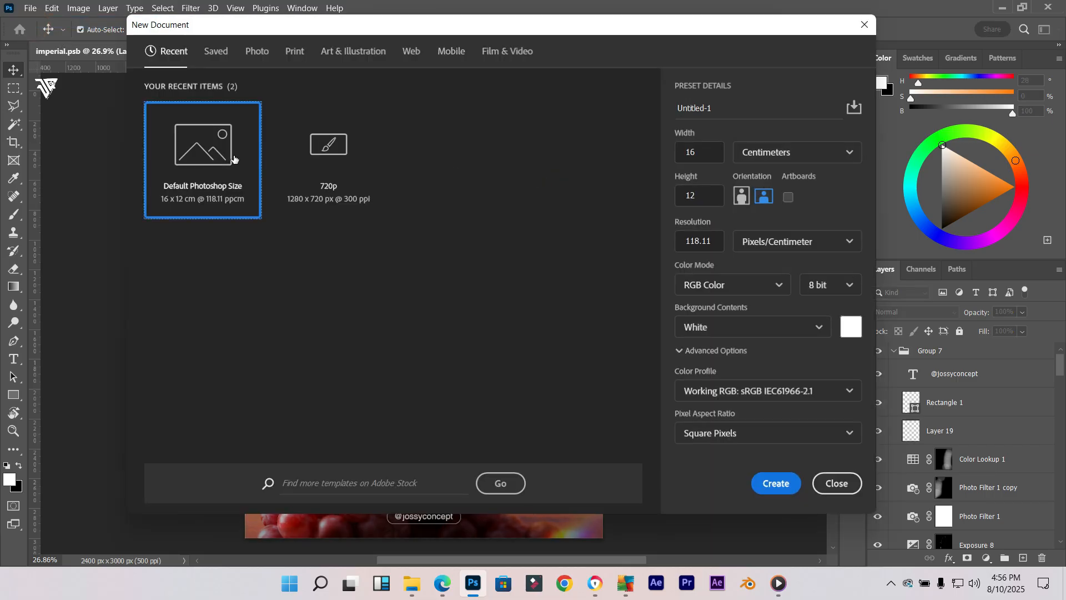
{"action": "left_click", "coordinate": [775, 152]}
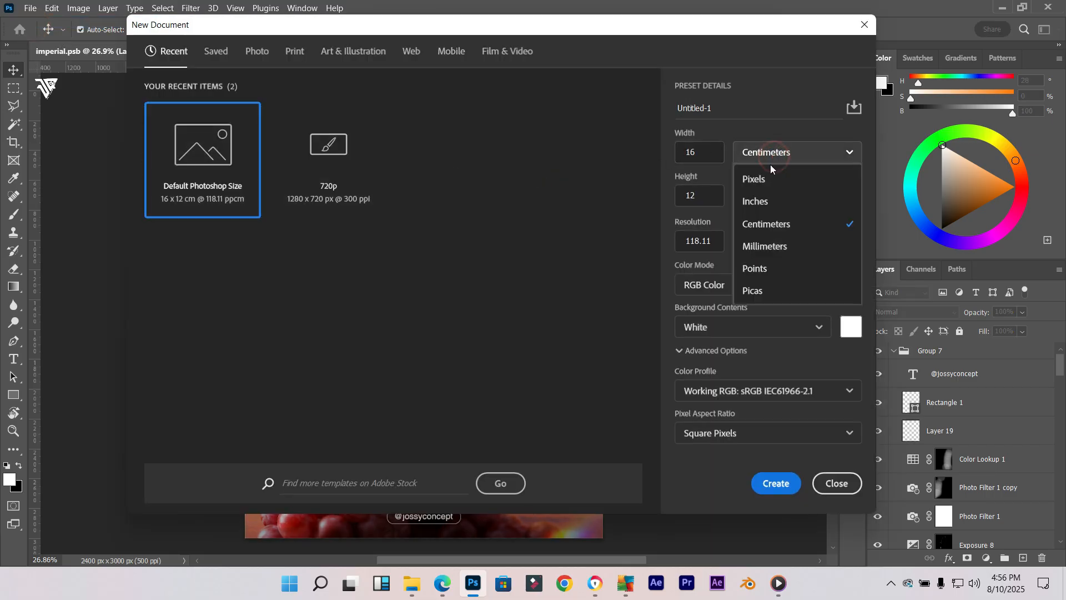
{"action": "left_click", "coordinate": [758, 178]}
{"action": "left_click", "coordinate": [705, 151]}
{"action": "left_click_drag", "start_coordinate": [704, 152], "coordinate": [576, 153]}
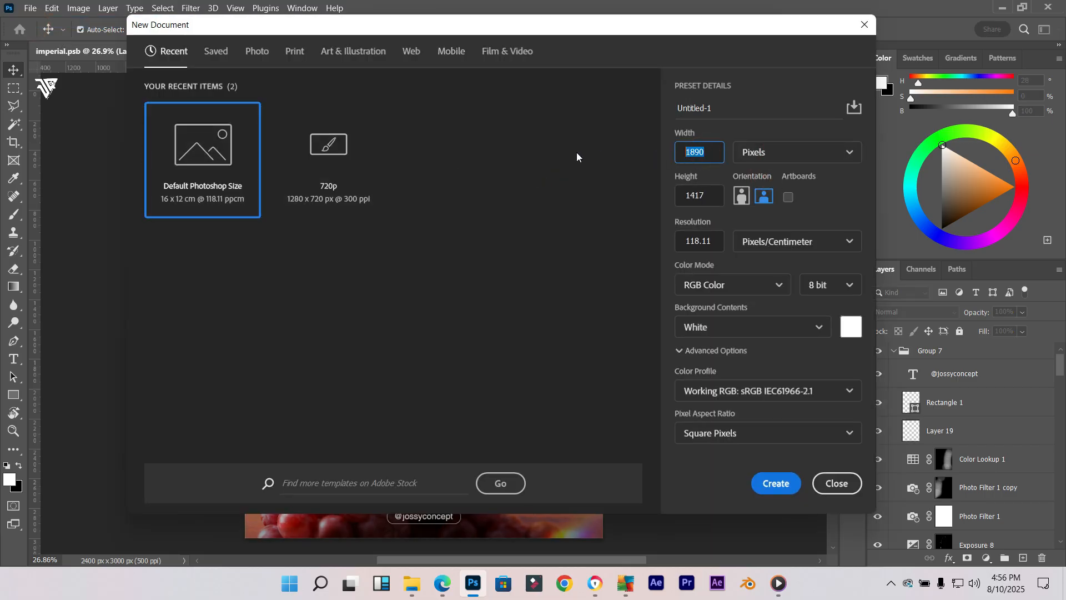
{"action": "type", "text": "2400"}
{"action": "left_click", "coordinate": [717, 196]}
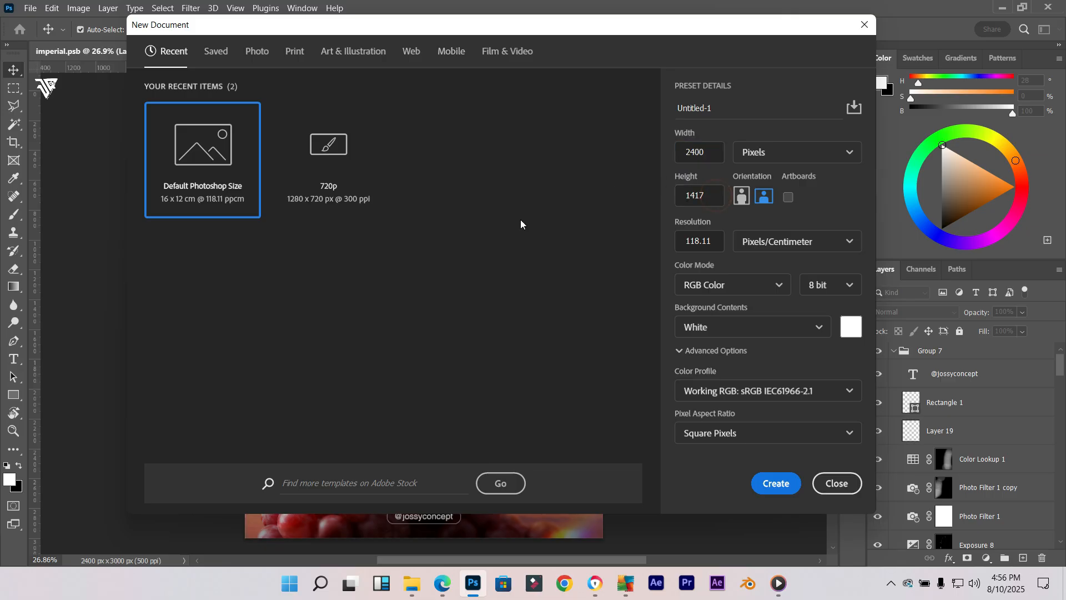
{"action": "double_click", "coordinate": [691, 194]}
{"action": "type", "text": "3000"}
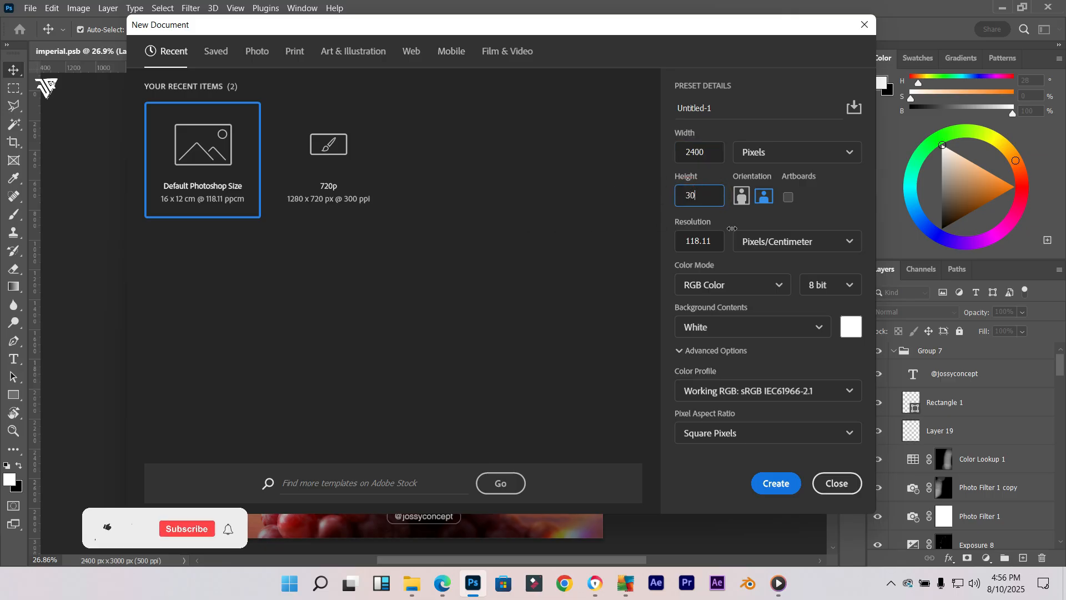
{"action": "left_click", "coordinate": [767, 488]}
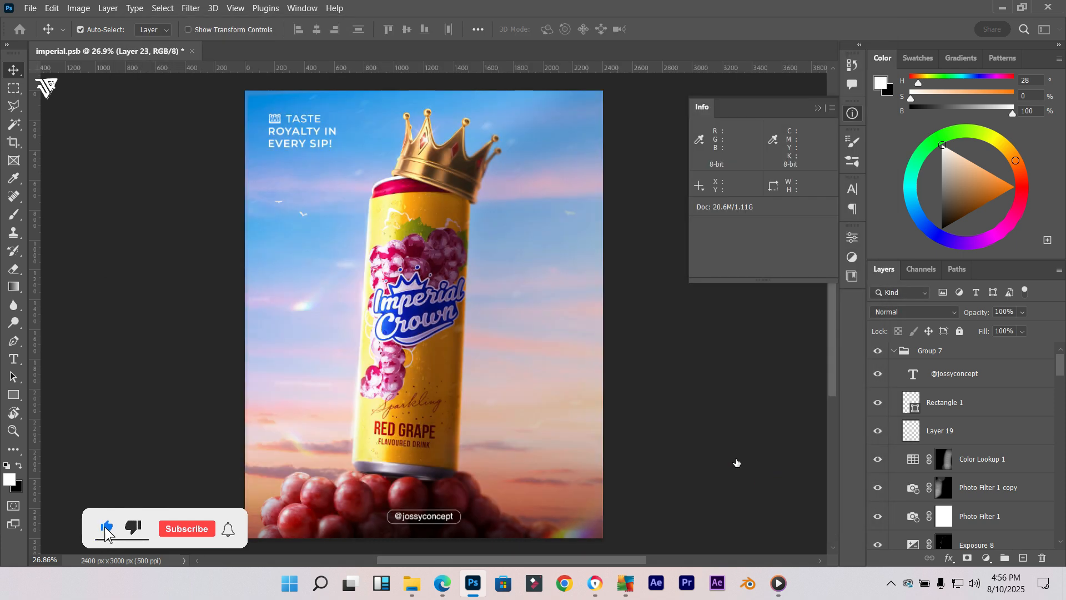
{"action": "scroll", "coordinate": [293, 111], "scroll_direction": "up", "scroll_amount": 2}
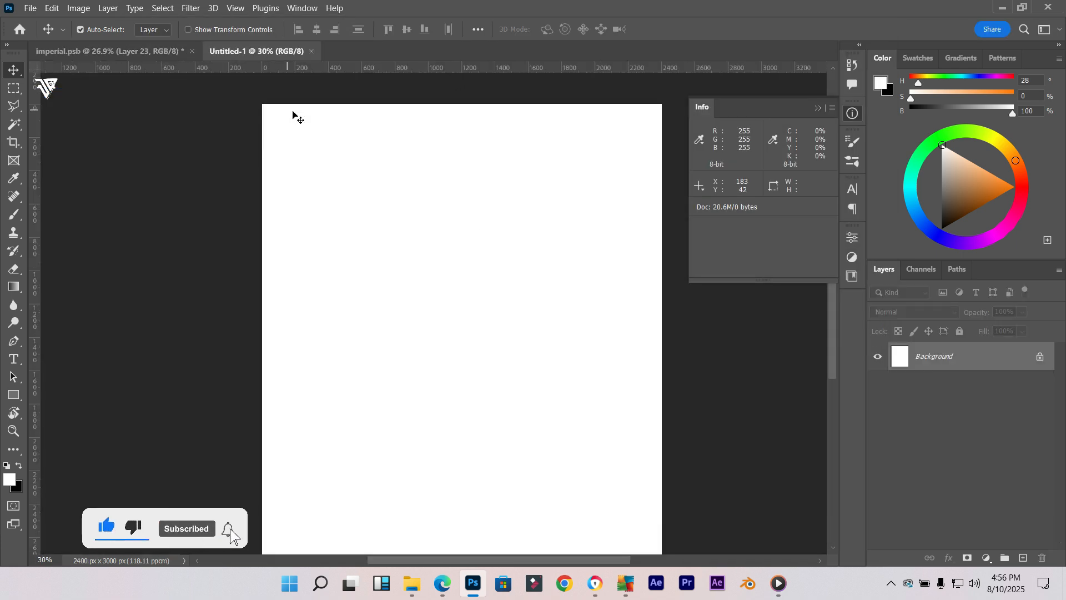
{"action": "scroll", "coordinate": [294, 111], "scroll_direction": "down", "scroll_amount": 2}
{"action": "scroll", "coordinate": [293, 111], "scroll_direction": "up", "scroll_amount": 2}
{"action": "scroll", "coordinate": [294, 112], "scroll_direction": "down", "scroll_amount": 2}
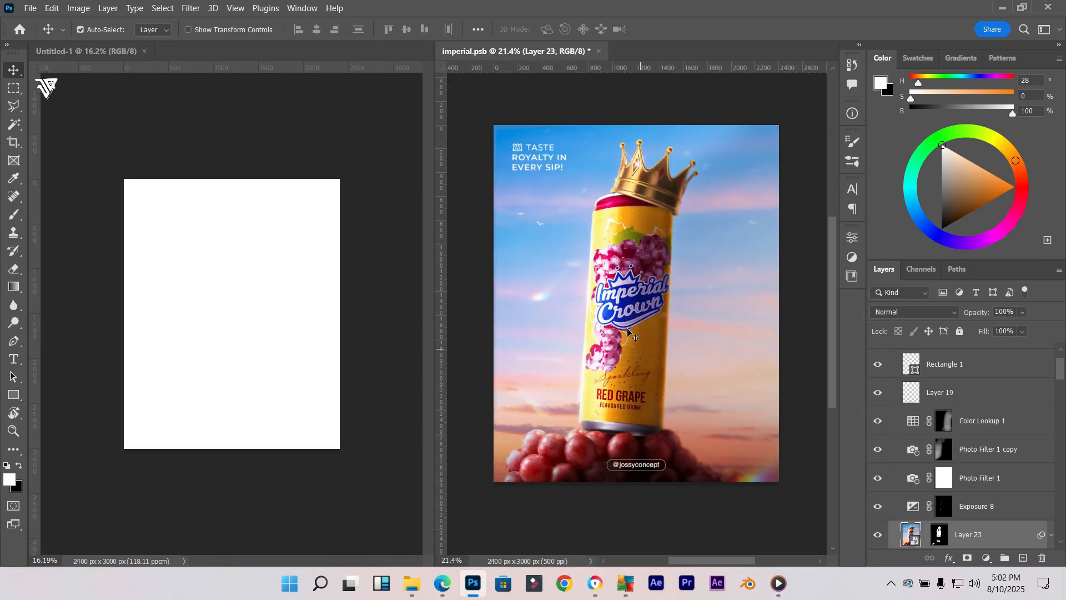
{"action": "scroll", "coordinate": [628, 331], "scroll_direction": "up", "scroll_amount": 2}
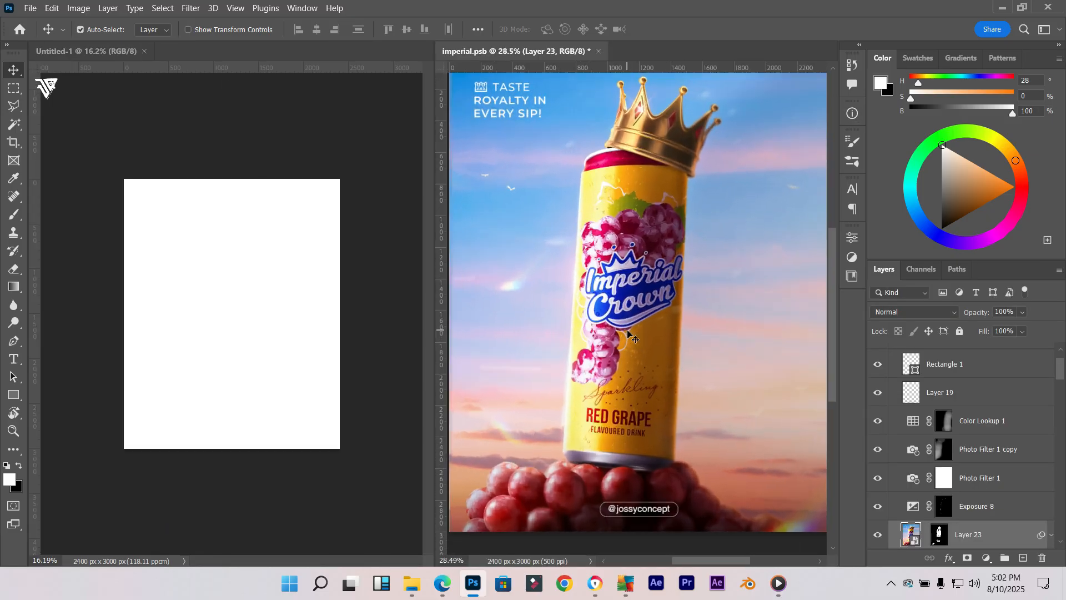
{"action": "left_click", "coordinate": [231, 282]}
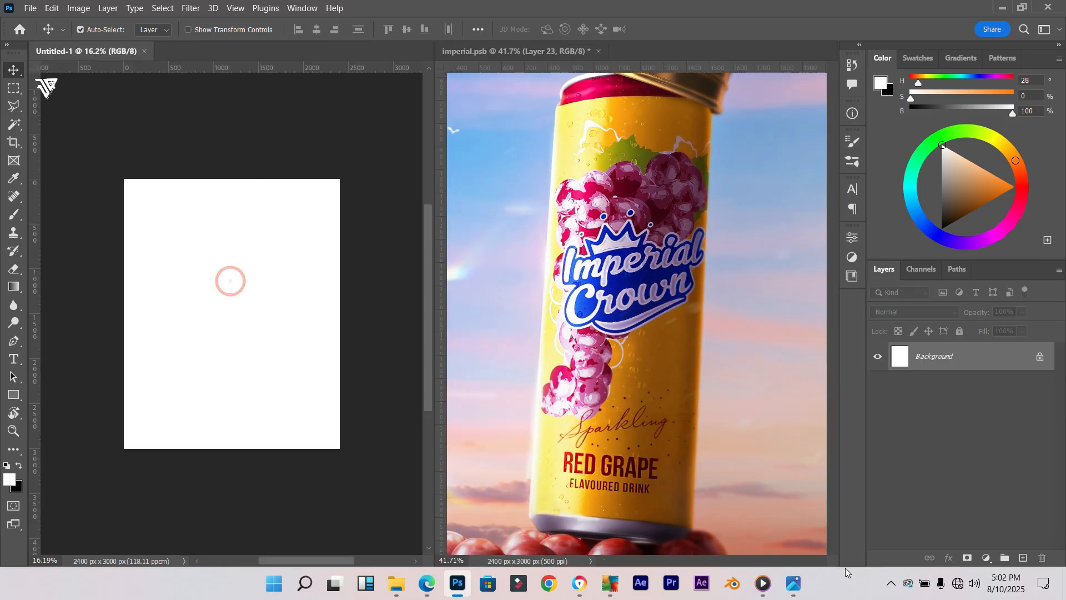
Switch to the Photos viewer and examine the reference image of the ring on the pineapple
{"action": "left_click", "coordinate": [794, 593]}
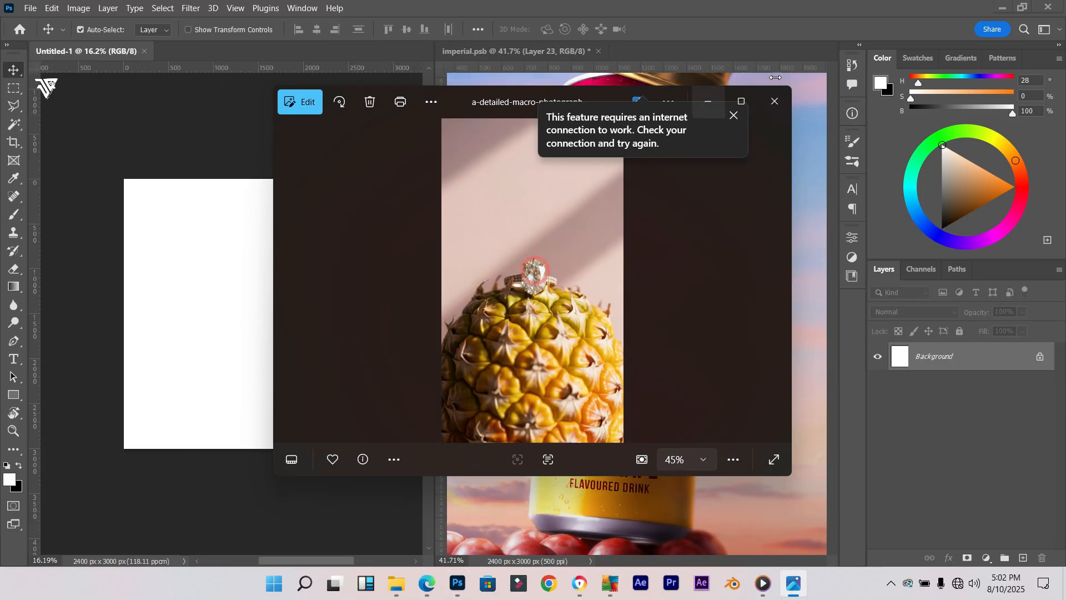
{"action": "mouse_move", "coordinate": [732, 115]}
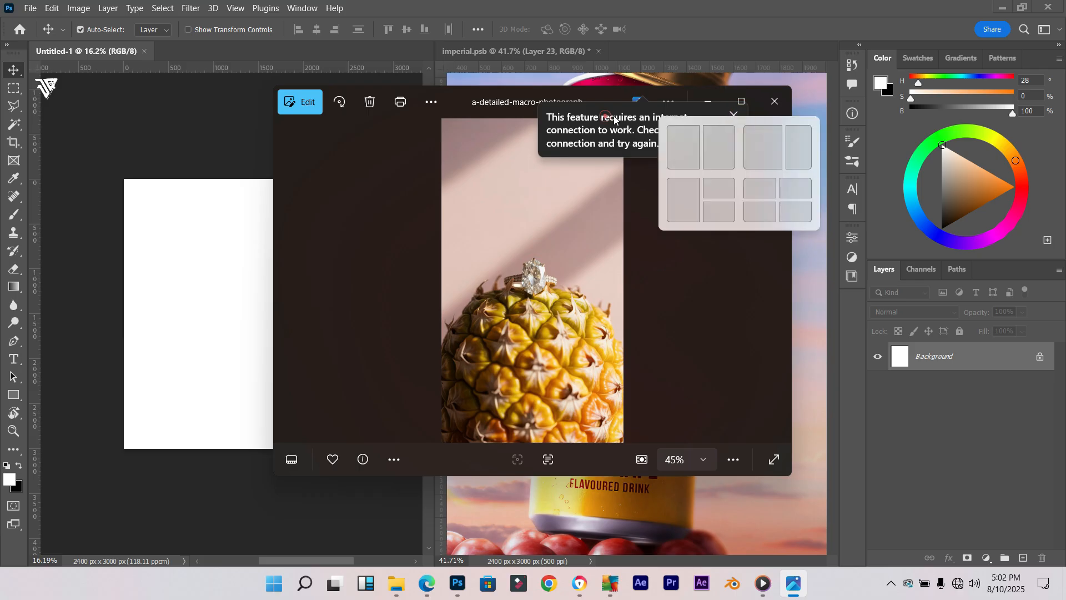
{"action": "left_click", "coordinate": [733, 114]}
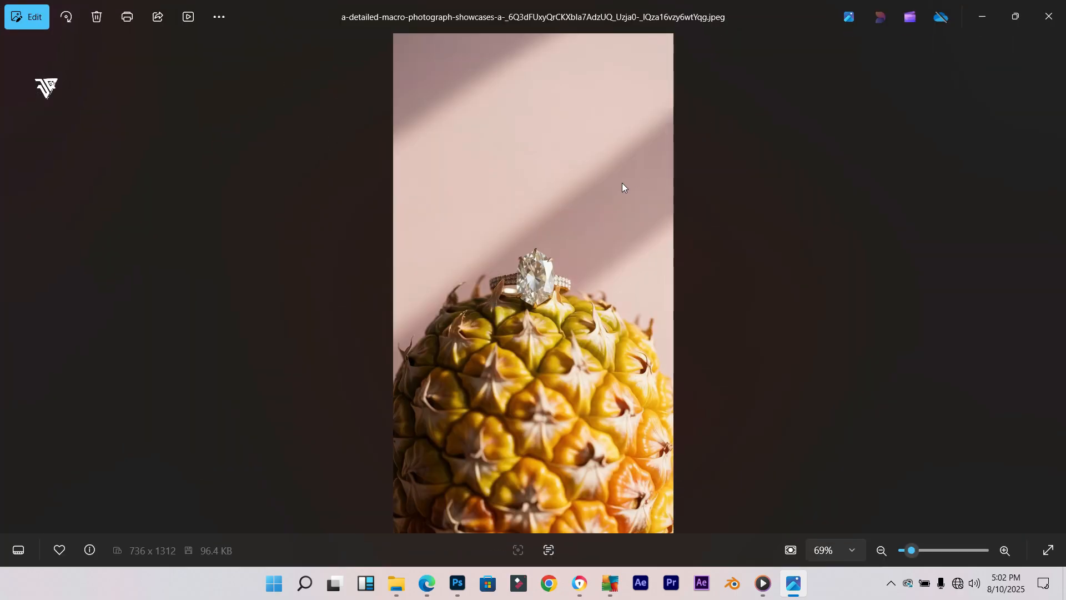
{"action": "left_click_drag", "start_coordinate": [700, 12], "coordinate": [701, 60]}
{"action": "scroll", "coordinate": [701, 235], "scroll_direction": "up", "scroll_amount": 5}
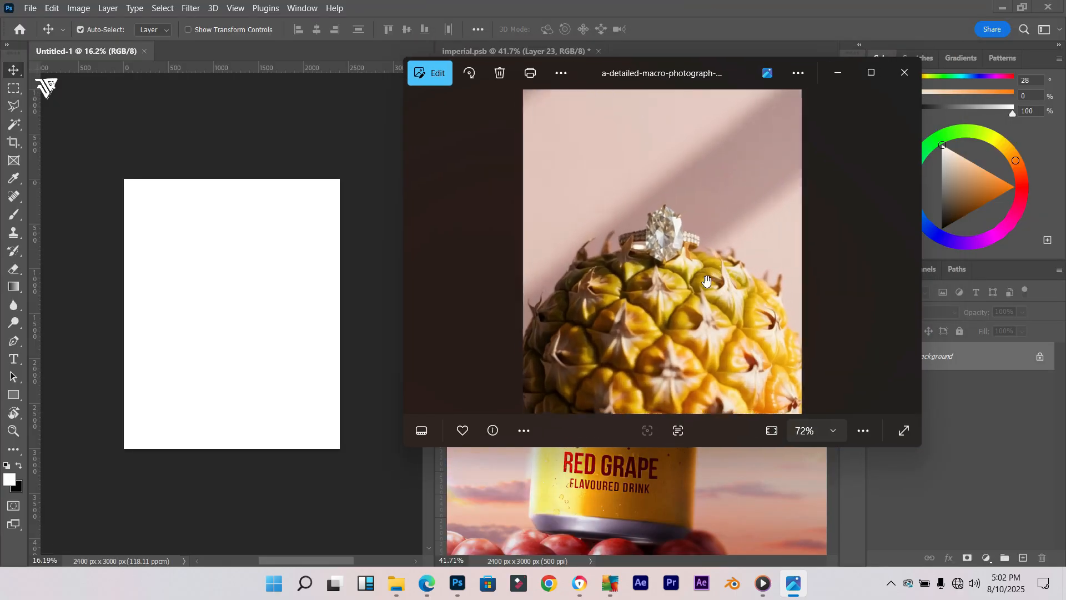
{"action": "scroll", "coordinate": [707, 276], "scroll_direction": "down", "scroll_amount": 5}
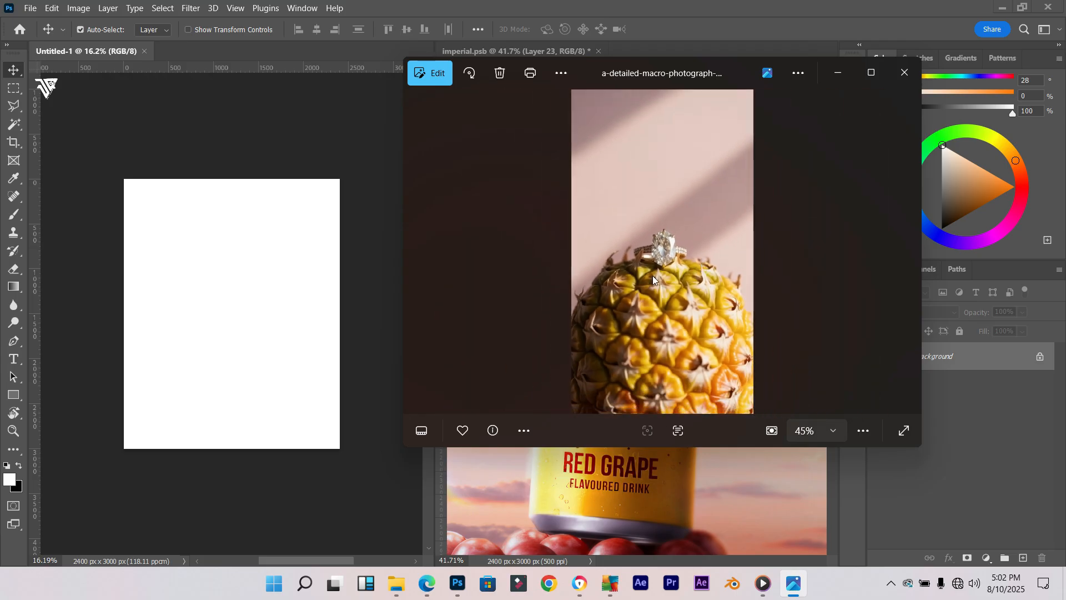
Show the next reference image, examine the crowned can standing on the grapes, and return to Photoshop
{"action": "key", "text": "Right"}
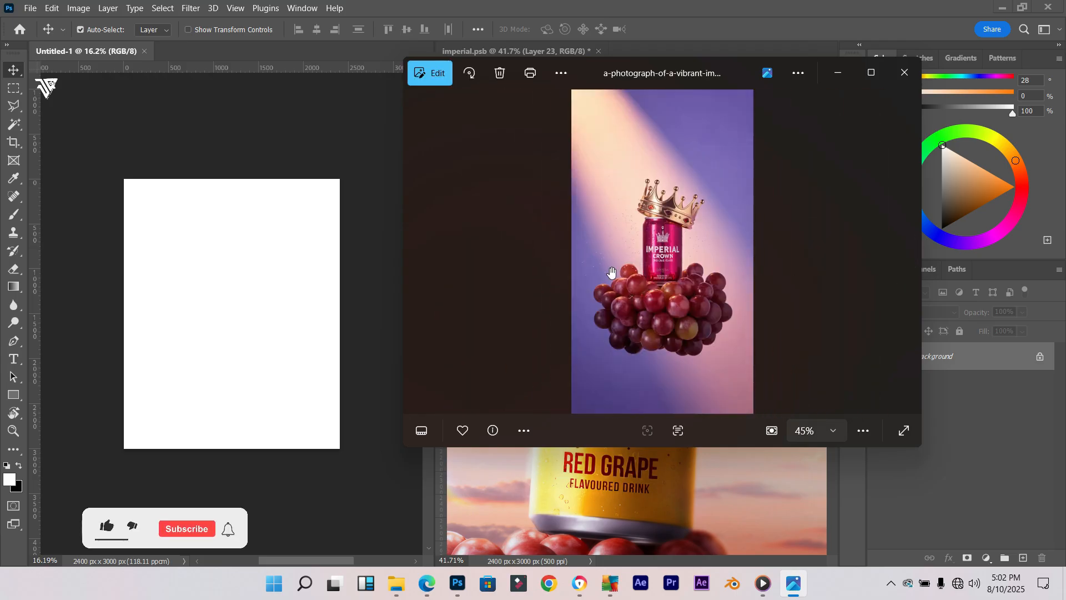
{"action": "scroll", "coordinate": [656, 280], "scroll_direction": "up", "scroll_amount": 3}
{"action": "scroll", "coordinate": [688, 310], "scroll_direction": "down", "scroll_amount": 5}
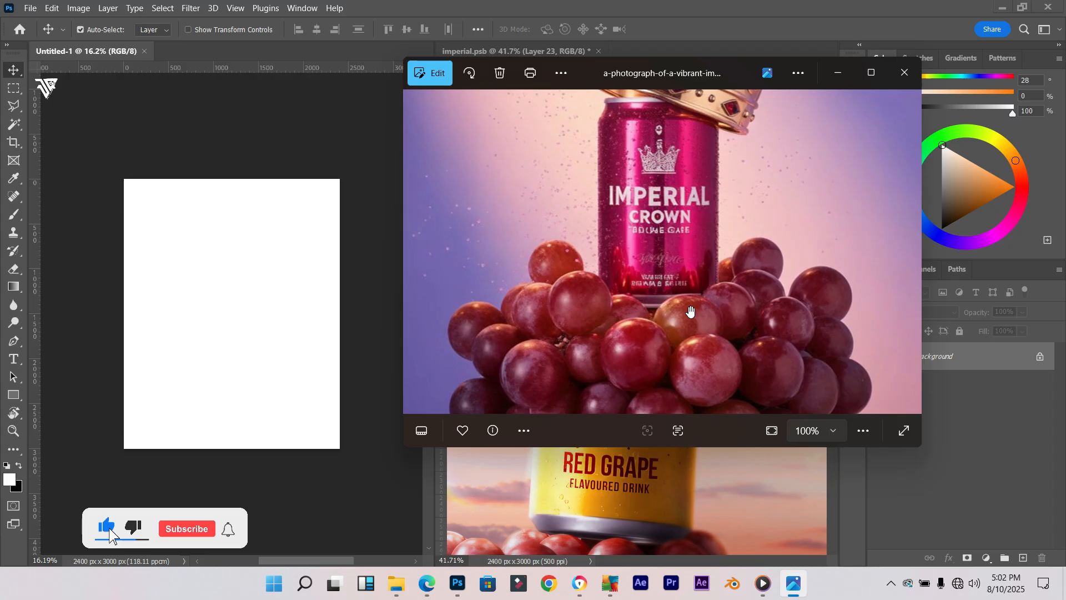
{"action": "scroll", "coordinate": [691, 309], "scroll_direction": "up", "scroll_amount": 2}
{"action": "left_click_drag", "start_coordinate": [686, 286], "coordinate": [703, 195]}
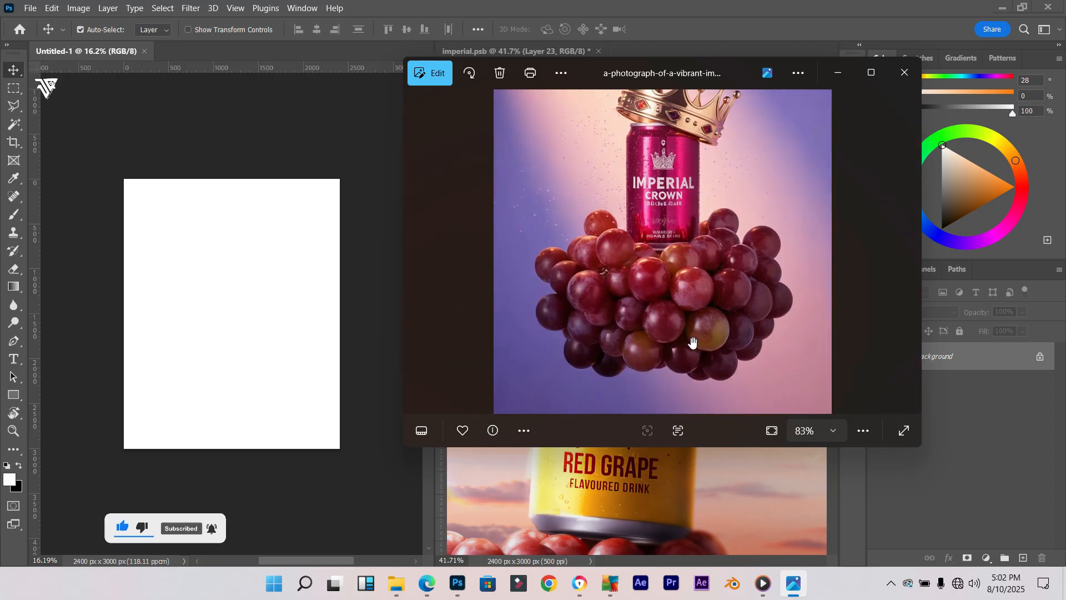
{"action": "scroll", "coordinate": [691, 339], "scroll_direction": "down", "scroll_amount": 3}
{"action": "scroll", "coordinate": [664, 300], "scroll_direction": "up", "scroll_amount": 5}
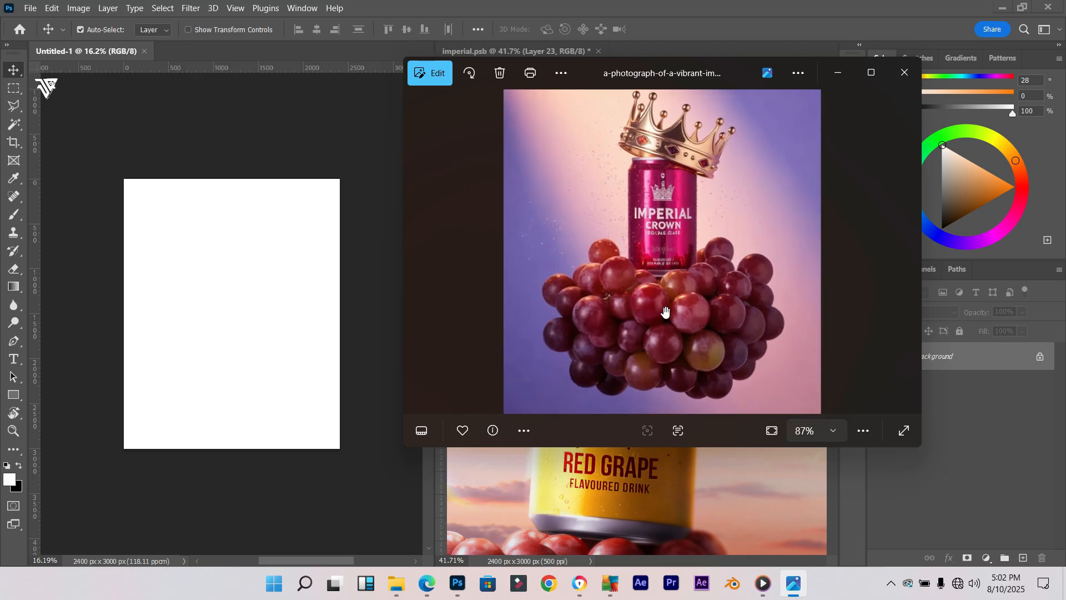
{"action": "scroll", "coordinate": [666, 312], "scroll_direction": "down", "scroll_amount": 5}
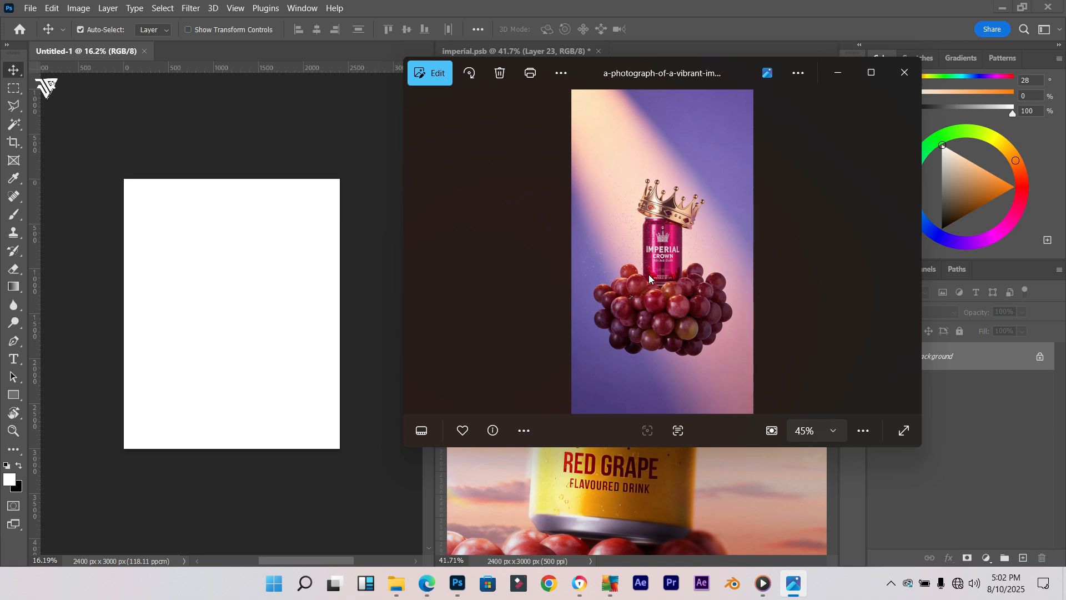
{"action": "left_click", "coordinate": [616, 16]}
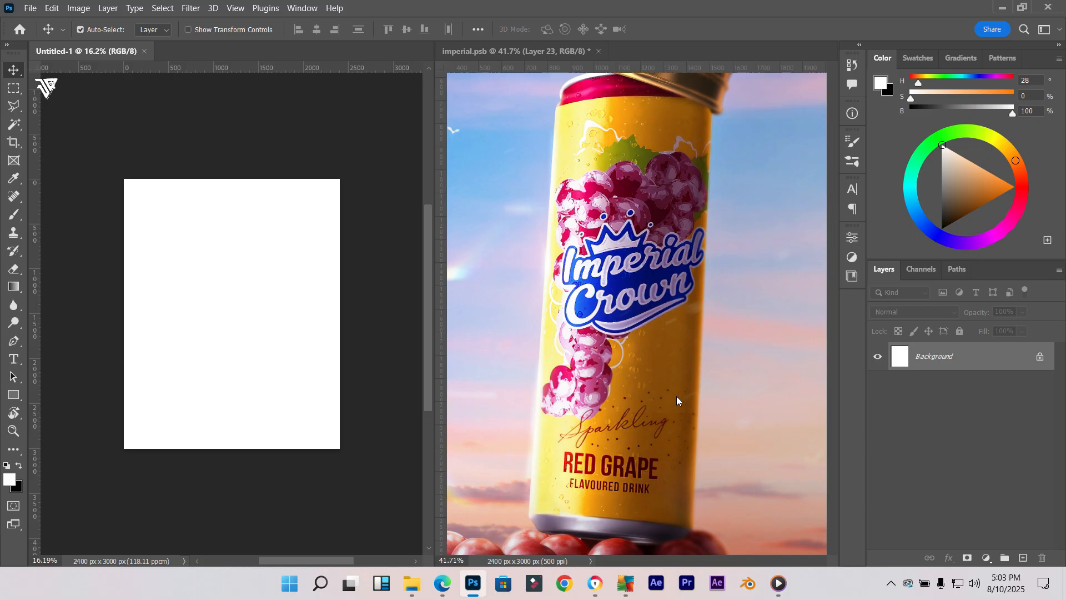
Examine the finished Imperial Crown poster in imperial.psb, including the can, crown, grapes and its layer stack
{"action": "scroll", "coordinate": [676, 396], "scroll_direction": "down", "scroll_amount": 3}
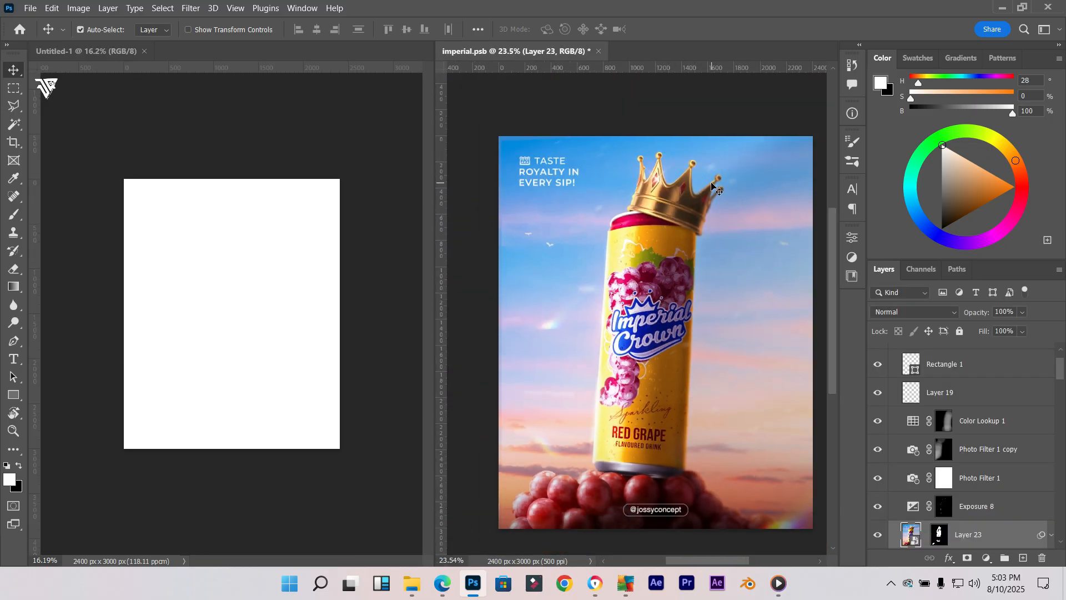
{"action": "scroll", "coordinate": [660, 414], "scroll_direction": "up", "scroll_amount": 2}
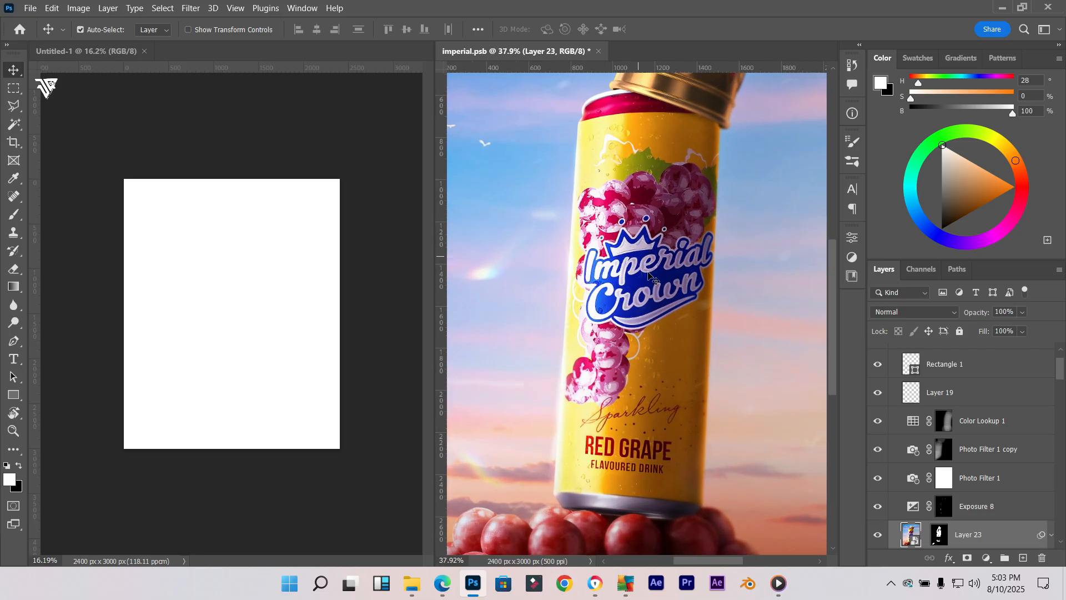
{"action": "scroll", "coordinate": [633, 470], "scroll_direction": "down", "scroll_amount": 2}
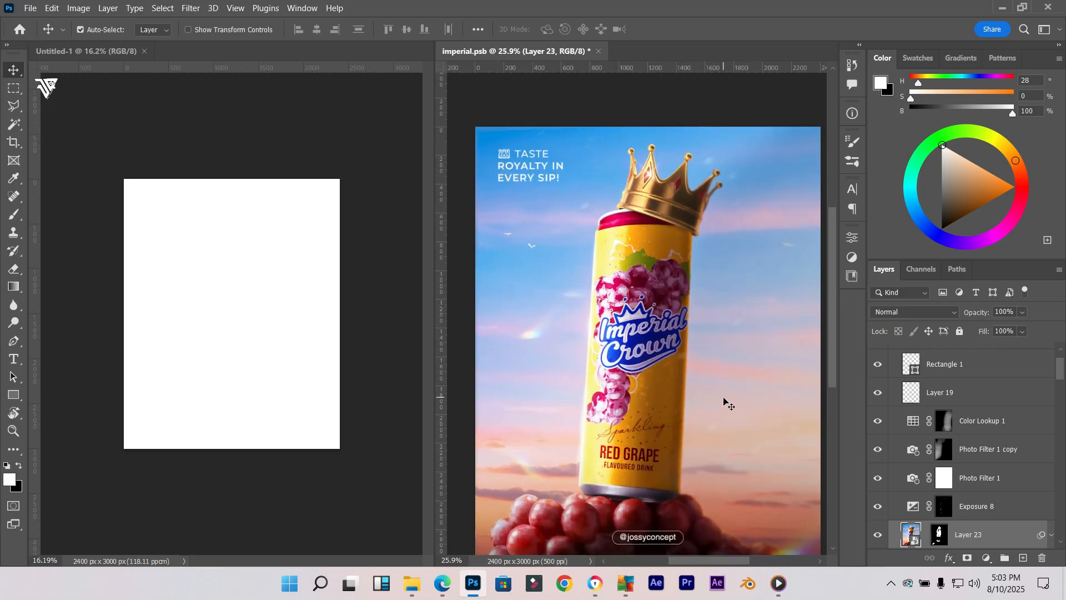
{"action": "scroll", "coordinate": [724, 401], "scroll_direction": "down", "scroll_amount": 2}
{"action": "scroll", "coordinate": [939, 428], "scroll_direction": "up", "scroll_amount": 2}
{"action": "scroll", "coordinate": [932, 404], "scroll_direction": "down", "scroll_amount": 5}
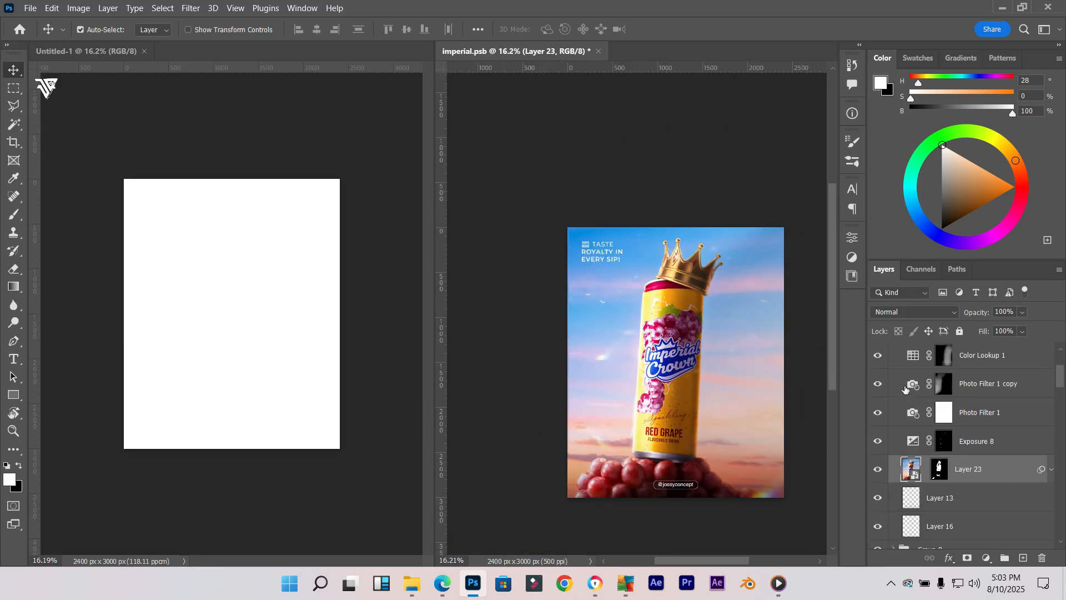
{"action": "scroll", "coordinate": [902, 395], "scroll_direction": "up", "scroll_amount": 5}
{"action": "scroll", "coordinate": [707, 431], "scroll_direction": "up", "scroll_amount": 3}
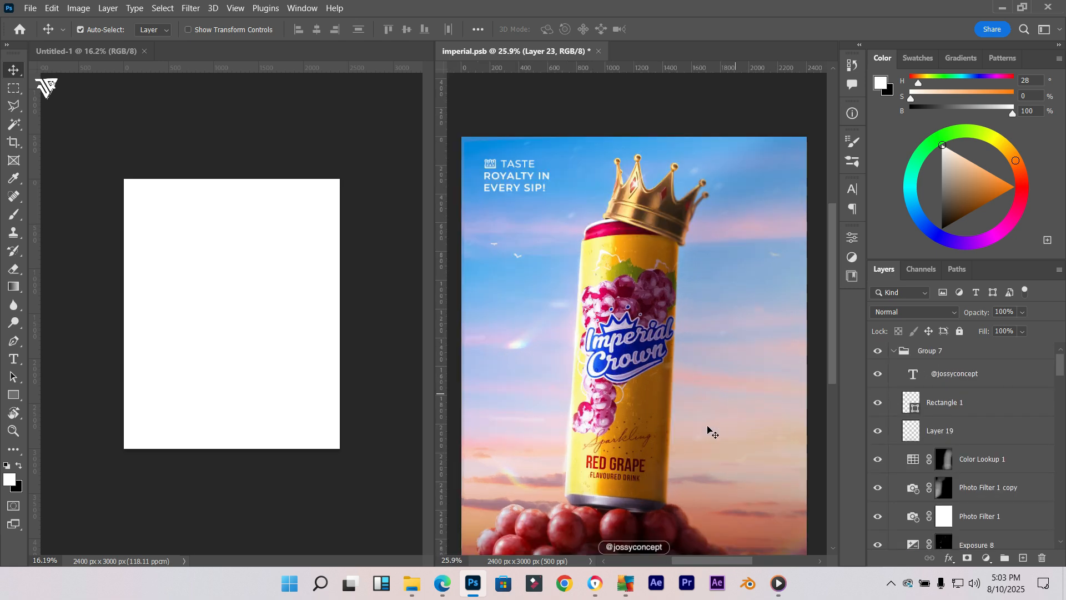
{"action": "scroll", "coordinate": [683, 464], "scroll_direction": "down", "scroll_amount": 3}
{"action": "scroll", "coordinate": [664, 489], "scroll_direction": "up", "scroll_amount": 2}
{"action": "scroll", "coordinate": [661, 493], "scroll_direction": "down", "scroll_amount": 2}
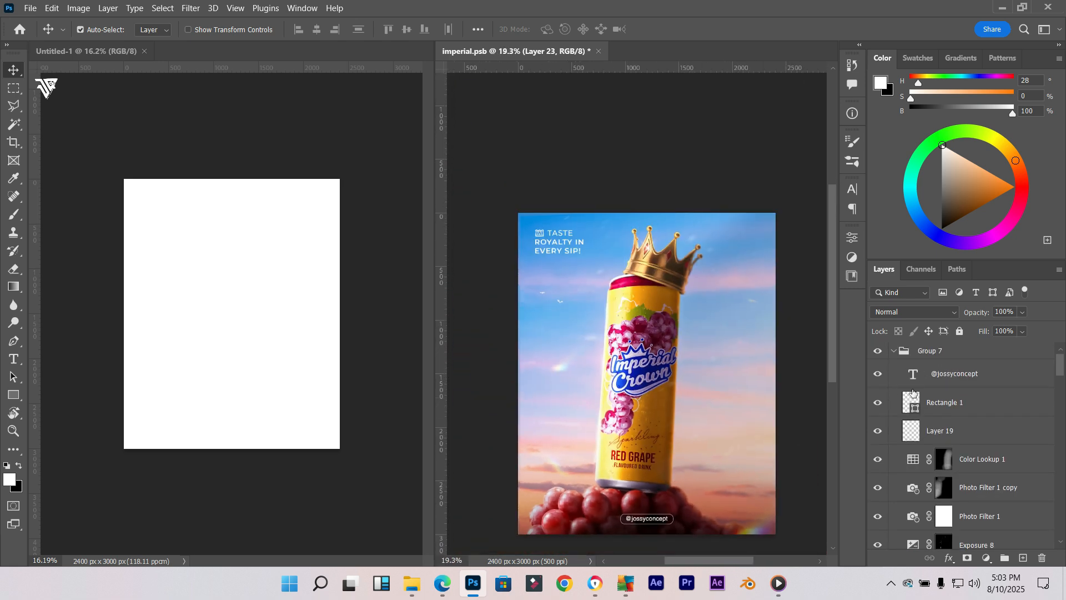
{"action": "left_click", "coordinate": [878, 374]}
{"action": "left_click", "coordinate": [878, 403]}
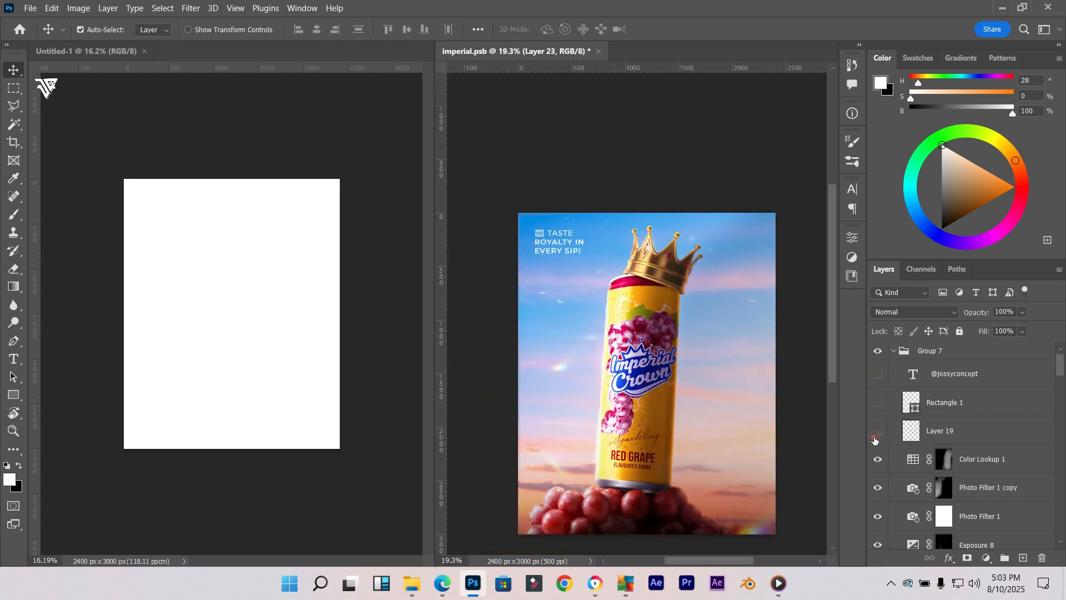
{"action": "left_click", "coordinate": [879, 431]}
{"action": "left_click", "coordinate": [878, 460]}
{"action": "left_click", "coordinate": [878, 488]}
{"action": "left_click", "coordinate": [878, 517]}
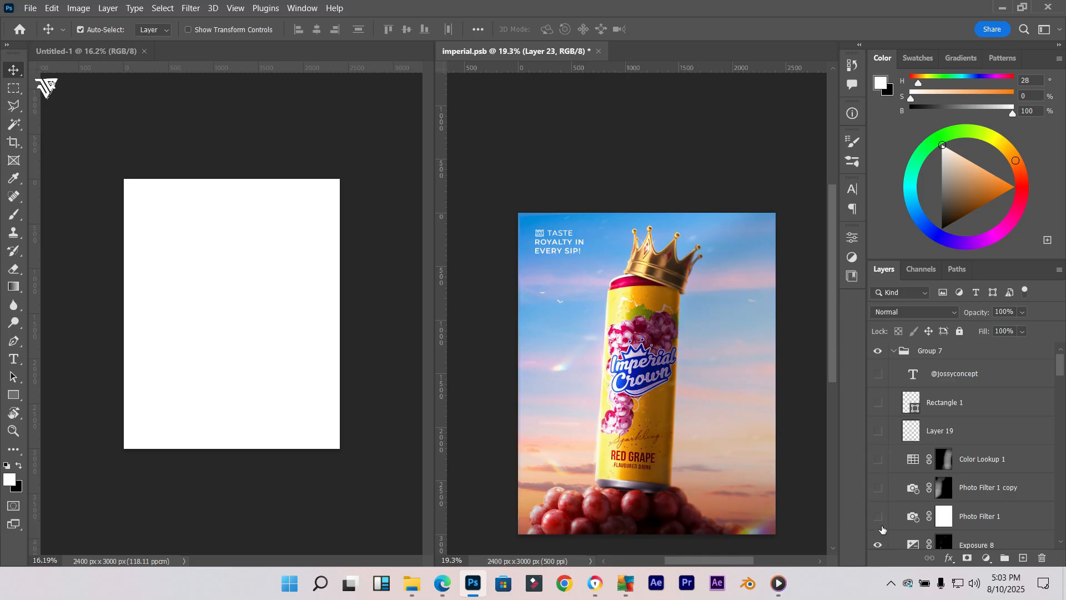
Hide Exposure 8, Layer 23, Layer 13 and the remaining layers above the bottom sky image, and select that visible sky layer
{"action": "scroll", "coordinate": [872, 508], "scroll_direction": "down", "scroll_amount": 2}
{"action": "left_click", "coordinate": [878, 476]}
{"action": "left_click", "coordinate": [879, 504]}
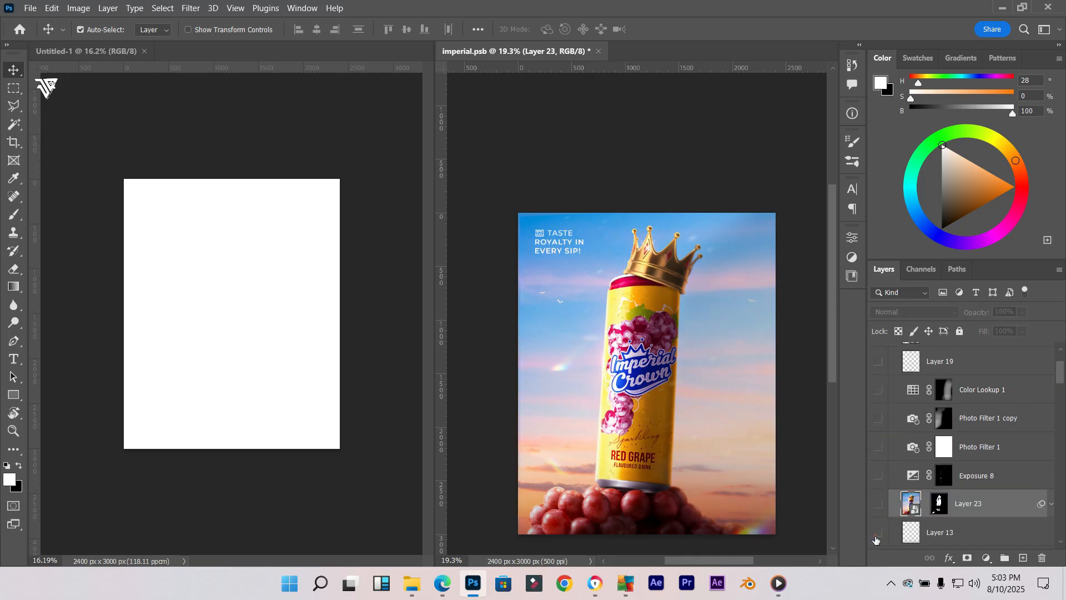
{"action": "left_click", "coordinate": [878, 532]}
{"action": "scroll", "coordinate": [878, 517], "scroll_direction": "down", "scroll_amount": 5}
{"action": "left_click", "coordinate": [878, 506]}
{"action": "left_click", "coordinate": [933, 516]}
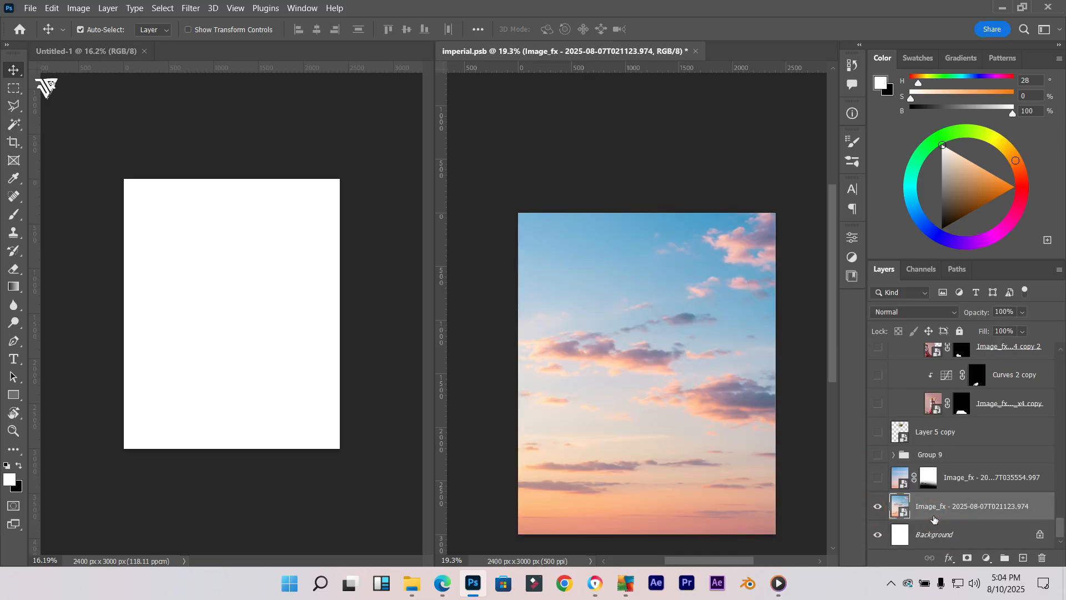
{"action": "scroll", "coordinate": [157, 308], "scroll_direction": "up", "scroll_amount": 4}
{"action": "left_click", "coordinate": [255, 263]}
{"action": "scroll", "coordinate": [294, 334], "scroll_direction": "up", "scroll_amount": 4}
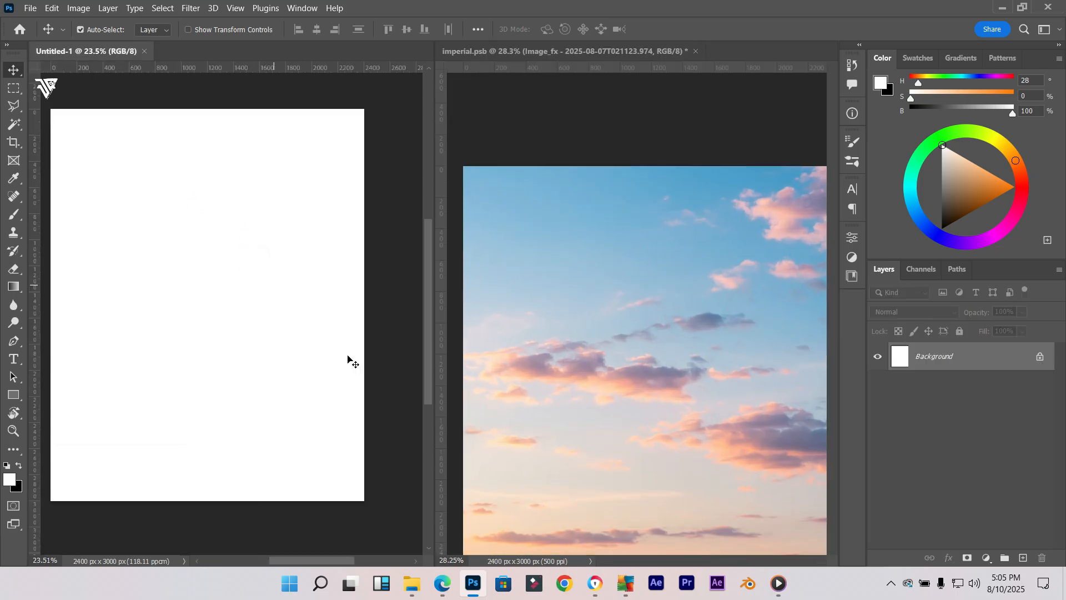
{"action": "scroll", "coordinate": [579, 337], "scroll_direction": "down", "scroll_amount": 5}
{"action": "left_click", "coordinate": [648, 192]}
{"action": "scroll", "coordinate": [635, 417], "scroll_direction": "down", "scroll_amount": 4}
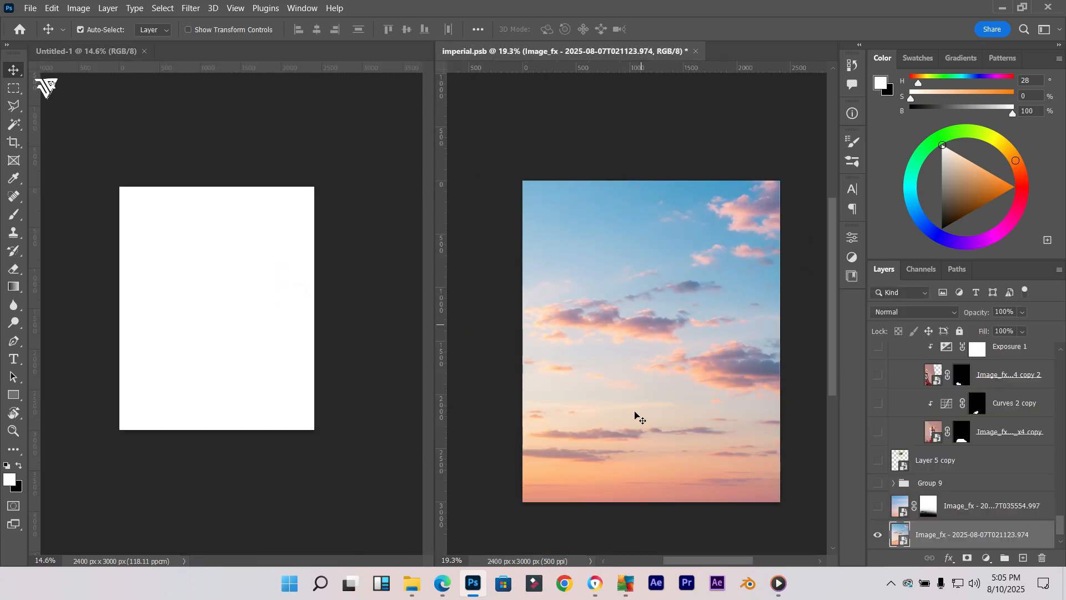
{"action": "scroll", "coordinate": [639, 459], "scroll_direction": "up", "scroll_amount": 2}
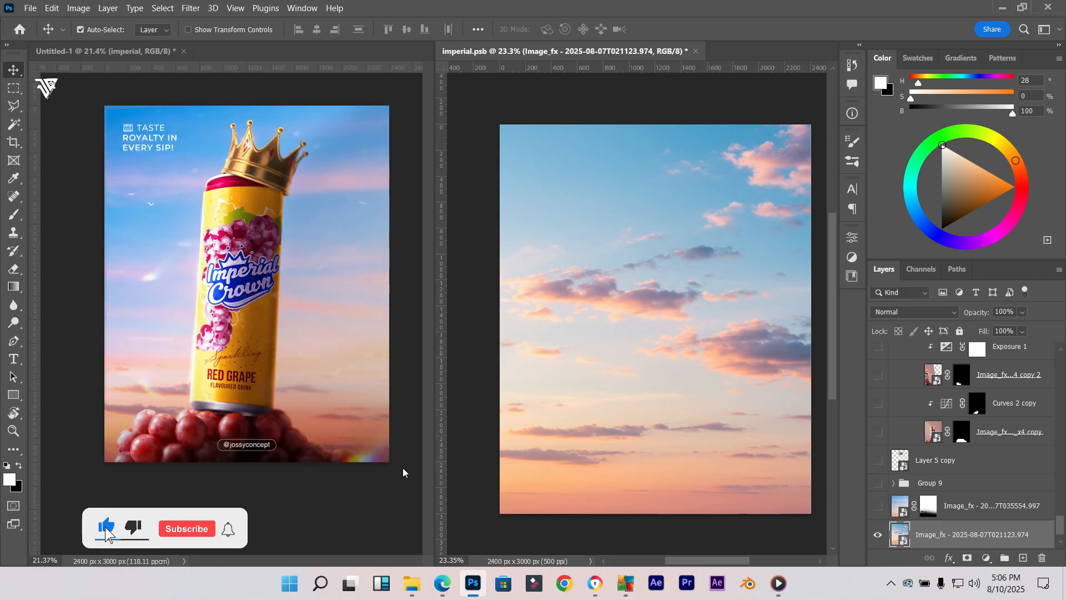
Show the masked sky image above the bottom sky layer, toggling both skies to compare them
{"action": "scroll", "coordinate": [572, 267], "scroll_direction": "up", "scroll_amount": 2}
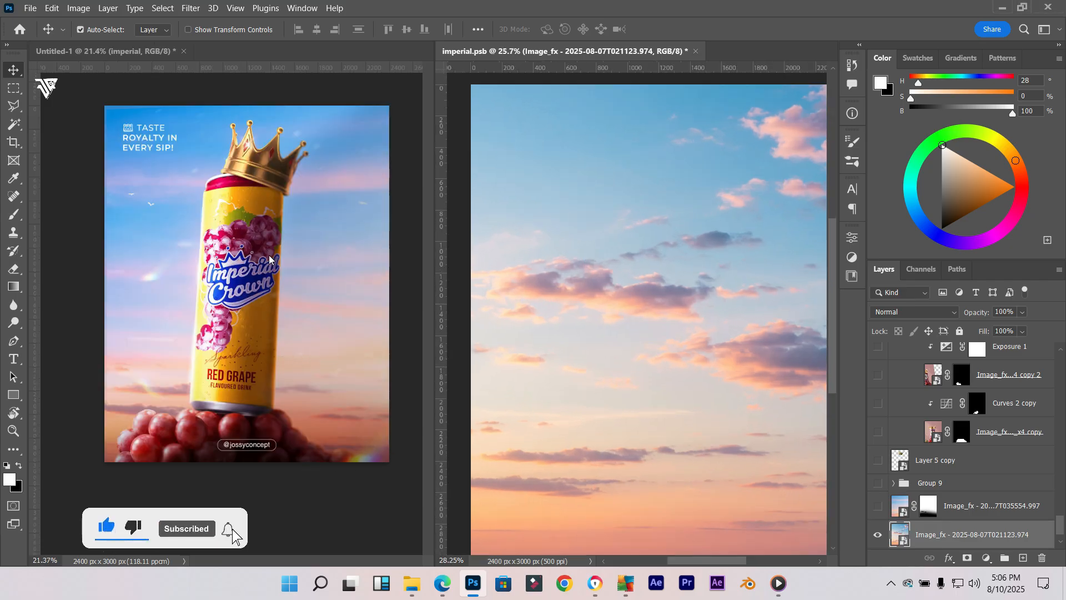
{"action": "scroll", "coordinate": [571, 266], "scroll_direction": "down", "scroll_amount": 2}
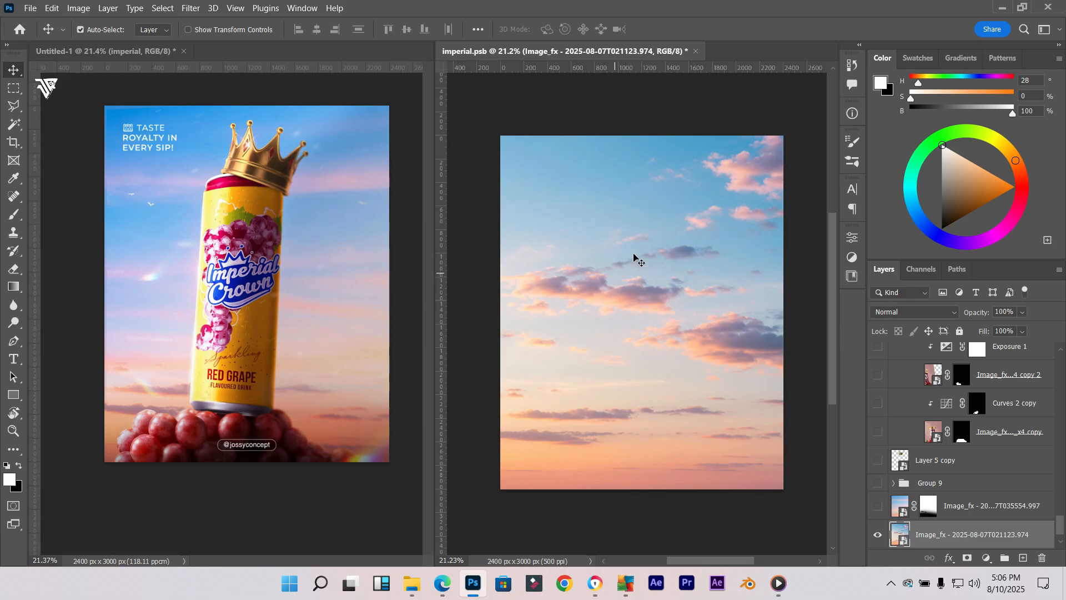
{"action": "scroll", "coordinate": [1032, 473], "scroll_direction": "down", "scroll_amount": 1}
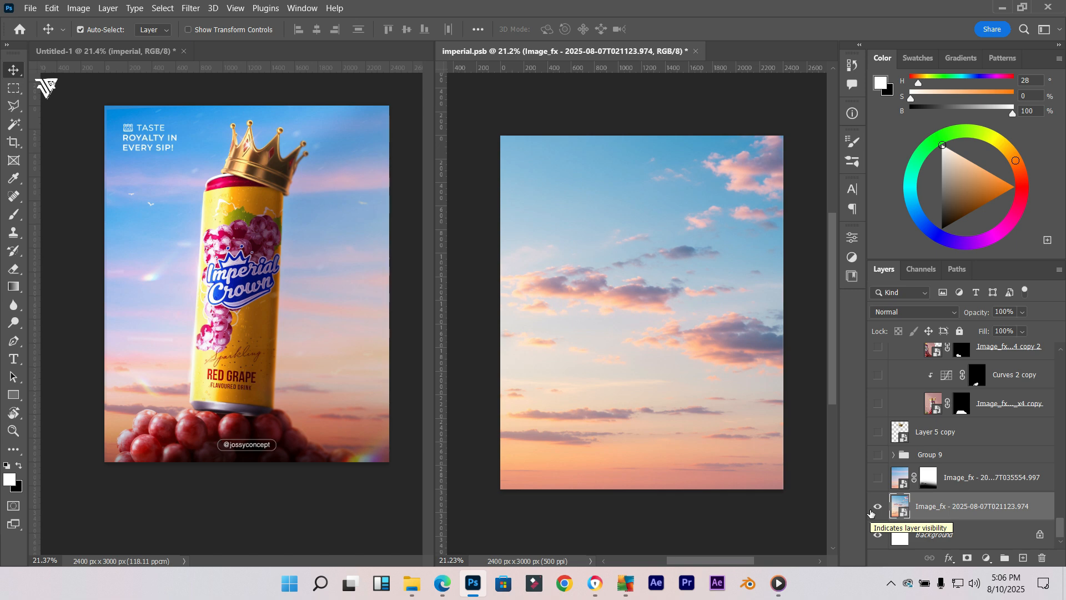
{"action": "left_click", "coordinate": [880, 508]}
{"action": "left_click", "coordinate": [880, 508]}
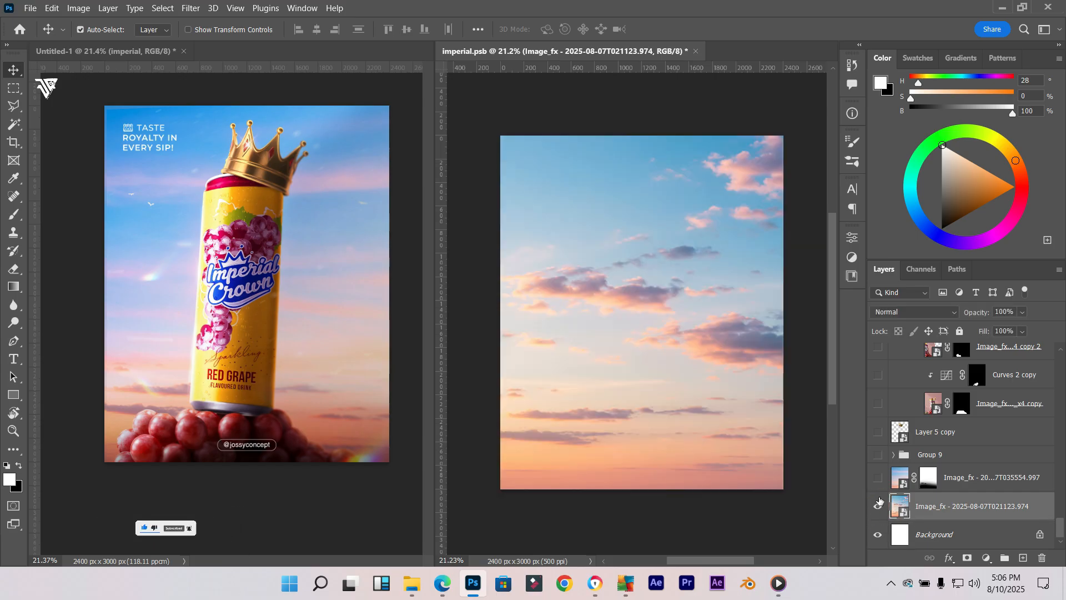
{"action": "left_click", "coordinate": [879, 478]}
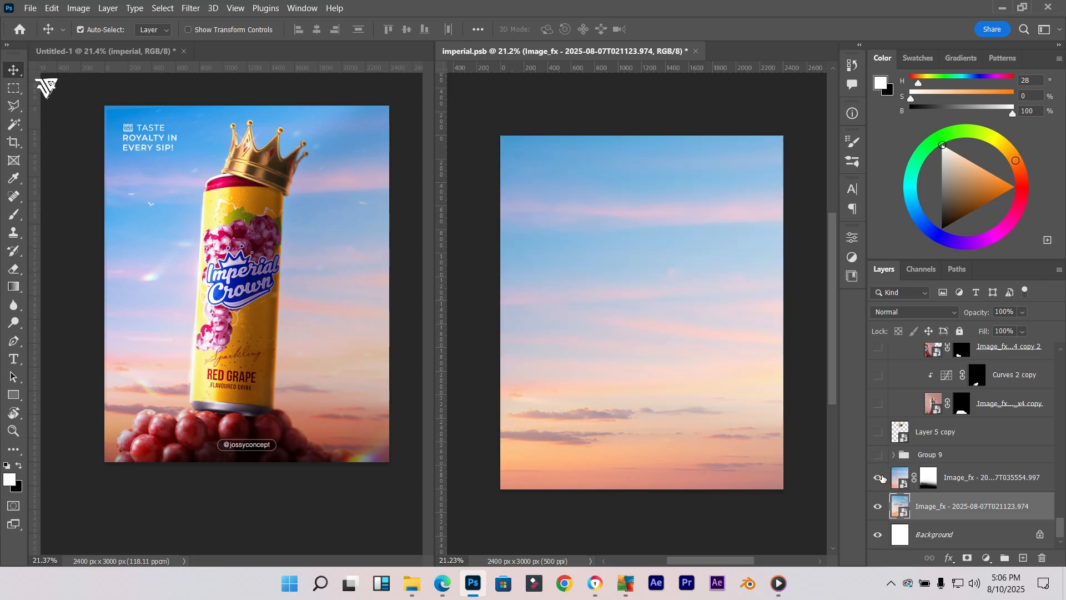
{"action": "left_click", "coordinate": [879, 477]}
{"action": "left_click", "coordinate": [878, 478]}
Compare the upper sky image with its layer mask disabled and enabled again
{"action": "left_click", "coordinate": [926, 481]}
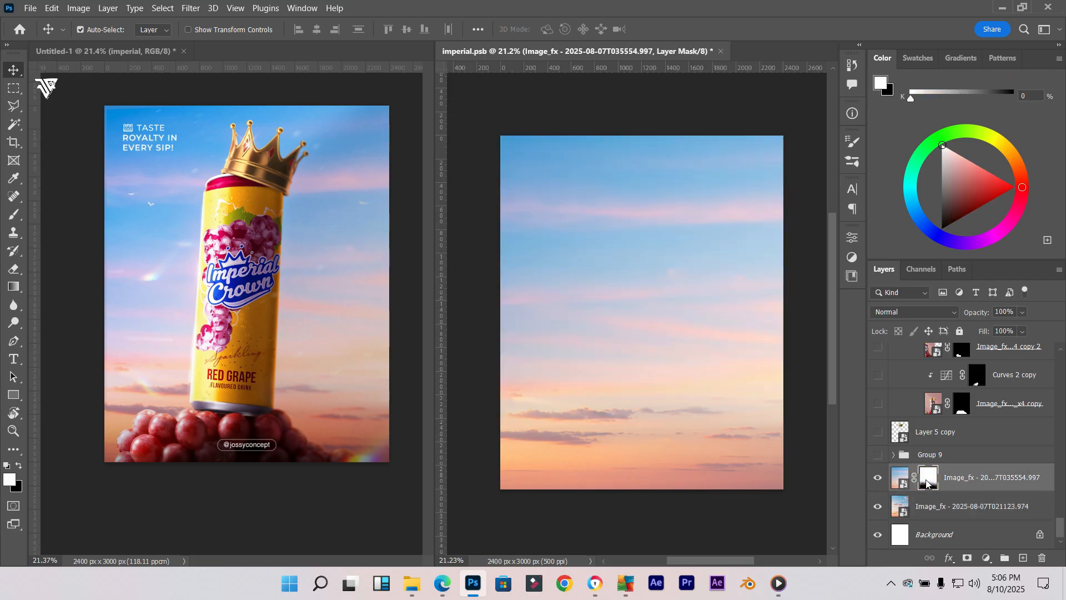
{"action": "right_click", "coordinate": [926, 481]}
{"action": "left_click", "coordinate": [952, 358]}
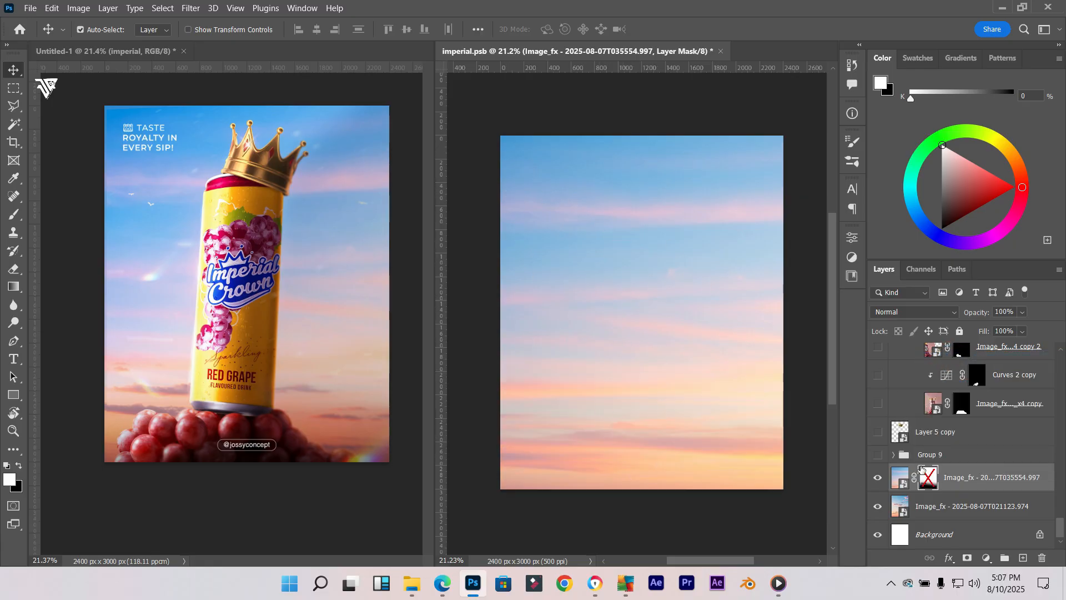
{"action": "left_click", "coordinate": [932, 480]}
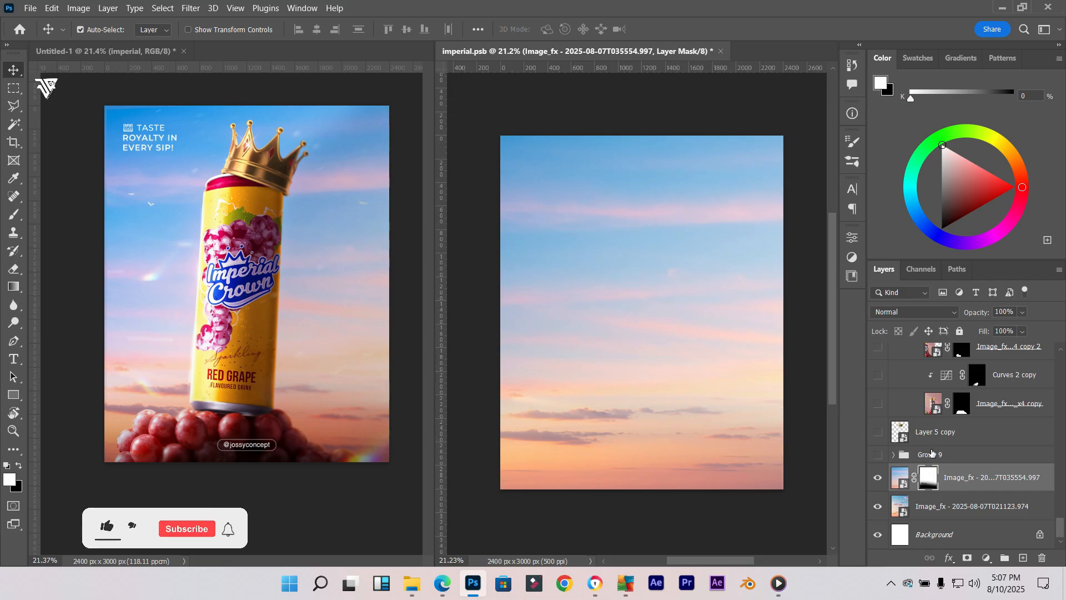
Show and expand Group 9 and display the curve settings of its Curves 6 adjustment
{"action": "left_click", "coordinate": [879, 455]}
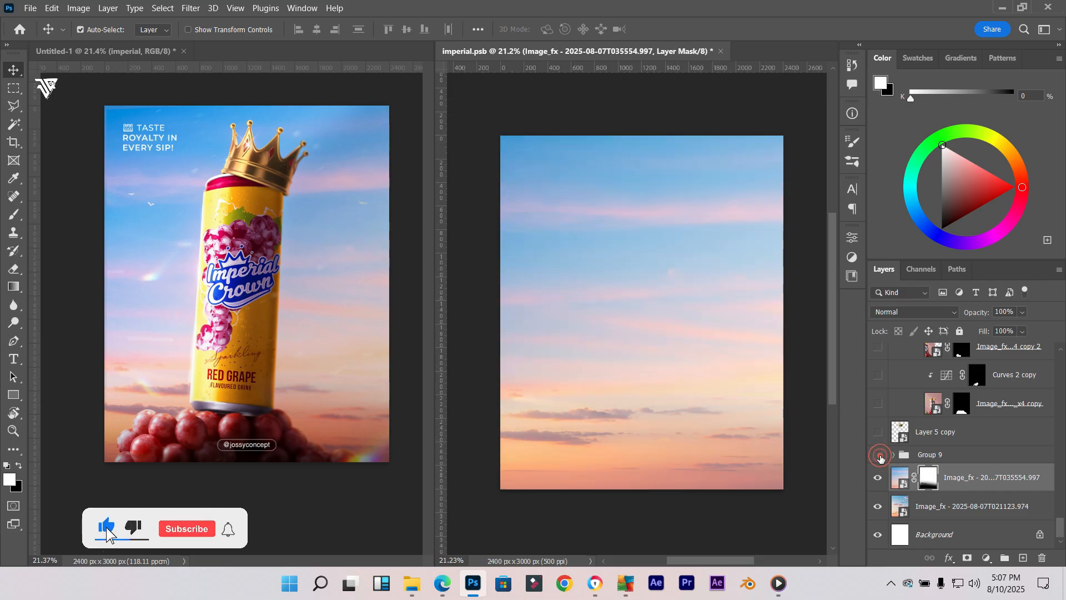
{"action": "left_click", "coordinate": [893, 454]}
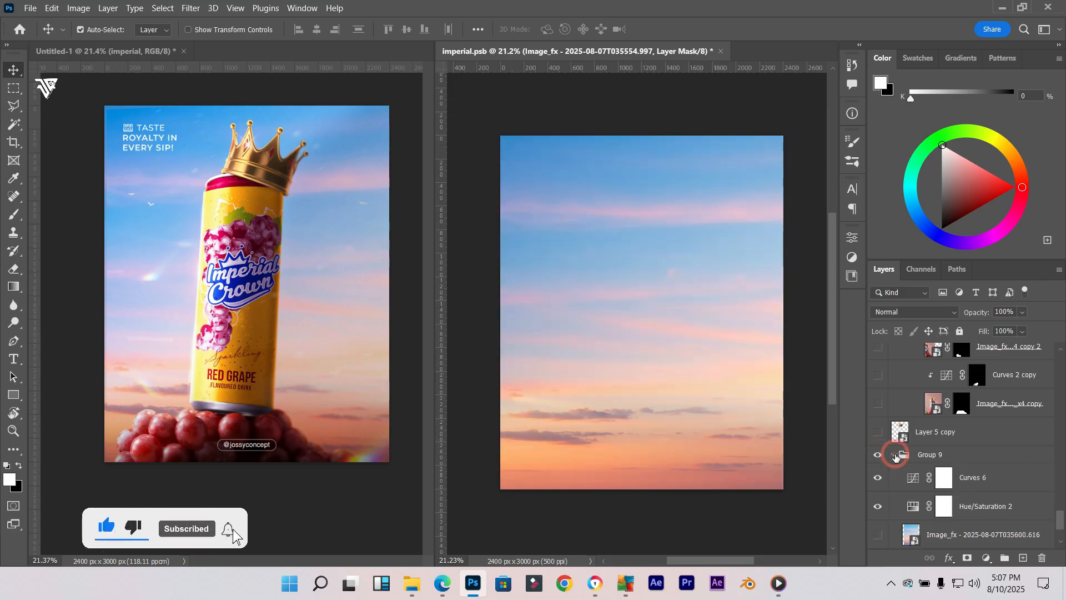
{"action": "left_click", "coordinate": [969, 478]}
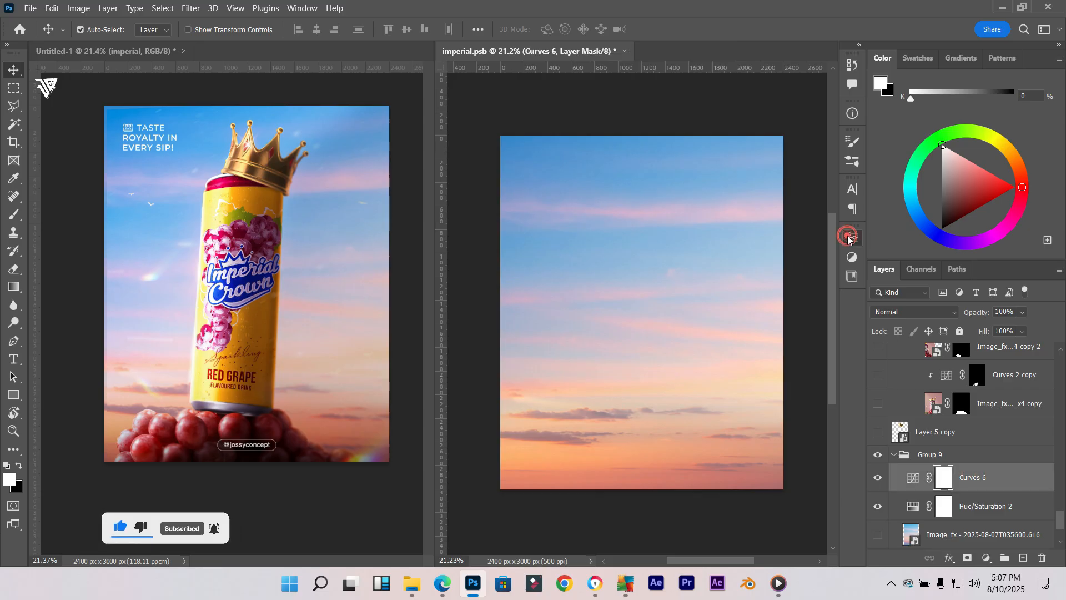
{"action": "left_click", "coordinate": [851, 237]}
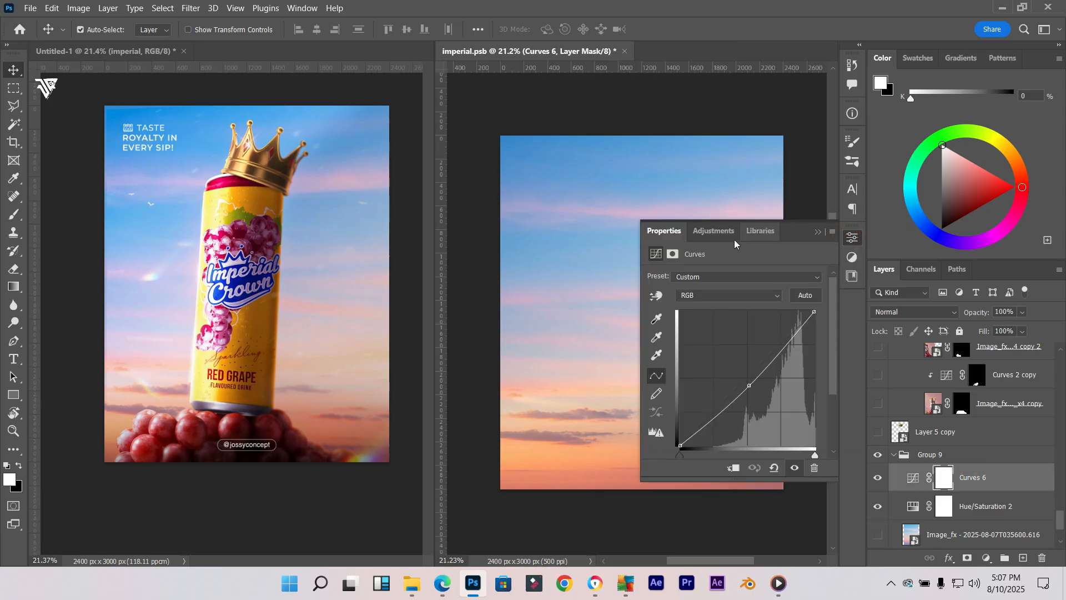
Dock the Properties panel beside the Color panels and enlarge it to fit the whole curve graph
{"action": "left_click", "coordinate": [854, 242]}
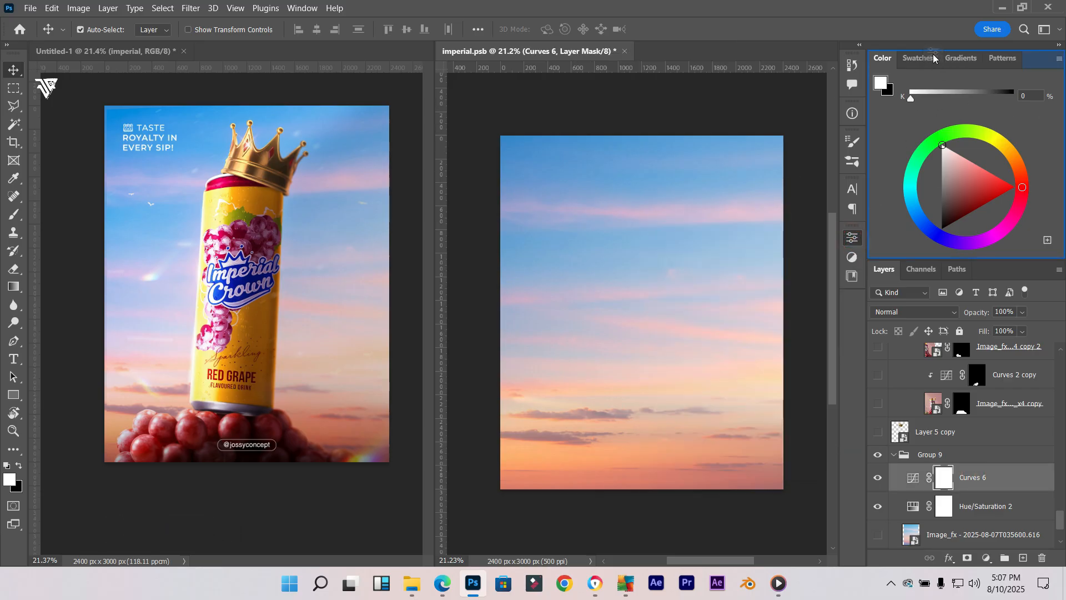
{"action": "left_click_drag", "start_coordinate": [933, 54], "coordinate": [933, 54]}
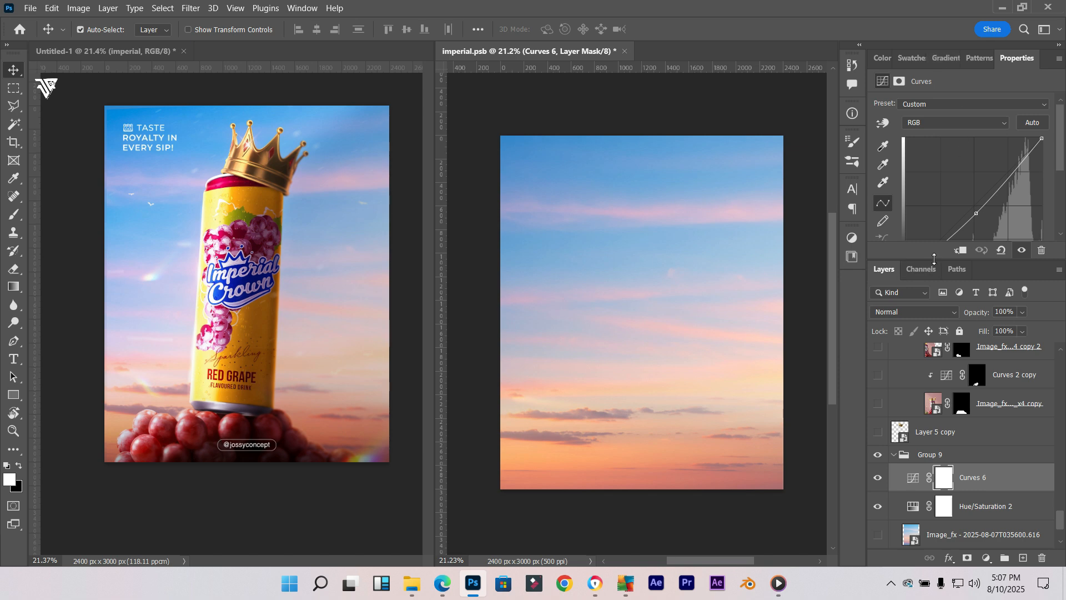
{"action": "left_click_drag", "start_coordinate": [935, 260], "coordinate": [949, 321]}
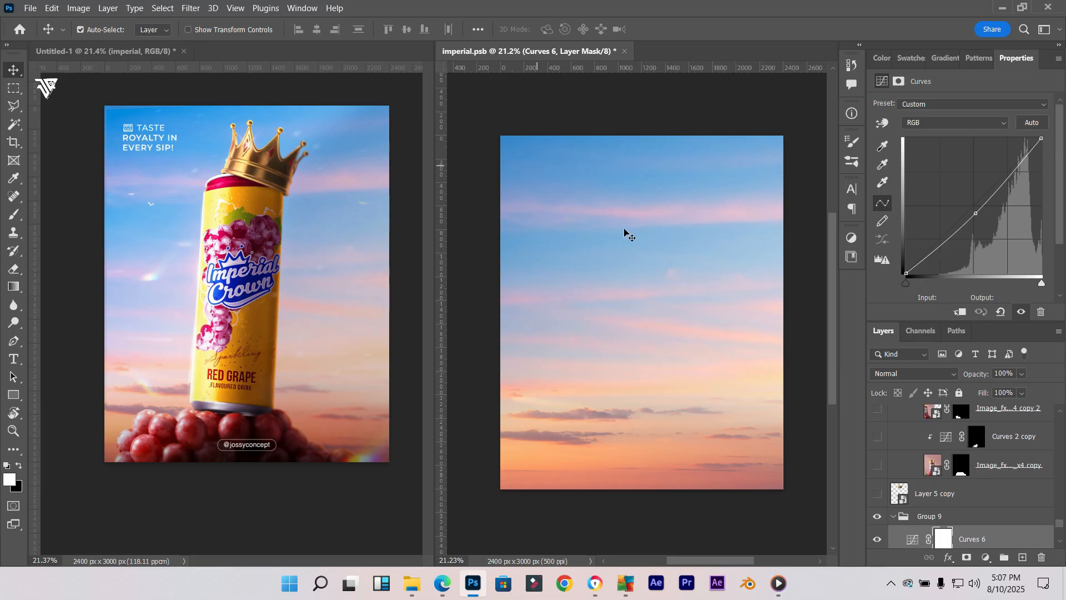
Examine the Curves 6 settings and the Hue/Saturation 2 settings in Group 9
{"action": "scroll", "coordinate": [980, 189], "scroll_direction": "down", "scroll_amount": 1}
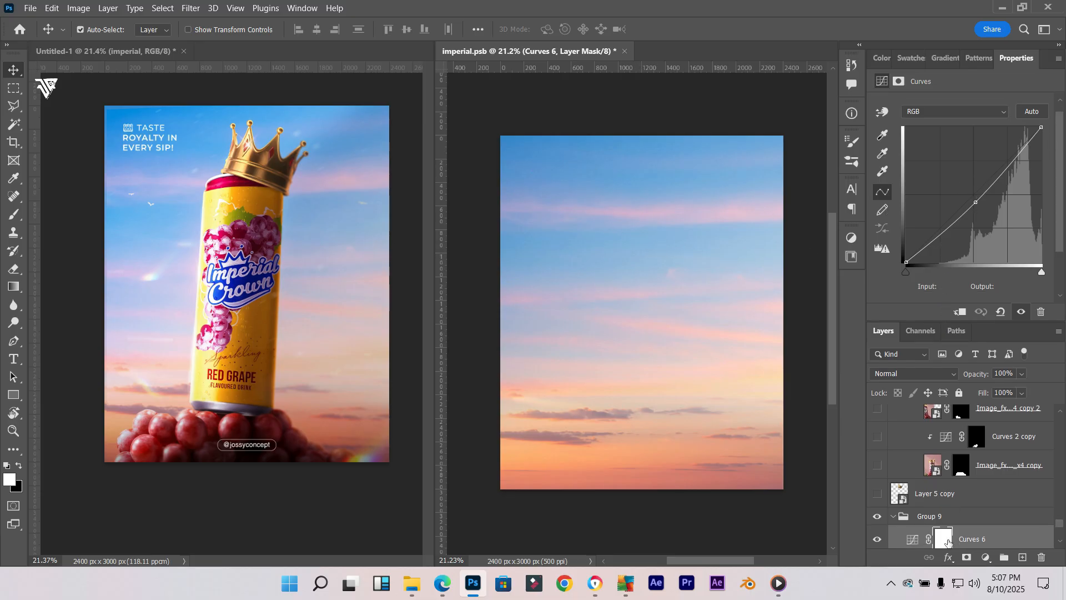
{"action": "scroll", "coordinate": [938, 536], "scroll_direction": "down", "scroll_amount": 1}
{"action": "left_click", "coordinate": [1006, 533]}
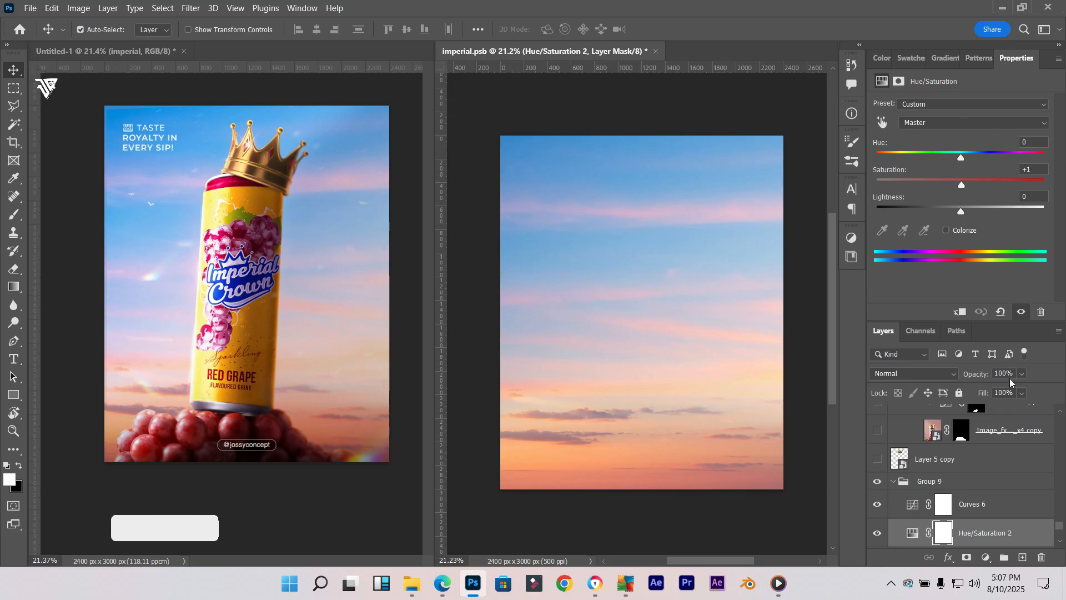
Show the crown on Layer 5 copy and examine it up close against the sky
{"action": "scroll", "coordinate": [944, 489], "scroll_direction": "up", "scroll_amount": 2}
{"action": "left_click", "coordinate": [911, 514]}
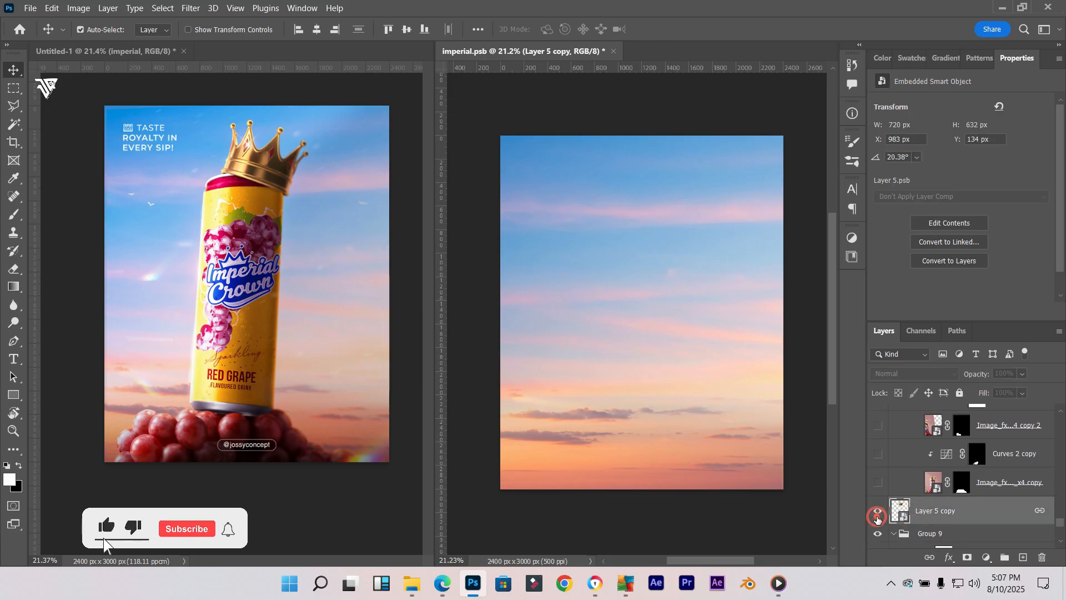
{"action": "left_click", "coordinate": [877, 509]}
{"action": "scroll", "coordinate": [666, 205], "scroll_direction": "up", "scroll_amount": 2}
{"action": "scroll", "coordinate": [669, 207], "scroll_direction": "up", "scroll_amount": 3}
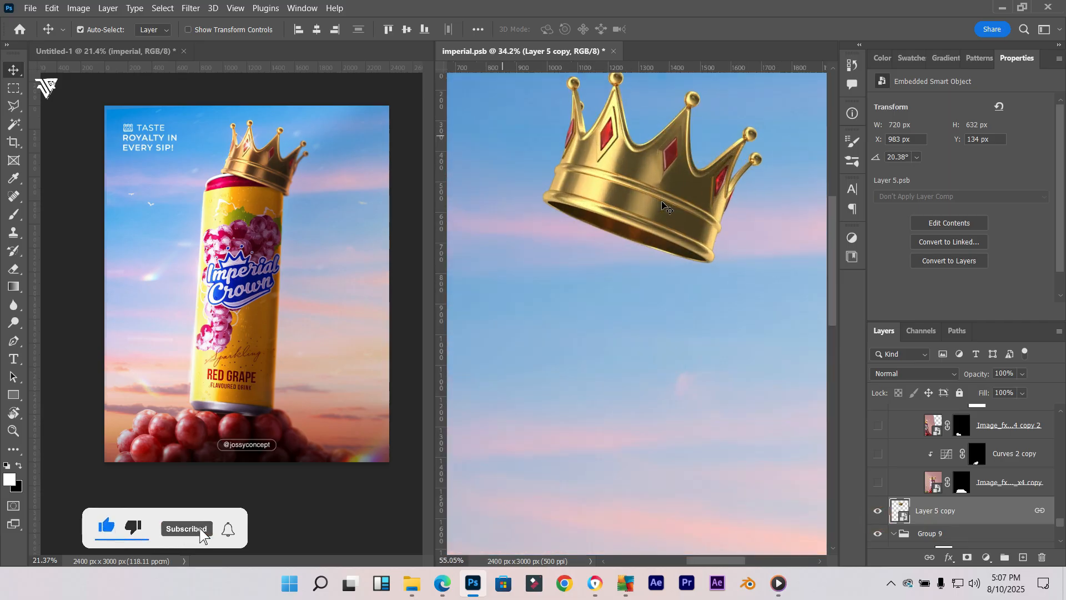
{"action": "scroll", "coordinate": [679, 206], "scroll_direction": "down", "scroll_amount": 2}
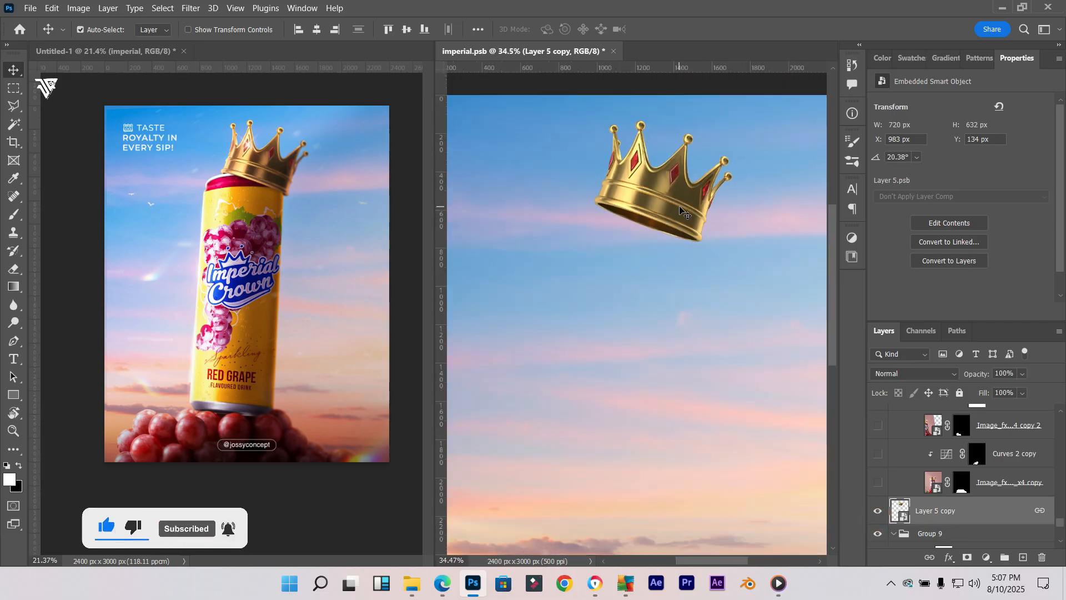
{"action": "scroll", "coordinate": [679, 208], "scroll_direction": "down", "scroll_amount": 2}
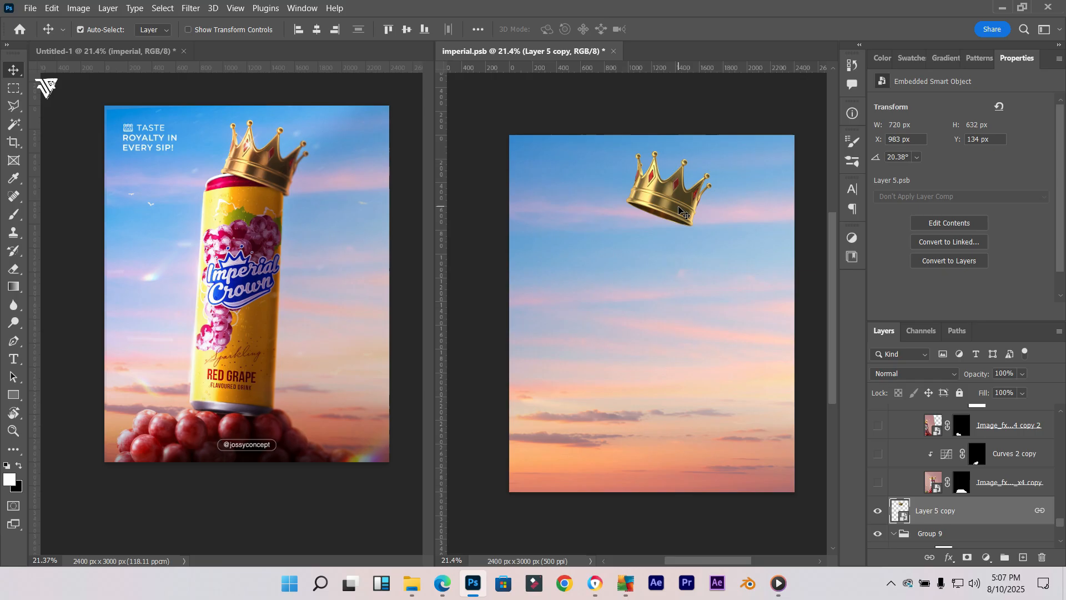
Show the lowest grapes image layer, directly above Layer 5 copy, at the base of the poster
{"action": "scroll", "coordinate": [679, 207], "scroll_direction": "down", "scroll_amount": 2}
{"action": "scroll", "coordinate": [679, 208], "scroll_direction": "up", "scroll_amount": 3}
{"action": "scroll", "coordinate": [678, 208], "scroll_direction": "down", "scroll_amount": 1}
{"action": "left_click", "coordinate": [878, 483]}
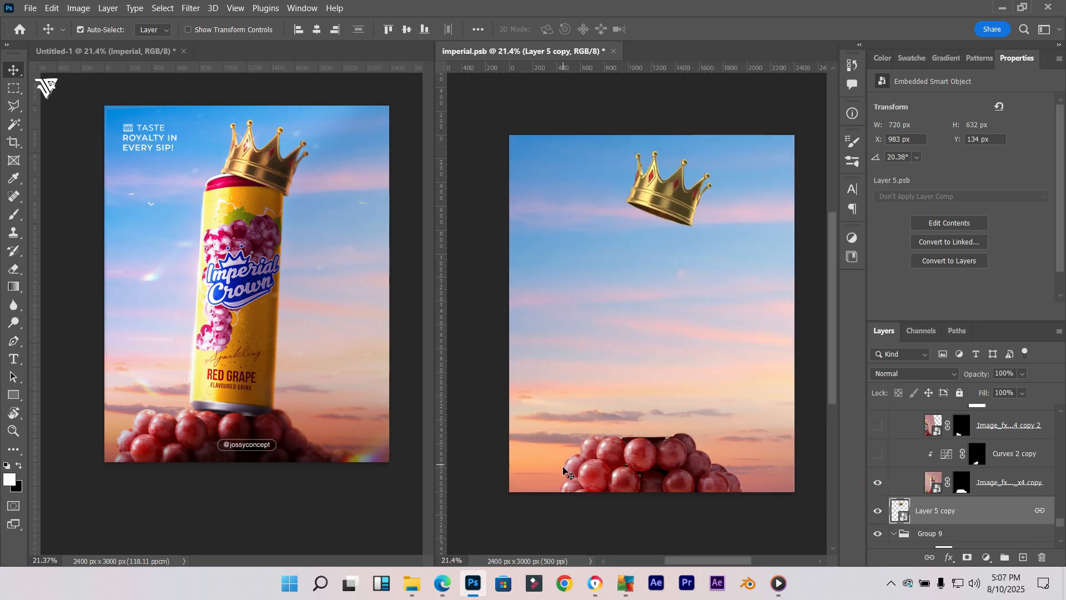
Examine the grapes' surface texture and image quality up close and their cut-out at the poster's base
{"action": "scroll", "coordinate": [706, 496], "scroll_direction": "up", "scroll_amount": 4}
{"action": "scroll", "coordinate": [639, 364], "scroll_direction": "up", "scroll_amount": 3}
{"action": "scroll", "coordinate": [694, 408], "scroll_direction": "up", "scroll_amount": 3}
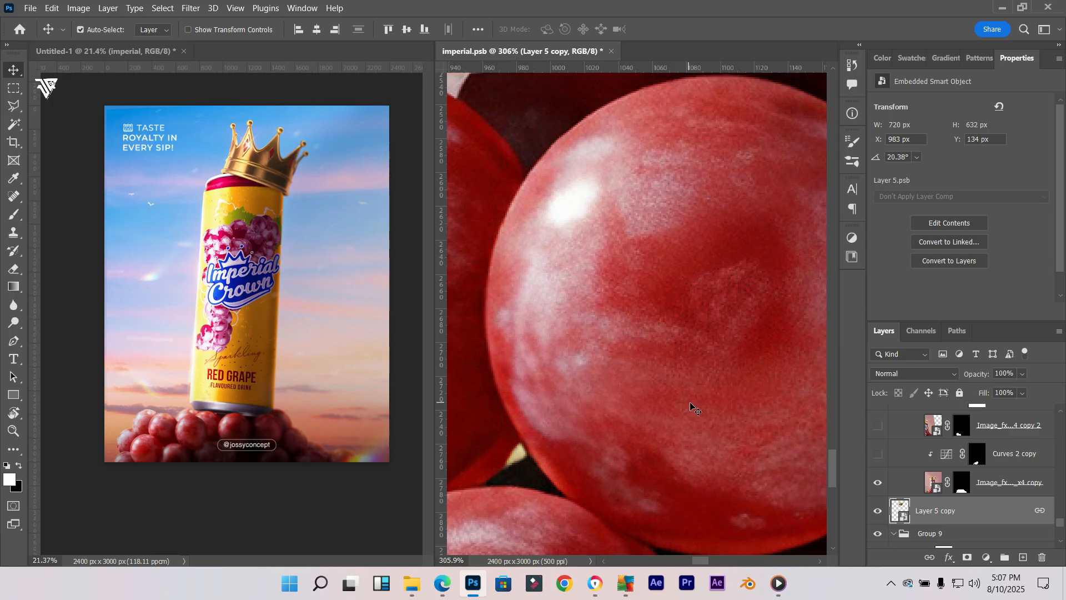
{"action": "scroll", "coordinate": [700, 397], "scroll_direction": "up", "scroll_amount": 3}
{"action": "scroll", "coordinate": [702, 389], "scroll_direction": "down", "scroll_amount": 3}
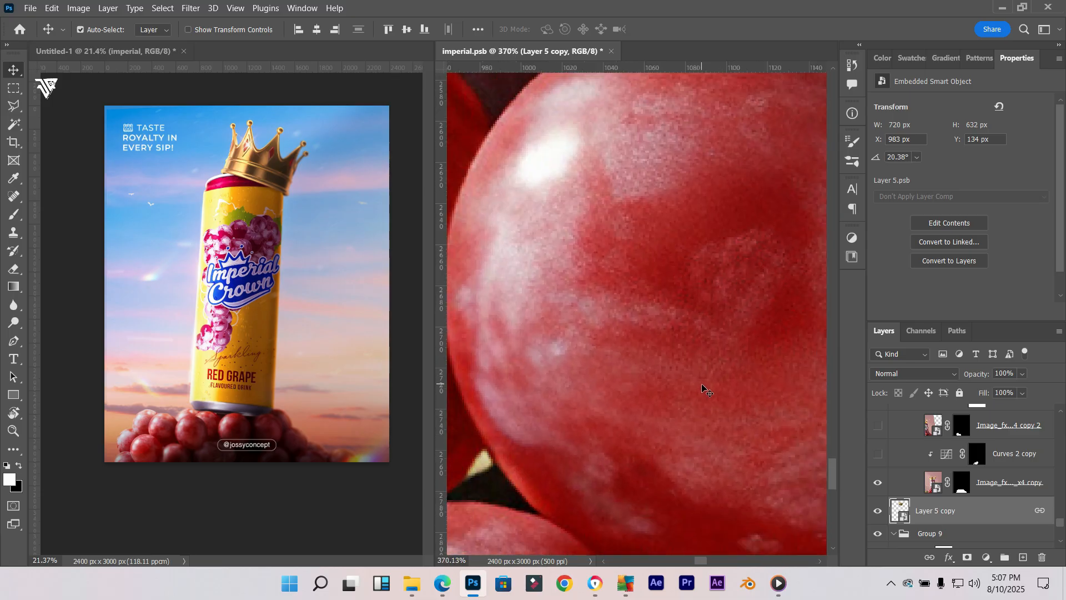
{"action": "scroll", "coordinate": [704, 388], "scroll_direction": "up", "scroll_amount": 6}
{"action": "scroll", "coordinate": [694, 386], "scroll_direction": "down", "scroll_amount": 4}
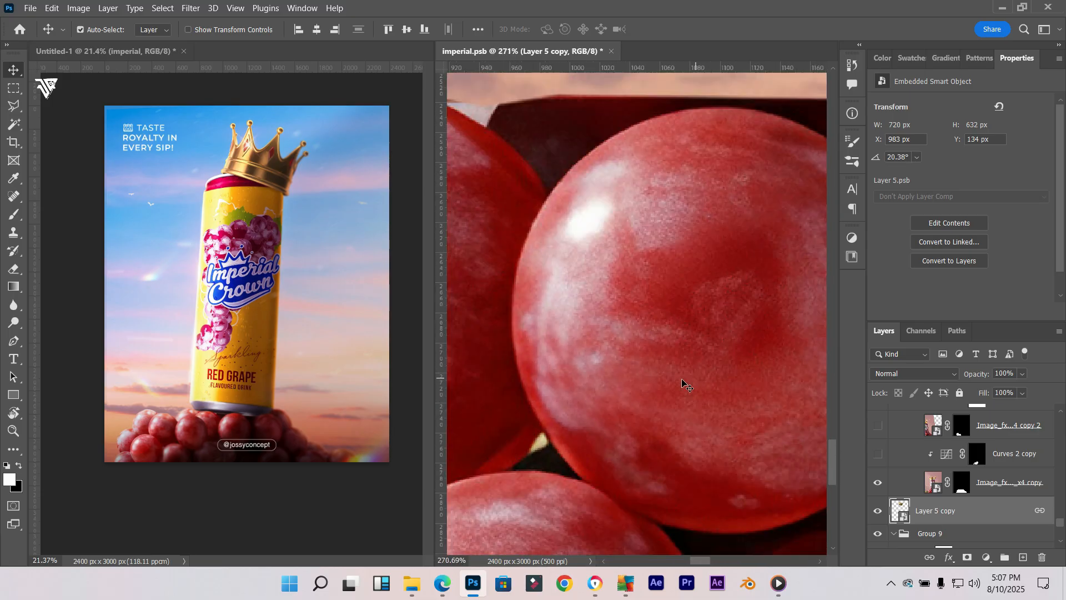
{"action": "scroll", "coordinate": [658, 366], "scroll_direction": "up", "scroll_amount": 5}
{"action": "scroll", "coordinate": [655, 348], "scroll_direction": "up", "scroll_amount": 2}
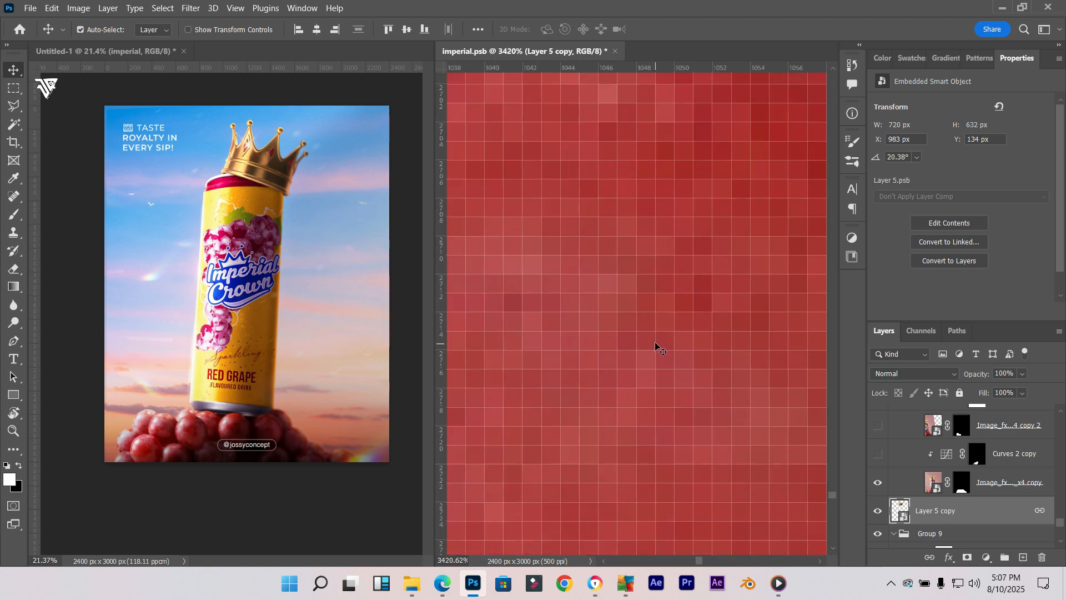
{"action": "scroll", "coordinate": [652, 344], "scroll_direction": "down", "scroll_amount": 5}
{"action": "scroll", "coordinate": [633, 335], "scroll_direction": "down", "scroll_amount": 8}
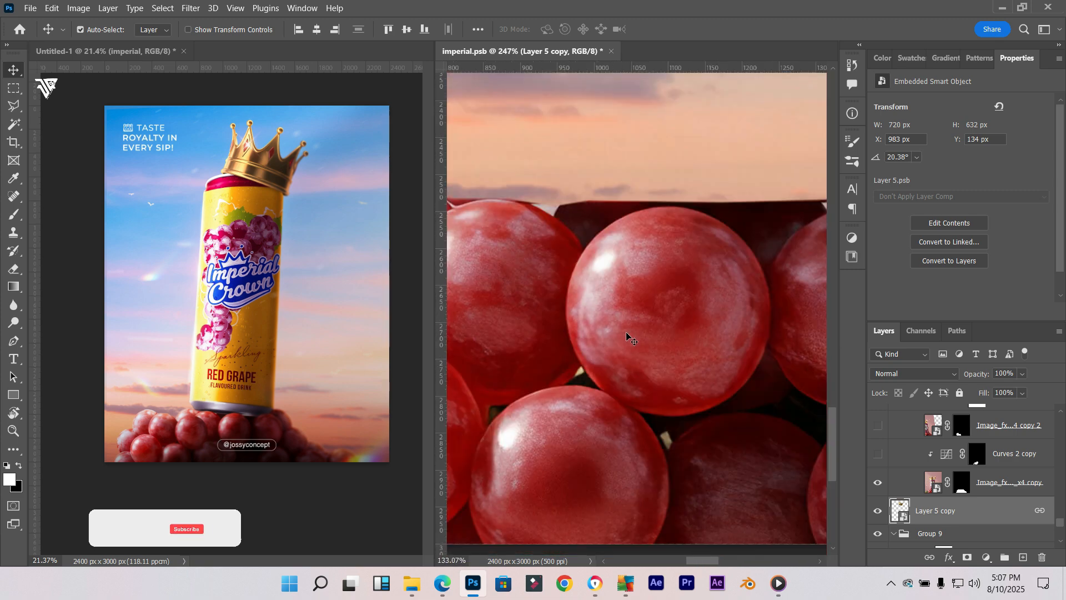
{"action": "scroll", "coordinate": [627, 333], "scroll_direction": "up", "scroll_amount": 9}
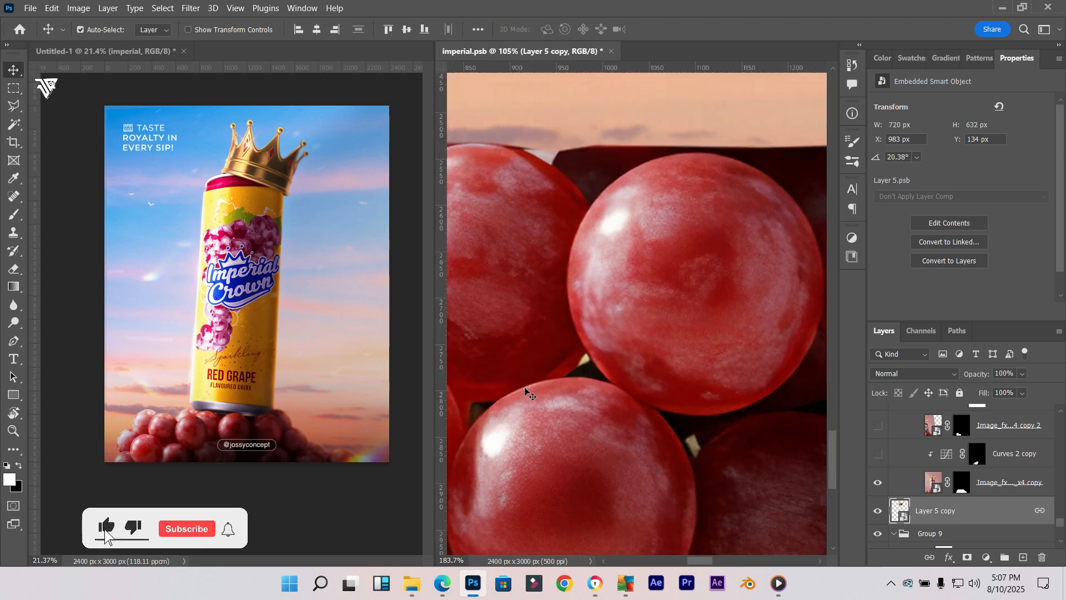
{"action": "scroll", "coordinate": [683, 286], "scroll_direction": "down", "scroll_amount": 9}
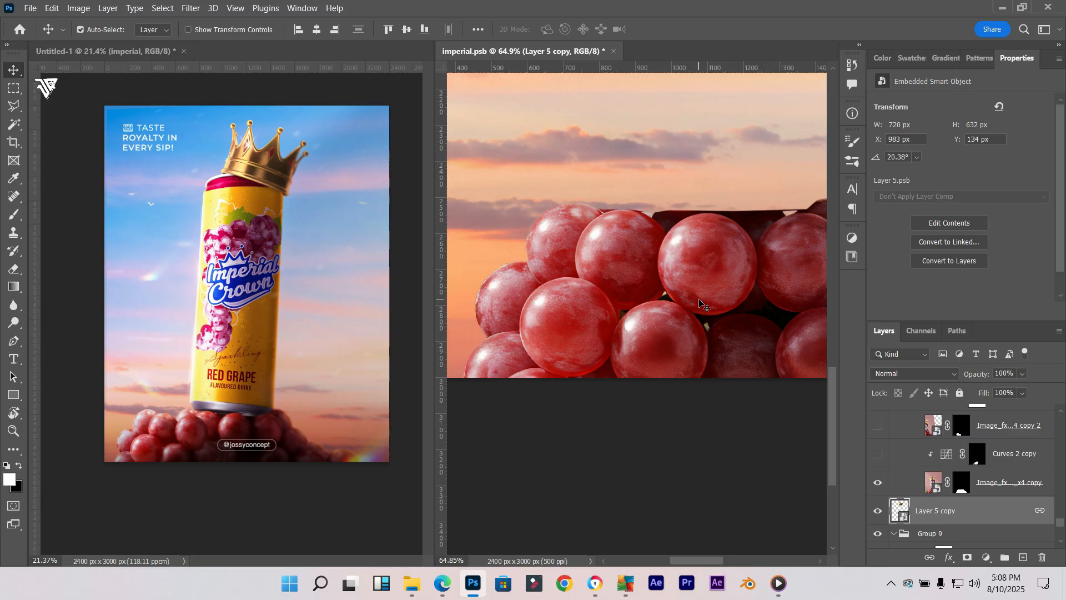
{"action": "scroll", "coordinate": [700, 303], "scroll_direction": "down", "scroll_amount": 3}
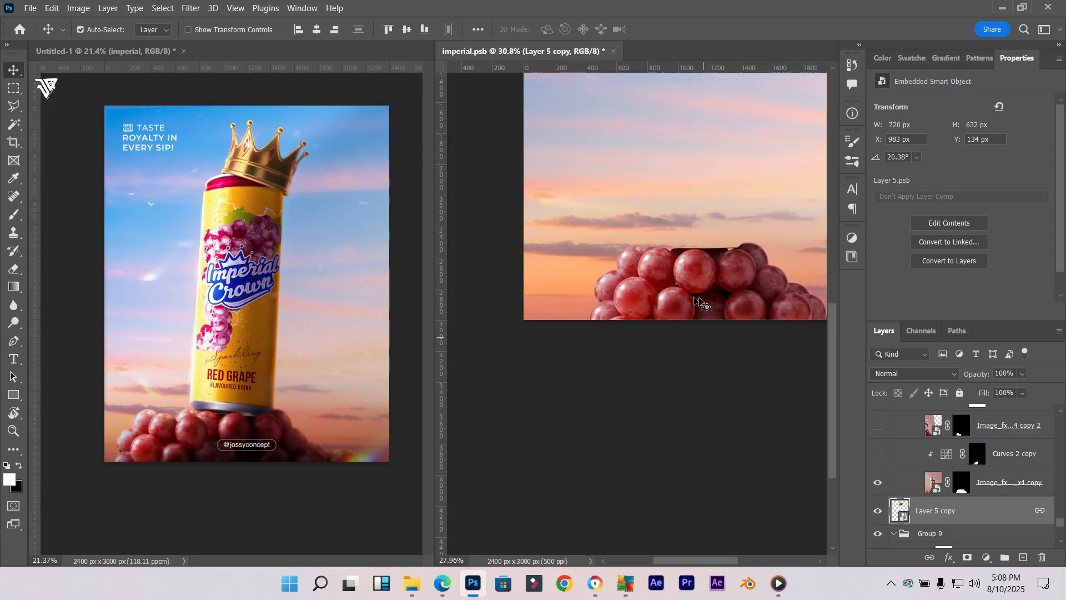
{"action": "scroll", "coordinate": [689, 286], "scroll_direction": "up", "scroll_amount": 1}
{"action": "scroll", "coordinate": [689, 286], "scroll_direction": "up", "scroll_amount": 1}
{"action": "scroll", "coordinate": [689, 286], "scroll_direction": "down", "scroll_amount": 2}
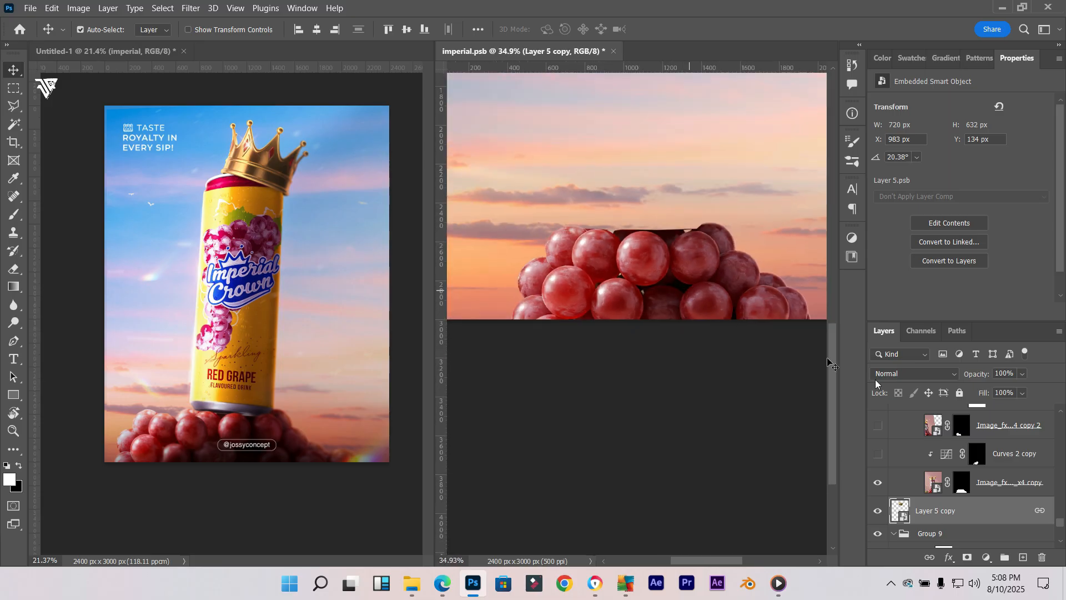
Show the clipped Curves 2 copy adjustment, comparing it on and off, and the extra grapes layer above it
{"action": "scroll", "coordinate": [898, 507], "scroll_direction": "up", "scroll_amount": 1}
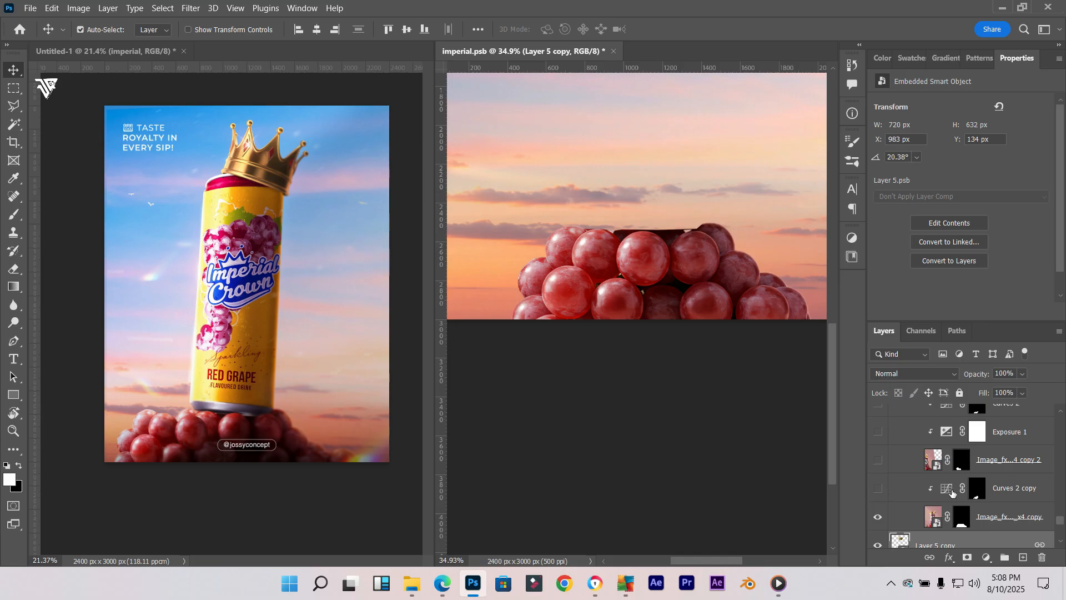
{"action": "left_click", "coordinate": [939, 493]}
{"action": "left_click", "coordinate": [878, 491]}
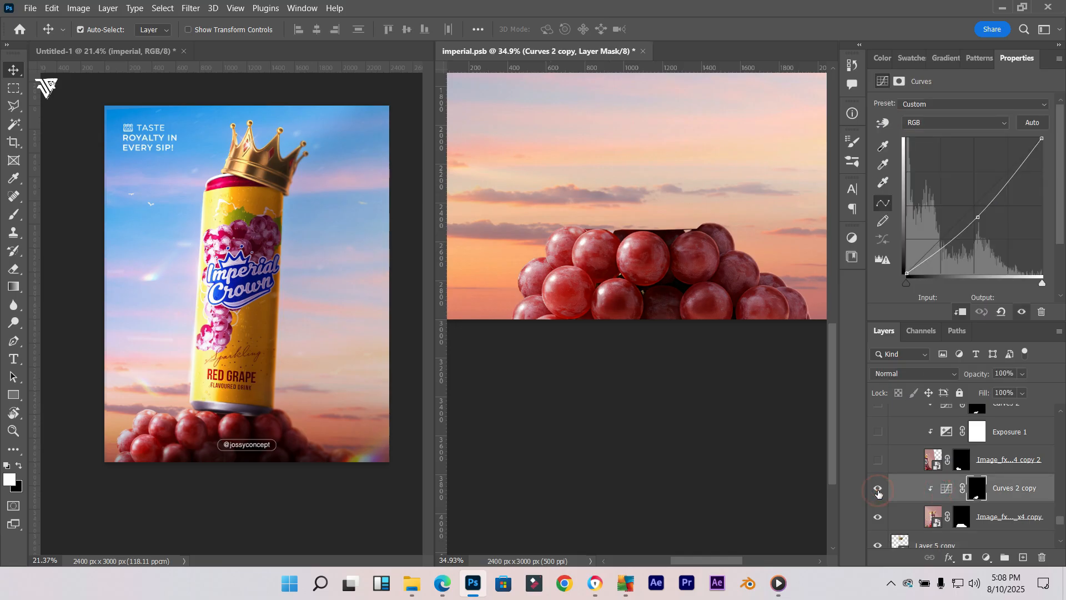
{"action": "left_click", "coordinate": [878, 492]}
{"action": "left_click", "coordinate": [878, 492]}
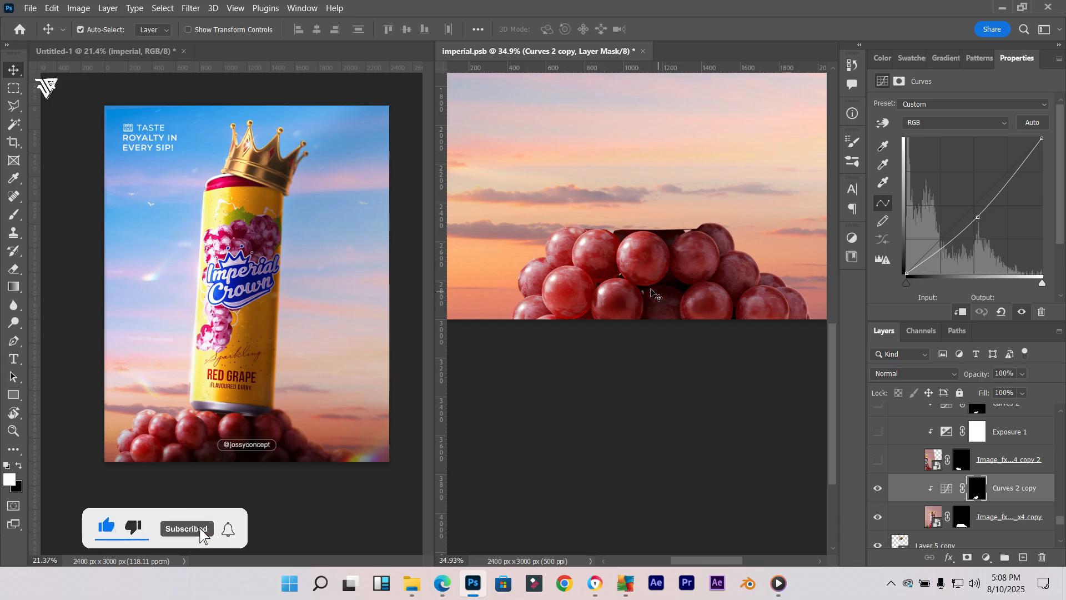
{"action": "left_click", "coordinate": [877, 461]}
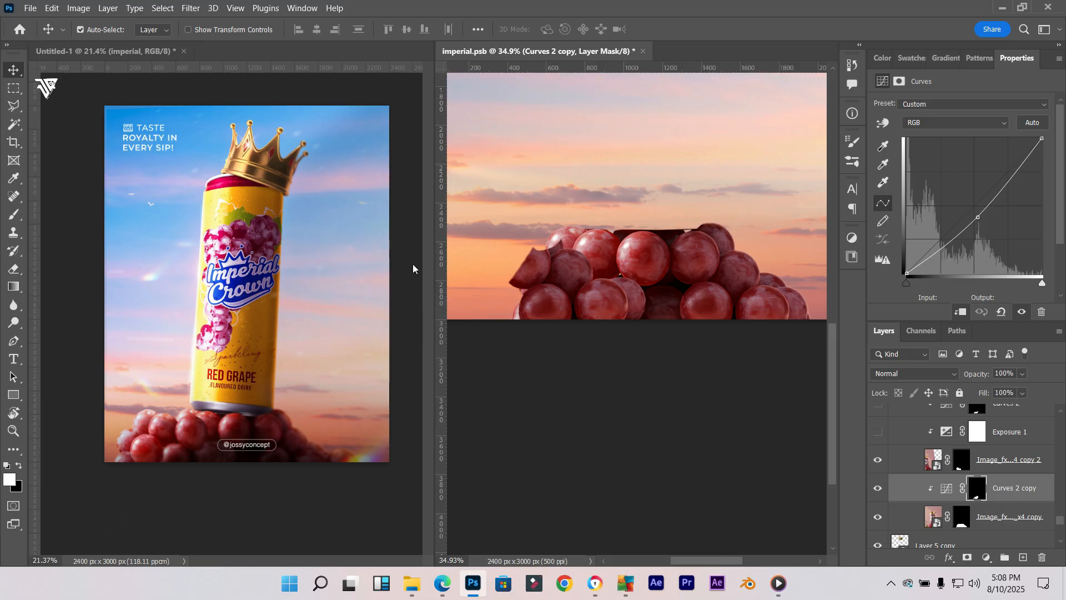
Show the clipped Exposure 1 and Curves 2 adjustments above the second grapes image layer, comparing Curves 2 on and off
{"action": "left_click_drag", "start_coordinate": [611, 232], "coordinate": [599, 393]}
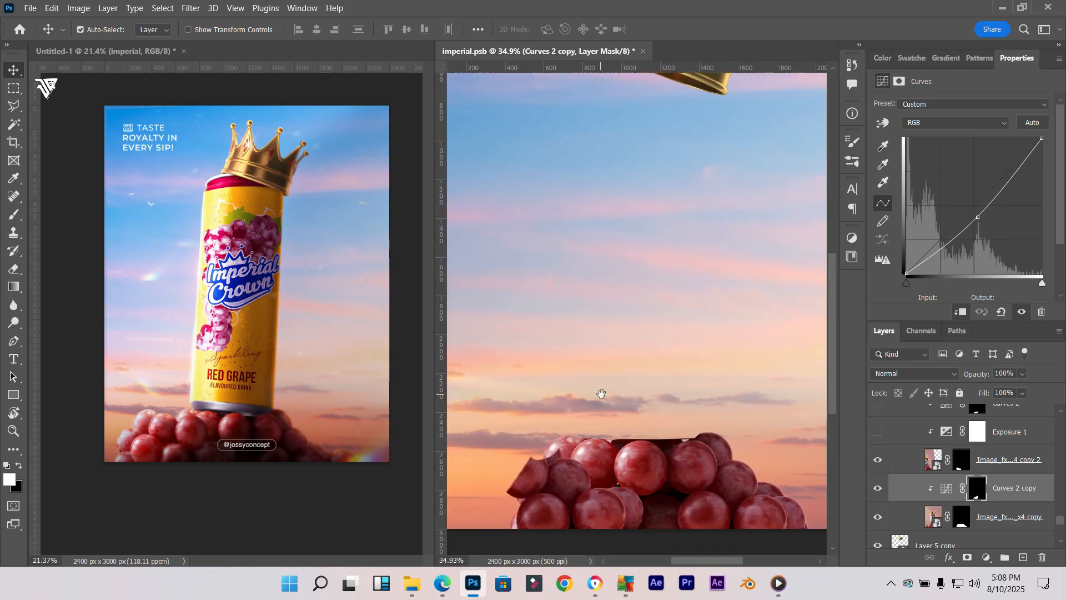
{"action": "left_click", "coordinate": [879, 439]}
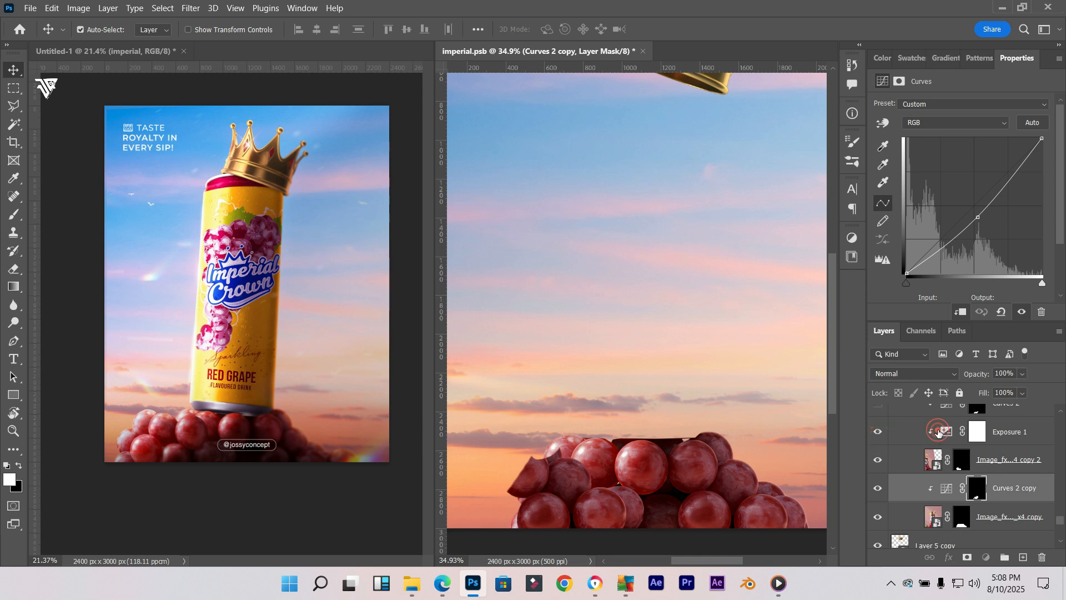
{"action": "left_click", "coordinate": [939, 432]}
{"action": "scroll", "coordinate": [966, 445], "scroll_direction": "up", "scroll_amount": 2}
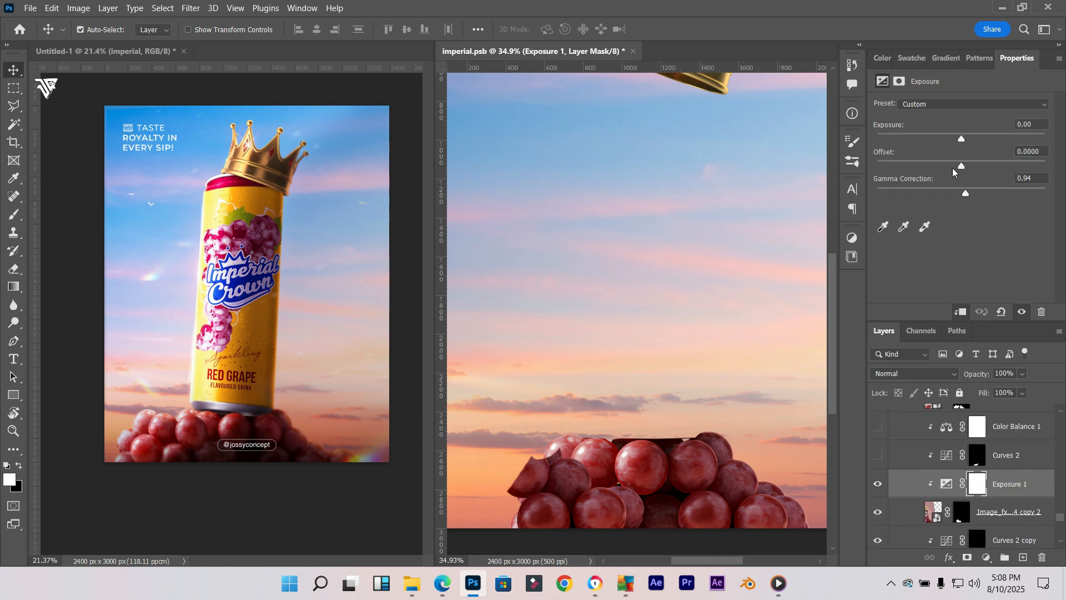
{"action": "left_click", "coordinate": [879, 456]}
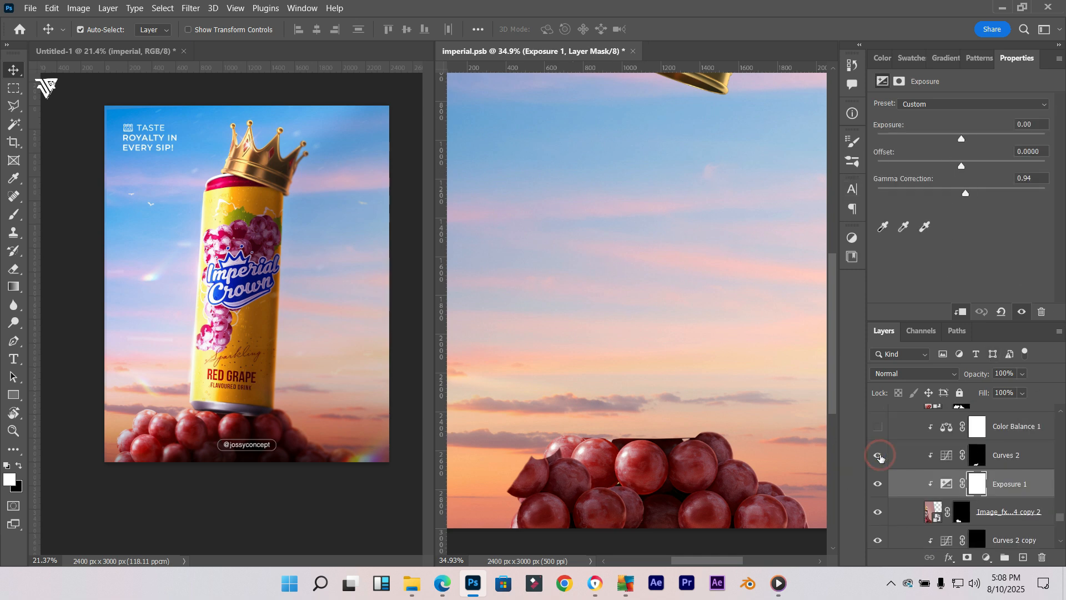
{"action": "left_click", "coordinate": [880, 456]}
{"action": "left_click", "coordinate": [881, 456]}
Show the clipped Color Balance 1 adjustment above Curves 2, reviewing its midtone settings and comparing the grapes with it on and off
{"action": "left_click", "coordinate": [1014, 428]}
{"action": "left_click", "coordinate": [871, 432]}
{"action": "left_click", "coordinate": [870, 432]}
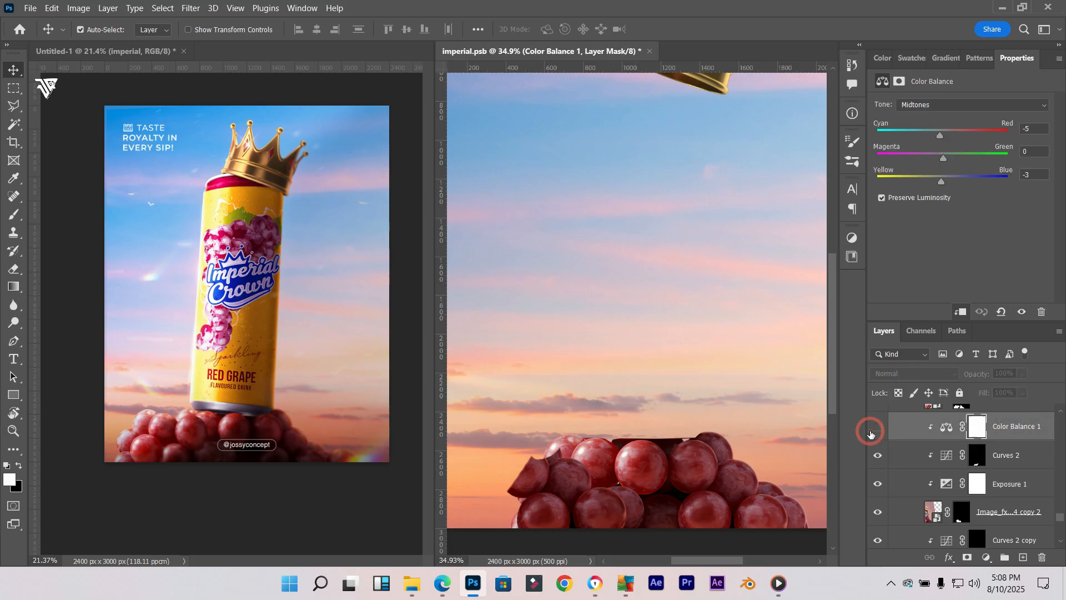
{"action": "left_click", "coordinate": [871, 432]}
{"action": "left_click", "coordinate": [871, 433]}
{"action": "left_click", "coordinate": [871, 432]}
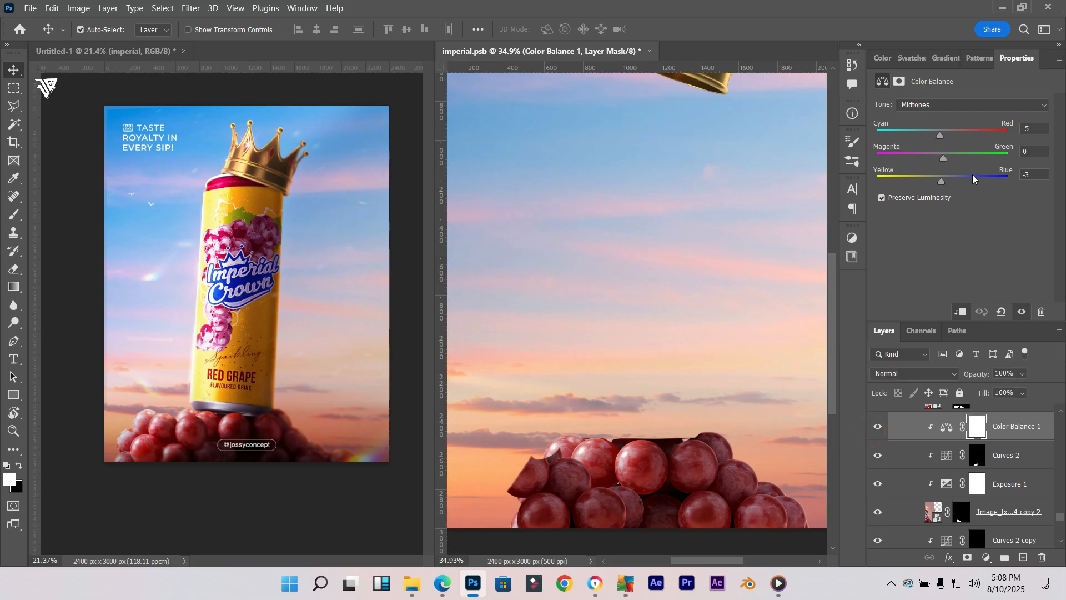
Select and show Layer 1, the grapes smart object directly above Color Balance 1
{"action": "scroll", "coordinate": [987, 509], "scroll_direction": "up", "scroll_amount": 3}
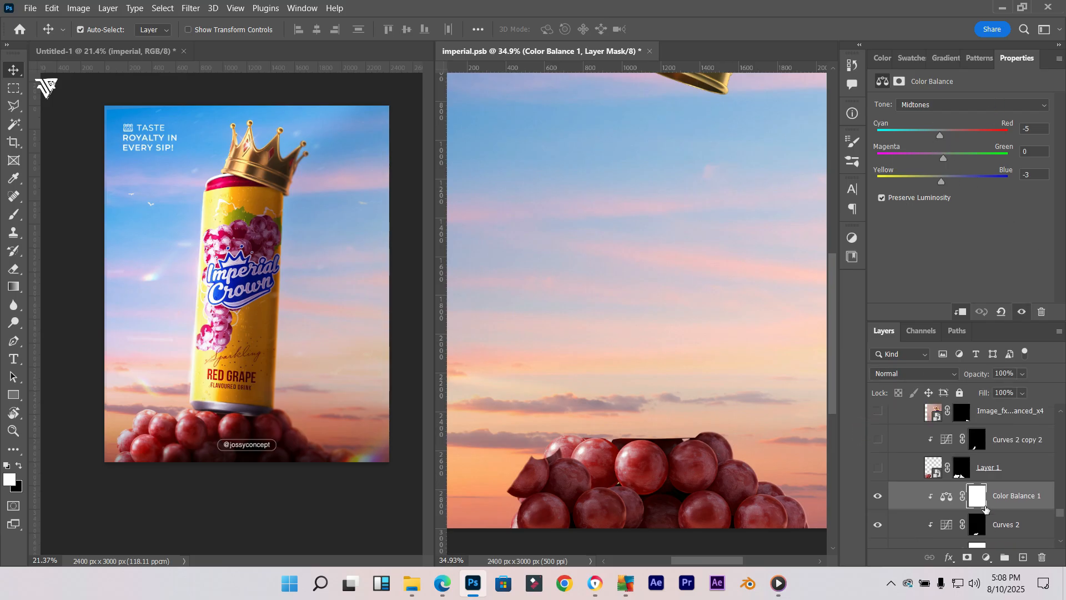
{"action": "left_click", "coordinate": [999, 467]}
{"action": "left_click", "coordinate": [877, 468]}
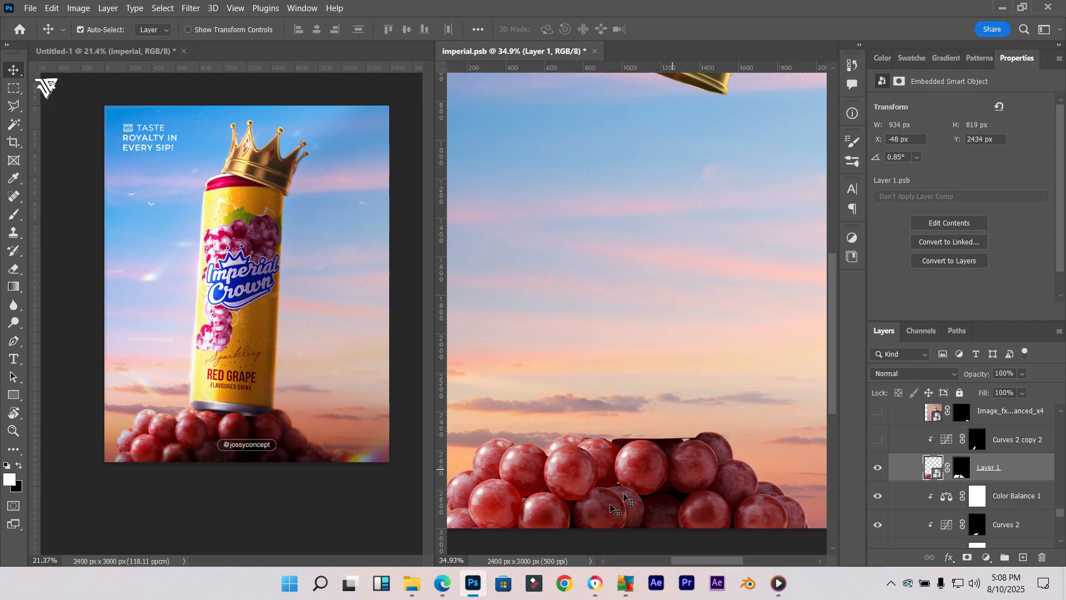
Show the Curves 2 copy 2 adjustment clipped to Layer 1, comparing it on and off and reviewing its curve
{"action": "scroll", "coordinate": [935, 488], "scroll_direction": "up", "scroll_amount": 2}
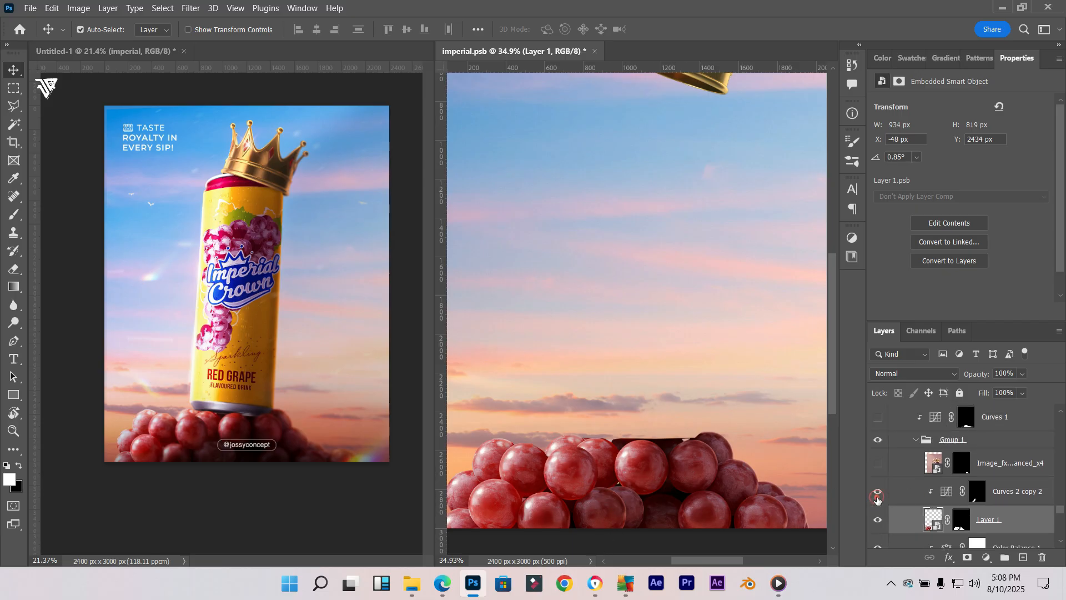
{"action": "left_click", "coordinate": [877, 496]}
{"action": "left_click", "coordinate": [877, 495]}
{"action": "left_click", "coordinate": [878, 495]}
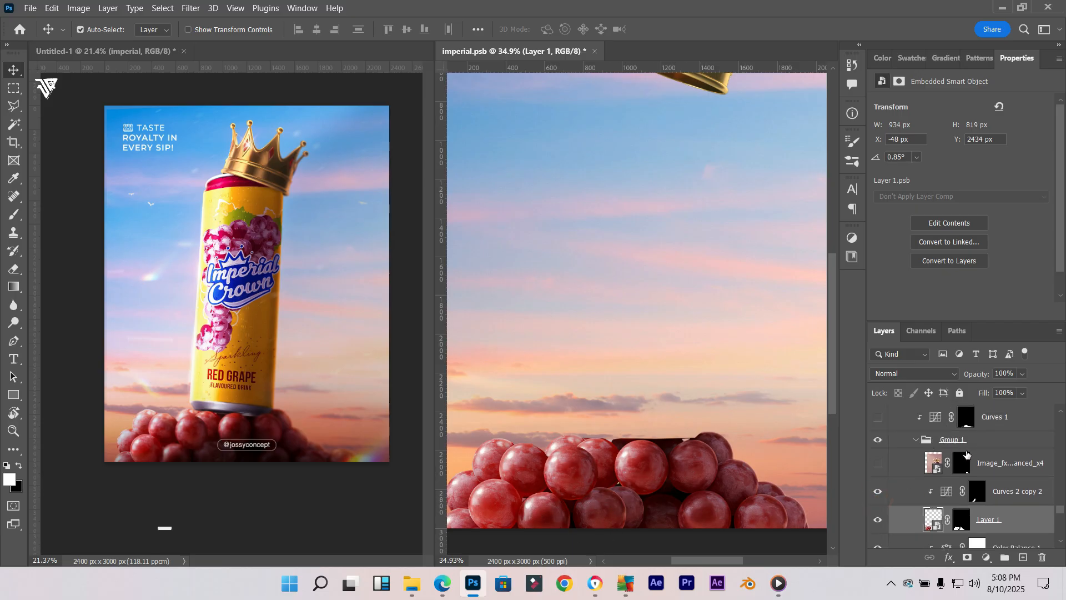
{"action": "left_click", "coordinate": [896, 484]}
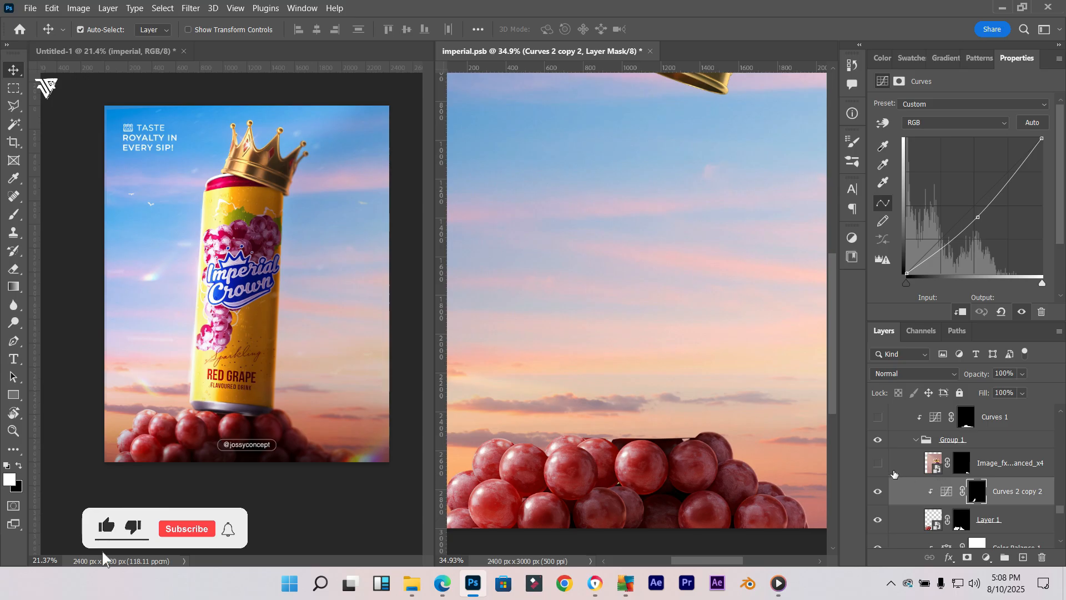
Show the topmost grapes image layer in Group 1 and examine how it completes the pile at the poster's base
{"action": "left_click", "coordinate": [877, 465]}
{"action": "scroll", "coordinate": [676, 451], "scroll_direction": "down", "scroll_amount": 5}
{"action": "scroll", "coordinate": [754, 455], "scroll_direction": "up", "scroll_amount": 6}
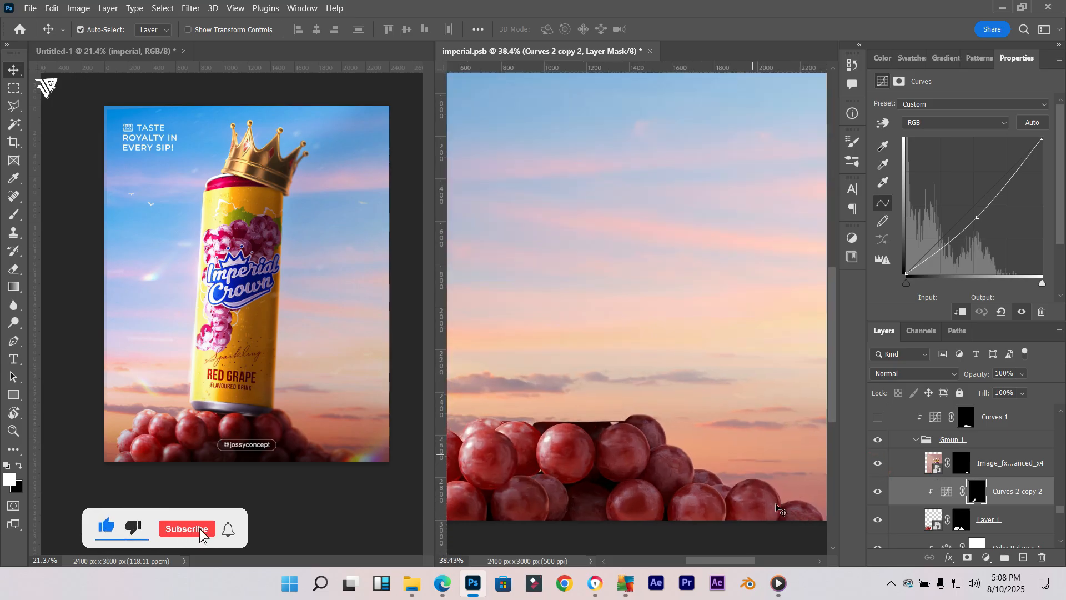
{"action": "scroll", "coordinate": [780, 510], "scroll_direction": "up", "scroll_amount": 2}
{"action": "scroll", "coordinate": [779, 500], "scroll_direction": "down", "scroll_amount": 6}
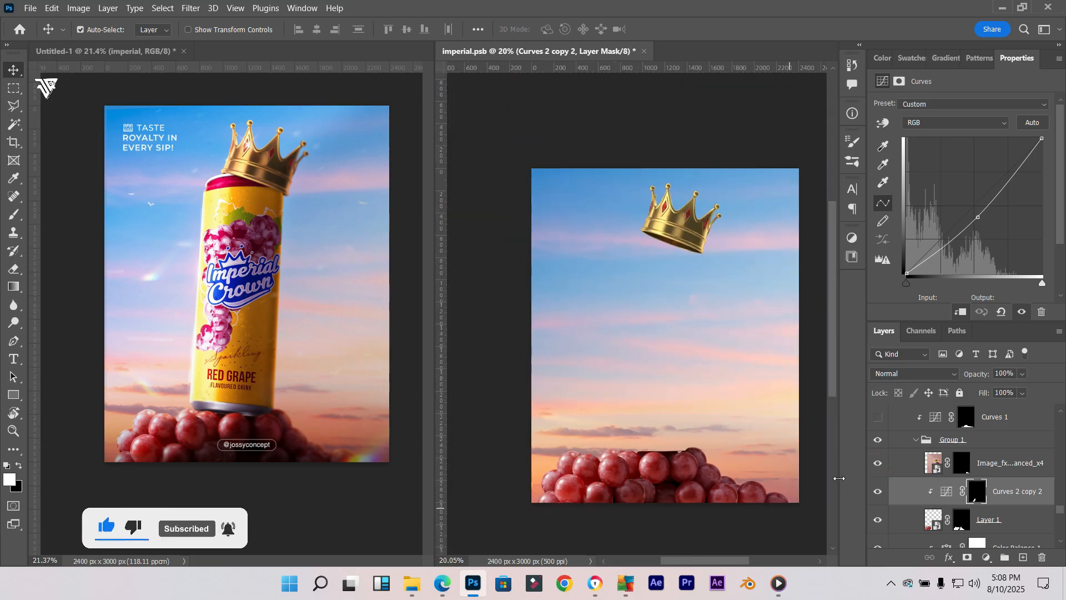
Show the Curves 1 adjustment clipped to Group 1 and inspect the individual points on its curve
{"action": "scroll", "coordinate": [978, 483], "scroll_direction": "up", "scroll_amount": 3}
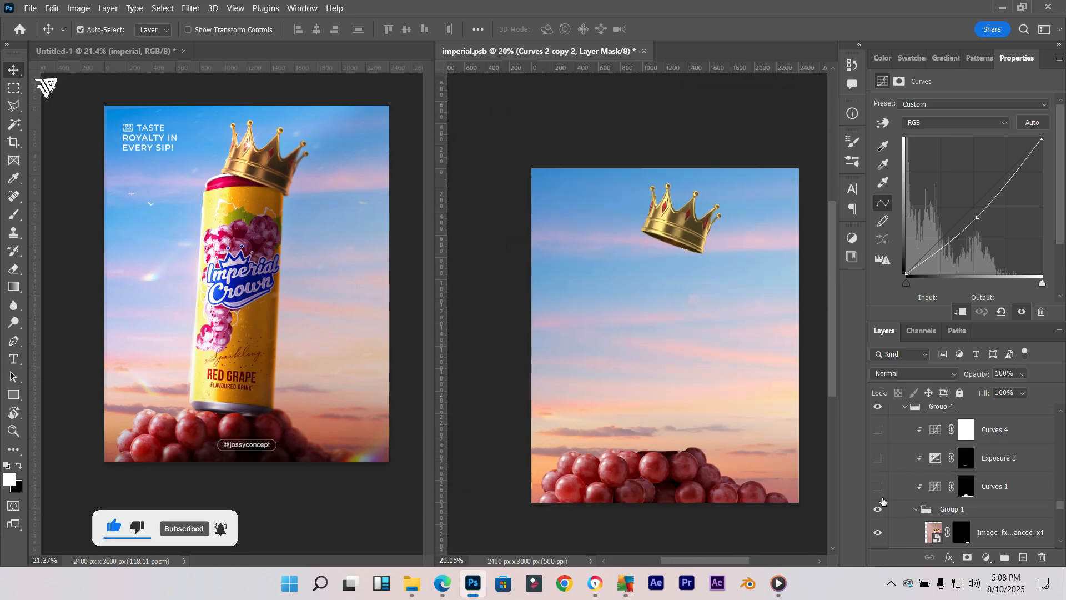
{"action": "left_click", "coordinate": [1017, 484]}
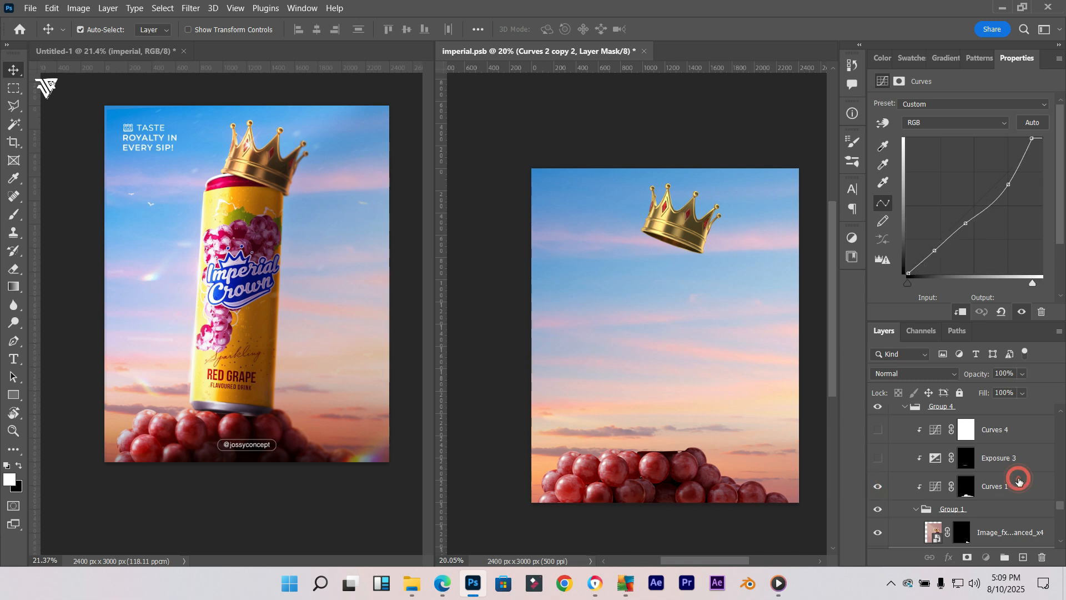
{"action": "left_click", "coordinate": [1010, 183]}
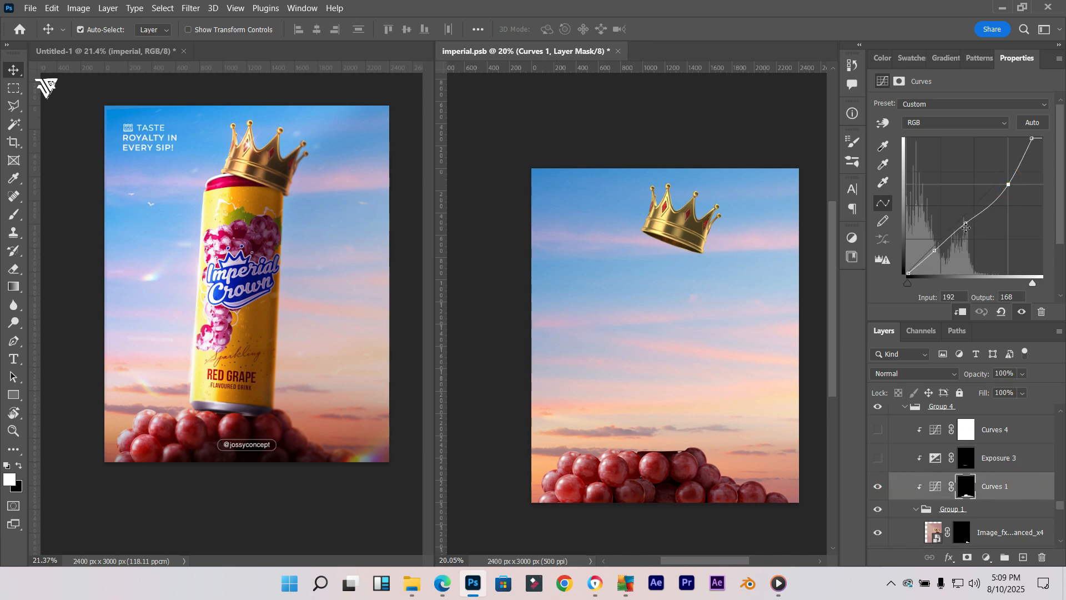
{"action": "left_click", "coordinate": [935, 250]}
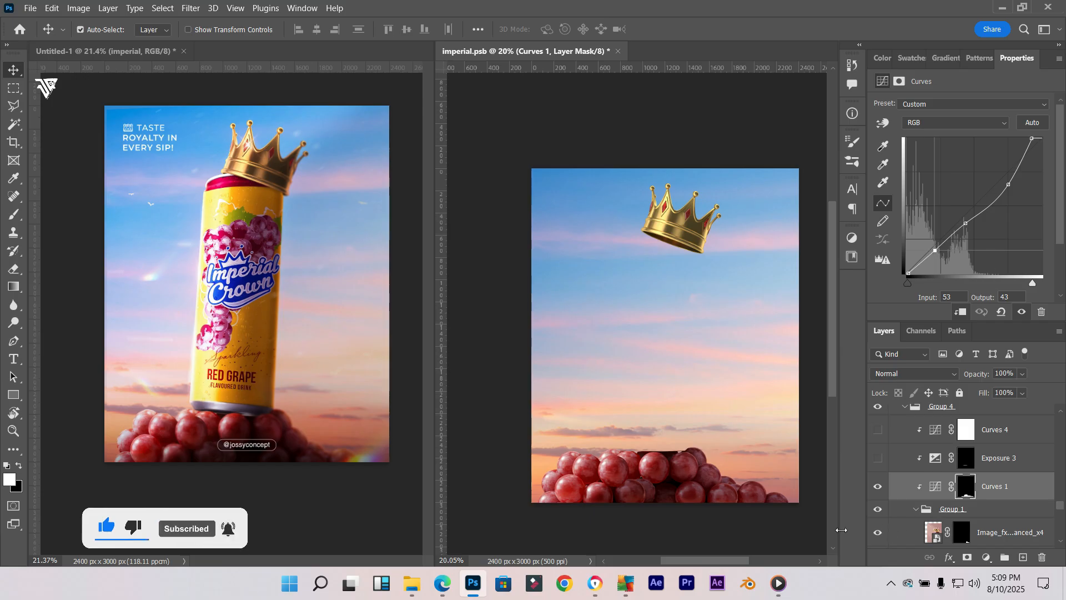
Show the Exposure 3 adjustment, comparing it on and off, and examine its darkening around the upper grapes up close
{"action": "left_click", "coordinate": [905, 460]}
{"action": "left_click", "coordinate": [871, 458]}
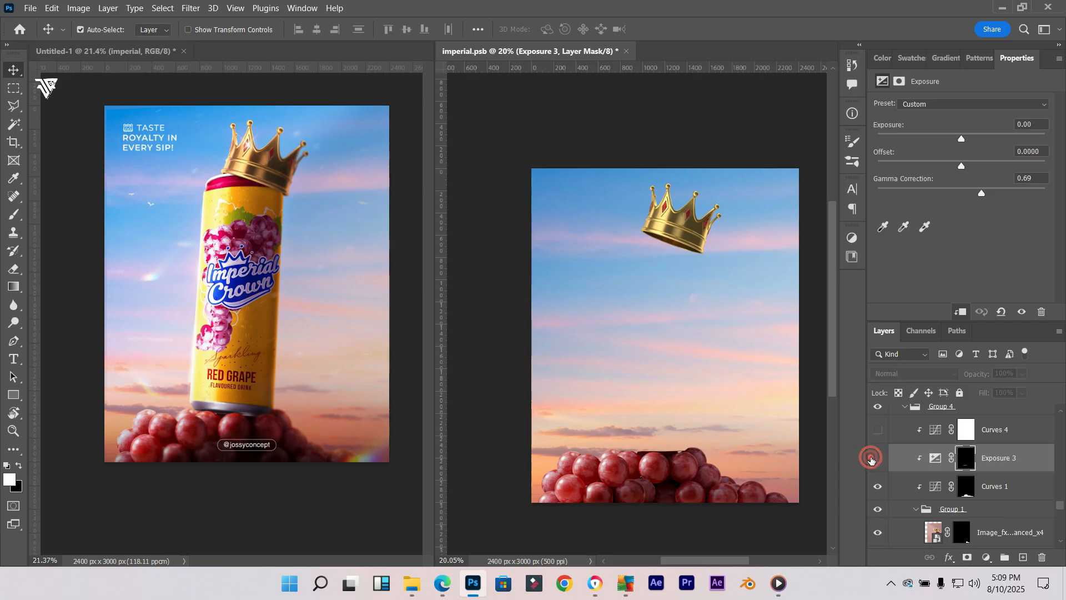
{"action": "left_click", "coordinate": [871, 460]}
{"action": "left_click", "coordinate": [871, 460]}
{"action": "left_click", "coordinate": [871, 460]}
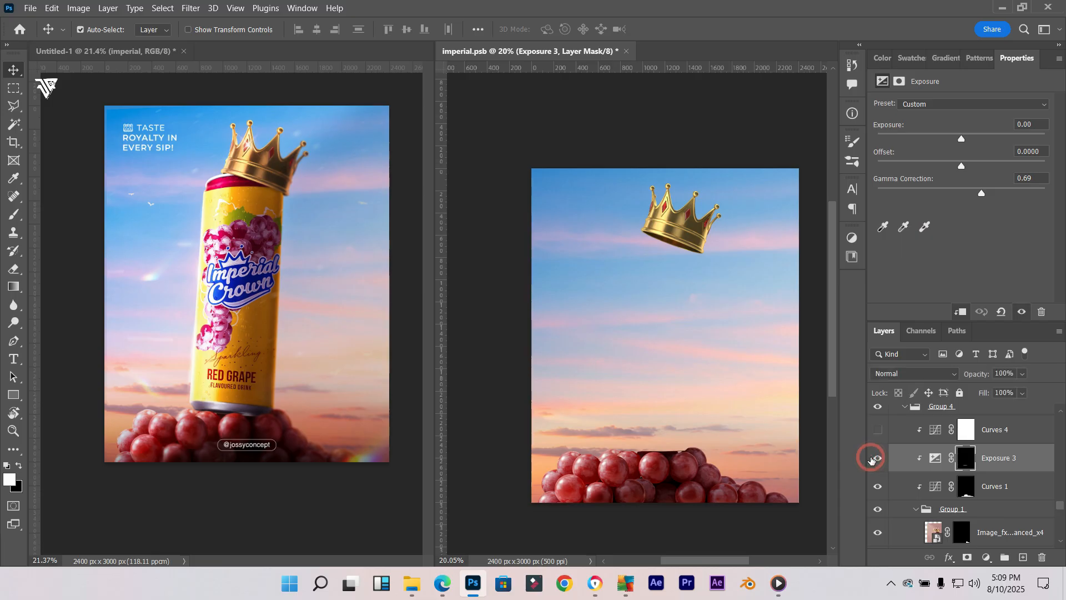
{"action": "scroll", "coordinate": [705, 464], "scroll_direction": "up", "scroll_amount": 6}
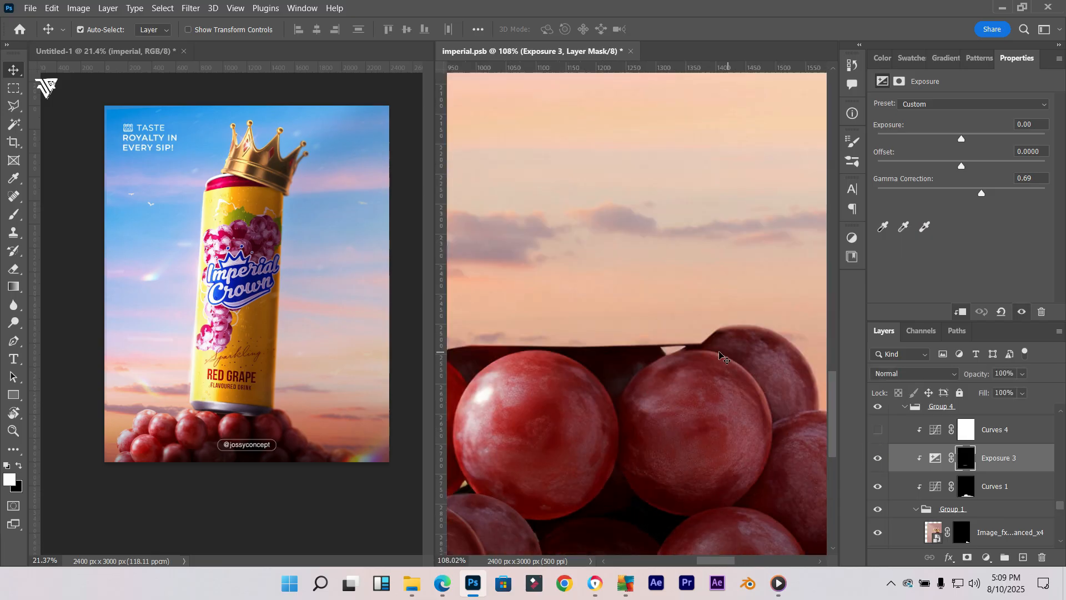
{"action": "scroll", "coordinate": [720, 388], "scroll_direction": "down", "scroll_amount": 5}
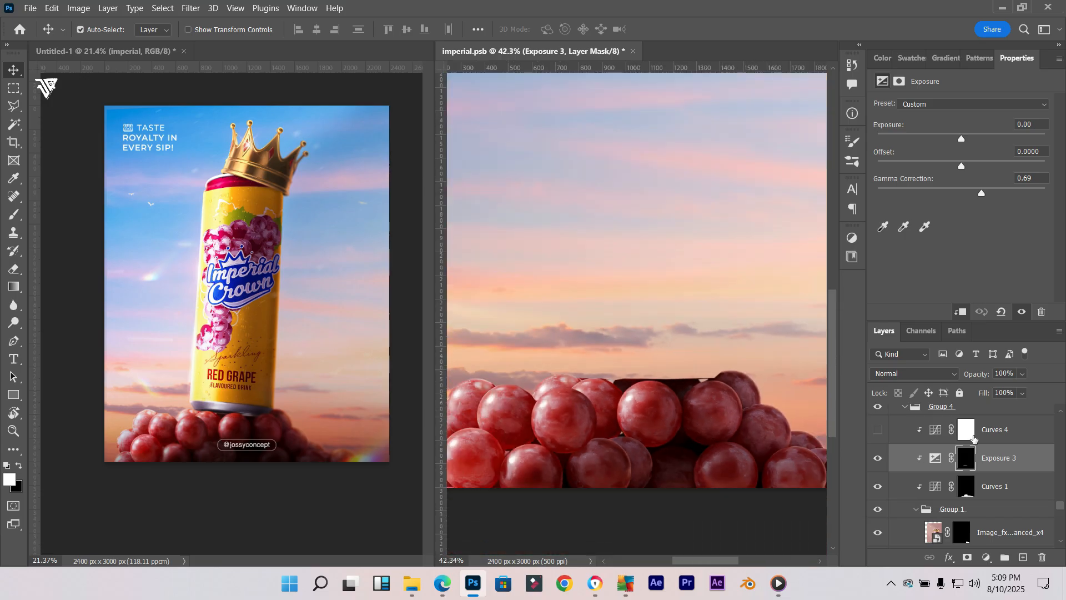
Show the Curves 4 adjustment at the top of Group 4, comparing the grapes with it on and off
{"action": "left_click", "coordinate": [893, 435]}
{"action": "left_click", "coordinate": [881, 433]}
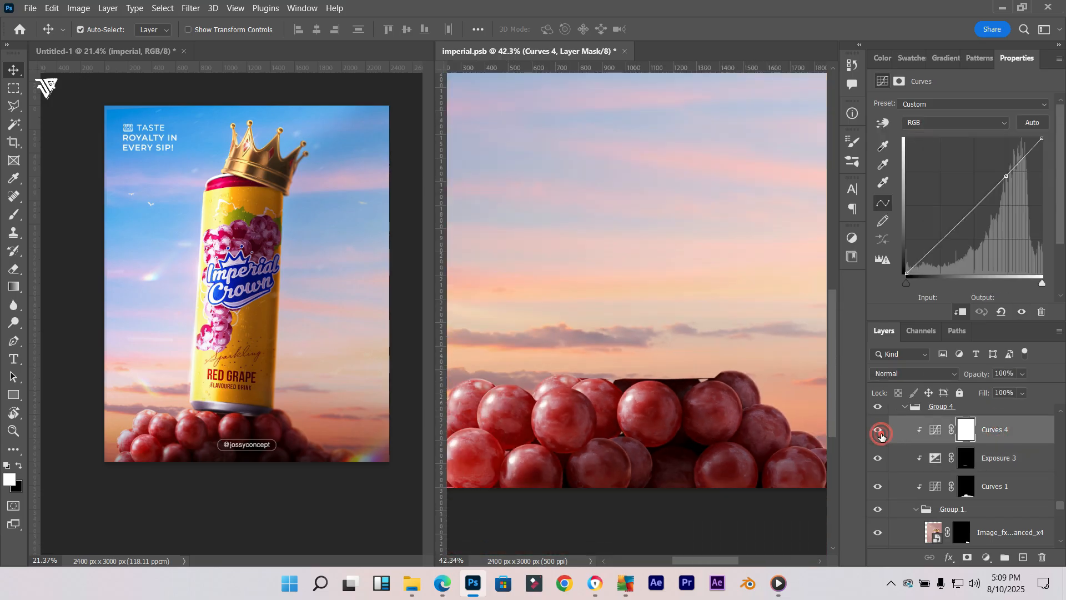
{"action": "left_click", "coordinate": [881, 433]}
{"action": "left_click", "coordinate": [881, 434]}
{"action": "scroll", "coordinate": [773, 433], "scroll_direction": "down", "scroll_amount": 2}
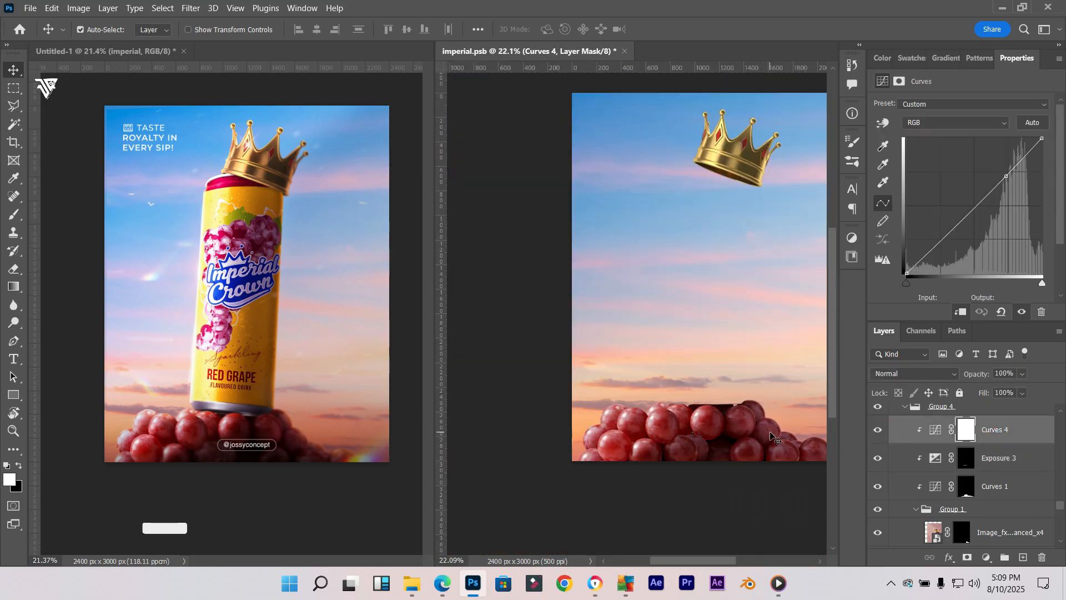
{"action": "scroll", "coordinate": [775, 435], "scroll_direction": "up", "scroll_amount": 1}
Show the light orange Color Fill 2 layer clipped to Group 4 and examine its highlights on the grapes up close
{"action": "scroll", "coordinate": [892, 439], "scroll_direction": "up", "scroll_amount": 2}
{"action": "left_click", "coordinate": [1023, 471]}
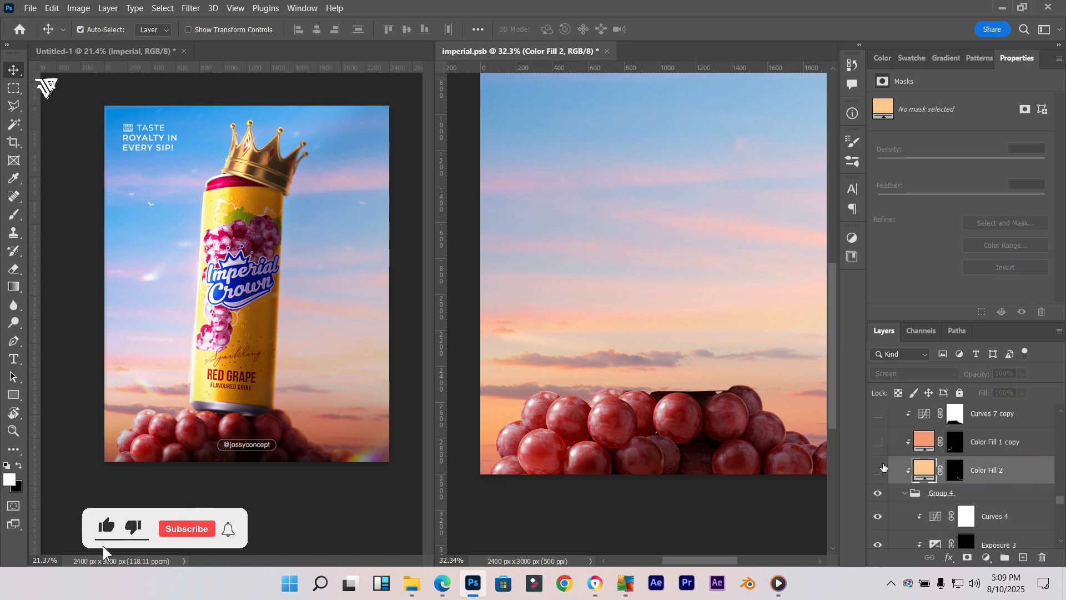
{"action": "scroll", "coordinate": [734, 407], "scroll_direction": "down", "scroll_amount": 2}
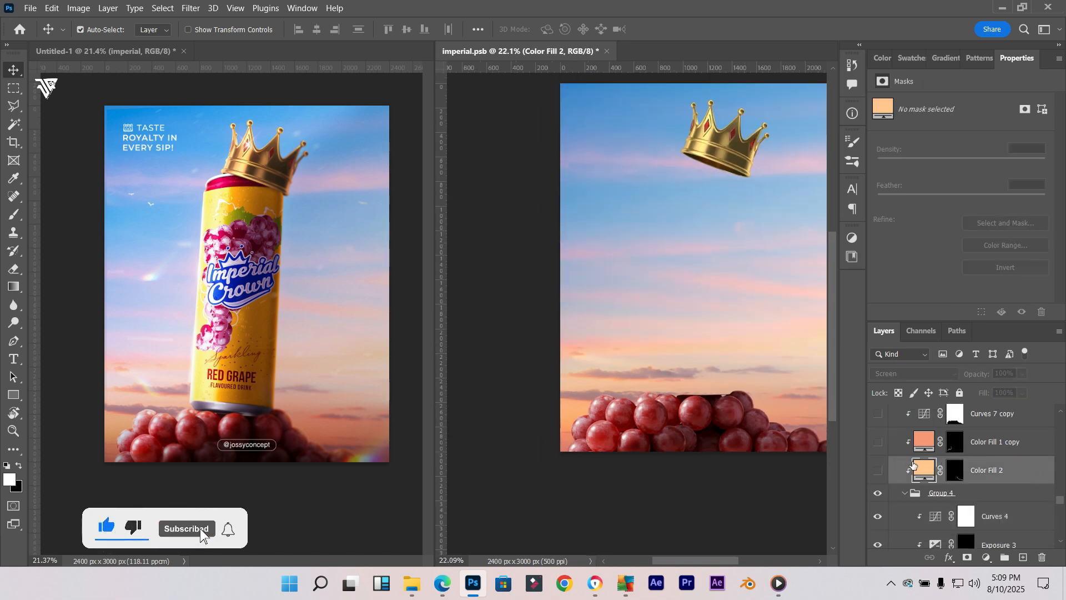
{"action": "left_click", "coordinate": [878, 471]}
{"action": "scroll", "coordinate": [777, 433], "scroll_direction": "up", "scroll_amount": 6}
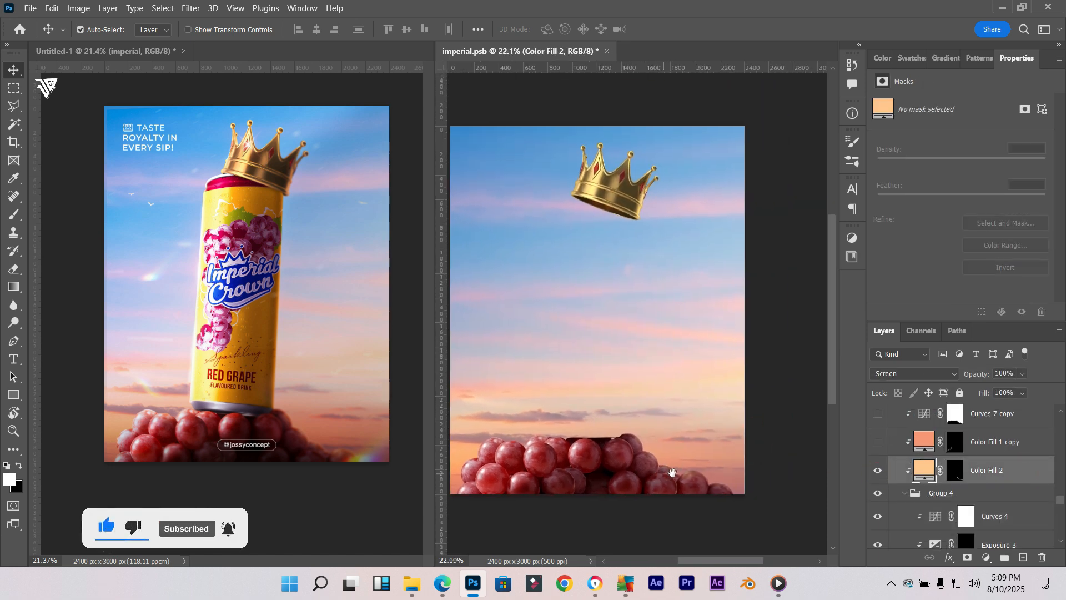
{"action": "scroll", "coordinate": [611, 457], "scroll_direction": "up", "scroll_amount": 1}
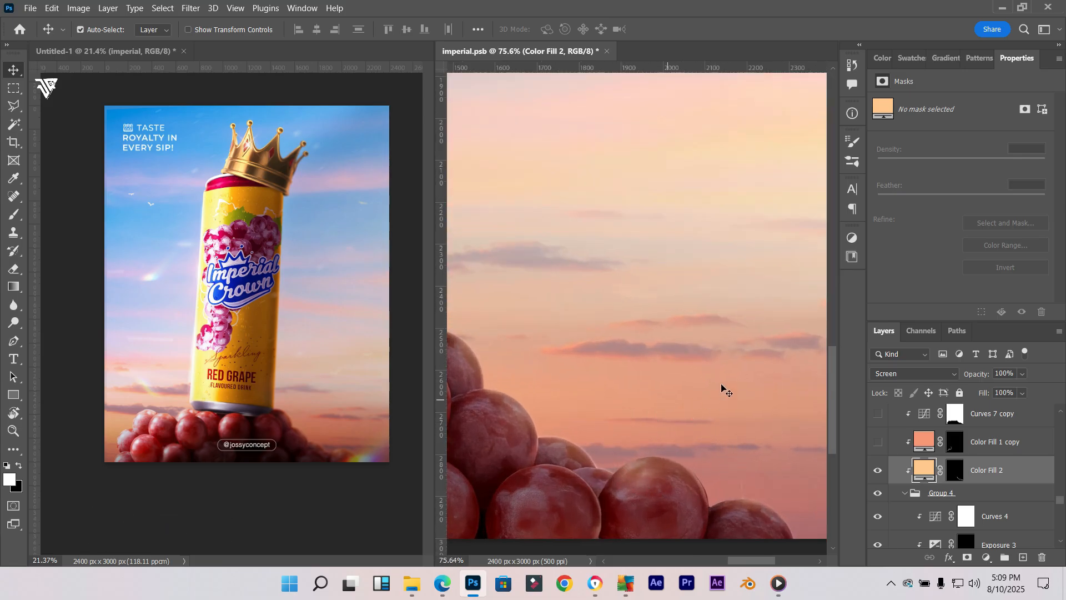
{"action": "scroll", "coordinate": [714, 436], "scroll_direction": "down", "scroll_amount": 3}
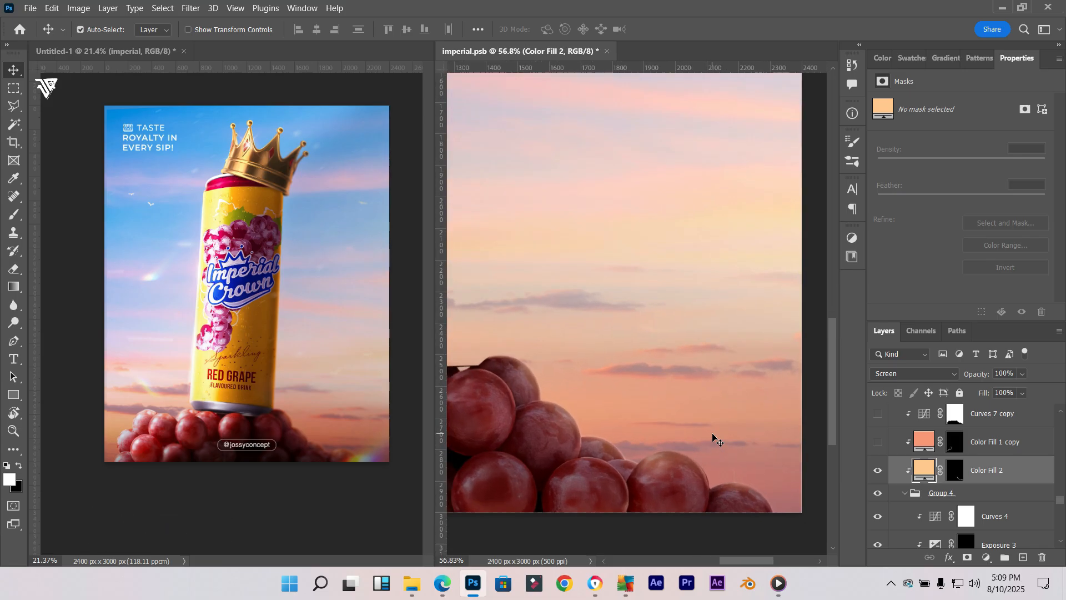
{"action": "scroll", "coordinate": [683, 433], "scroll_direction": "down", "scroll_amount": 3}
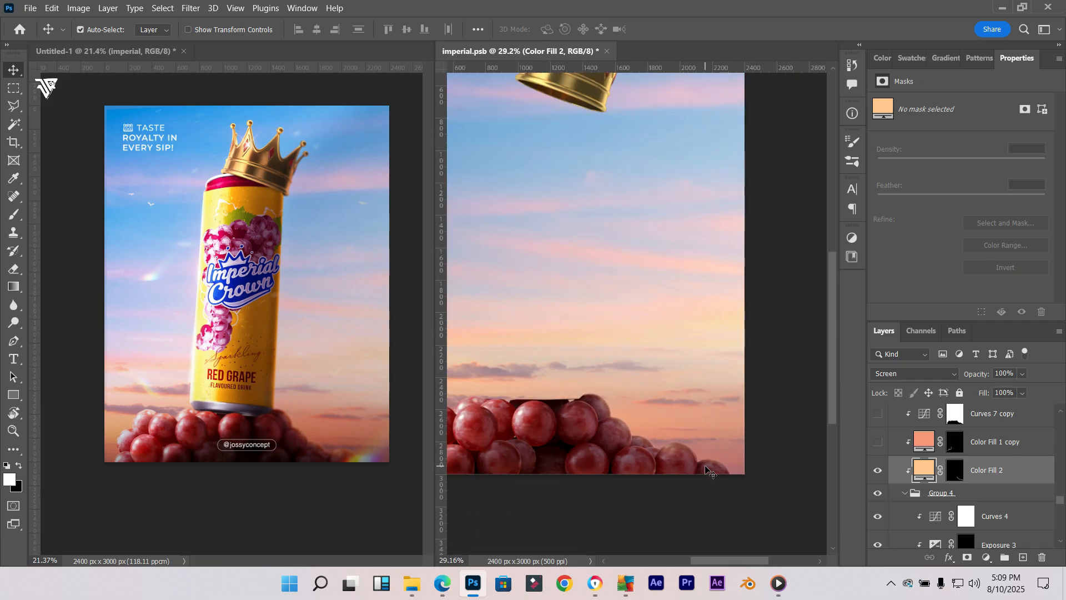
{"action": "scroll", "coordinate": [709, 471], "scroll_direction": "down", "scroll_amount": 1}
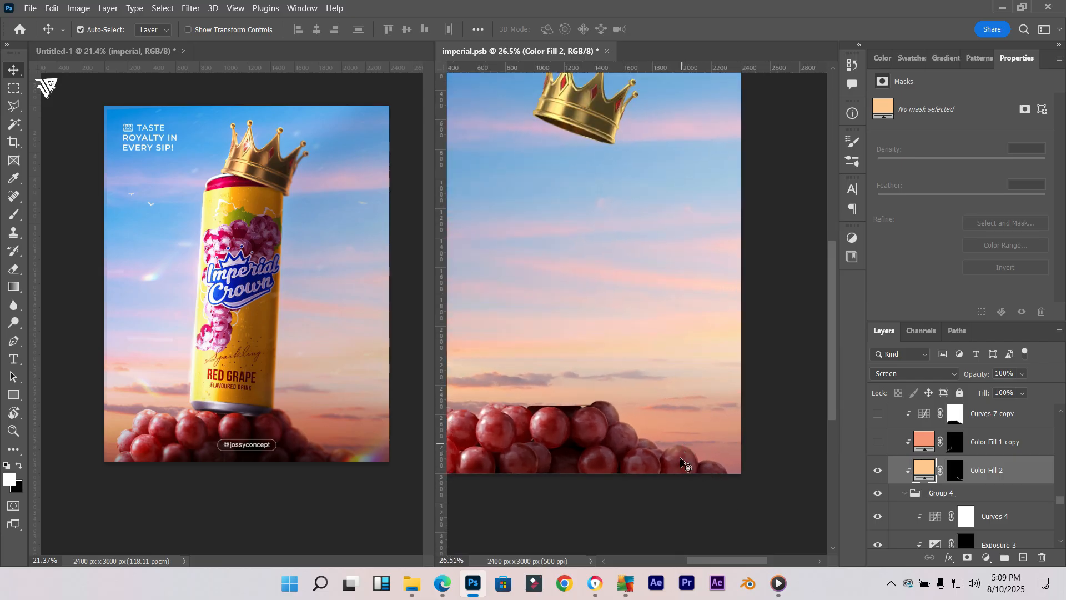
Temporarily disable the Color Fill 2 layer mask to examine the unmasked fill and its Screen blend mode over the grapes
{"action": "scroll", "coordinate": [682, 463], "scroll_direction": "up", "scroll_amount": 3}
{"action": "right_click", "coordinate": [955, 471]}
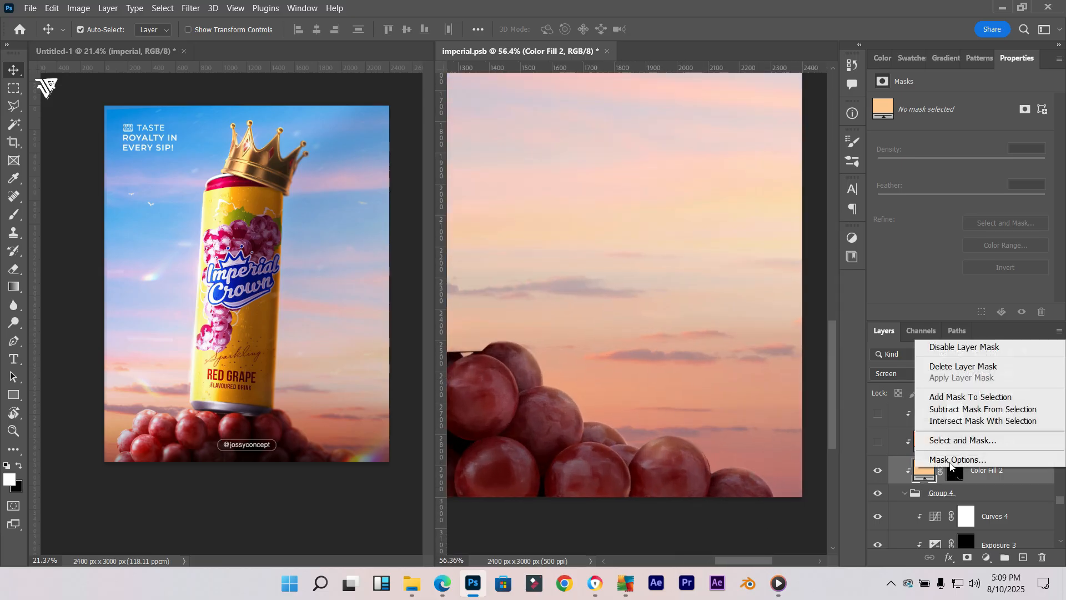
{"action": "left_click", "coordinate": [966, 348]}
{"action": "scroll", "coordinate": [720, 517], "scroll_direction": "up", "scroll_amount": 3}
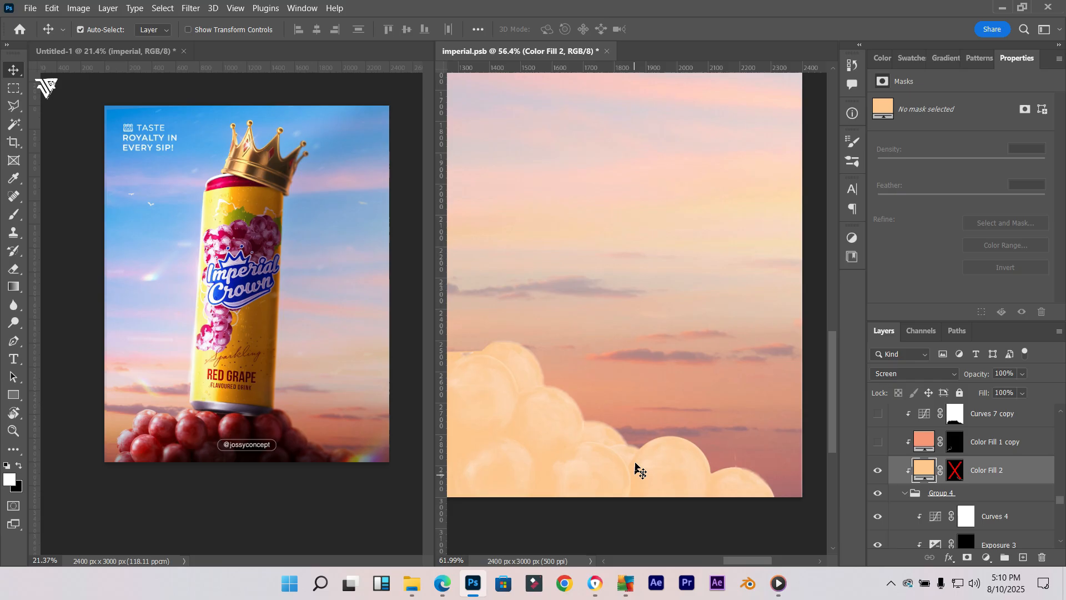
{"action": "left_click", "coordinate": [906, 375]}
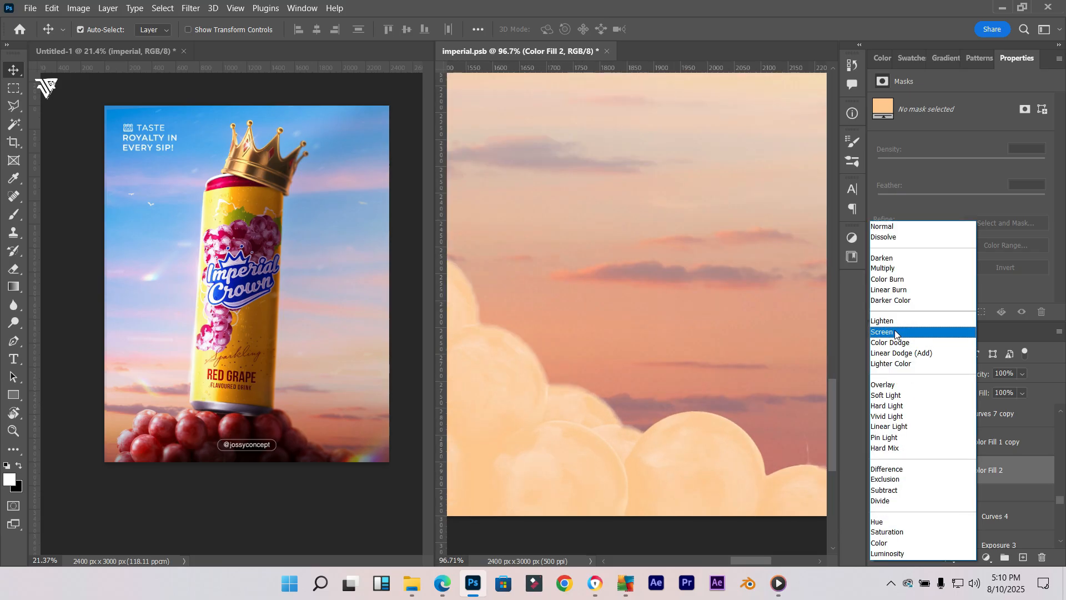
{"action": "left_click", "coordinate": [849, 348]}
{"action": "left_click", "coordinate": [955, 470]}
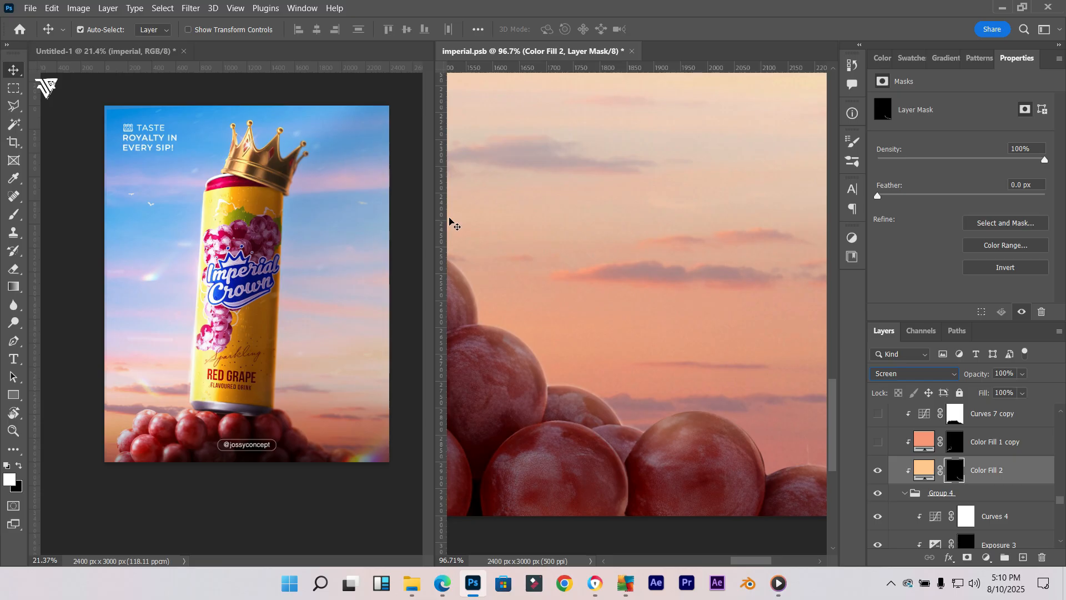
{"action": "left_click", "coordinate": [708, 542]}
{"action": "scroll", "coordinate": [708, 541], "scroll_direction": "down", "scroll_amount": 5}
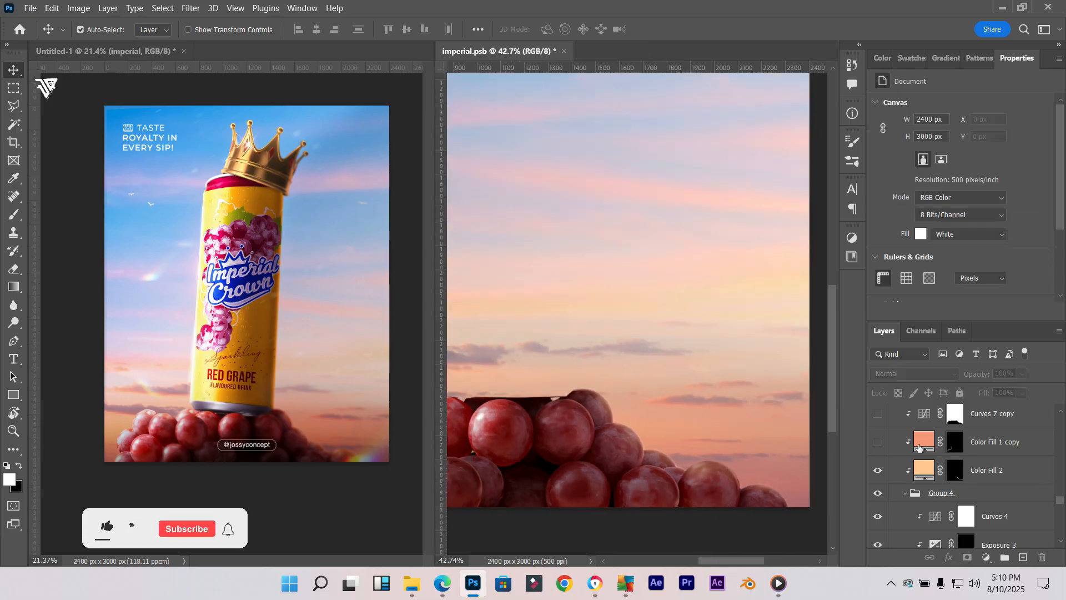
Show the peach Color Fill 1 copy layer, comparing it on and off, and examine its highlights on the outer grapes up close
{"action": "left_click", "coordinate": [919, 447]}
{"action": "left_click", "coordinate": [877, 443]}
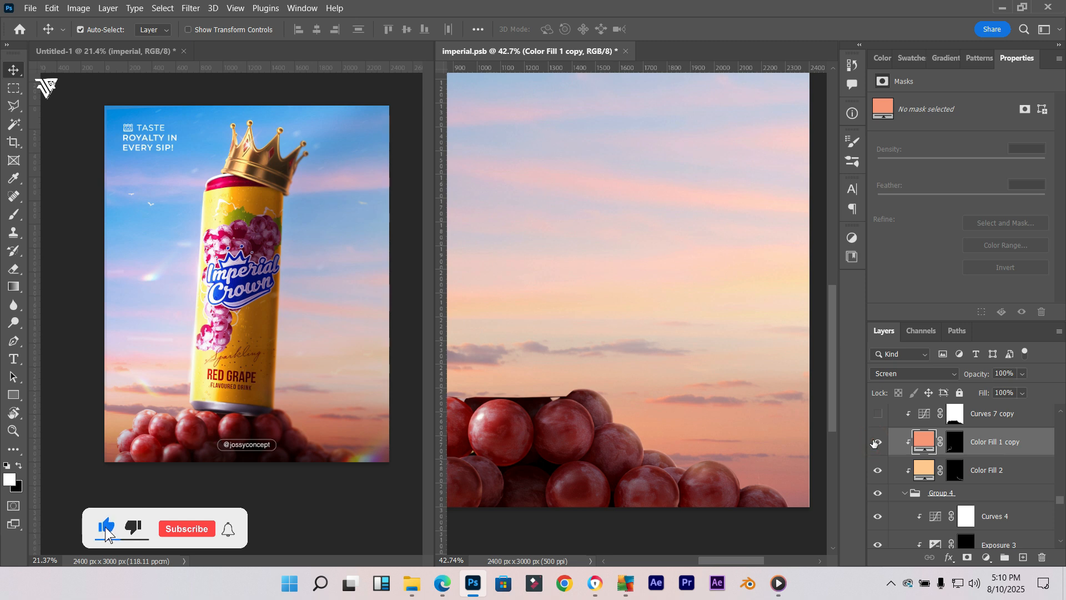
{"action": "left_click_drag", "start_coordinate": [597, 442], "coordinate": [812, 382]}
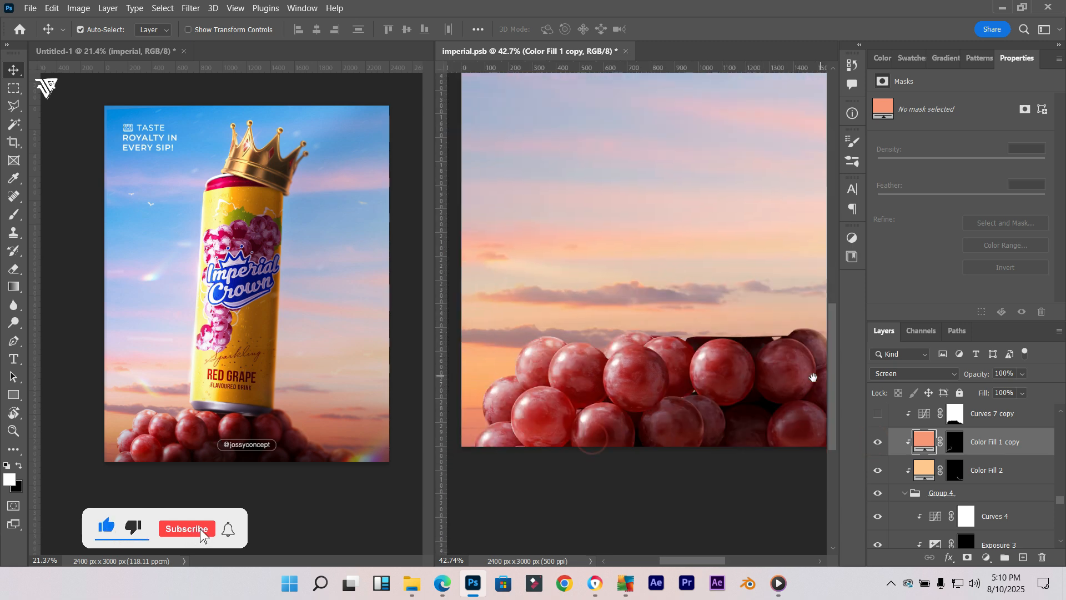
{"action": "left_click", "coordinate": [876, 442]}
{"action": "left_click", "coordinate": [876, 443]}
{"action": "scroll", "coordinate": [533, 314], "scroll_direction": "up", "scroll_amount": 5}
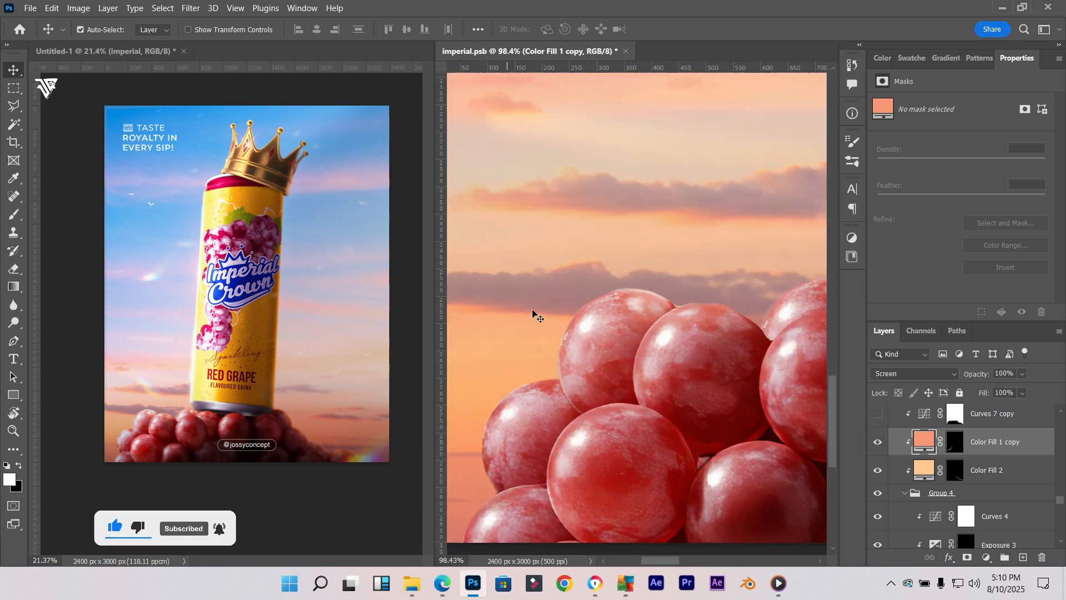
{"action": "scroll", "coordinate": [533, 314], "scroll_direction": "up", "scroll_amount": 1}
{"action": "scroll", "coordinate": [552, 310], "scroll_direction": "down", "scroll_amount": 4}
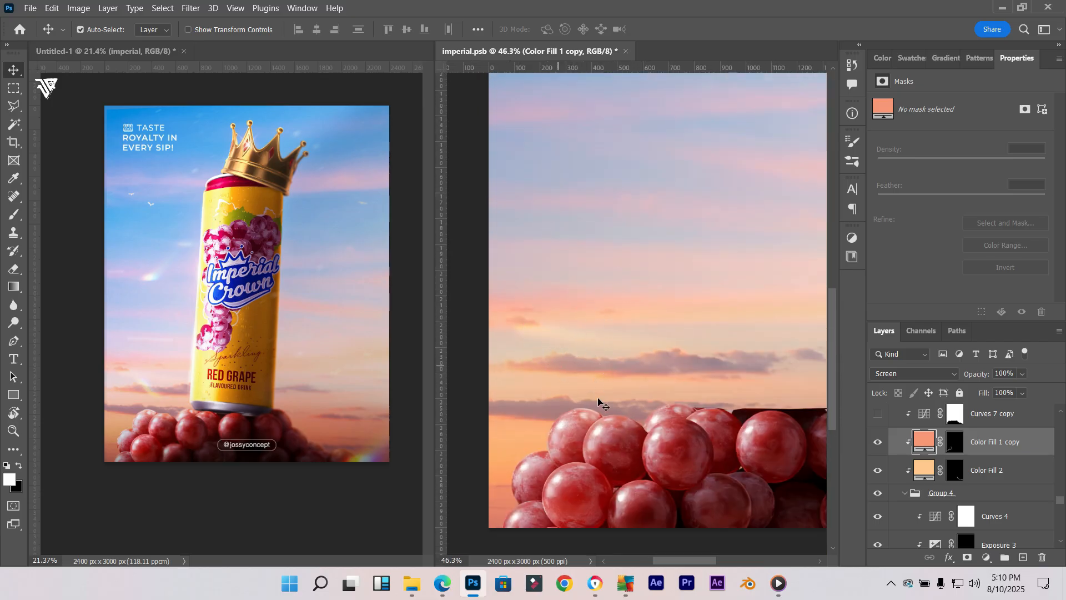
{"action": "scroll", "coordinate": [917, 471], "scroll_direction": "up", "scroll_amount": 1}
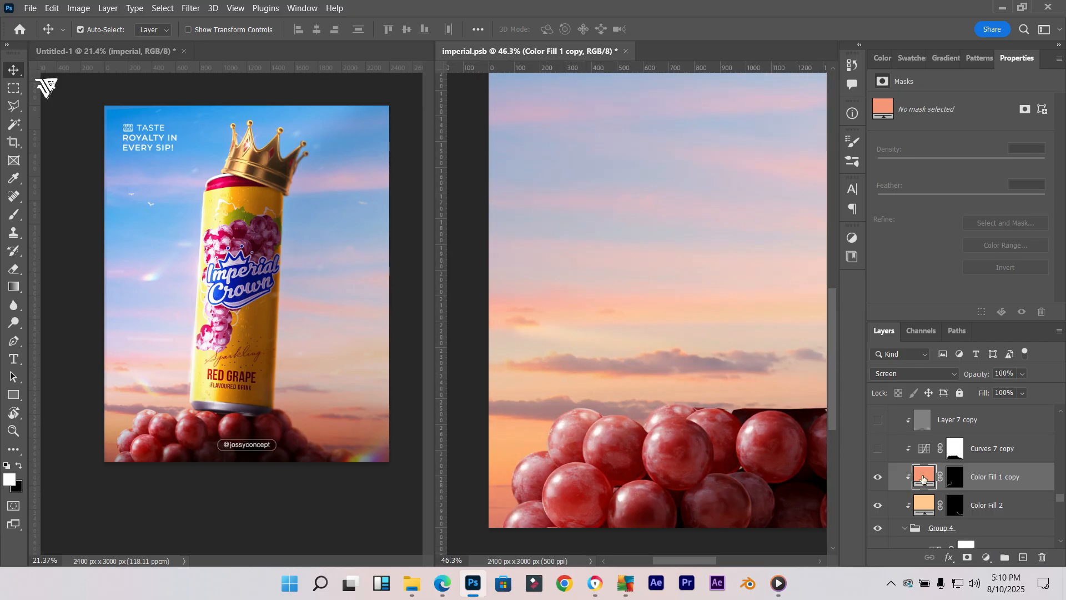
Show the Curves 7 copy adjustment, comparing the grape pile with it on and off
{"action": "left_click", "coordinate": [1012, 455]}
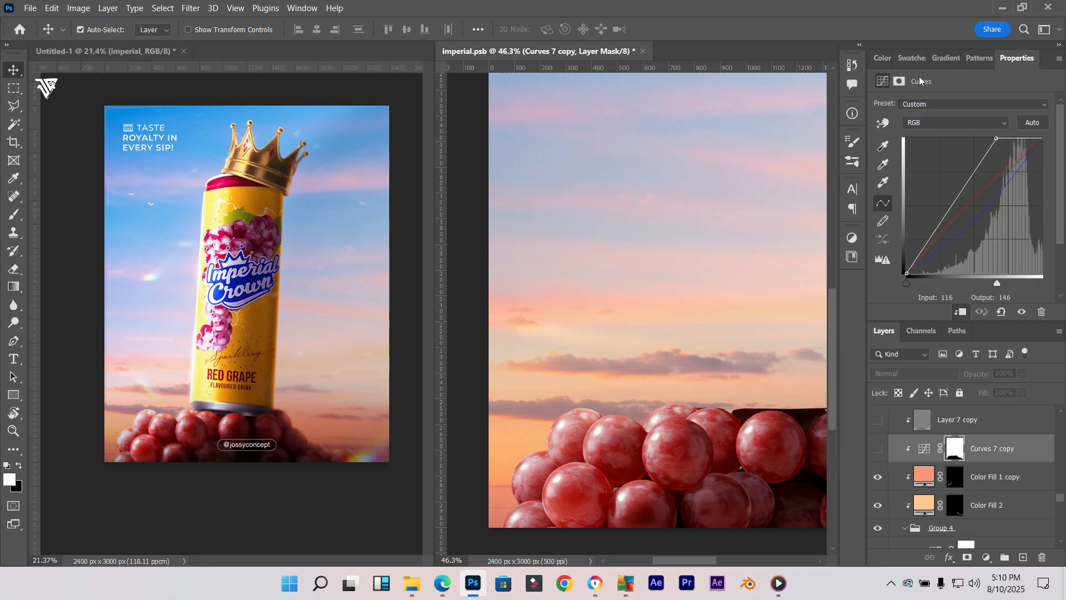
{"action": "left_click", "coordinate": [878, 451]}
{"action": "left_click", "coordinate": [878, 451]}
{"action": "left_click", "coordinate": [878, 451]}
{"action": "scroll", "coordinate": [688, 417], "scroll_direction": "down", "scroll_amount": 3}
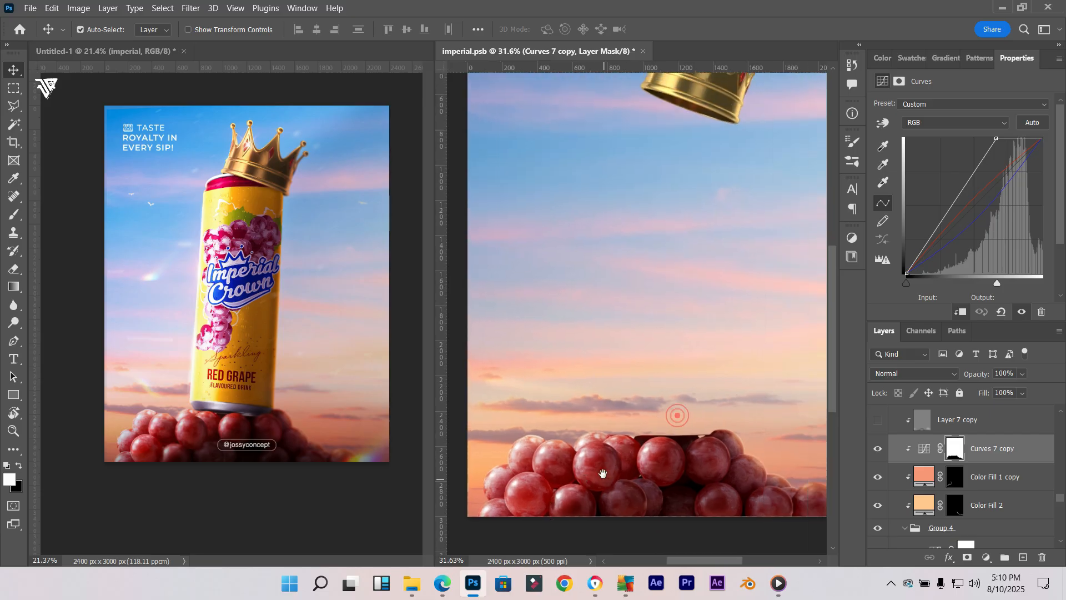
Examine the Red channel curve of the Curves 7 copy adjustment
{"action": "left_click", "coordinate": [939, 121]}
{"action": "left_click", "coordinate": [914, 145]}
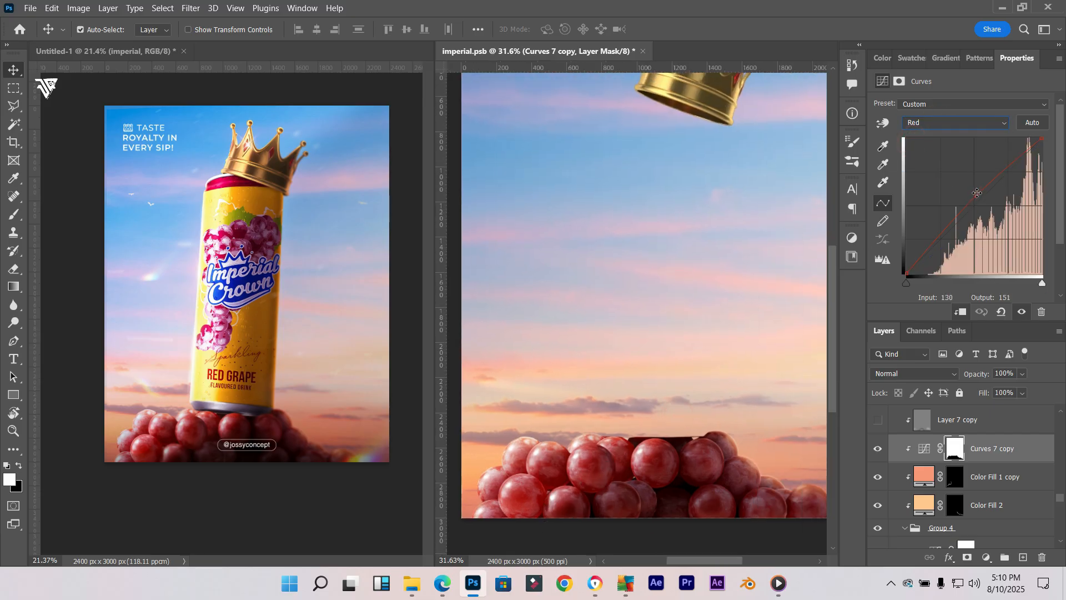
{"action": "left_click_drag", "start_coordinate": [976, 195], "coordinate": [955, 214]}
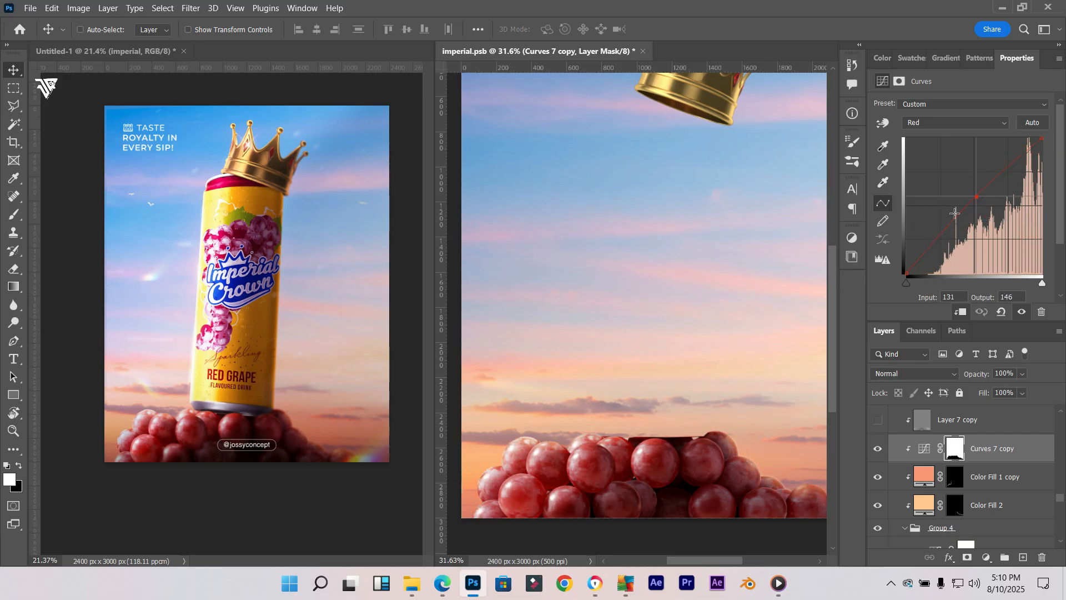
Try moving the Blue channel midpoint of Curves 7 copy to input 167, output 117, and undo the change
{"action": "left_click", "coordinate": [944, 123]}
{"action": "left_click", "coordinate": [939, 162]}
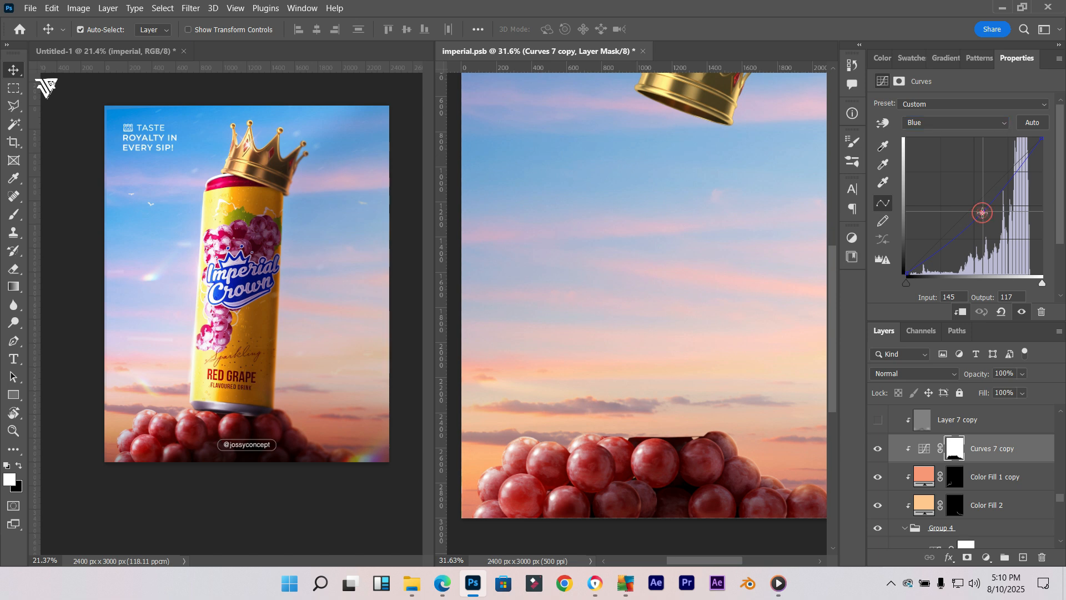
{"action": "mouse_move", "coordinate": [982, 212]}
{"action": "left_mouse_down"}
{"action": "mouse_move", "coordinate": [975, 195]}
{"action": "mouse_move", "coordinate": [995, 211]}
{"action": "left_mouse_up"}
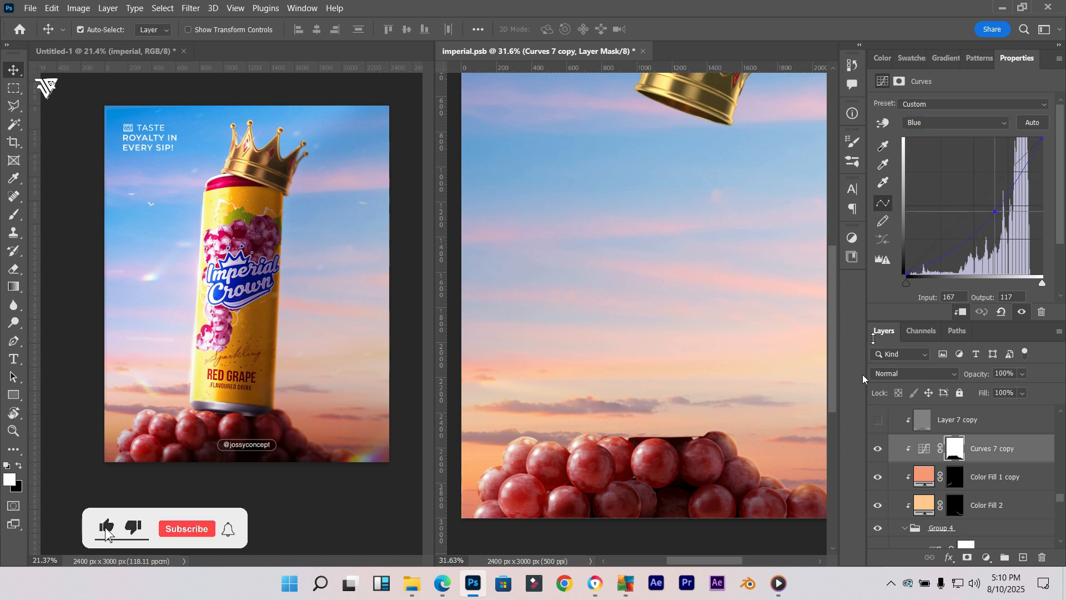
{"action": "key", "text": "ctrl+z"}
{"action": "key", "text": "ctrl+z"}
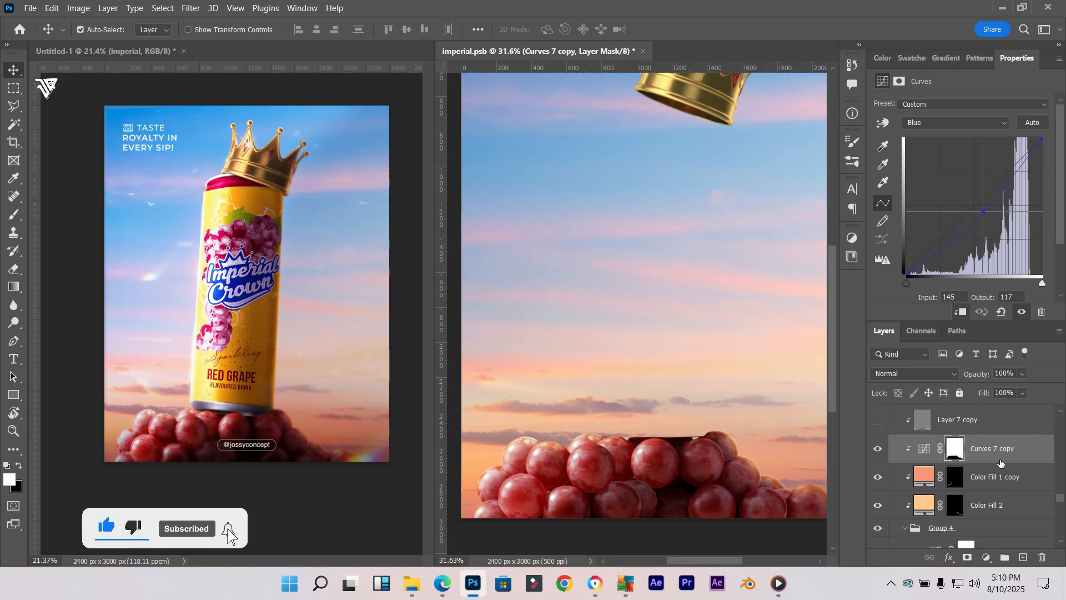
Show Layer 7 copy and set its blend mode to Normal to examine the grey dodge-and-burn fill over the grapes
{"action": "scroll", "coordinate": [1001, 463], "scroll_direction": "up", "scroll_amount": 2}
{"action": "left_click", "coordinate": [970, 471]}
{"action": "left_click", "coordinate": [878, 473]}
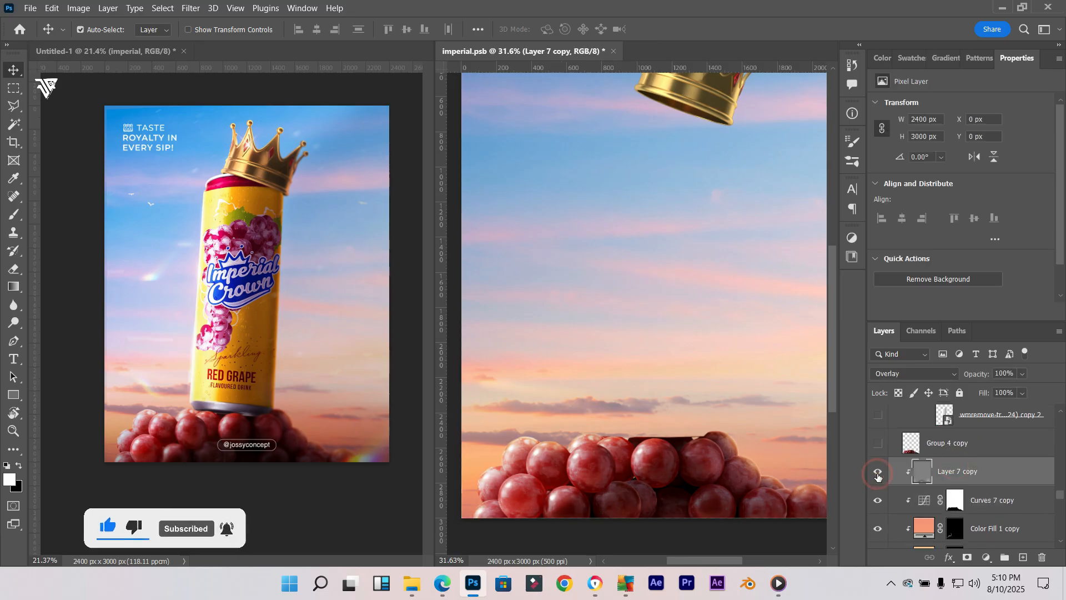
{"action": "left_click", "coordinate": [888, 372]}
{"action": "left_click", "coordinate": [878, 224]}
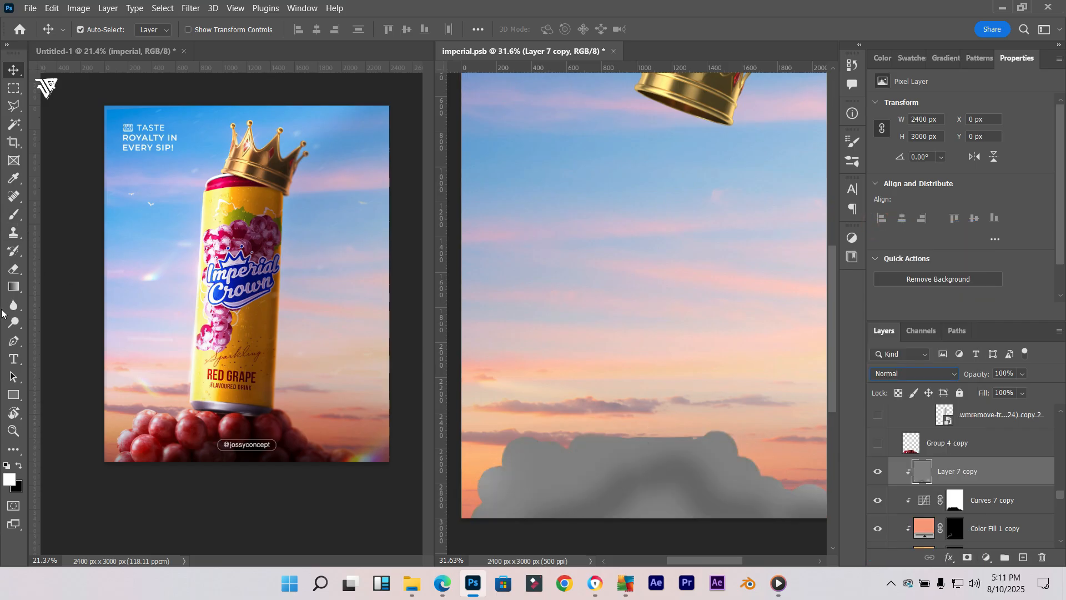
Bring up the Dodge tool and the Burn tool in turn, as used for shading the grey layer
{"action": "left_click", "coordinate": [14, 322]}
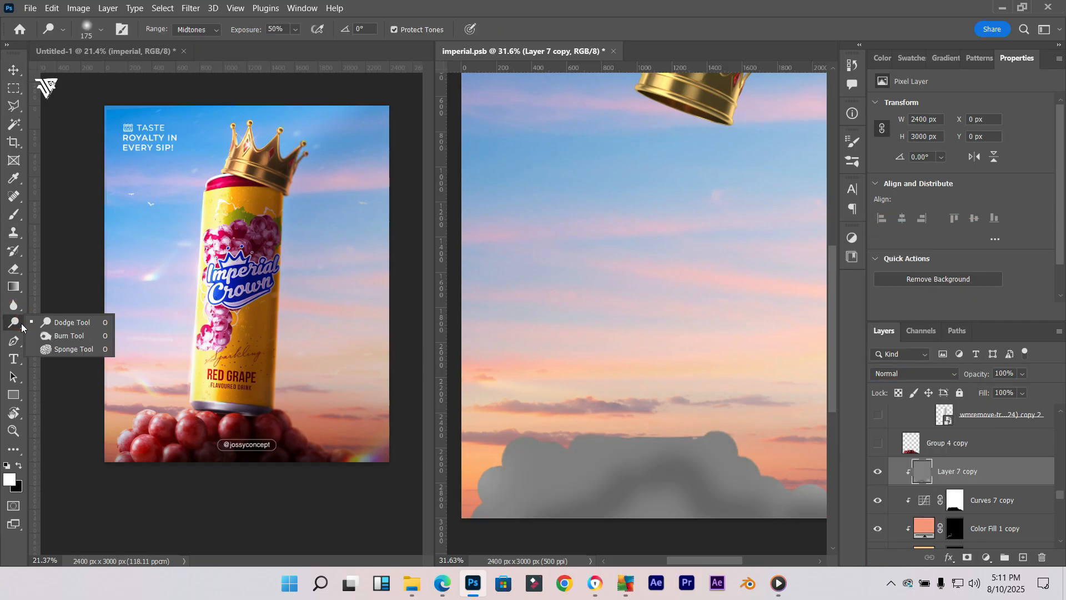
{"action": "left_click", "coordinate": [61, 323]}
{"action": "right_click", "coordinate": [7, 325]}
{"action": "left_click", "coordinate": [61, 337]}
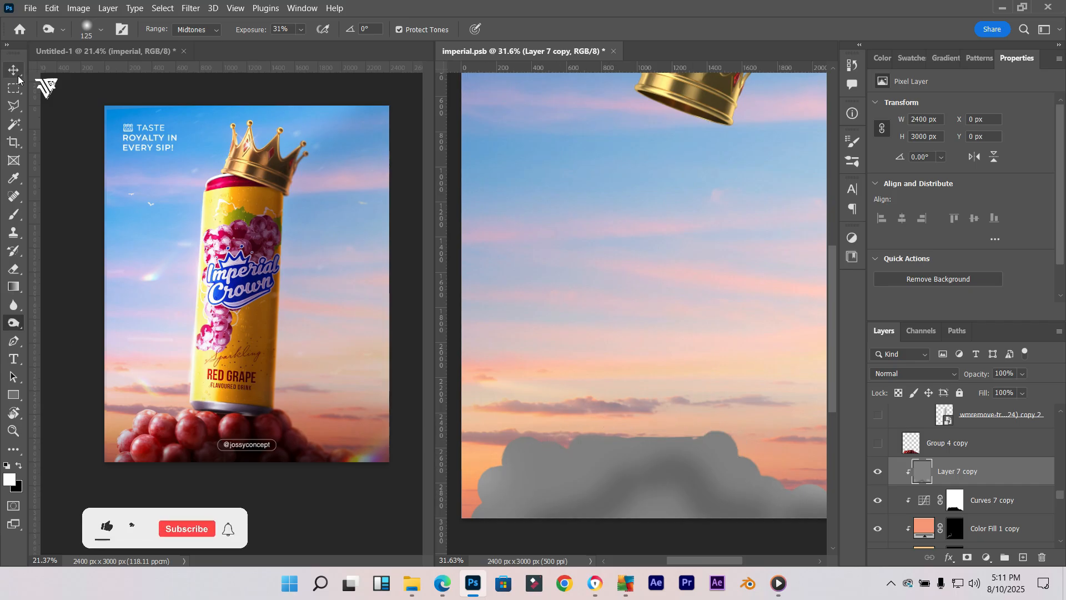
Return to the Move tool and set Layer 7 copy's blend mode to Soft Light
{"action": "key", "text": "v"}
{"action": "left_click", "coordinate": [887, 374]}
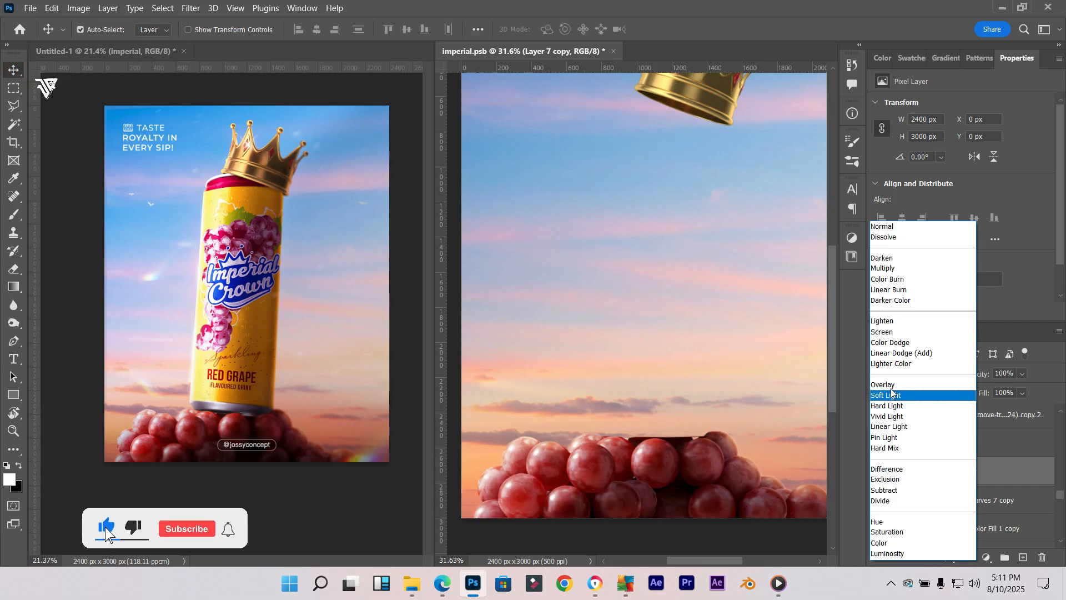
{"action": "left_click", "coordinate": [905, 393]}
Select the hidden Group 4 copy layer, compare the grapes with it on and off, and review the layers below it
{"action": "scroll", "coordinate": [939, 468], "scroll_direction": "up", "scroll_amount": 1}
{"action": "scroll", "coordinate": [940, 468], "scroll_direction": "up", "scroll_amount": 1}
{"action": "left_click", "coordinate": [942, 481]}
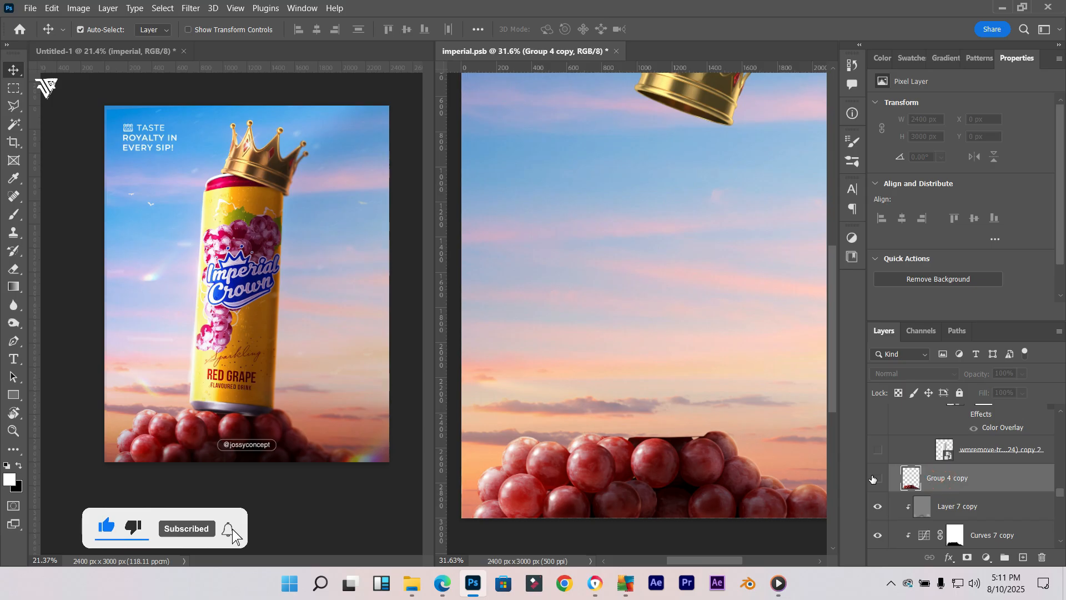
{"action": "left_click", "coordinate": [870, 477]}
{"action": "left_click", "coordinate": [871, 478]}
{"action": "scroll", "coordinate": [955, 472], "scroll_direction": "down", "scroll_amount": 2}
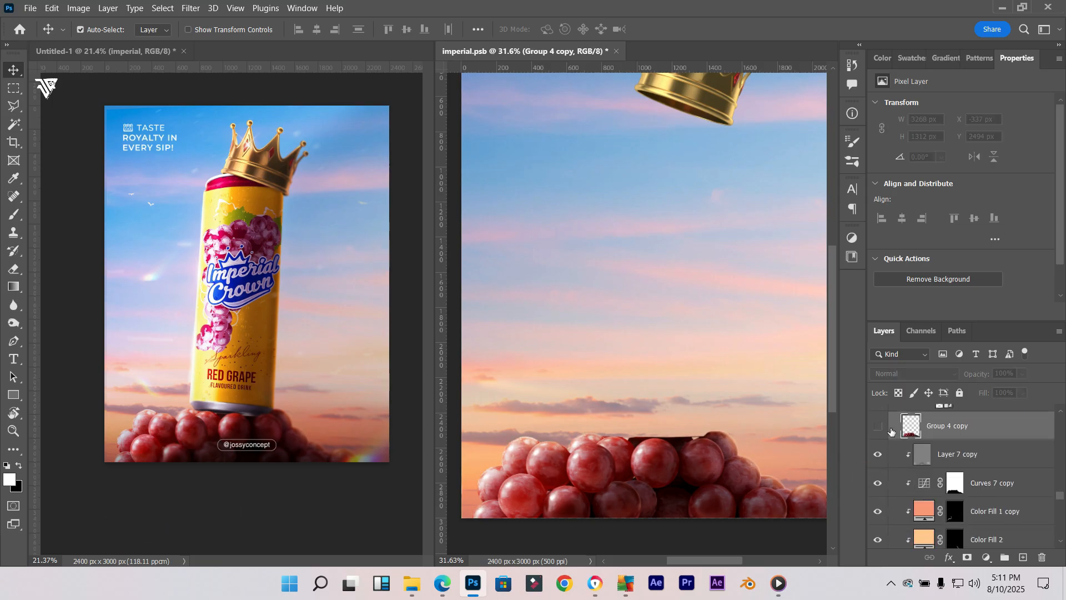
{"action": "scroll", "coordinate": [998, 444], "scroll_direction": "down", "scroll_amount": 3}
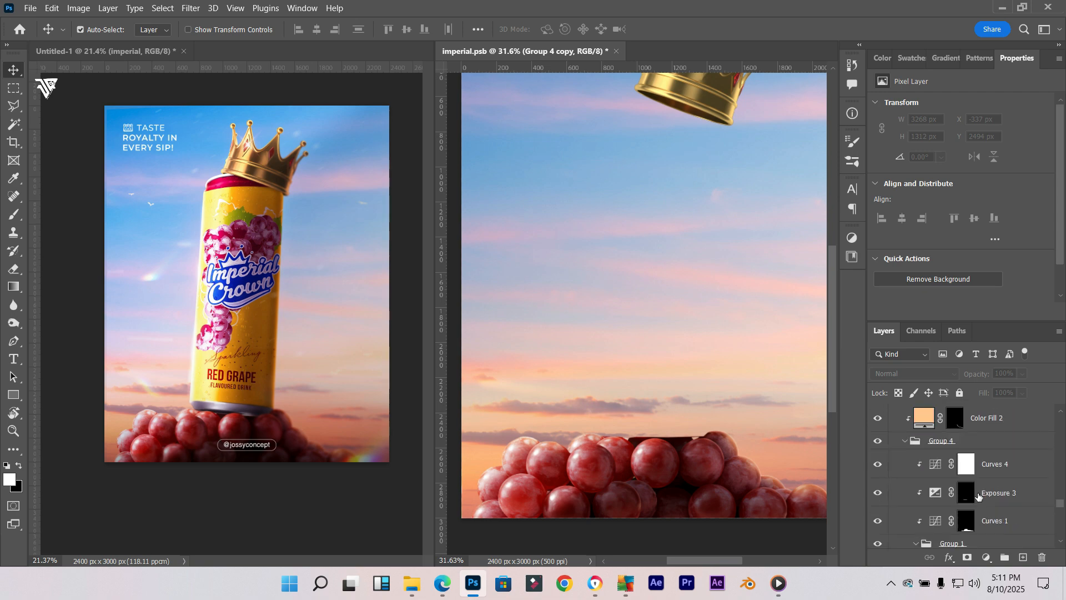
{"action": "scroll", "coordinate": [938, 484], "scroll_direction": "up", "scroll_amount": 4}
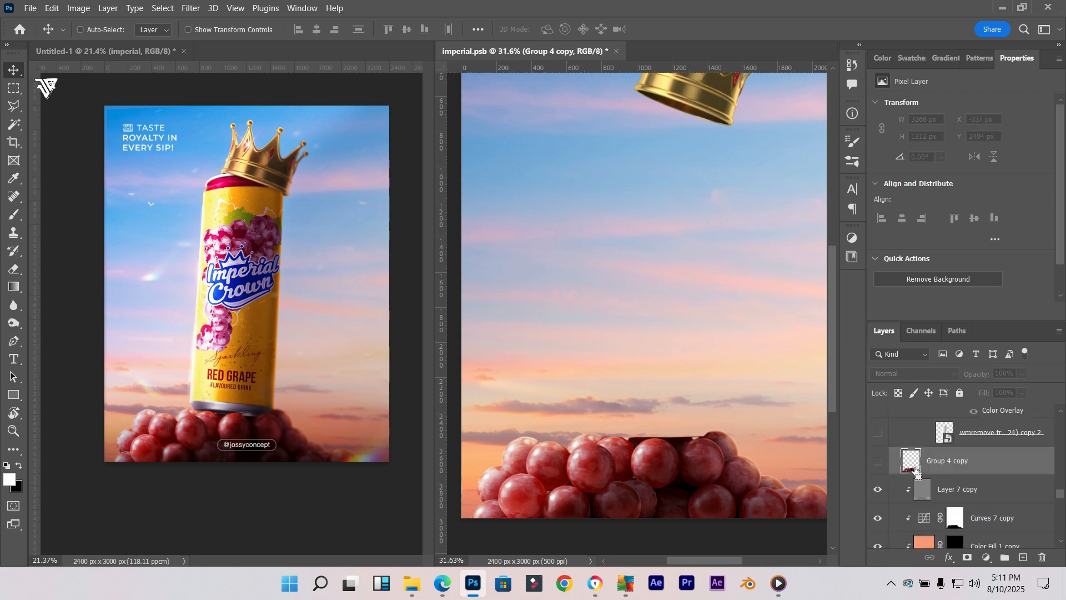
Load the outline of Group 4 copy as a selection and examine its edge around the grapes
{"action": "left_click", "coordinate": [921, 468], "text": "ctrl"}
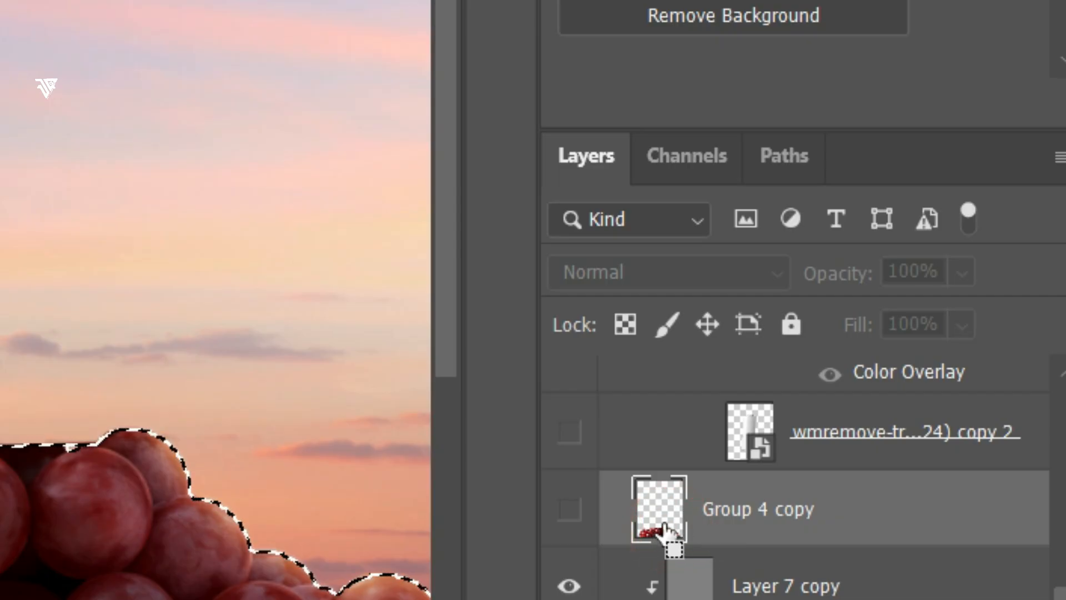
{"action": "left_click_drag", "start_coordinate": [668, 531], "coordinate": [672, 525]}
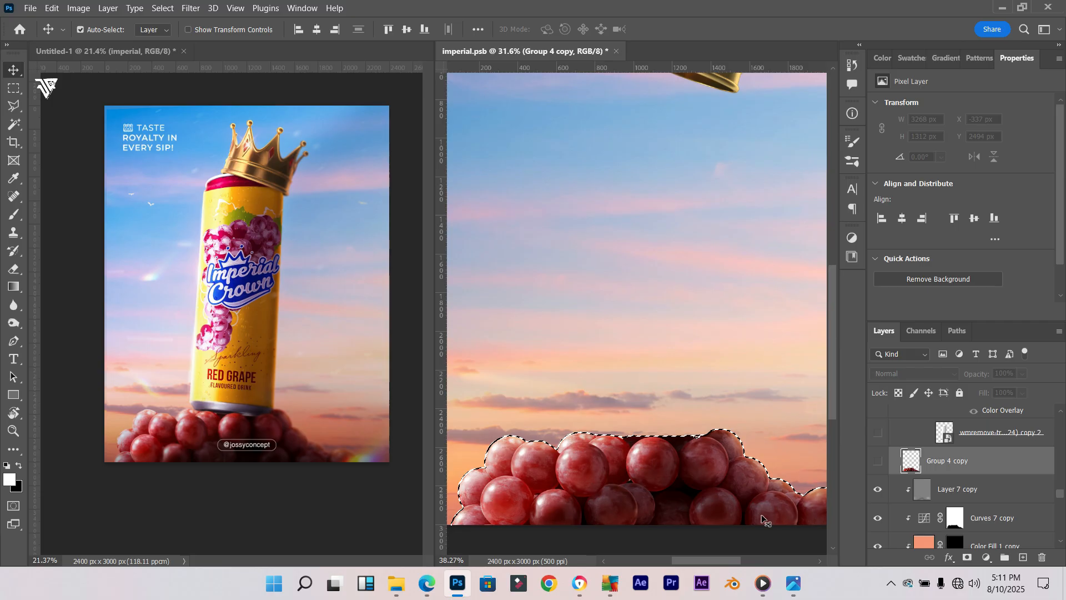
{"action": "scroll", "coordinate": [276, 516], "scroll_direction": "up", "scroll_amount": 7}
{"action": "scroll", "coordinate": [771, 463], "scroll_direction": "down", "scroll_amount": 3}
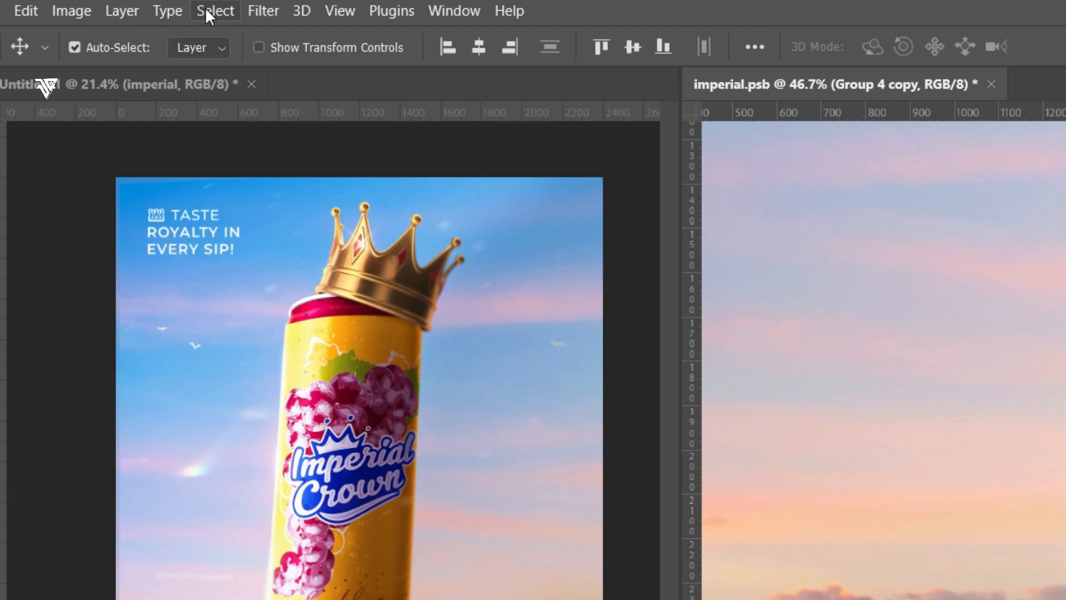
{"action": "left_click", "coordinate": [158, 8]}
{"action": "left_click", "coordinate": [206, 10]}
{"action": "left_click", "coordinate": [206, 12]}
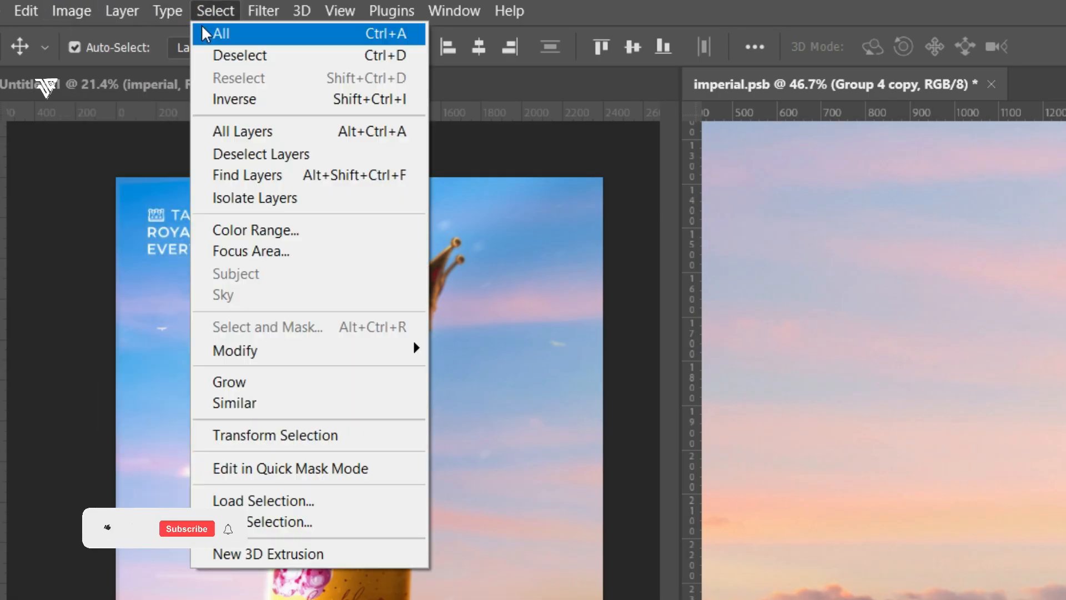
{"action": "mouse_move", "coordinate": [414, 351]}
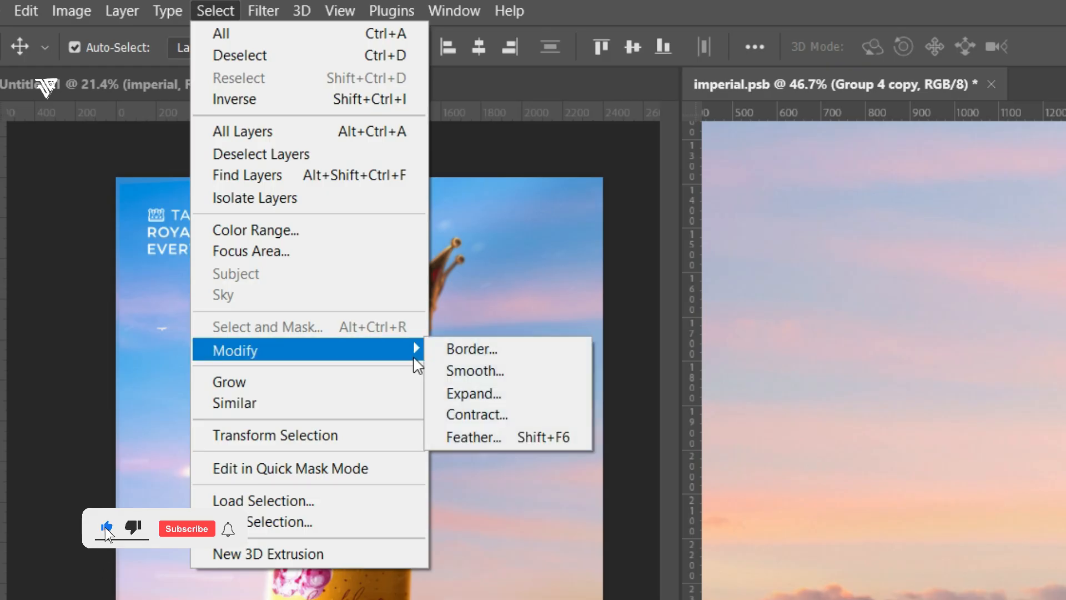
{"action": "left_click", "coordinate": [509, 414]}
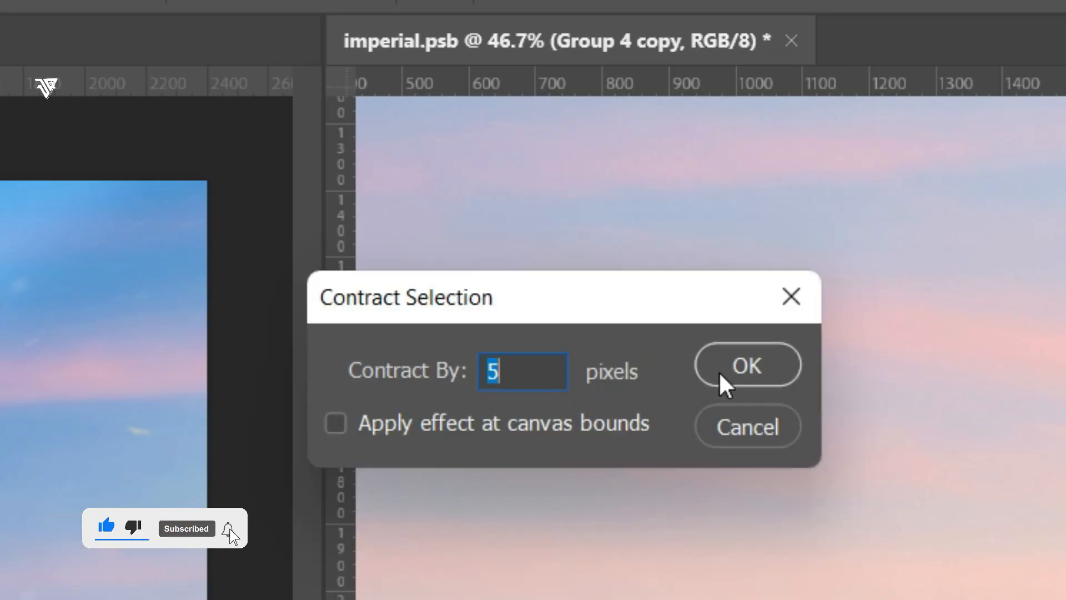
{"action": "left_click", "coordinate": [791, 296]}
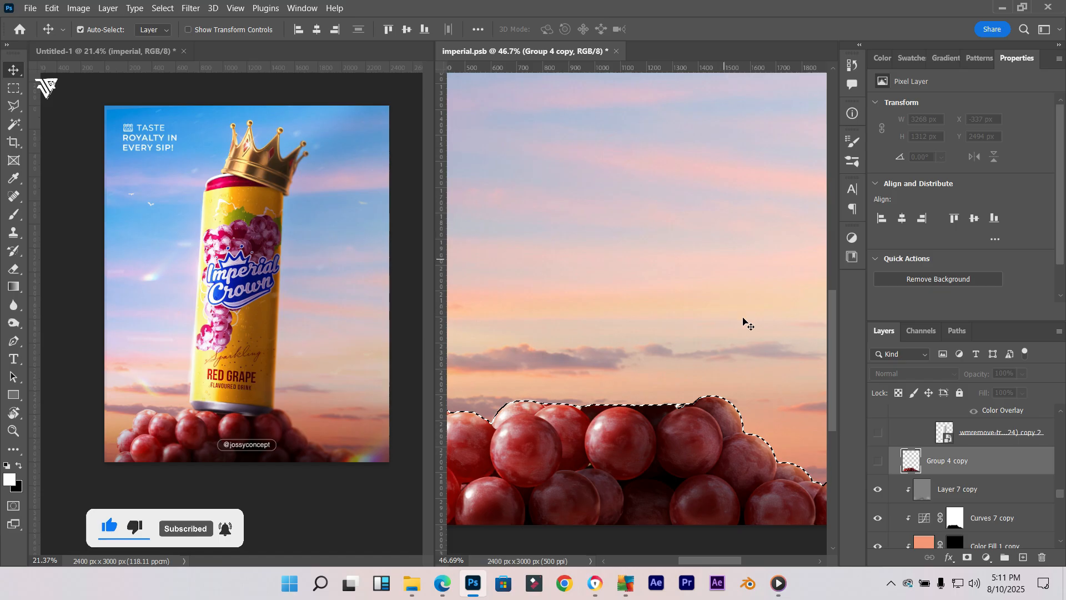
Contract the grape selection by 5 pixels, inspect its edge against the grapes, and clear the selection
{"action": "scroll", "coordinate": [744, 322], "scroll_direction": "down", "scroll_amount": 3}
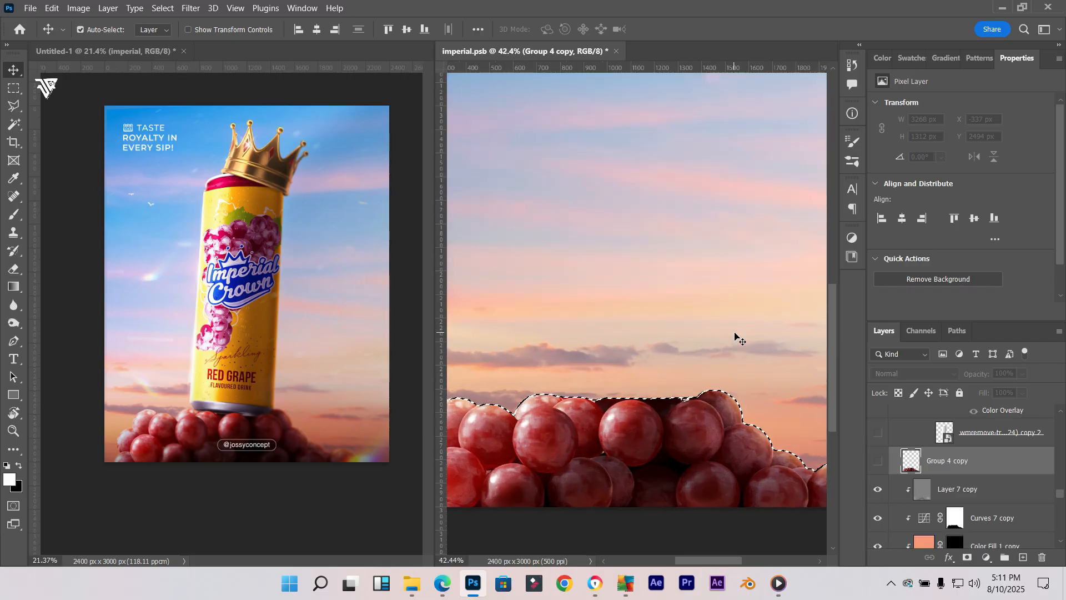
{"action": "scroll", "coordinate": [740, 401], "scroll_direction": "down", "scroll_amount": 1}
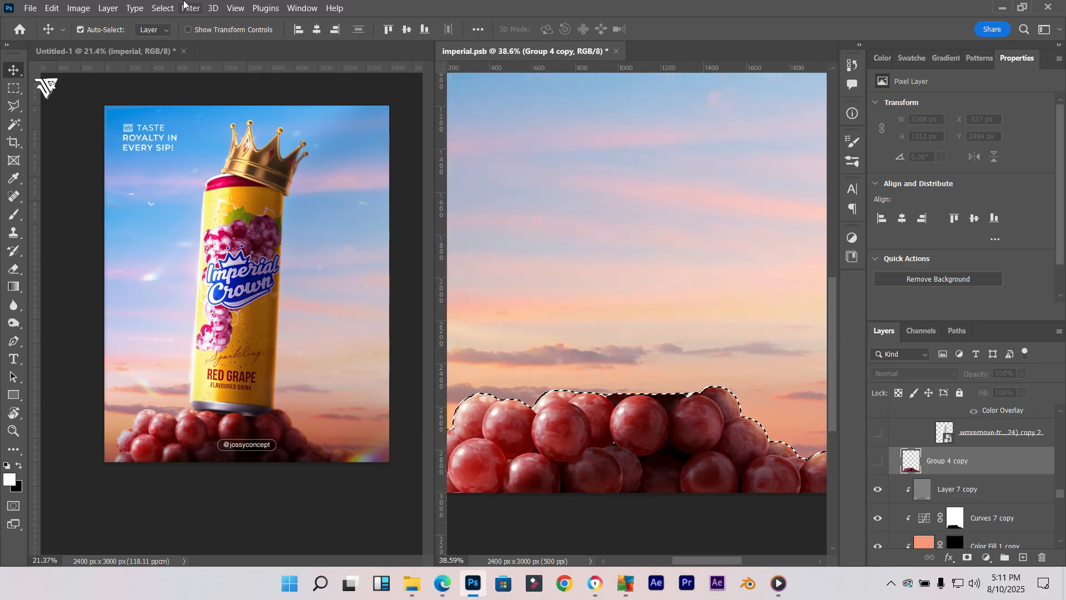
{"action": "left_click", "coordinate": [162, 8]}
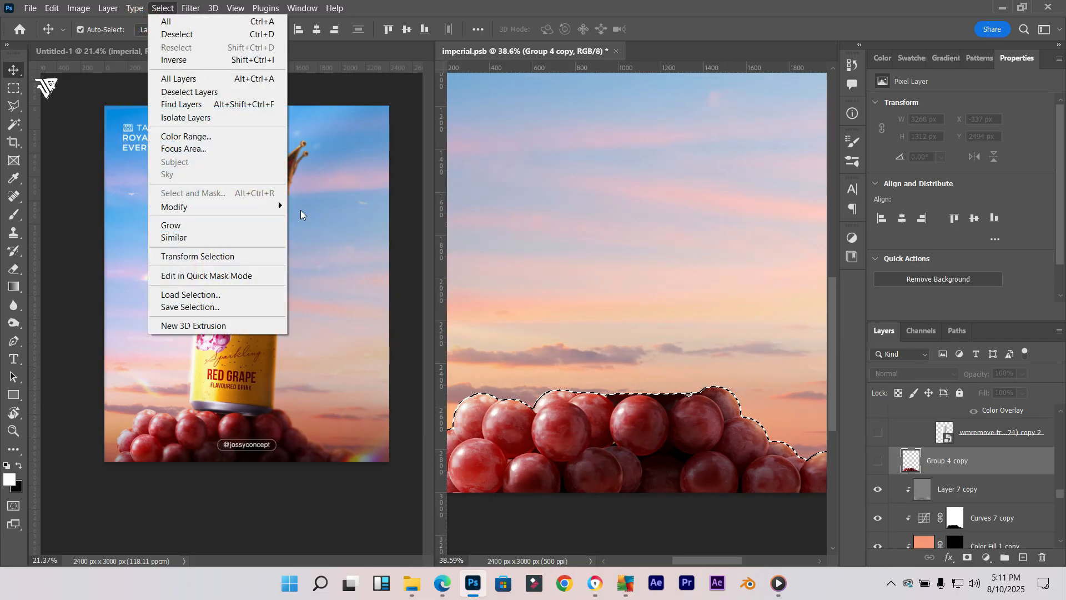
{"action": "mouse_move", "coordinate": [267, 206]}
{"action": "left_click", "coordinate": [313, 244]}
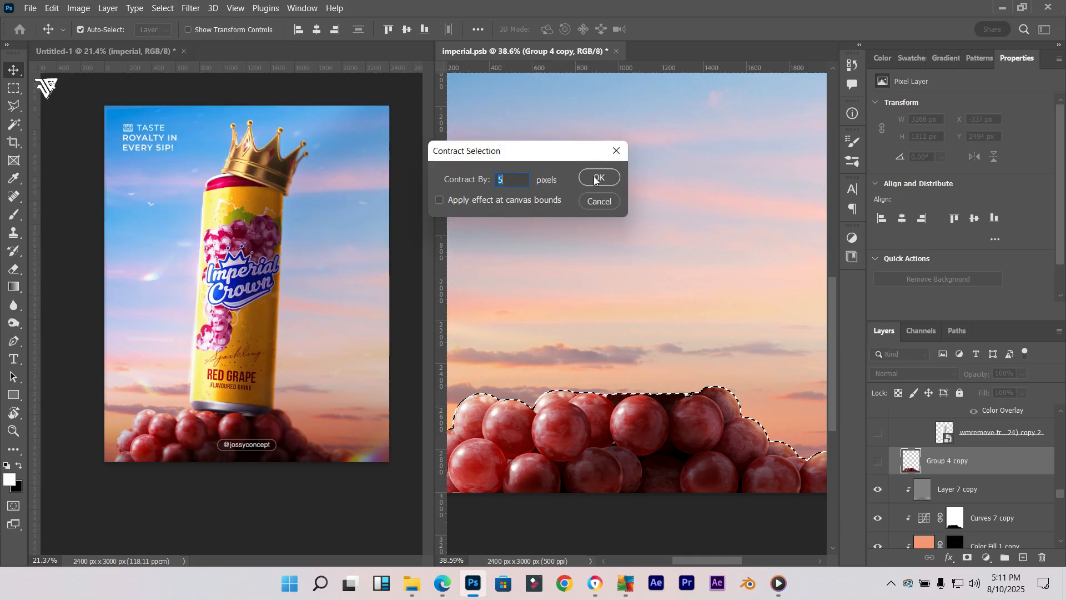
{"action": "left_click", "coordinate": [594, 175]}
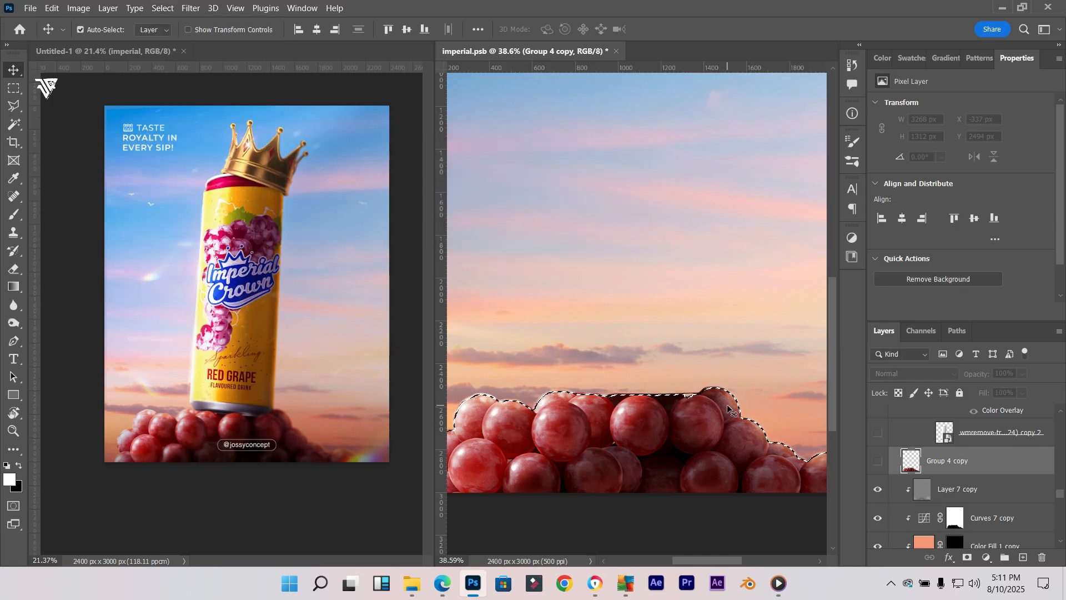
{"action": "scroll", "coordinate": [688, 368], "scroll_direction": "up", "scroll_amount": 2}
{"action": "scroll", "coordinate": [725, 390], "scroll_direction": "down", "scroll_amount": 7}
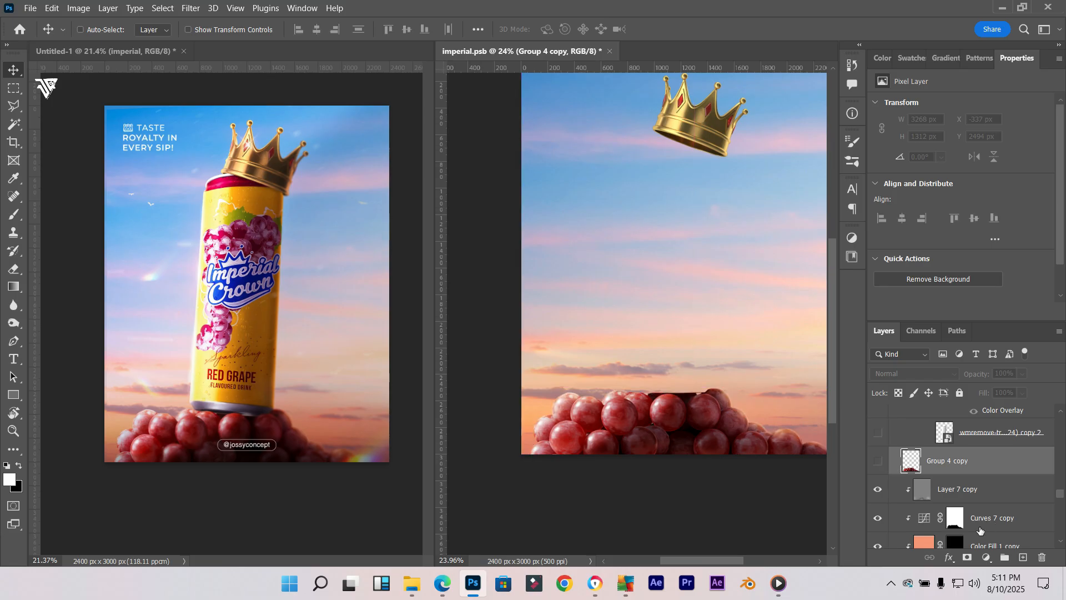
{"action": "scroll", "coordinate": [958, 509], "scroll_direction": "down", "scroll_amount": 2}
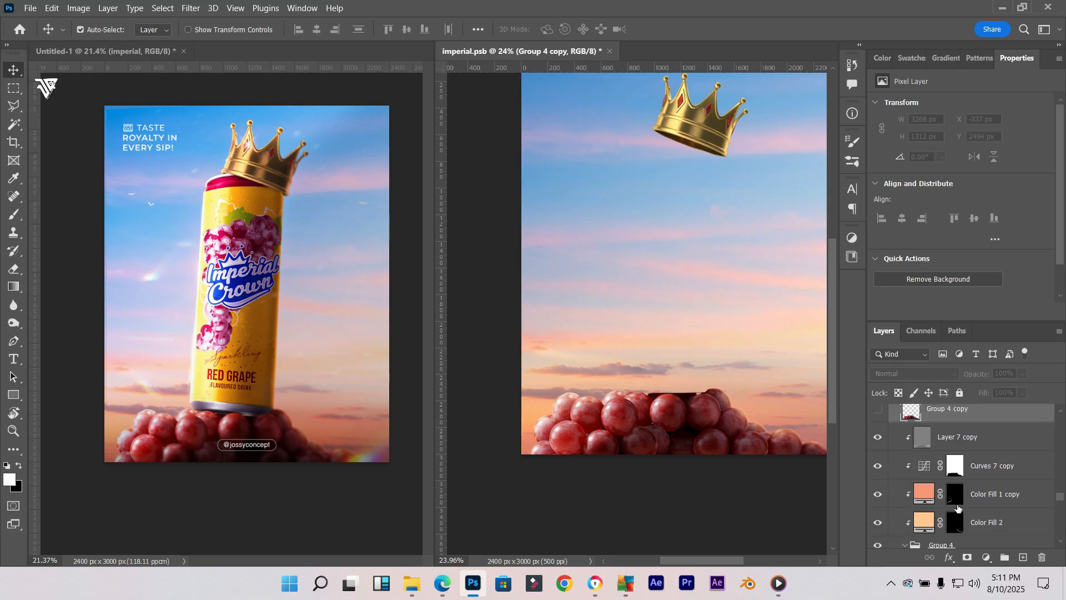
Load the Curves 7 copy mask as a selection to examine its outline around the grapes, and clear the selection
{"action": "left_click", "coordinate": [955, 474]}
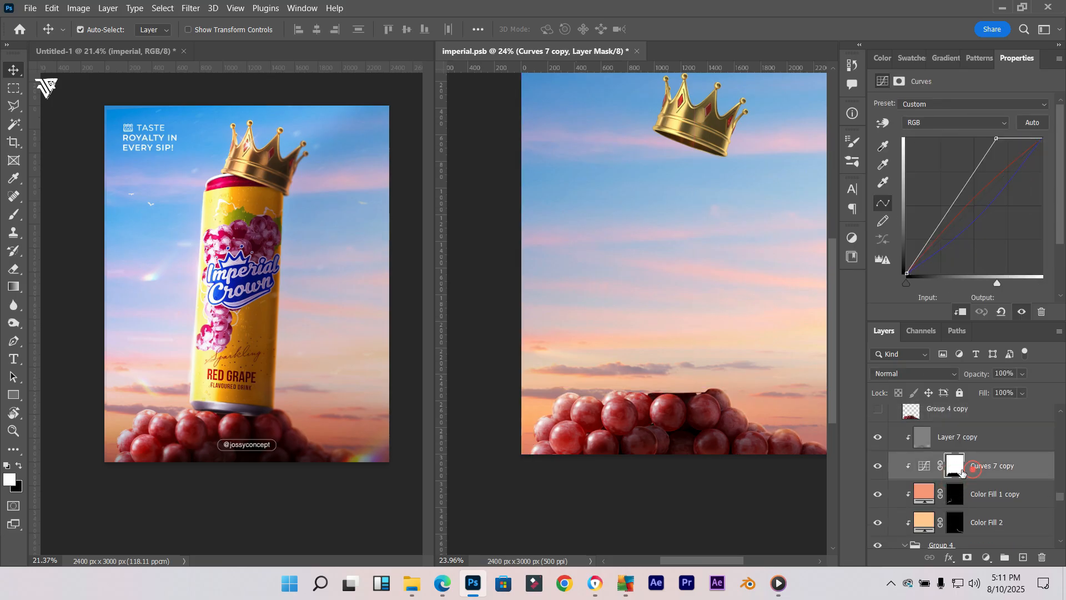
{"action": "left_click", "coordinate": [956, 473], "text": "ctrl"}
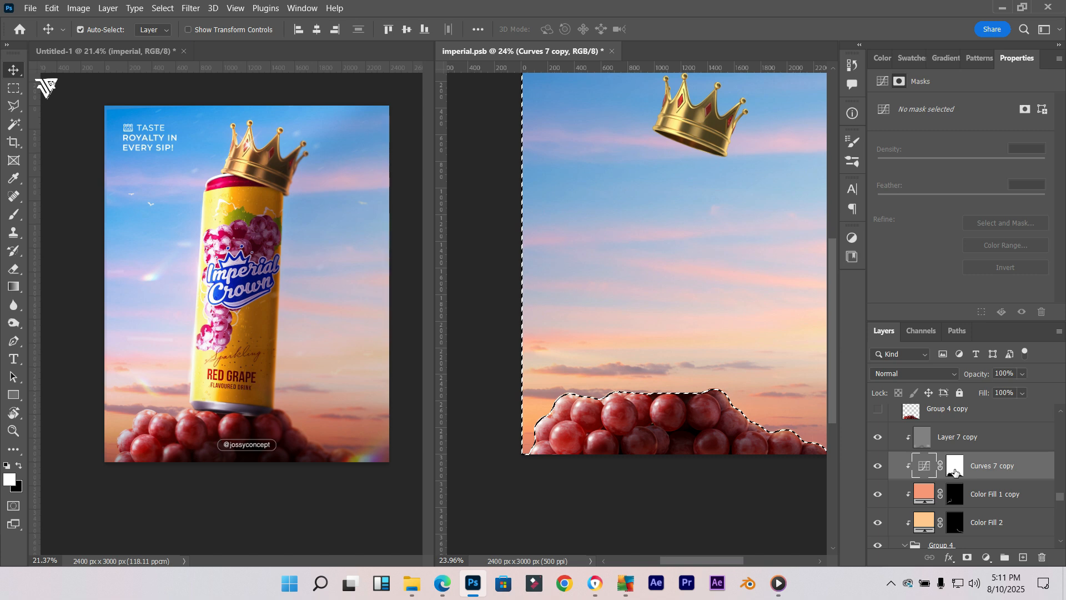
{"action": "left_click", "coordinate": [955, 470]}
{"action": "key", "text": "ctrl+d"}
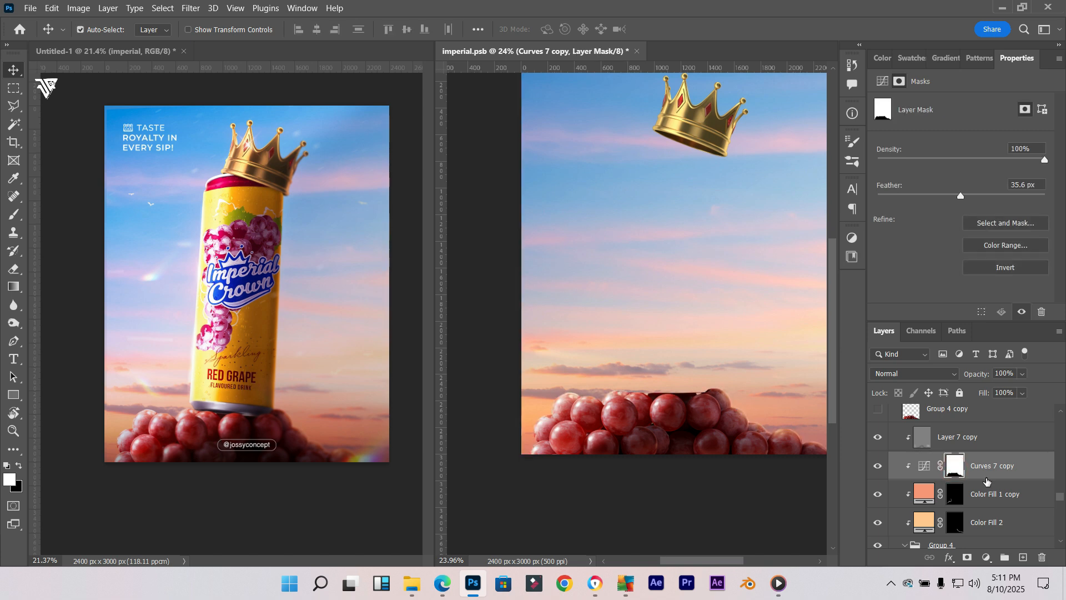
Select and show the blank can layer wmremove-transformed (24) copy 2, and inspect it between the crown and the grapes
{"action": "scroll", "coordinate": [987, 481], "scroll_direction": "down", "scroll_amount": 3}
{"action": "scroll", "coordinate": [987, 481], "scroll_direction": "up", "scroll_amount": 7}
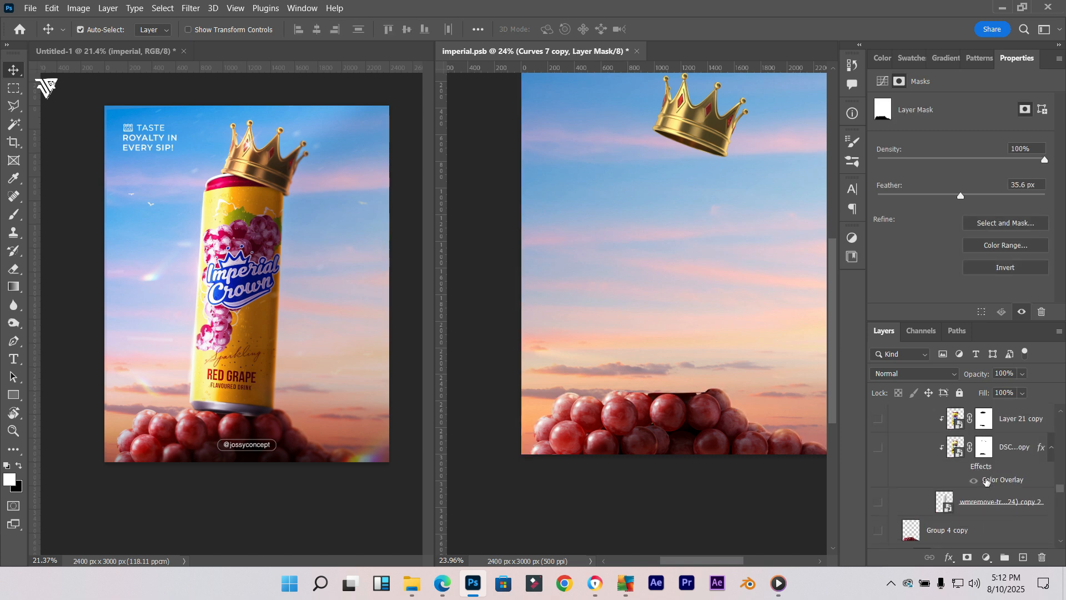
{"action": "scroll", "coordinate": [987, 481], "scroll_direction": "up", "scroll_amount": 1}
{"action": "left_click", "coordinate": [982, 538]}
{"action": "left_click", "coordinate": [869, 536]}
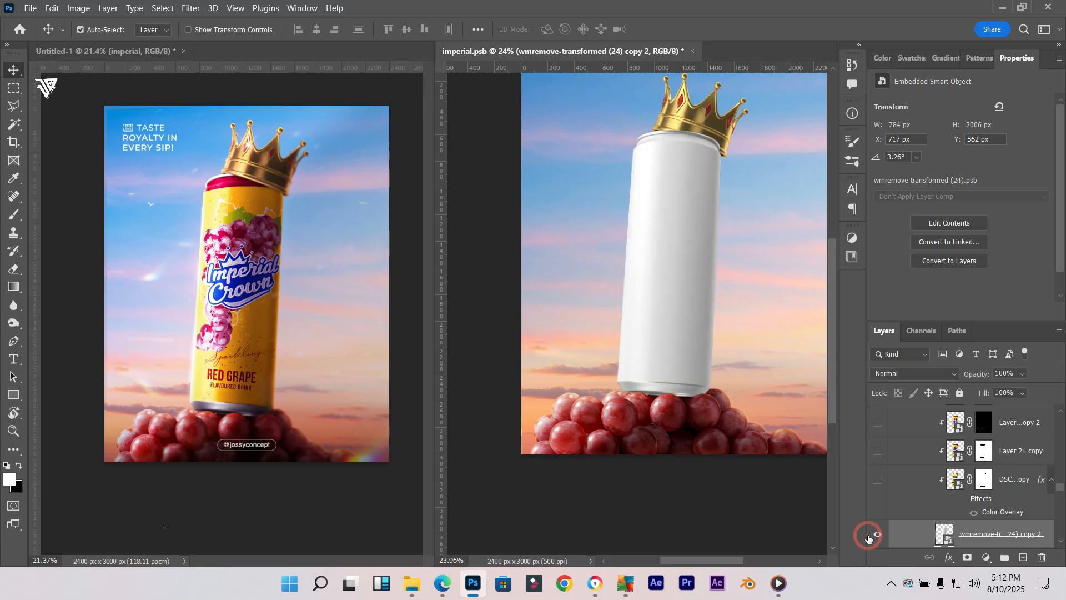
{"action": "scroll", "coordinate": [663, 201], "scroll_direction": "up", "scroll_amount": 4}
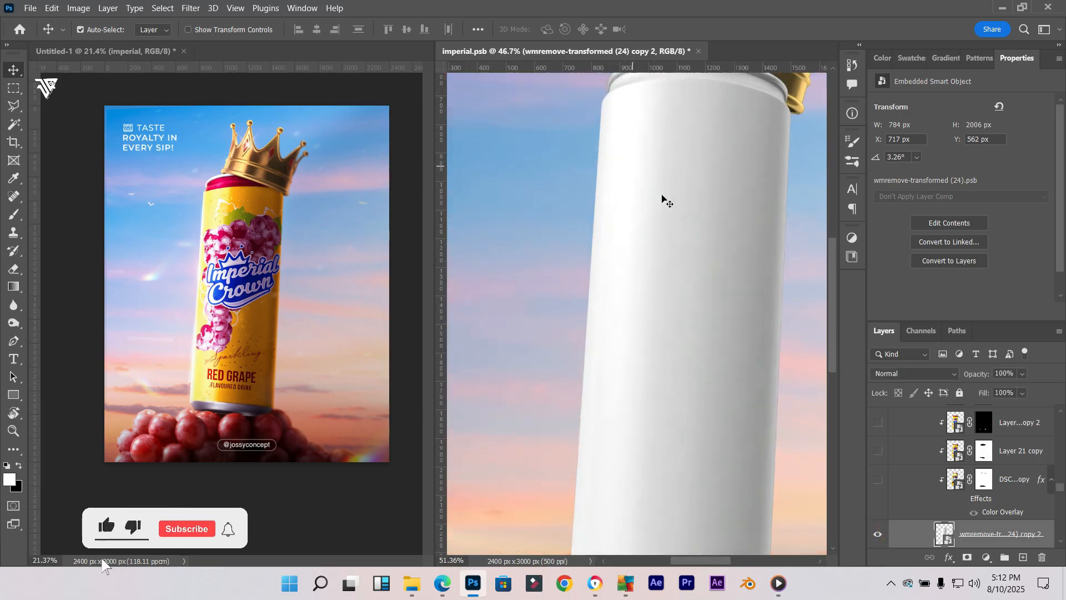
{"action": "scroll", "coordinate": [664, 201], "scroll_direction": "down", "scroll_amount": 3}
{"action": "scroll", "coordinate": [702, 234], "scroll_direction": "down", "scroll_amount": 1}
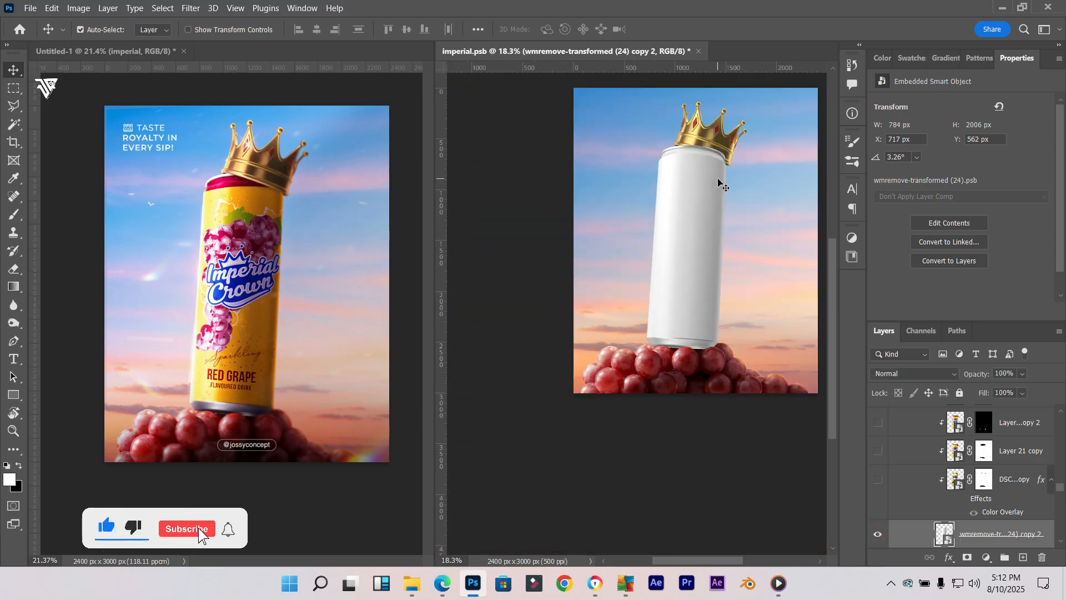
{"action": "scroll", "coordinate": [719, 182], "scroll_direction": "up", "scroll_amount": 1}
{"action": "scroll", "coordinate": [726, 196], "scroll_direction": "up", "scroll_amount": 1}
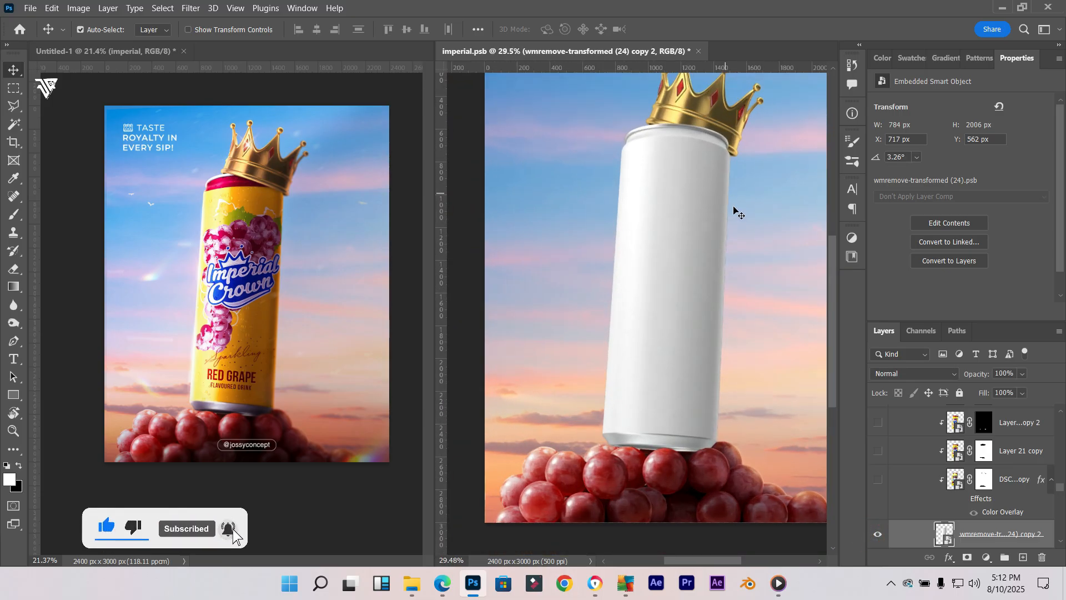
Select the DSC04958 copy layer and compare the can with this label layer on and off
{"action": "left_click", "coordinate": [1014, 481]}
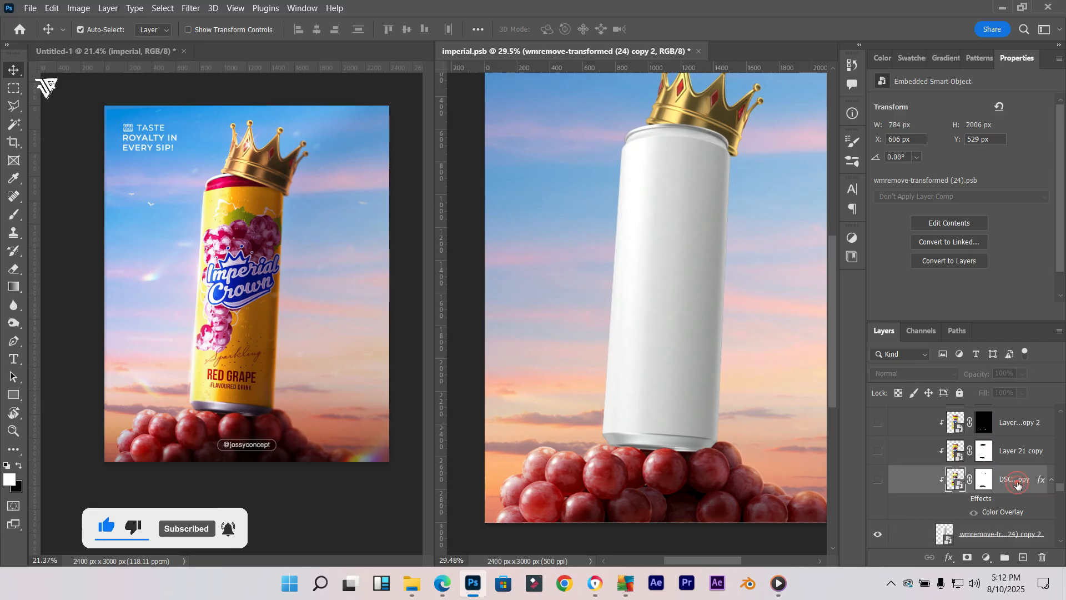
{"action": "left_click", "coordinate": [870, 481]}
{"action": "left_click", "coordinate": [870, 481]}
{"action": "left_click", "coordinate": [870, 481]}
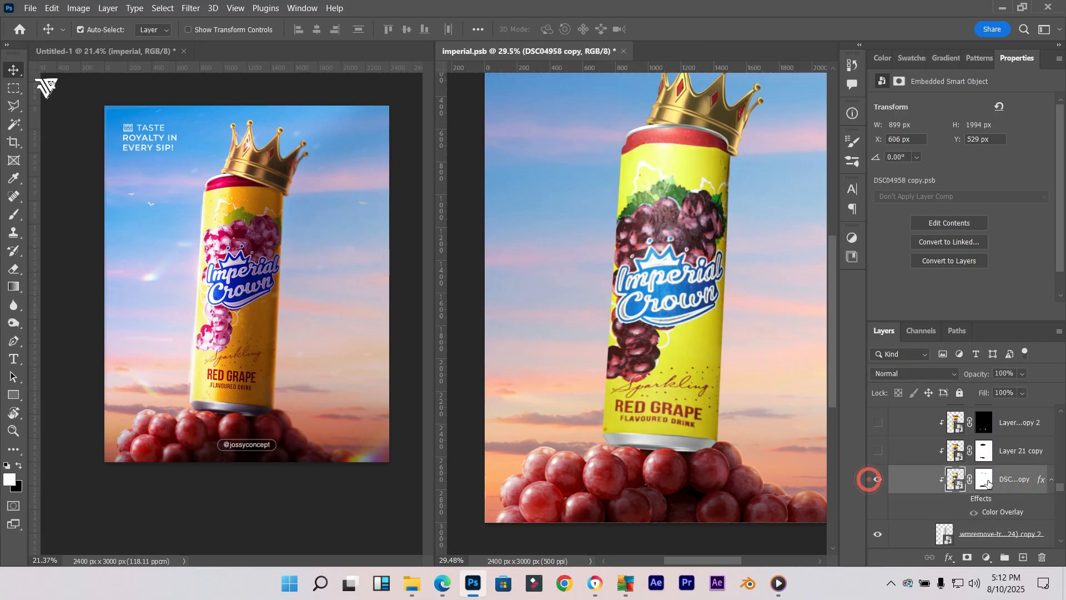
Open the DSC04958 copy smart object down to its nested can photo, examine the original label closely, and close both smart object files
{"action": "double_click", "coordinate": [956, 480]}
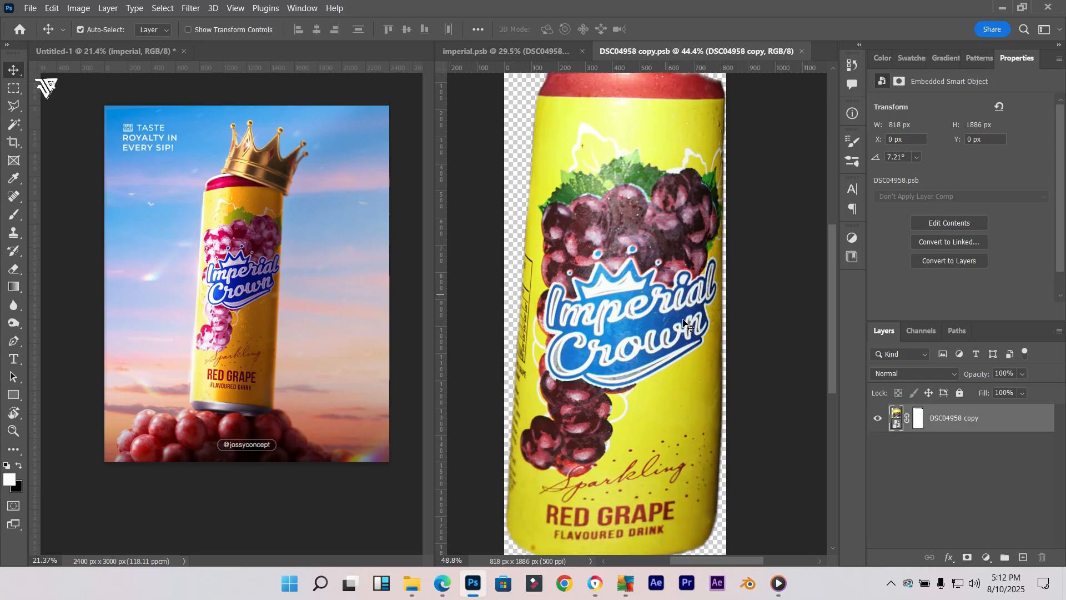
{"action": "double_click", "coordinate": [897, 426]}
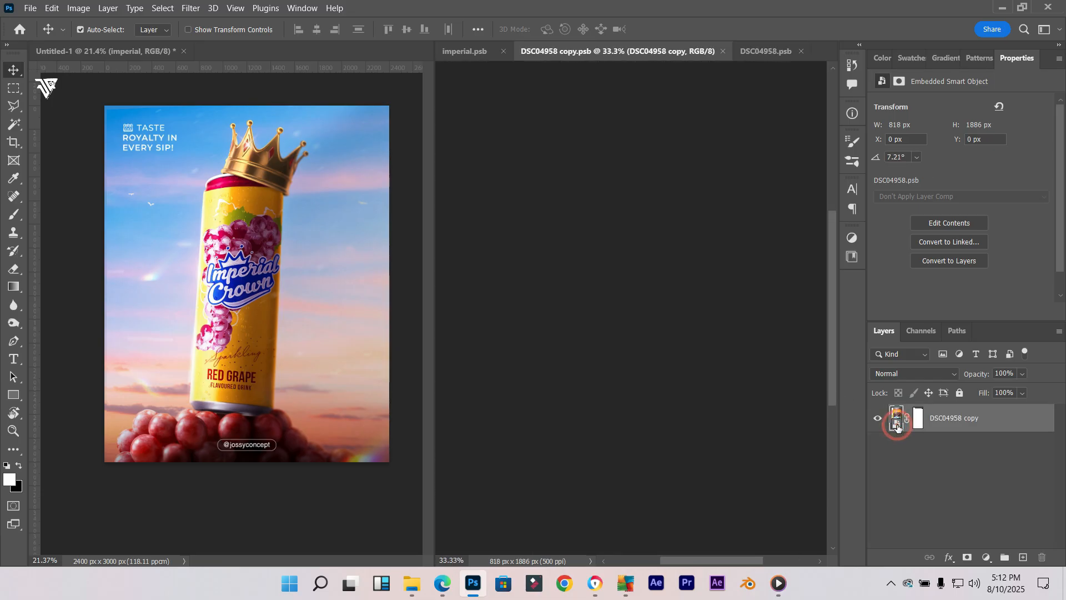
{"action": "scroll", "coordinate": [647, 251], "scroll_direction": "up", "scroll_amount": 3}
{"action": "scroll", "coordinate": [647, 251], "scroll_direction": "down", "scroll_amount": 2}
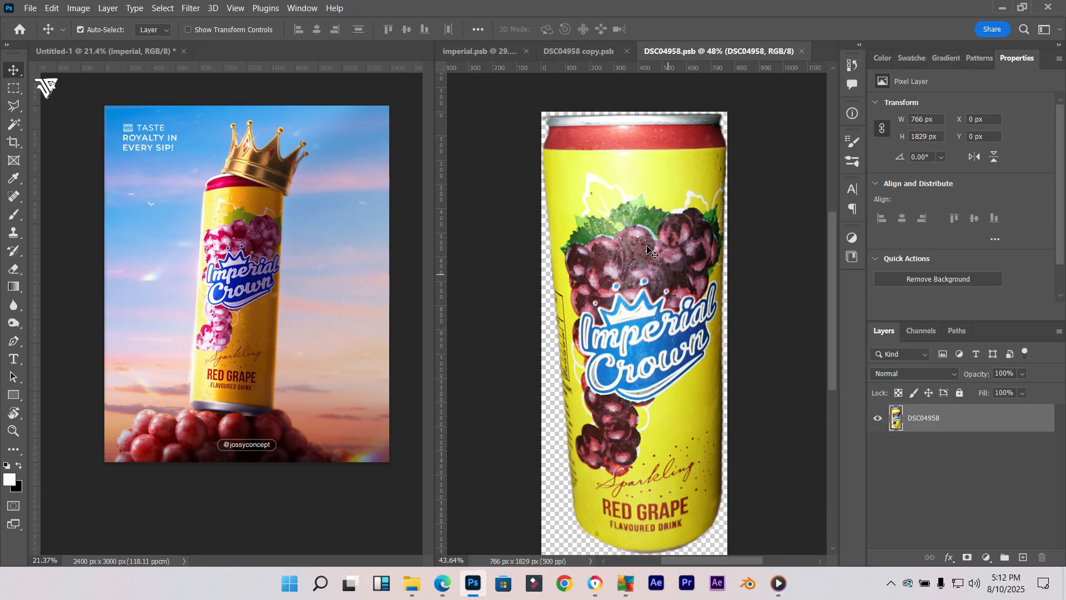
{"action": "scroll", "coordinate": [644, 244], "scroll_direction": "up", "scroll_amount": 5}
{"action": "scroll", "coordinate": [644, 239], "scroll_direction": "down", "scroll_amount": 5}
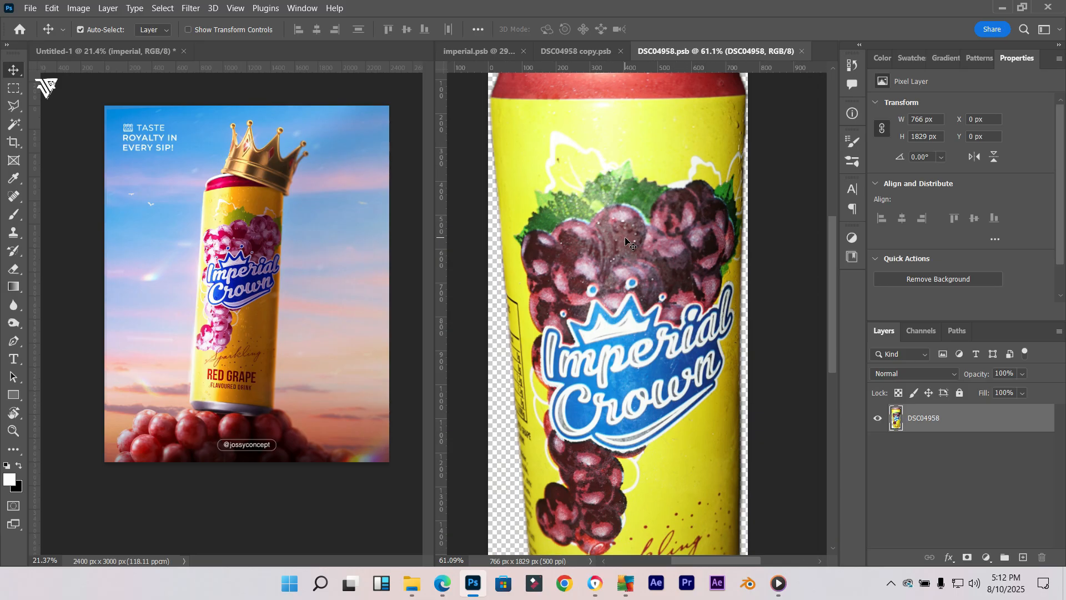
{"action": "scroll", "coordinate": [561, 426], "scroll_direction": "up", "scroll_amount": 3}
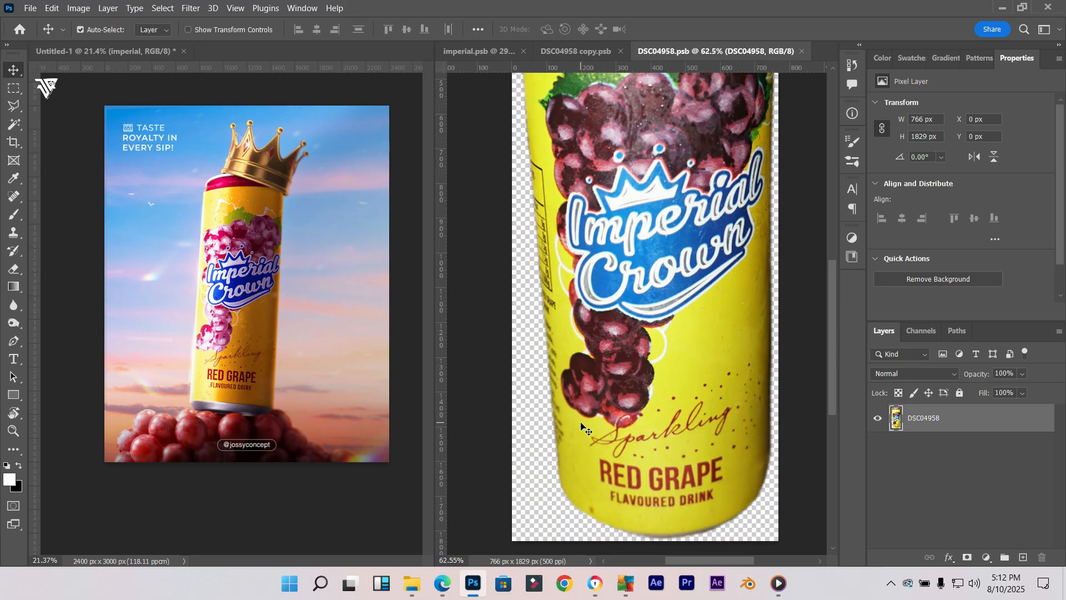
{"action": "scroll", "coordinate": [584, 410], "scroll_direction": "down", "scroll_amount": 2}
{"action": "scroll", "coordinate": [581, 395], "scroll_direction": "up", "scroll_amount": 1}
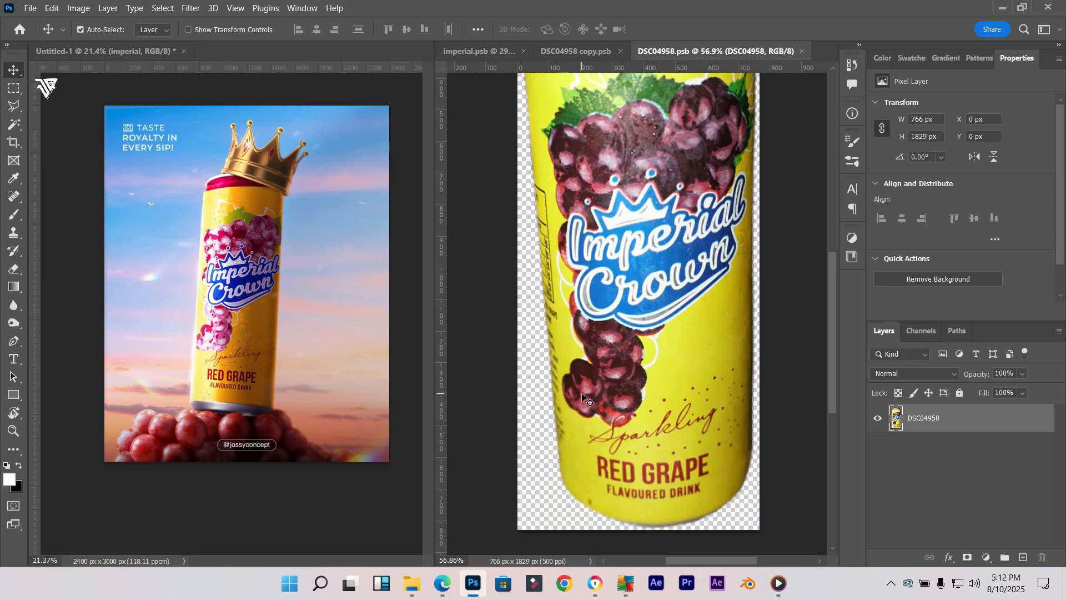
{"action": "scroll", "coordinate": [581, 392], "scroll_direction": "down", "scroll_amount": 2}
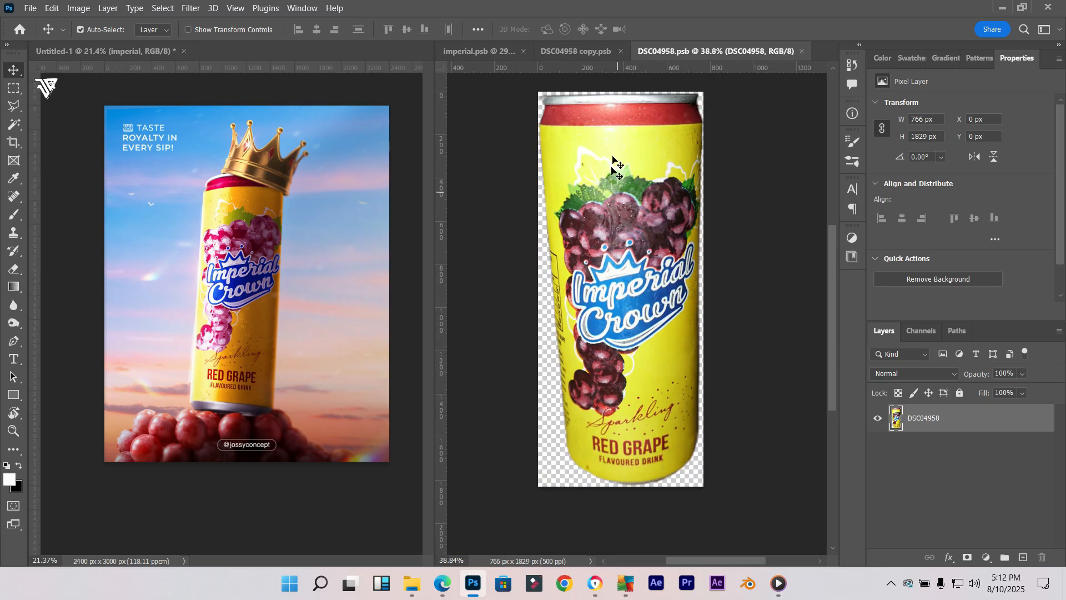
{"action": "left_click", "coordinate": [804, 52]}
{"action": "left_click", "coordinate": [802, 51]}
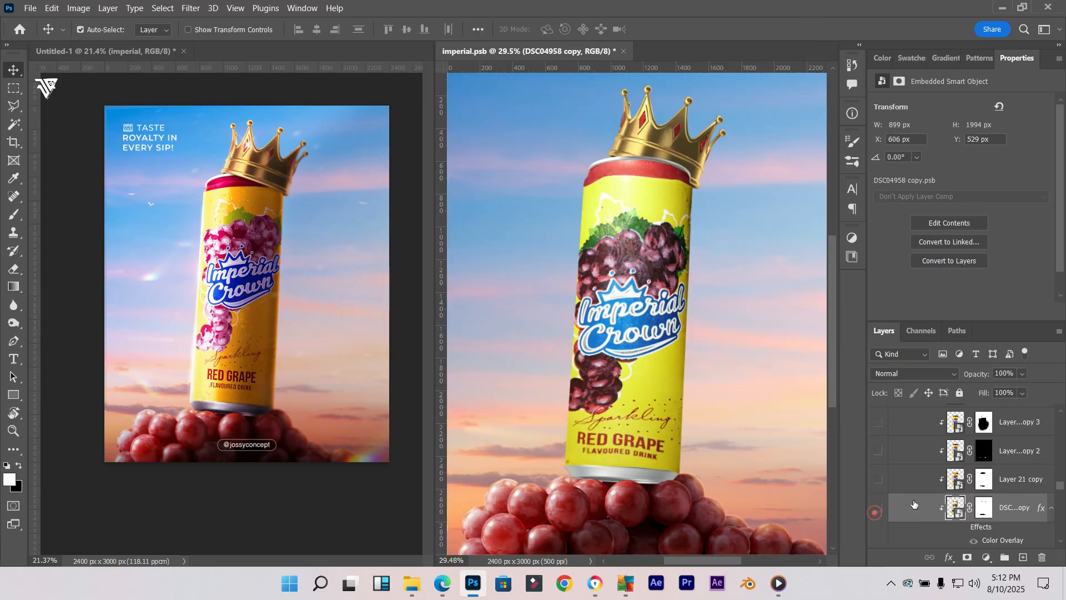
Hide the DSC04958 copy layer and show Layer 21 copy in its place to inspect the cleaner label
{"action": "left_click", "coordinate": [876, 511]}
{"action": "left_click", "coordinate": [879, 480]}
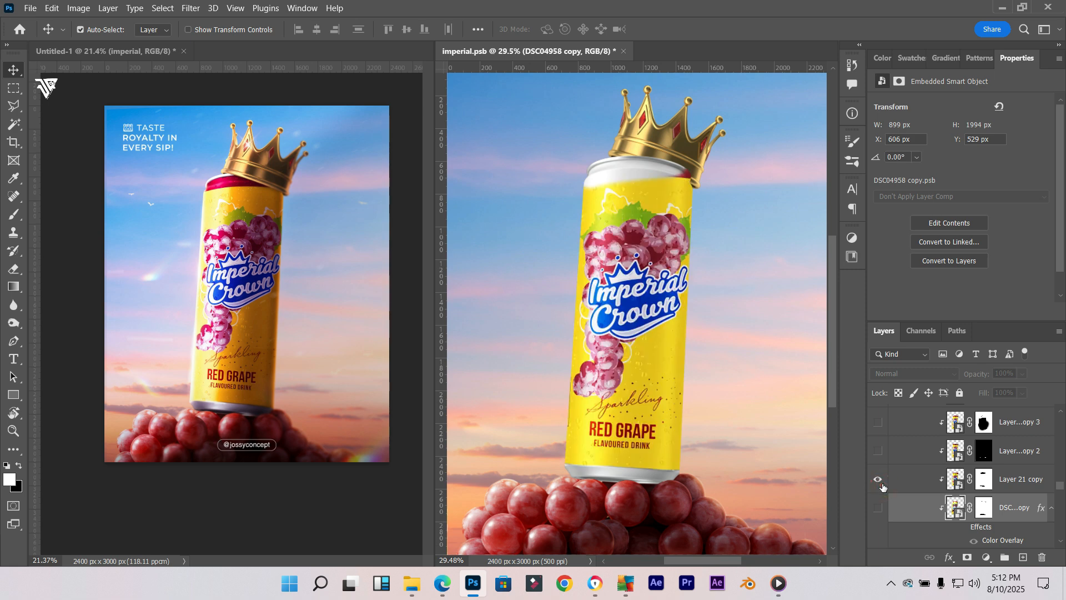
{"action": "scroll", "coordinate": [716, 409], "scroll_direction": "up", "scroll_amount": 3}
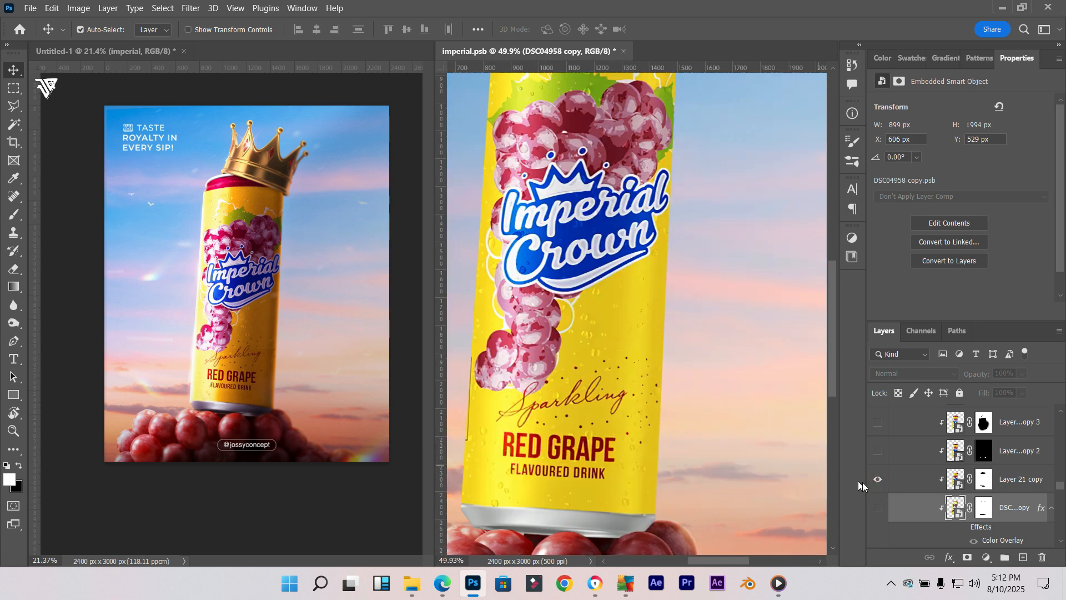
View Layer 21 copy 2 and the DSC04958 copy label separately on the blank can, hiding each one again
{"action": "left_click", "coordinate": [876, 451]}
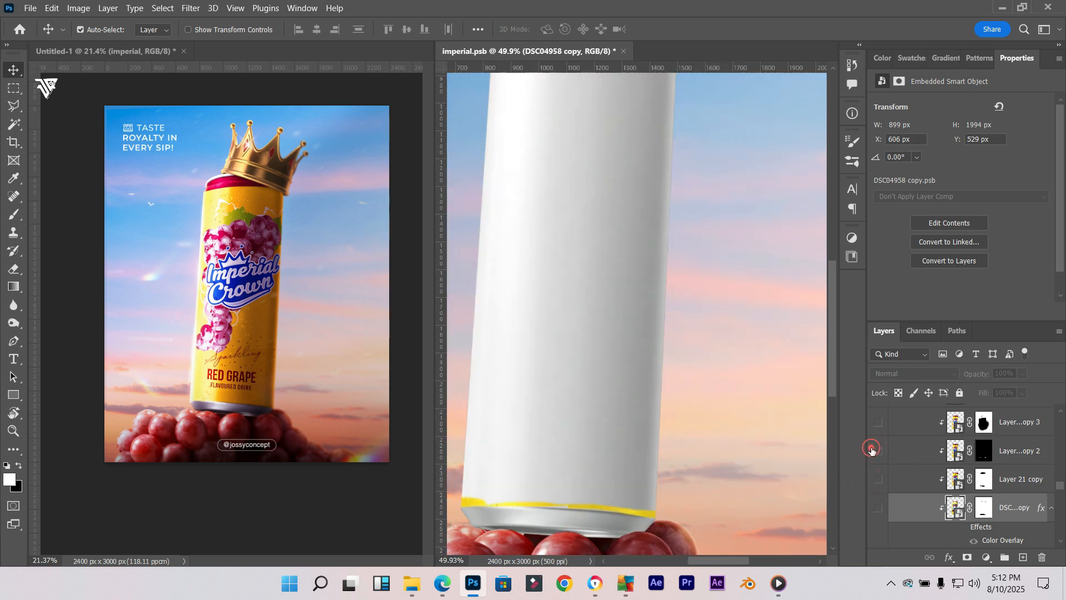
{"action": "left_click", "coordinate": [872, 451]}
{"action": "scroll", "coordinate": [913, 488], "scroll_direction": "up", "scroll_amount": 4}
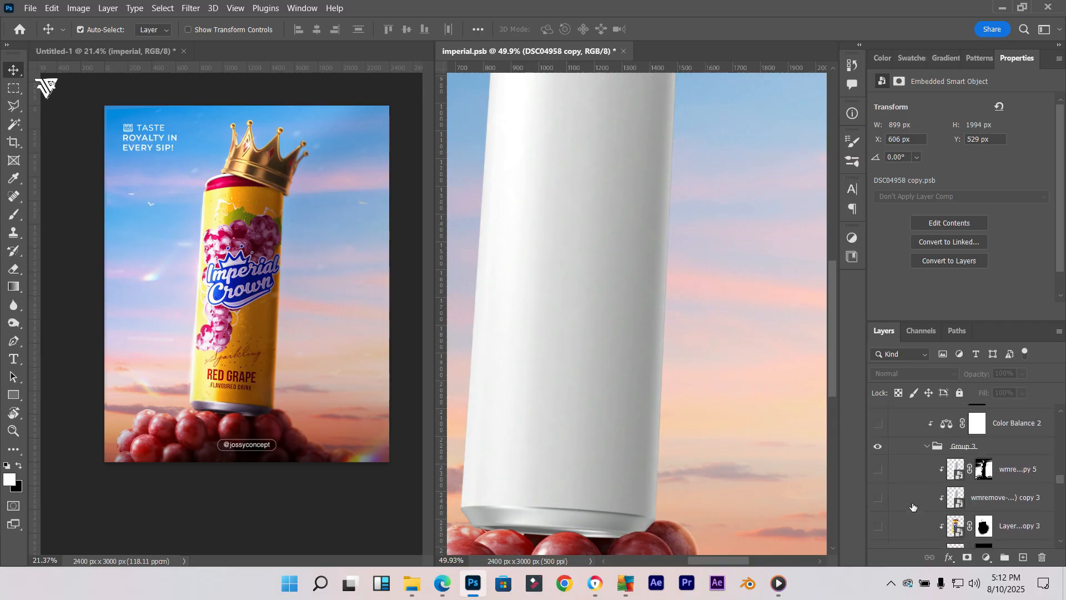
{"action": "scroll", "coordinate": [914, 507], "scroll_direction": "down", "scroll_amount": 4}
{"action": "left_click", "coordinate": [878, 481]}
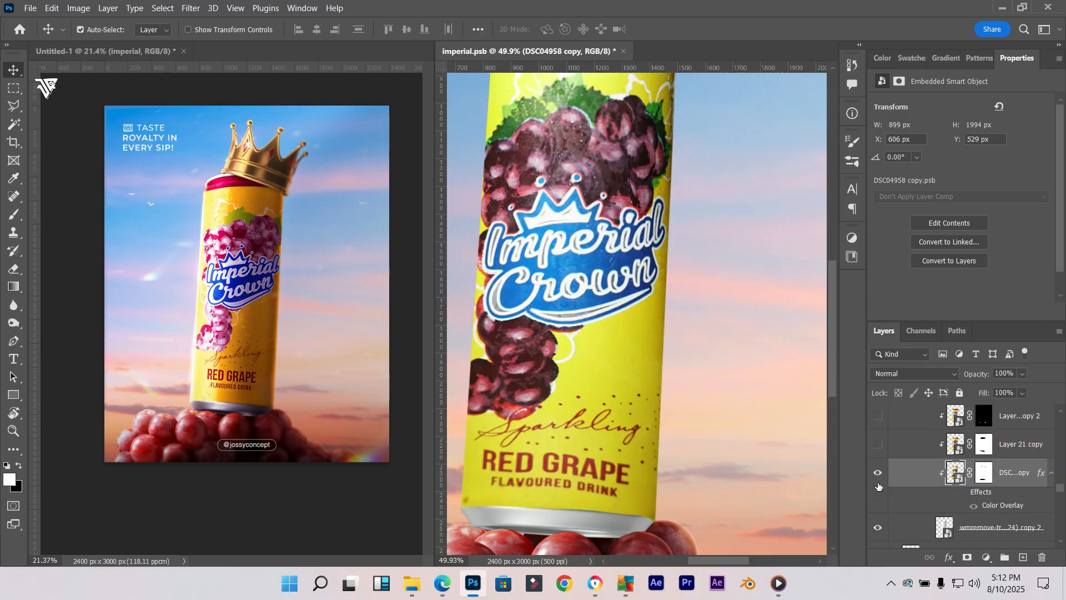
{"action": "left_click", "coordinate": [879, 485]}
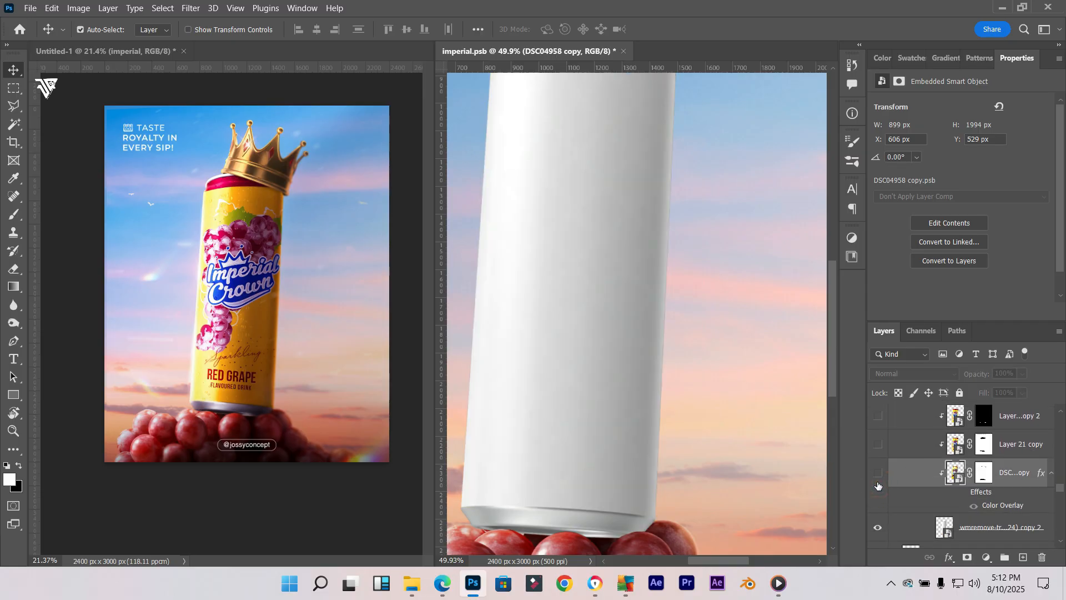
Select and show Layer 21 copy, and inspect its retouched Imperial Crown lettering up close and on the whole can
{"action": "left_click", "coordinate": [1016, 445]}
{"action": "left_click", "coordinate": [878, 448]}
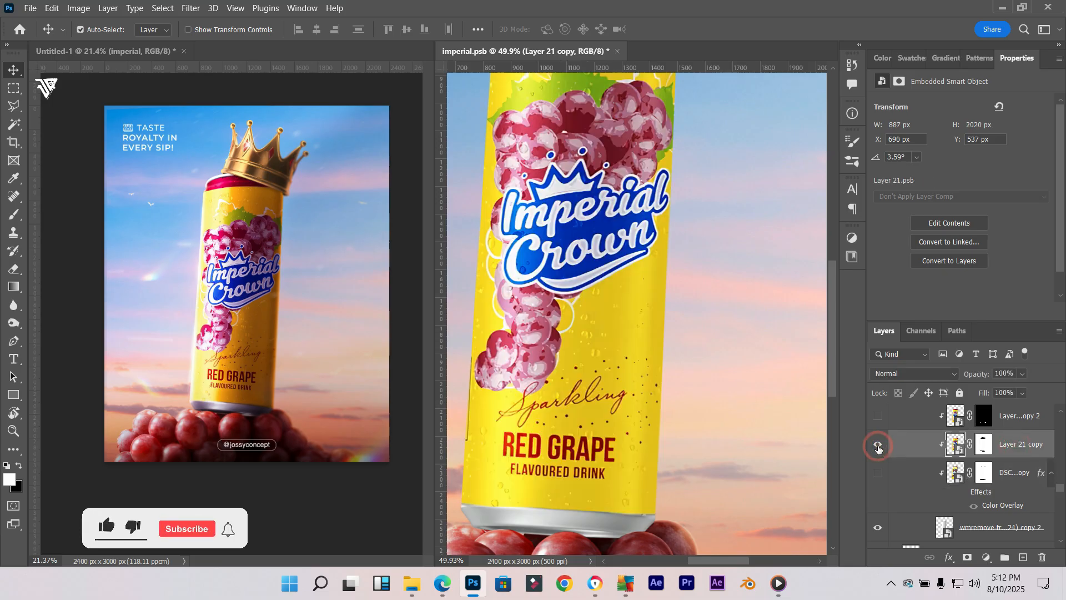
{"action": "scroll", "coordinate": [529, 170], "scroll_direction": "up", "scroll_amount": 10}
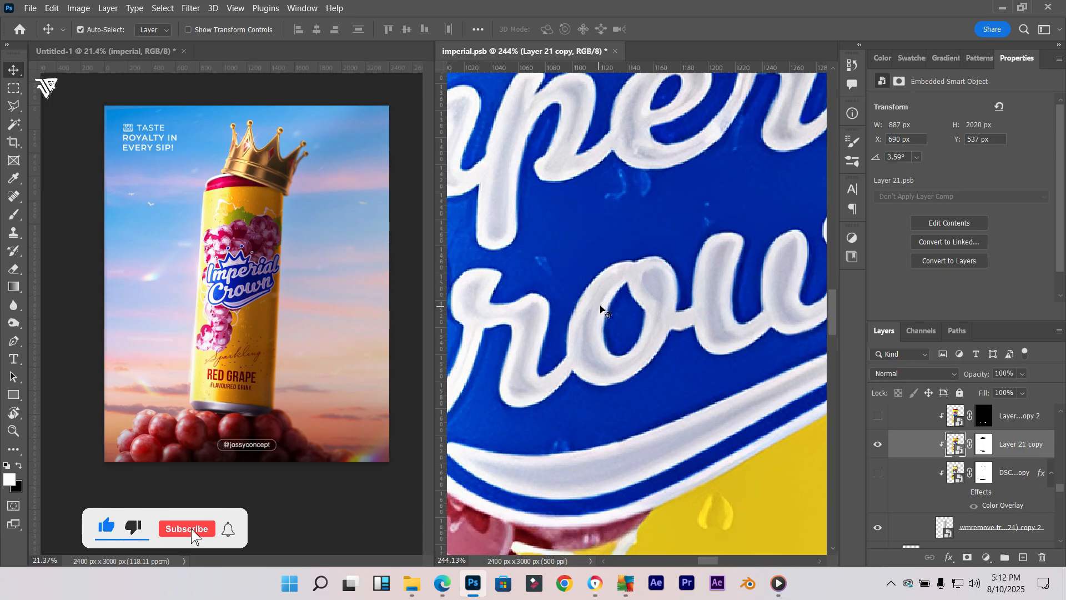
{"action": "scroll", "coordinate": [600, 302], "scroll_direction": "down", "scroll_amount": 8}
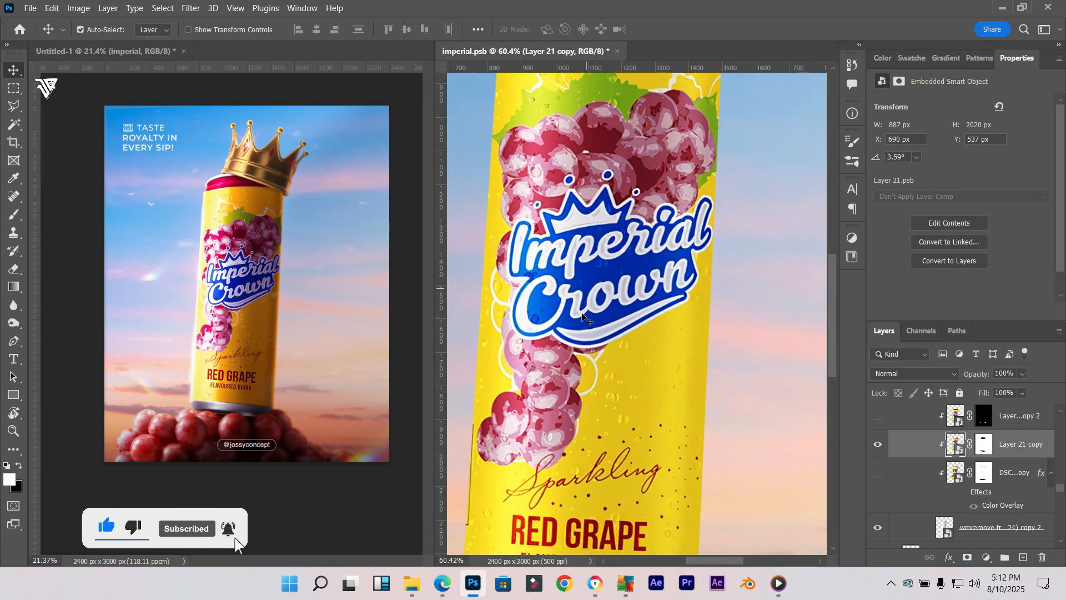
{"action": "scroll", "coordinate": [585, 311], "scroll_direction": "down", "scroll_amount": 1}
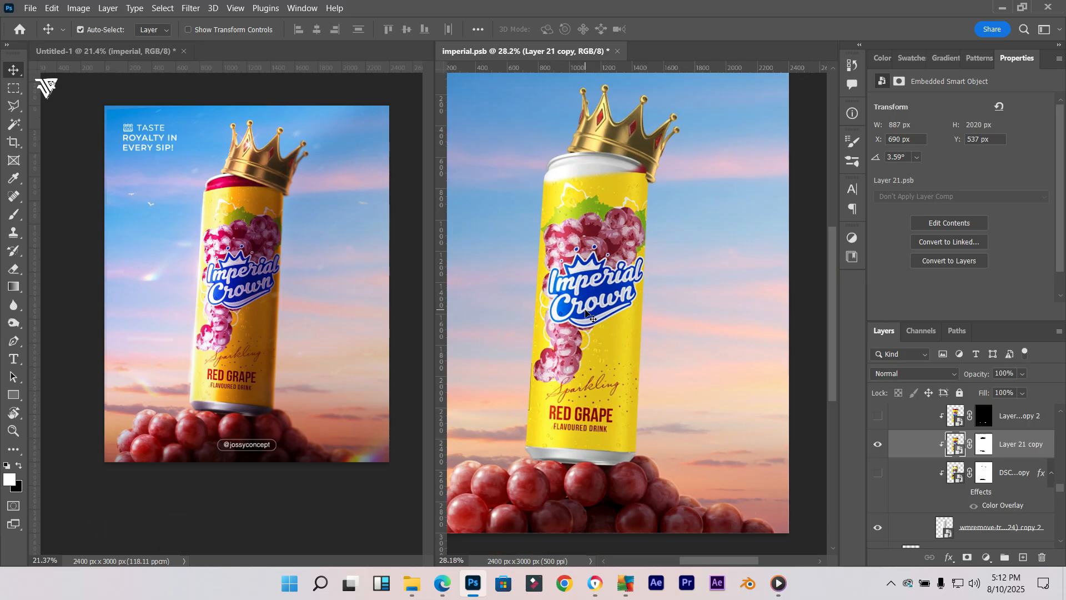
Check Layer 21 copy's mask, and show Layer 21 copy 2 to examine what it adds along the label's lower edge
{"action": "scroll", "coordinate": [901, 425], "scroll_direction": "up", "scroll_amount": 2}
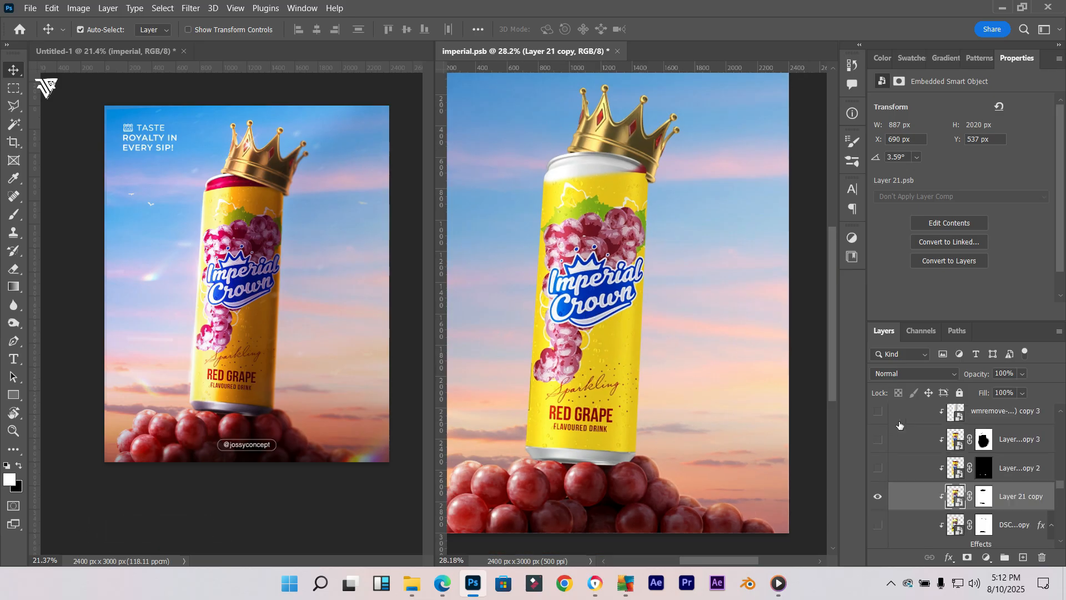
{"action": "left_click", "coordinate": [1022, 479]}
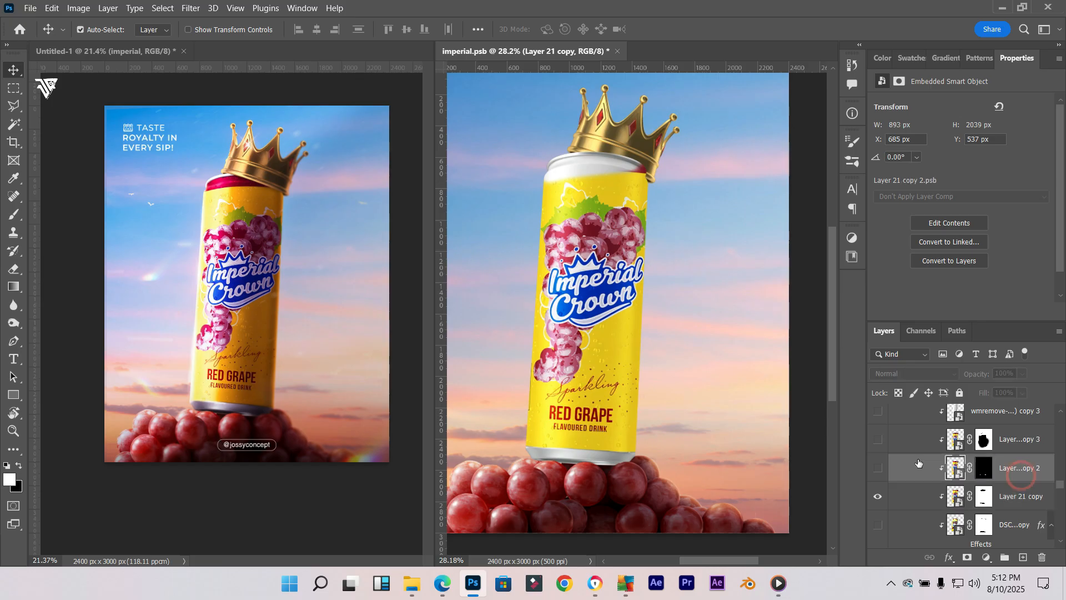
{"action": "left_click", "coordinate": [981, 498]}
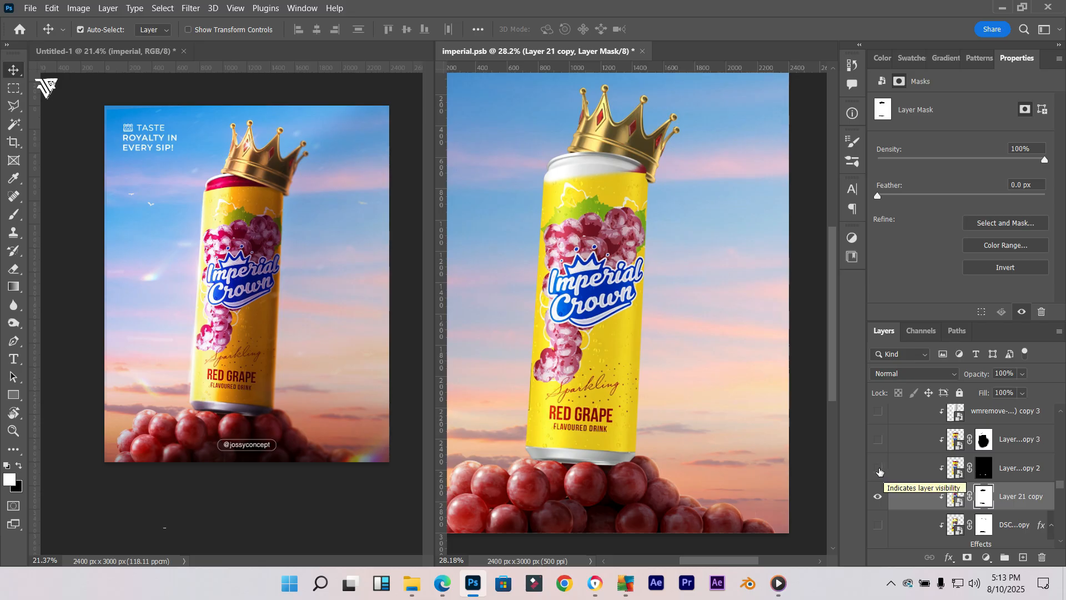
{"action": "left_click", "coordinate": [878, 470]}
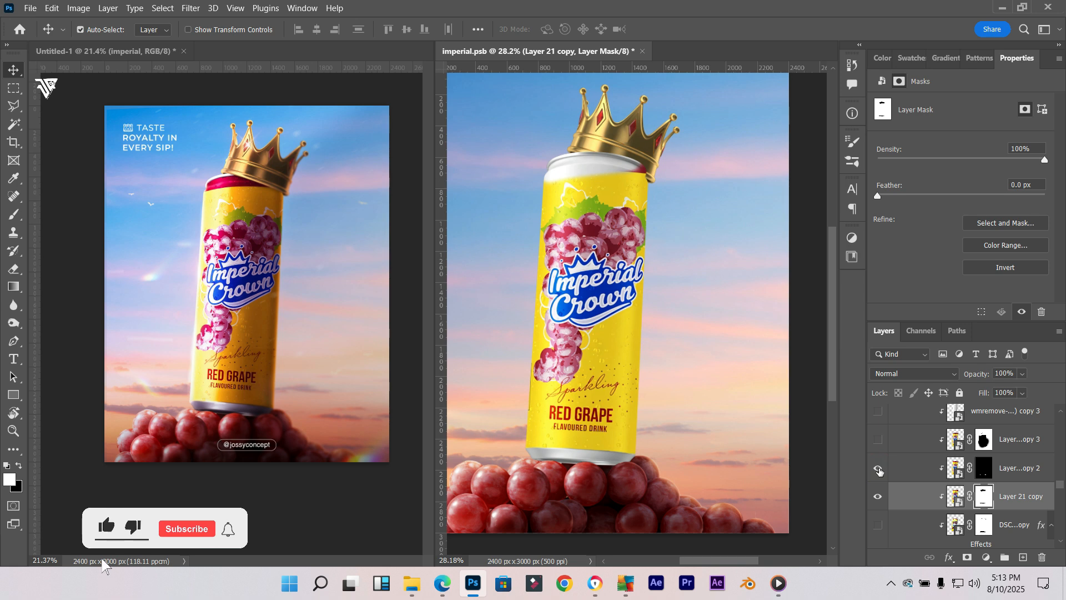
{"action": "left_click", "coordinate": [1011, 469]}
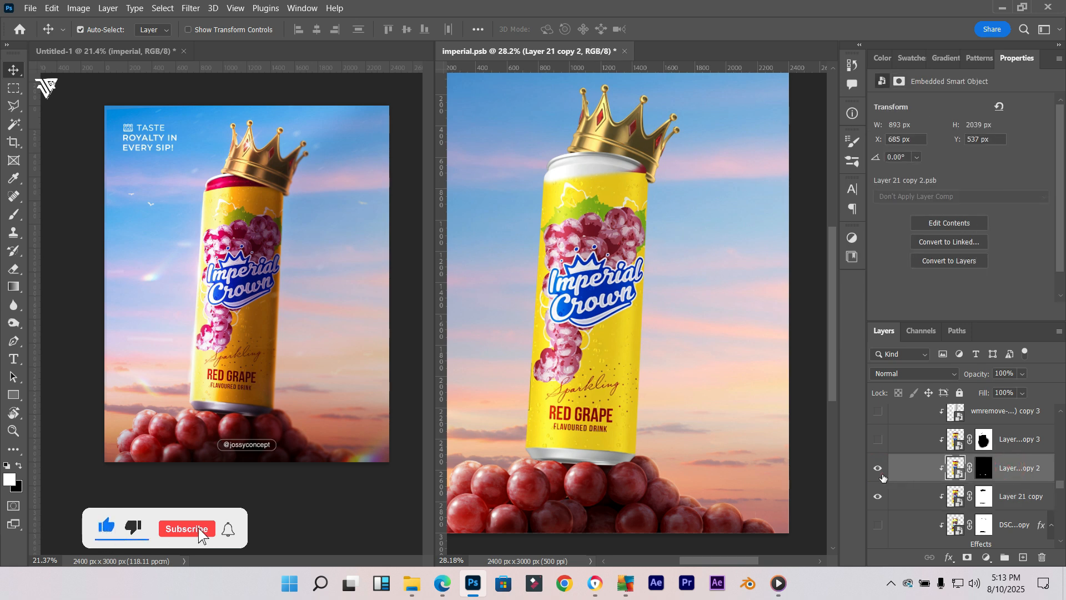
{"action": "scroll", "coordinate": [622, 431], "scroll_direction": "up", "scroll_amount": 10}
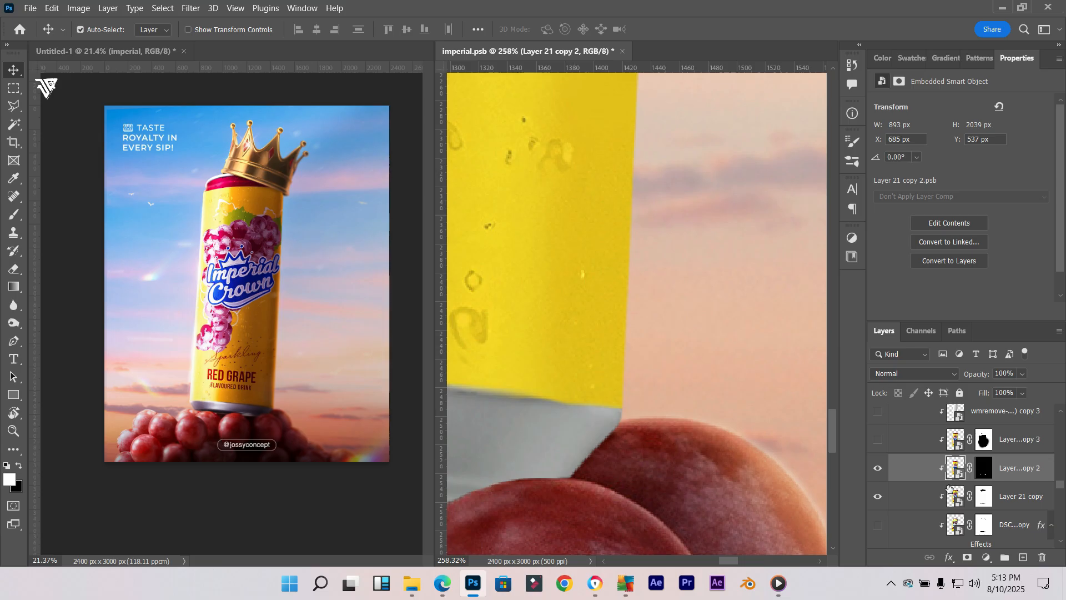
{"action": "left_click", "coordinate": [878, 469]}
{"action": "scroll", "coordinate": [741, 422], "scroll_direction": "down", "scroll_amount": 3}
{"action": "scroll", "coordinate": [742, 422], "scroll_direction": "down", "scroll_amount": 3}
Select and show Layer 21 copy 3, and inspect the red band it adds around the can's top
{"action": "left_click", "coordinate": [1030, 444]}
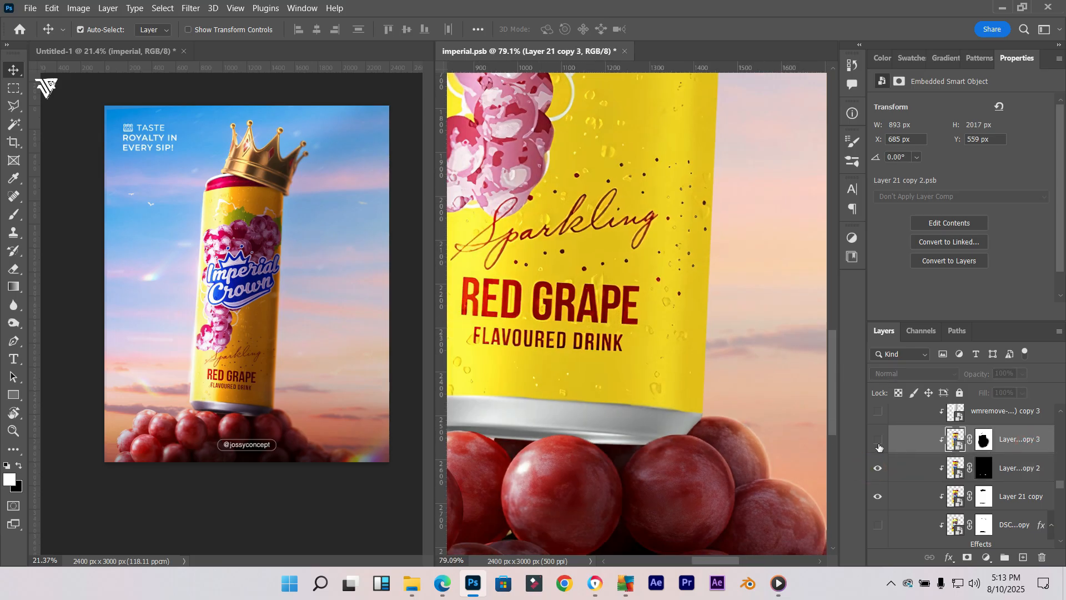
{"action": "left_click", "coordinate": [878, 441]}
{"action": "scroll", "coordinate": [552, 387], "scroll_direction": "down", "scroll_amount": 3}
{"action": "scroll", "coordinate": [578, 389], "scroll_direction": "up", "scroll_amount": 3}
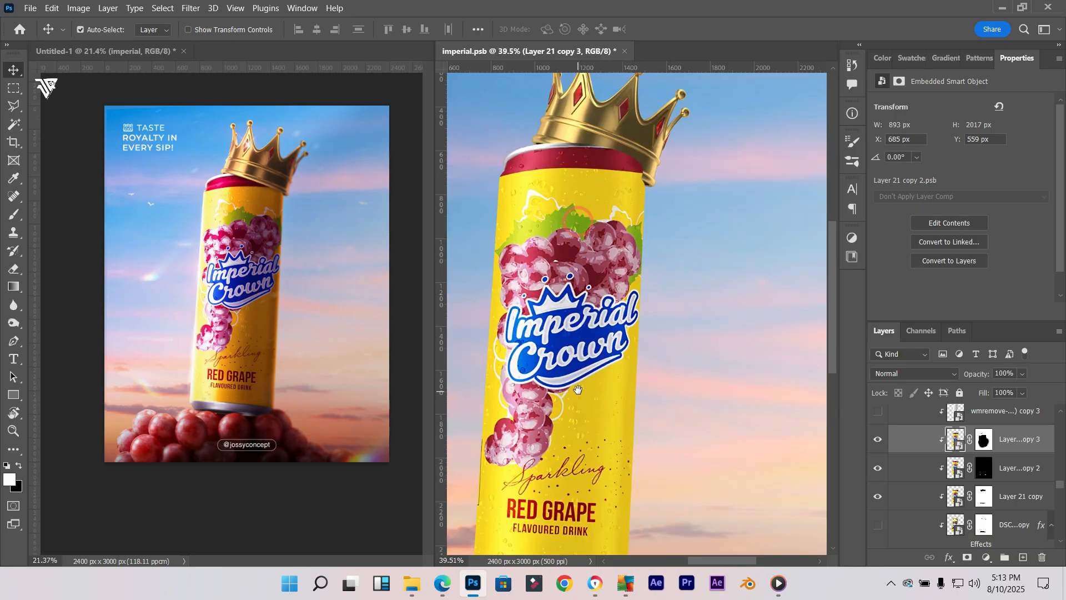
{"action": "scroll", "coordinate": [599, 179], "scroll_direction": "up", "scroll_amount": 3}
{"action": "scroll", "coordinate": [605, 183], "scroll_direction": "down", "scroll_amount": 1}
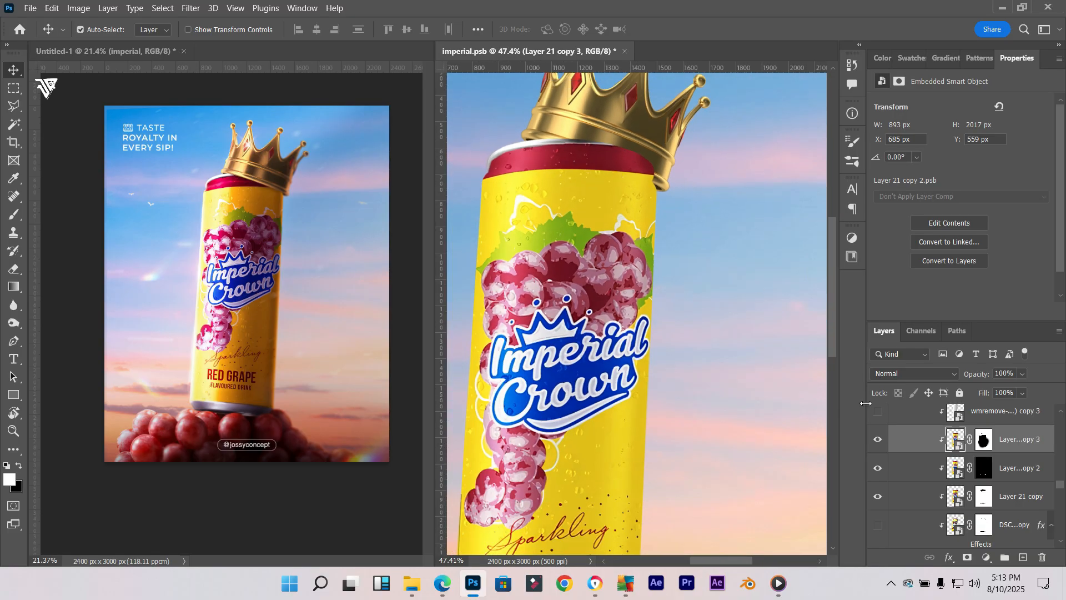
Compare the can's top with Layer 21 copy 3 hidden and shown, leaving the layer visible
{"action": "left_click", "coordinate": [878, 448]}
{"action": "left_click", "coordinate": [879, 450]}
{"action": "left_click", "coordinate": [880, 446]}
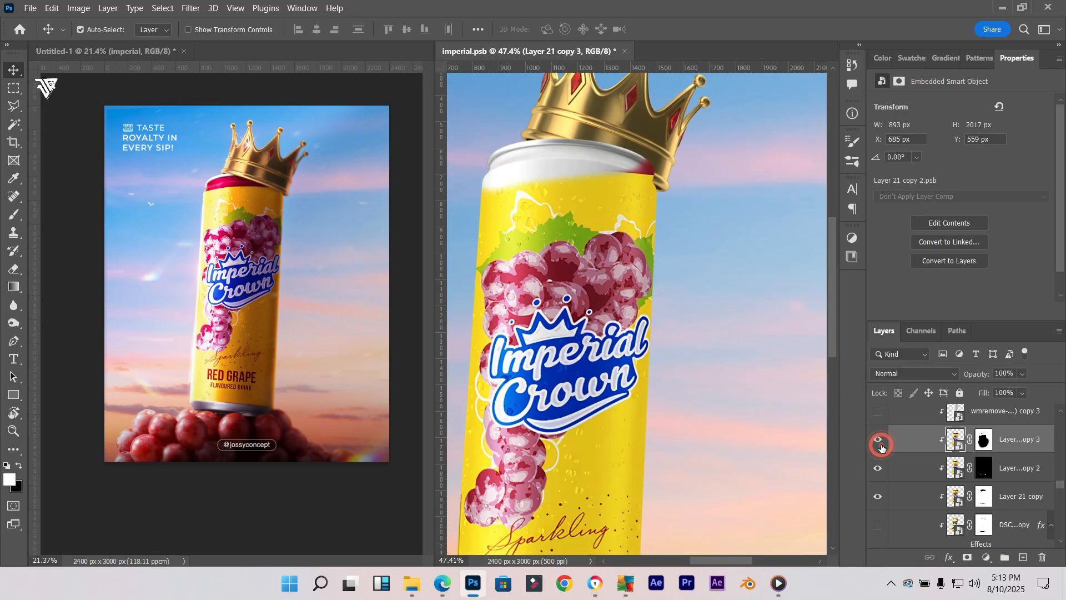
{"action": "left_click", "coordinate": [881, 446]}
{"action": "left_click", "coordinate": [880, 446]}
{"action": "left_click", "coordinate": [881, 446]}
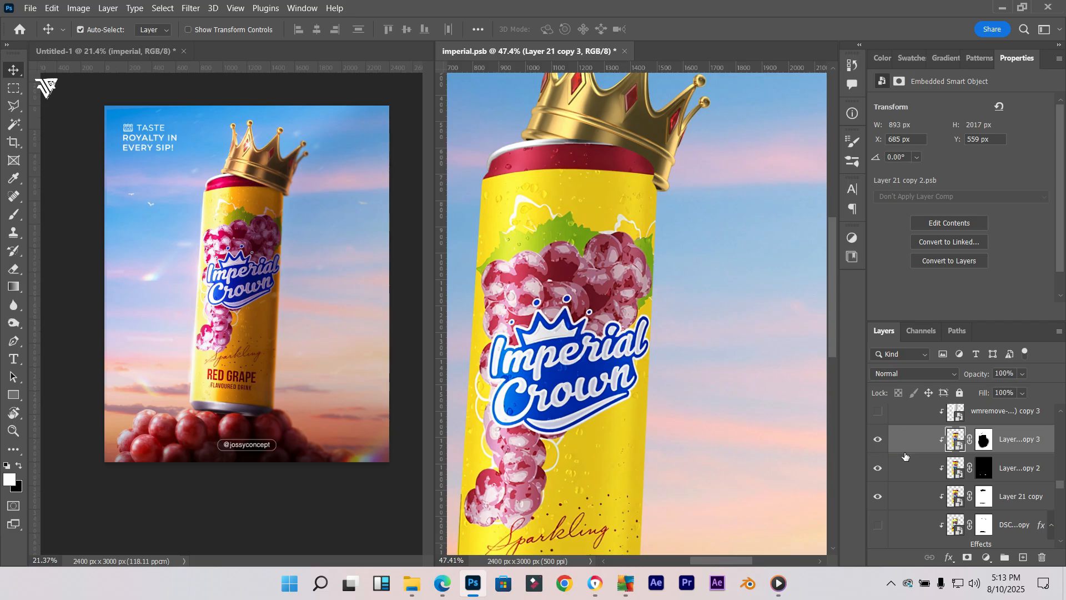
Show the wmremove-transformed (24) copy 3 layer, preview it in Normal, return it to Multiply, and compare the can with and without it
{"action": "scroll", "coordinate": [906, 456], "scroll_direction": "up", "scroll_amount": 1}
{"action": "left_click", "coordinate": [891, 444]}
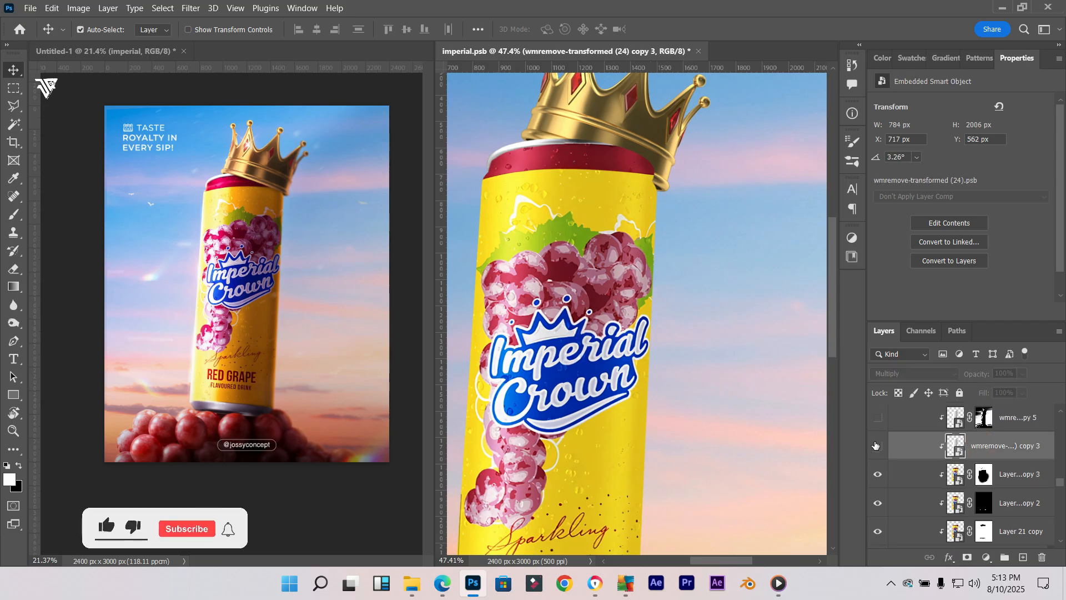
{"action": "left_click", "coordinate": [877, 445]}
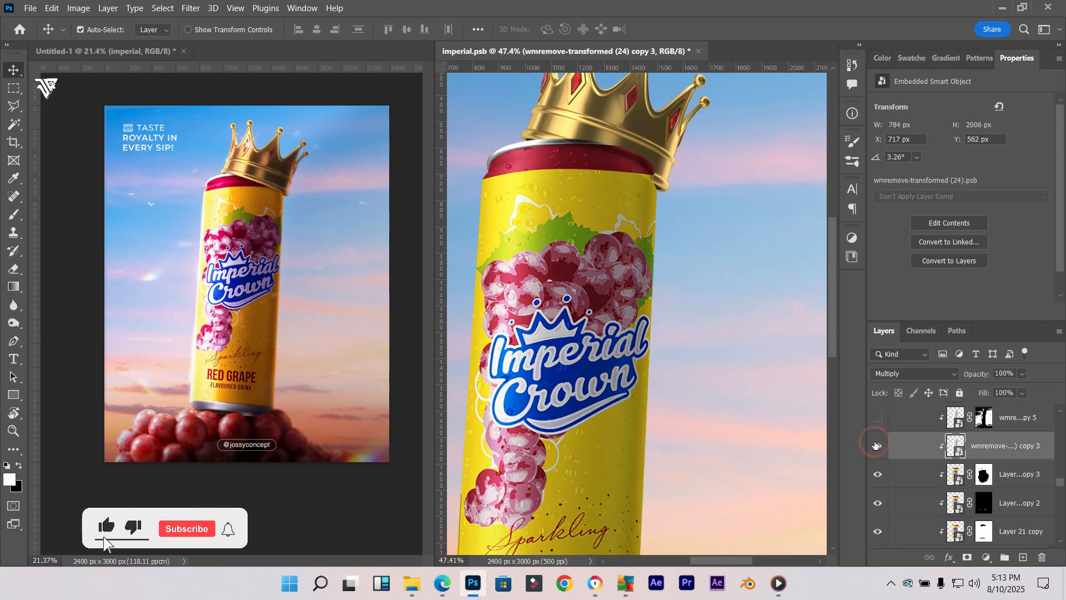
{"action": "left_click", "coordinate": [900, 374]}
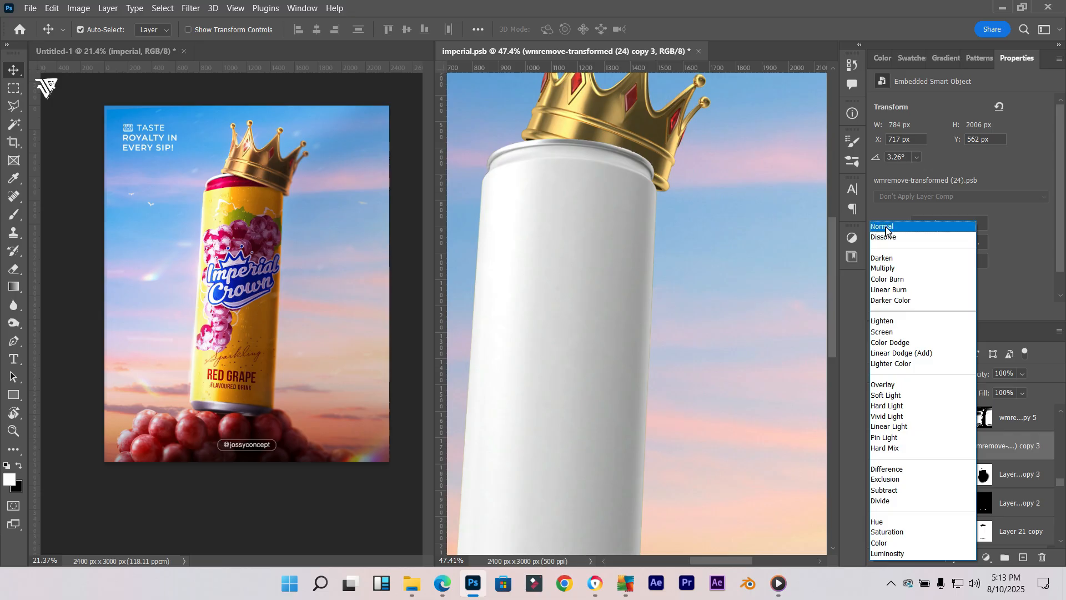
{"action": "left_click", "coordinate": [882, 270]}
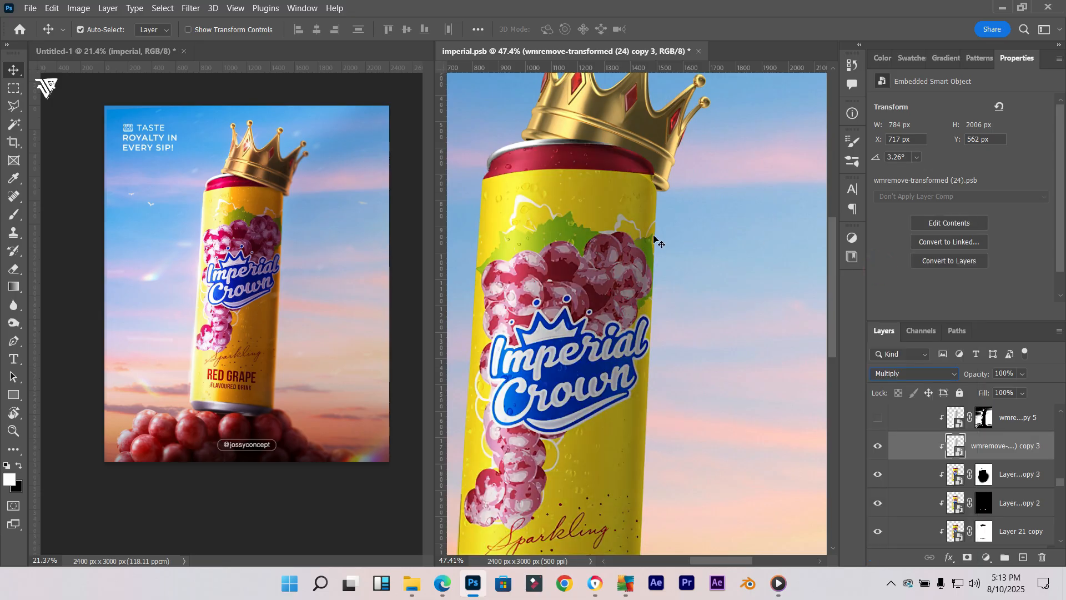
{"action": "left_click", "coordinate": [878, 446]}
{"action": "left_click", "coordinate": [878, 446]}
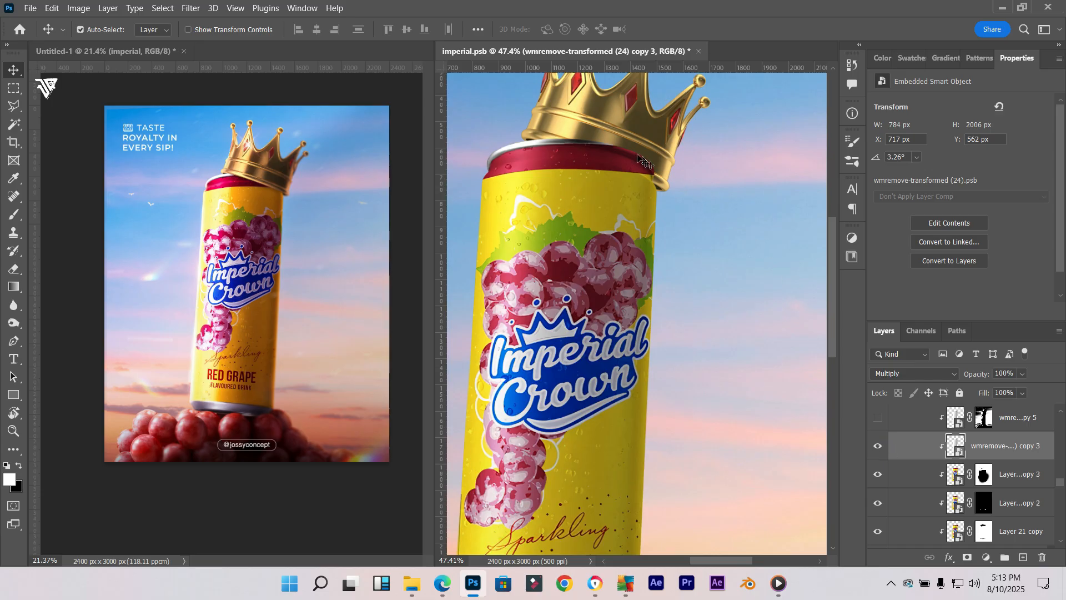
Select the wmremove-transformed (24) copy 5 layer, load the can's outline as a selection, and show the layer
{"action": "left_click", "coordinate": [1011, 424]}
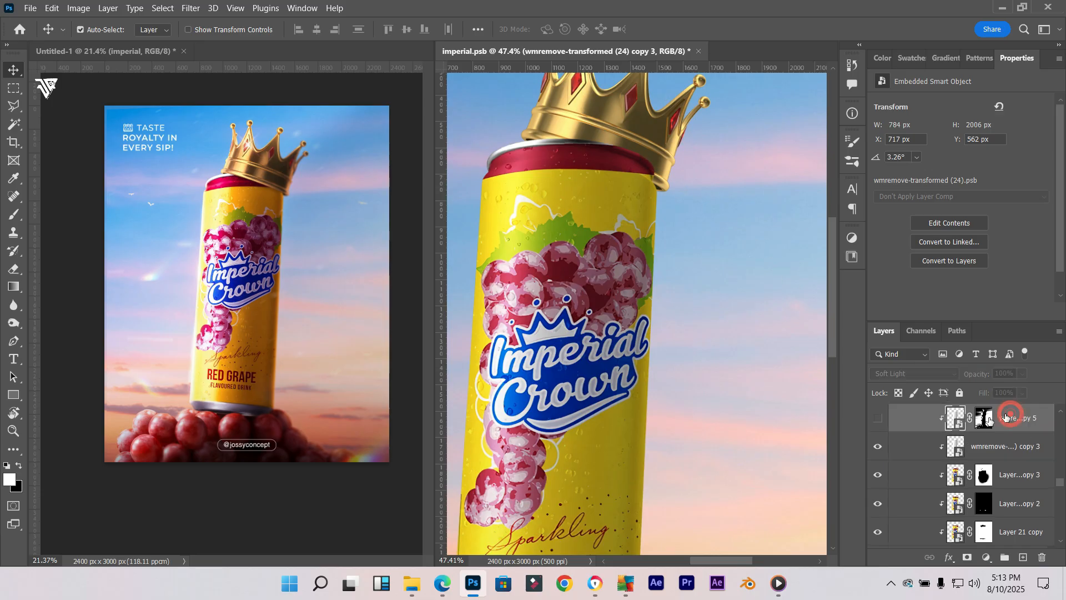
{"action": "left_click", "coordinate": [960, 454], "text": "ctrl"}
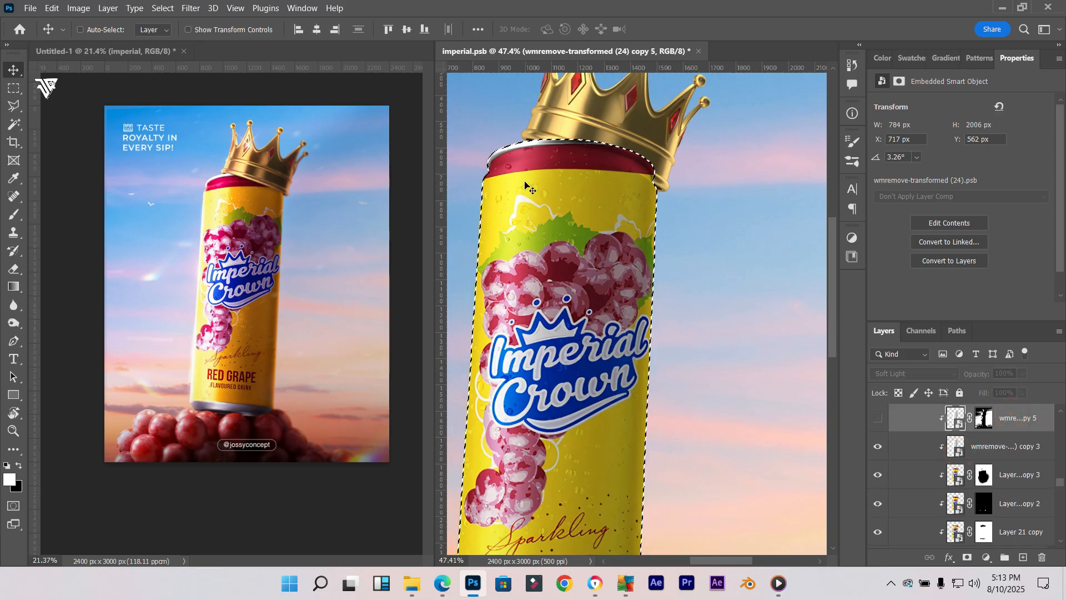
{"action": "left_click", "coordinate": [152, 9]}
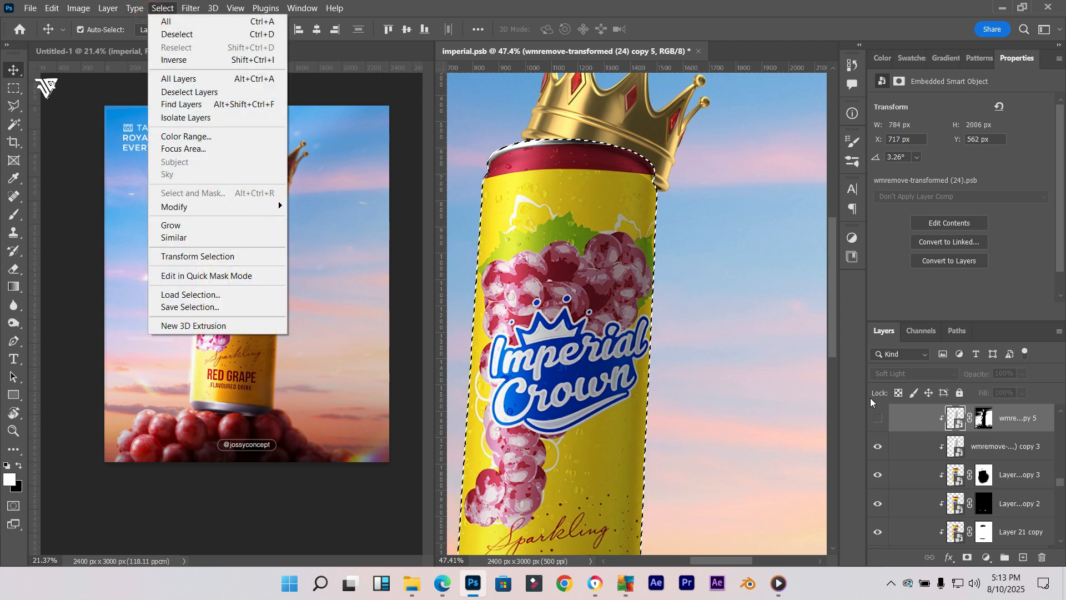
{"action": "left_click", "coordinate": [879, 417]}
{"action": "left_click", "coordinate": [878, 417]}
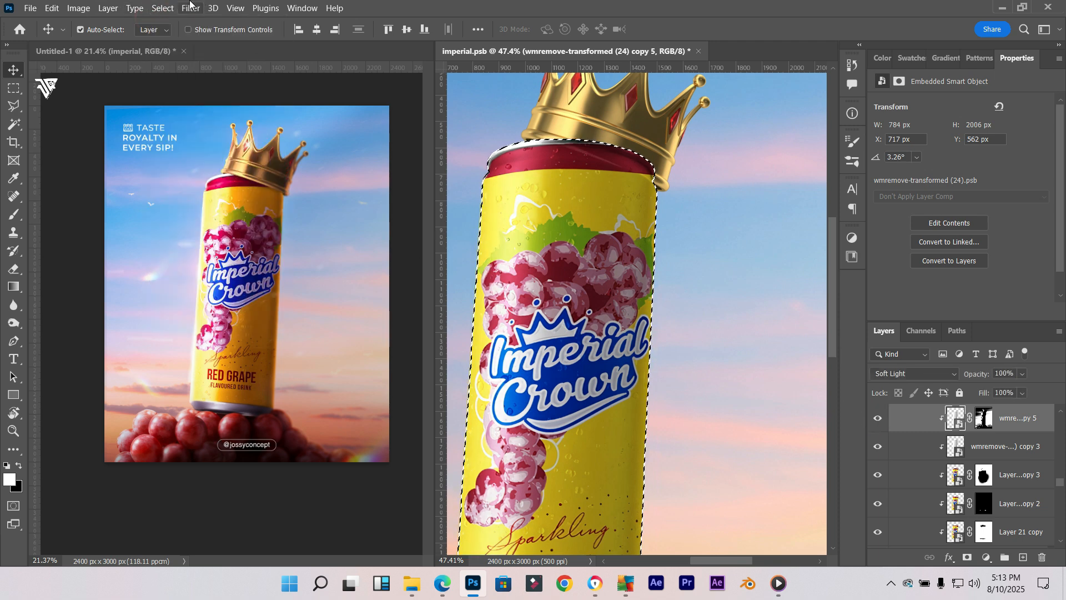
Select the can's highlights with Color Range set to Highlights, and clear the selection
{"action": "left_click", "coordinate": [163, 8]}
{"action": "left_click", "coordinate": [191, 136]}
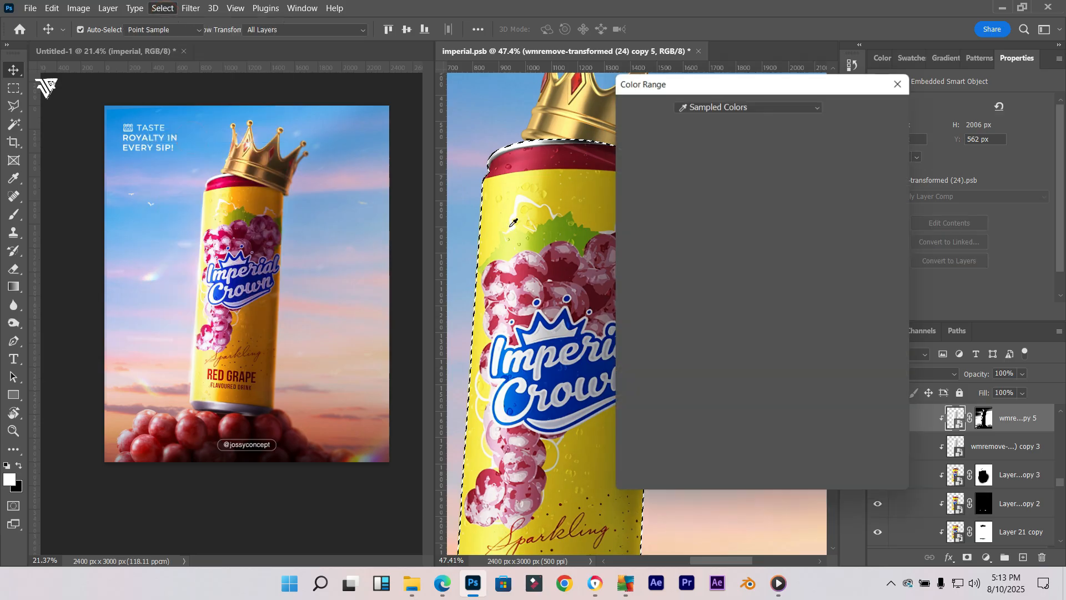
{"action": "left_click", "coordinate": [739, 106]}
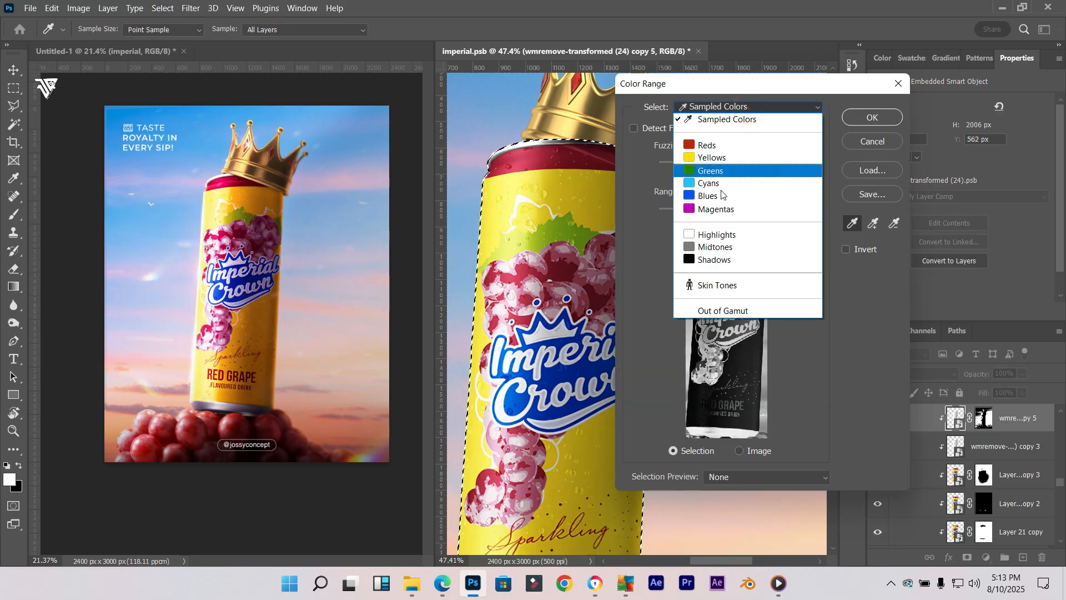
{"action": "left_click", "coordinate": [714, 234]}
{"action": "left_click", "coordinate": [871, 117]}
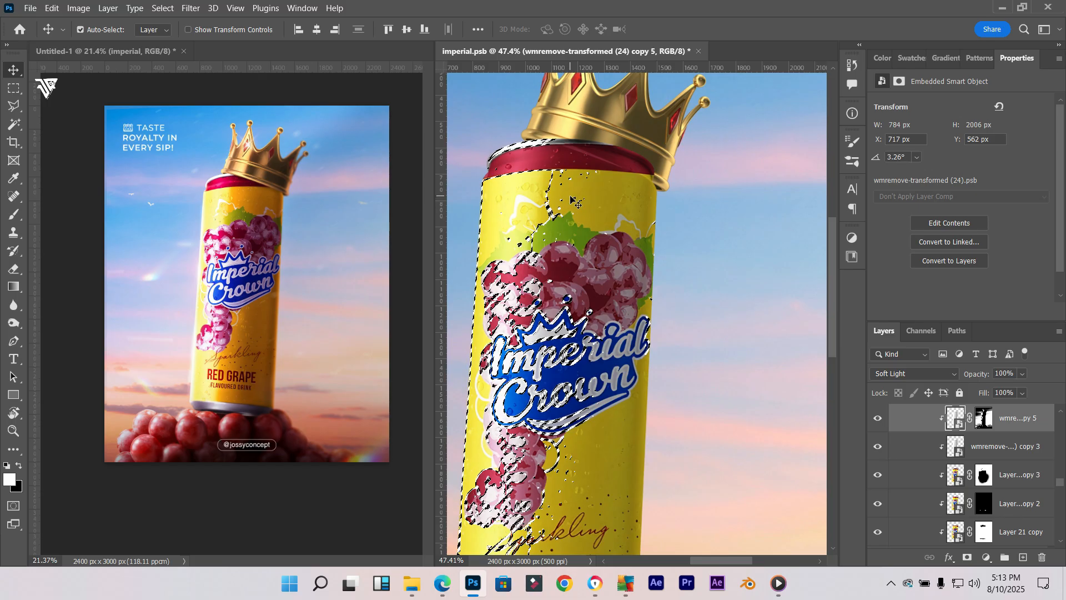
{"action": "key", "text": "ctrl"}
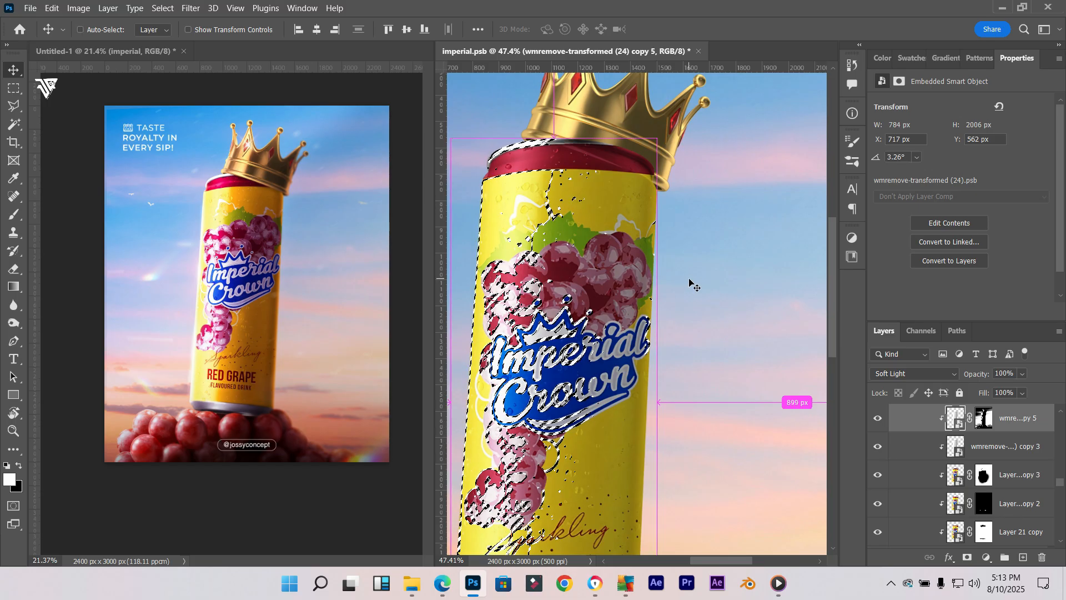
{"action": "key", "text": "ctrl+d"}
Check the mask and Soft Light blending of wmremove-transformed (24) copy 5, and compare the can with the layer hidden and shown
{"action": "left_click", "coordinate": [982, 419]}
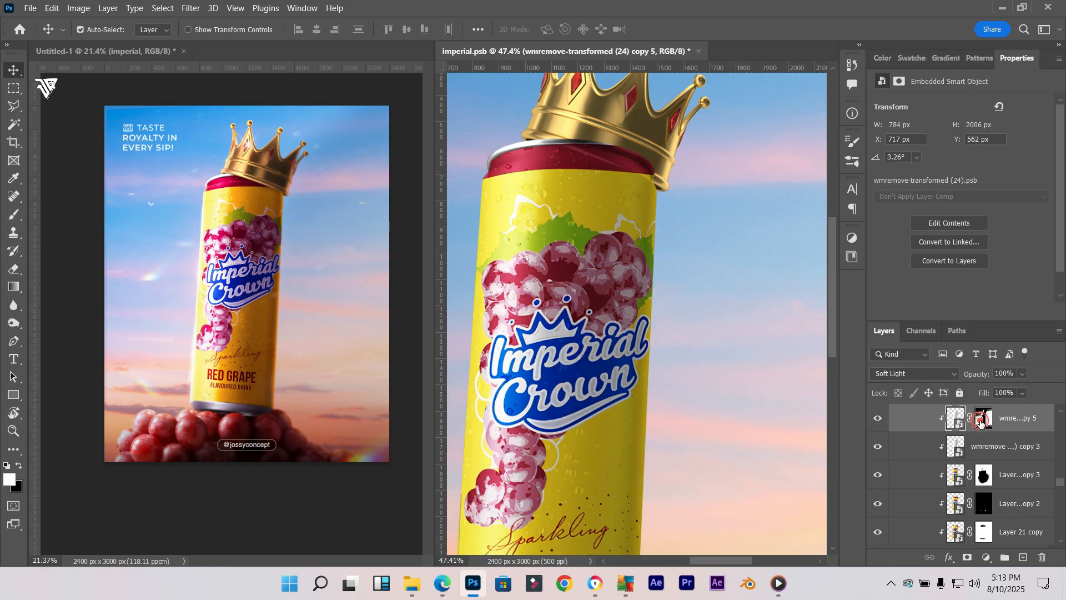
{"action": "left_click", "coordinate": [926, 380]}
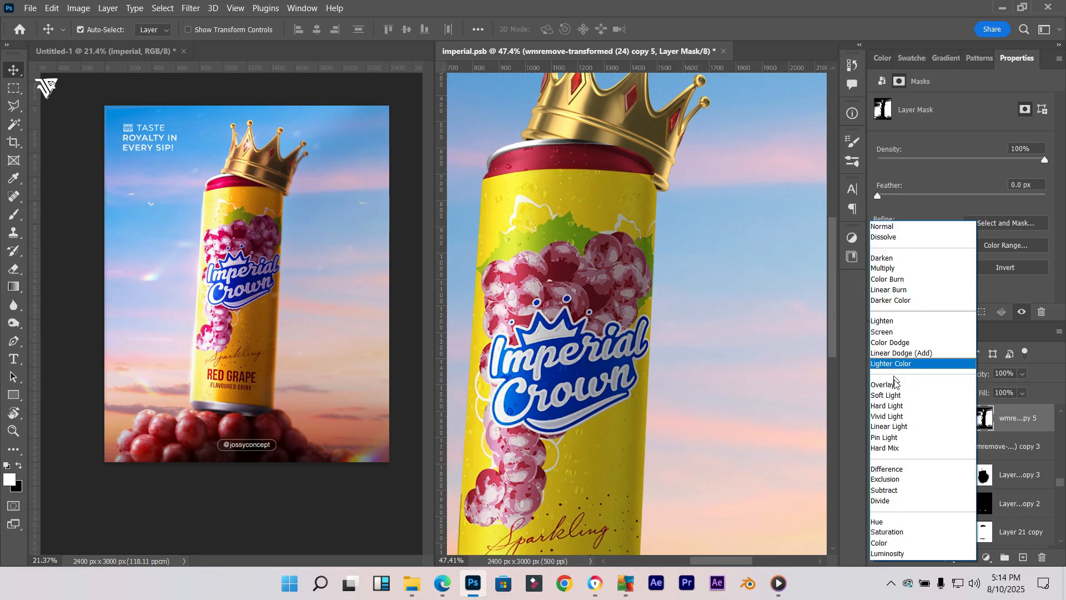
{"action": "left_click", "coordinate": [888, 395]}
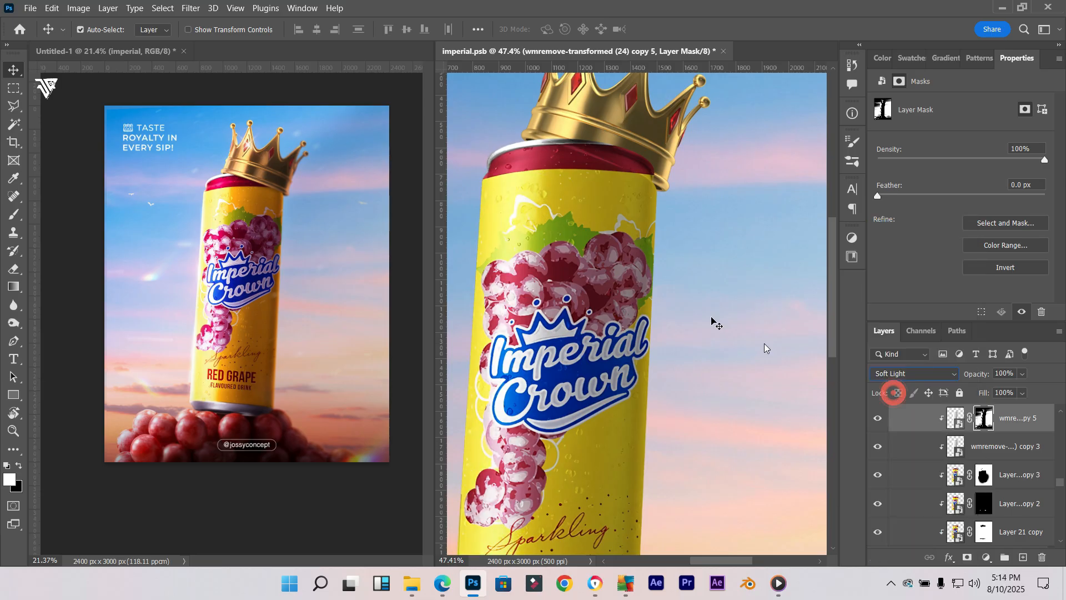
{"action": "left_click", "coordinate": [877, 420]}
{"action": "left_click", "coordinate": [877, 420]}
{"action": "left_click", "coordinate": [876, 420]}
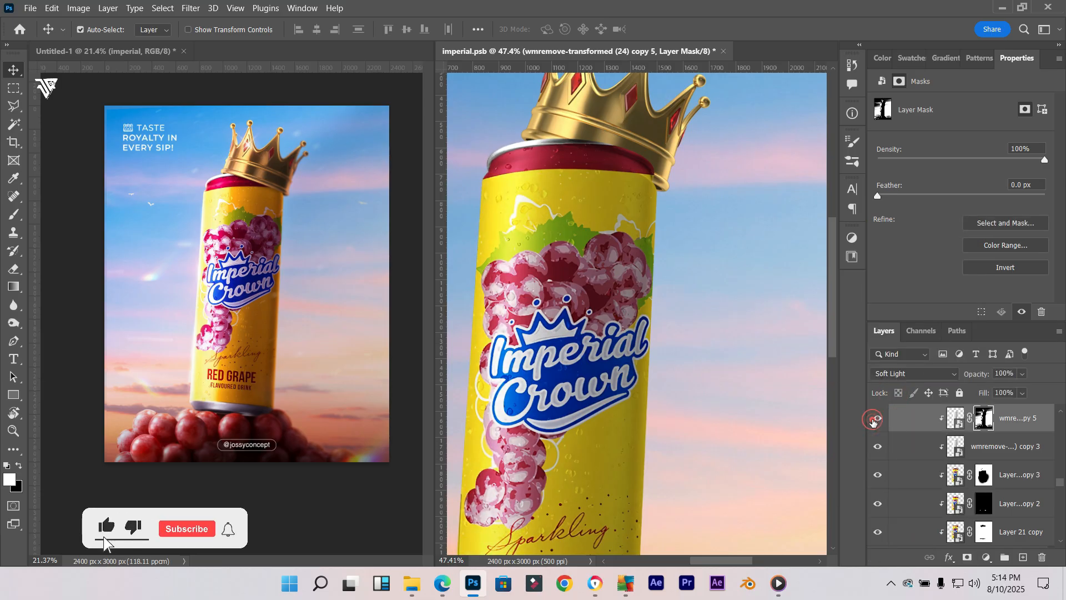
Select and show the Color Balance 2 adjustment, and compare the label's colours with and without it
{"action": "scroll", "coordinate": [969, 424], "scroll_direction": "up", "scroll_amount": 3}
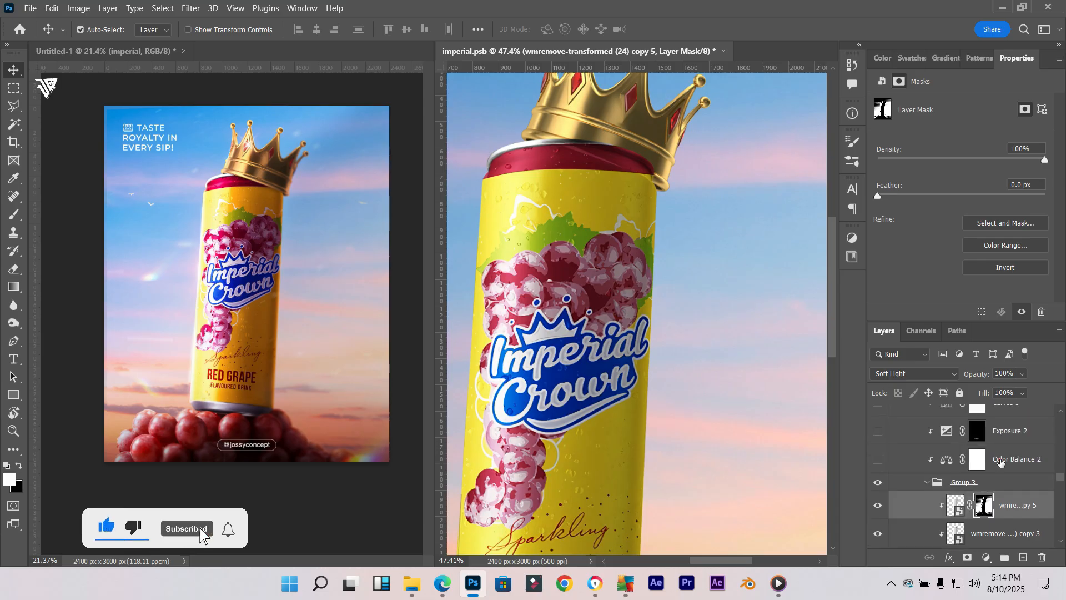
{"action": "left_click", "coordinate": [1001, 460]}
{"action": "left_click", "coordinate": [878, 459]}
{"action": "left_click", "coordinate": [877, 462]}
{"action": "left_click", "coordinate": [877, 462]}
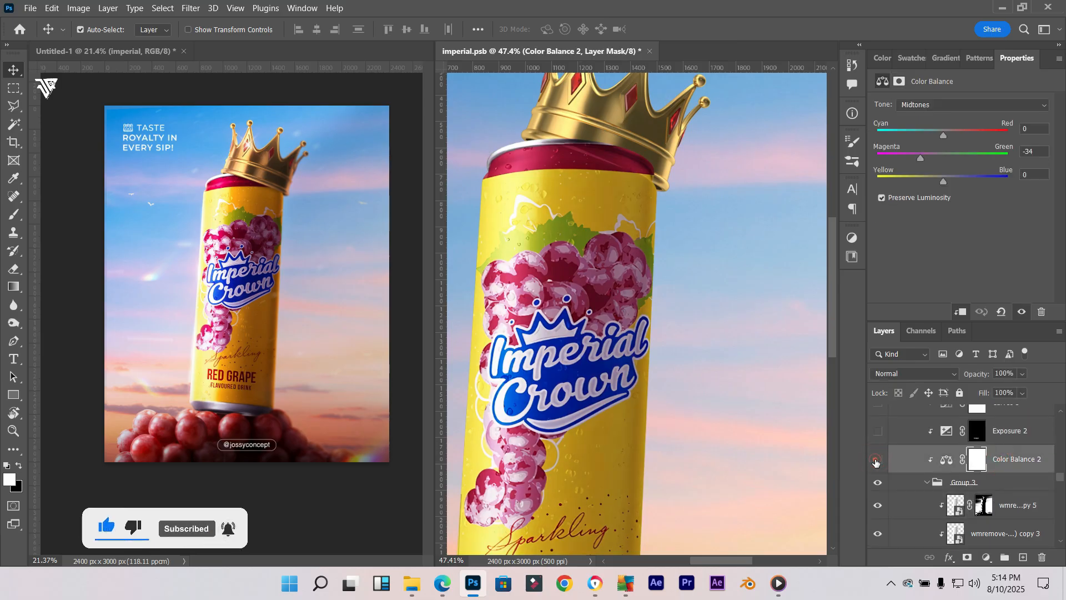
{"action": "left_click", "coordinate": [876, 462]}
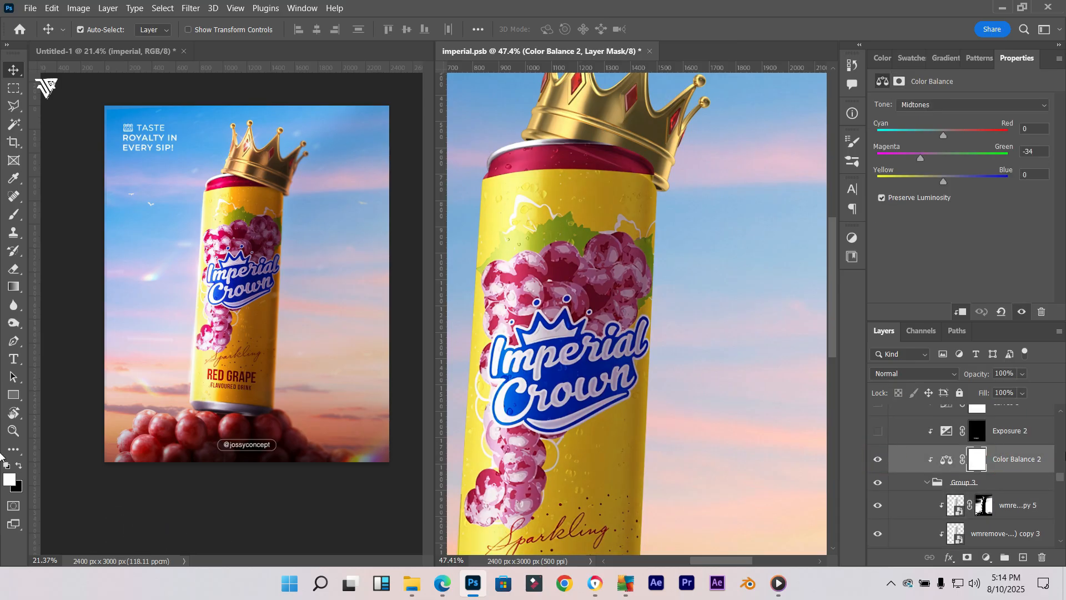
Select and show the Exposure 2 adjustment, and compare its shading at the can's base on the whole can
{"action": "left_click", "coordinate": [1005, 441]}
{"action": "left_click", "coordinate": [878, 433]}
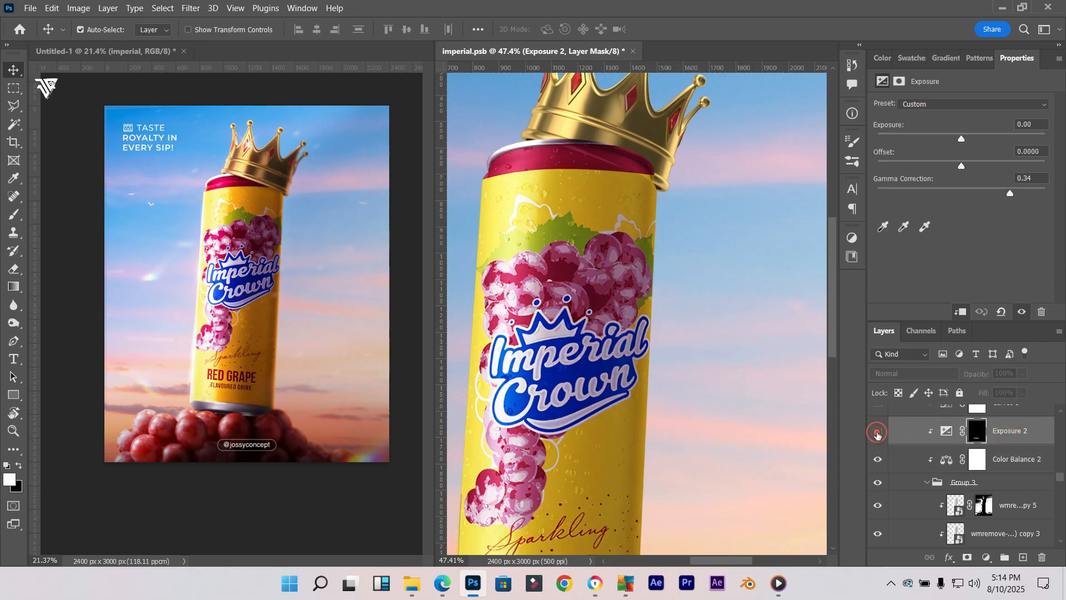
{"action": "left_click", "coordinate": [878, 433]}
{"action": "left_click", "coordinate": [877, 433]}
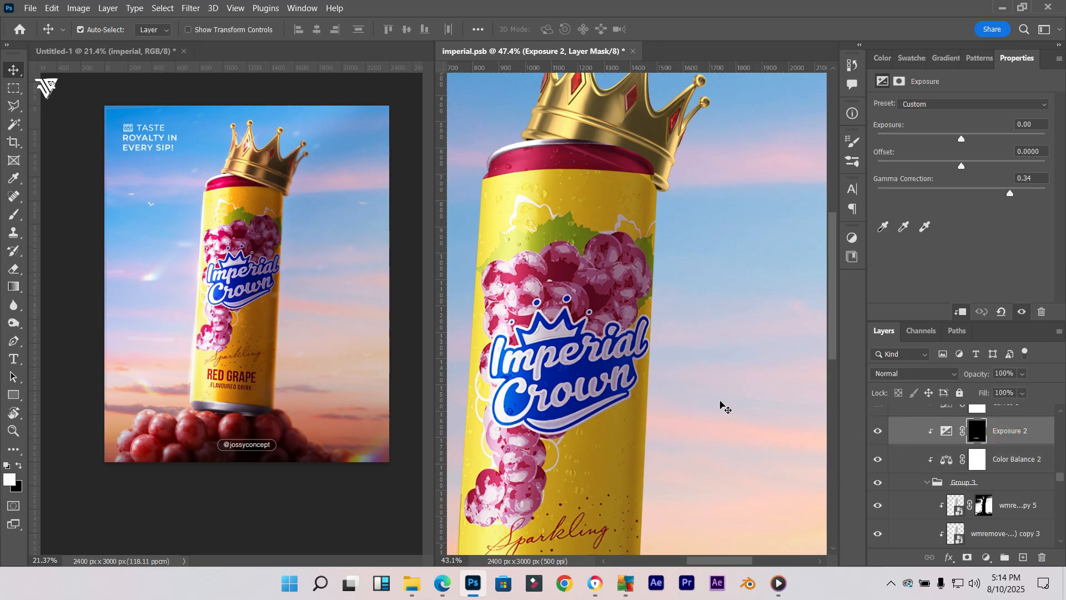
{"action": "scroll", "coordinate": [722, 407], "scroll_direction": "down", "scroll_amount": 3}
{"action": "scroll", "coordinate": [757, 416], "scroll_direction": "down", "scroll_amount": 3}
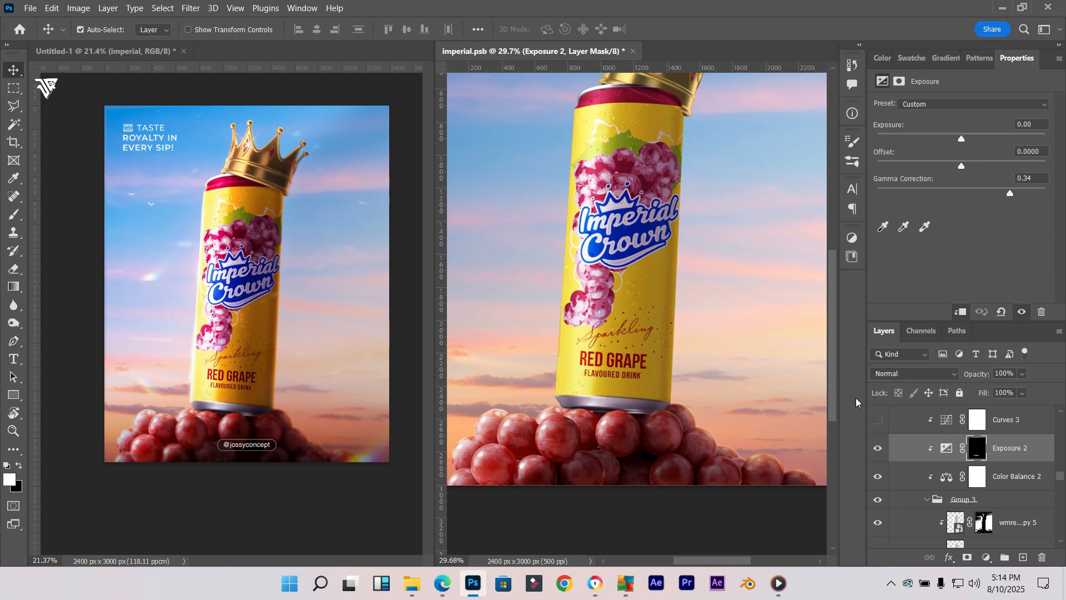
{"action": "left_click", "coordinate": [878, 448]}
{"action": "left_click", "coordinate": [879, 449]}
Select and show the Curves 3 adjustment, and compare the can's contrast with and without it
{"action": "scroll", "coordinate": [985, 457], "scroll_direction": "up", "scroll_amount": 2}
{"action": "left_click", "coordinate": [1020, 496]}
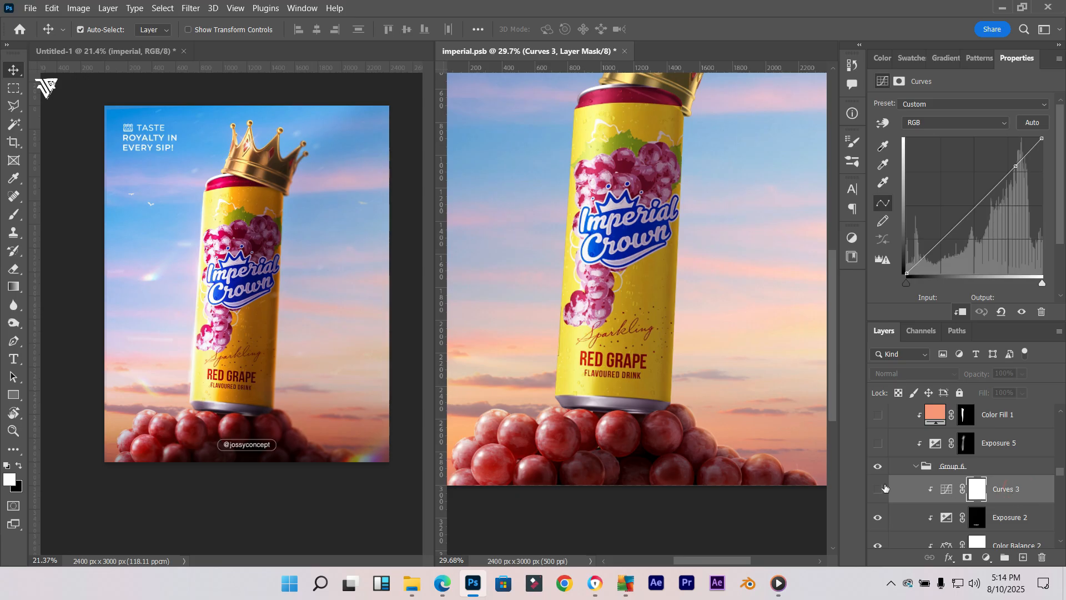
{"action": "left_click", "coordinate": [872, 494]}
{"action": "left_click", "coordinate": [873, 494]}
{"action": "left_click", "coordinate": [877, 493]}
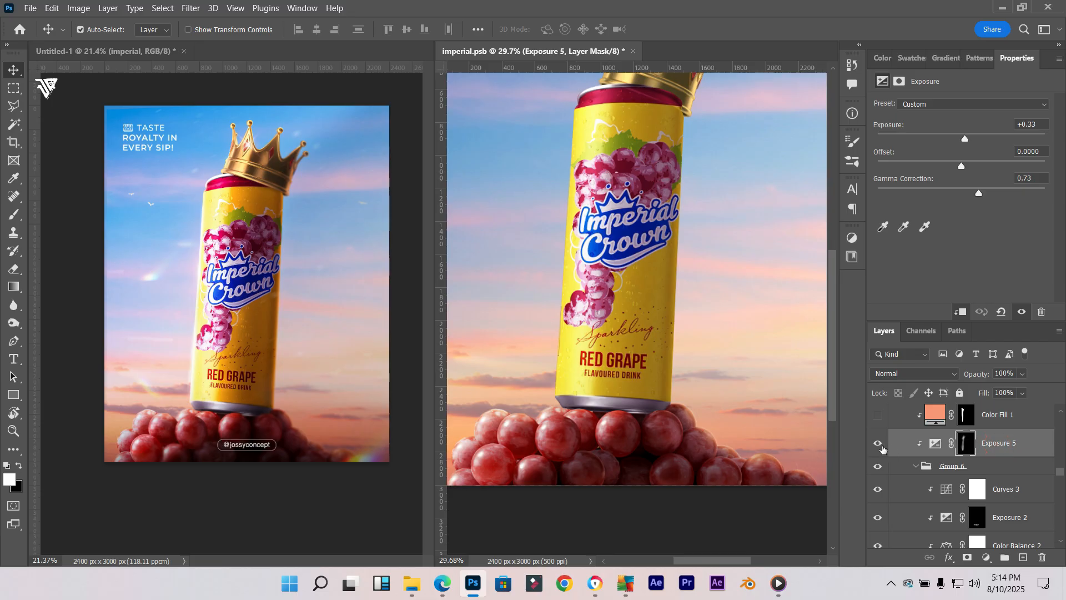
Compare the whole poster with the Exposure 5 adjustment hidden and shown, leaving it visible
{"action": "left_click", "coordinate": [879, 444]}
{"action": "left_click", "coordinate": [878, 444]}
{"action": "scroll", "coordinate": [665, 355], "scroll_direction": "down", "scroll_amount": 2}
{"action": "scroll", "coordinate": [666, 356], "scroll_direction": "down", "scroll_amount": 1}
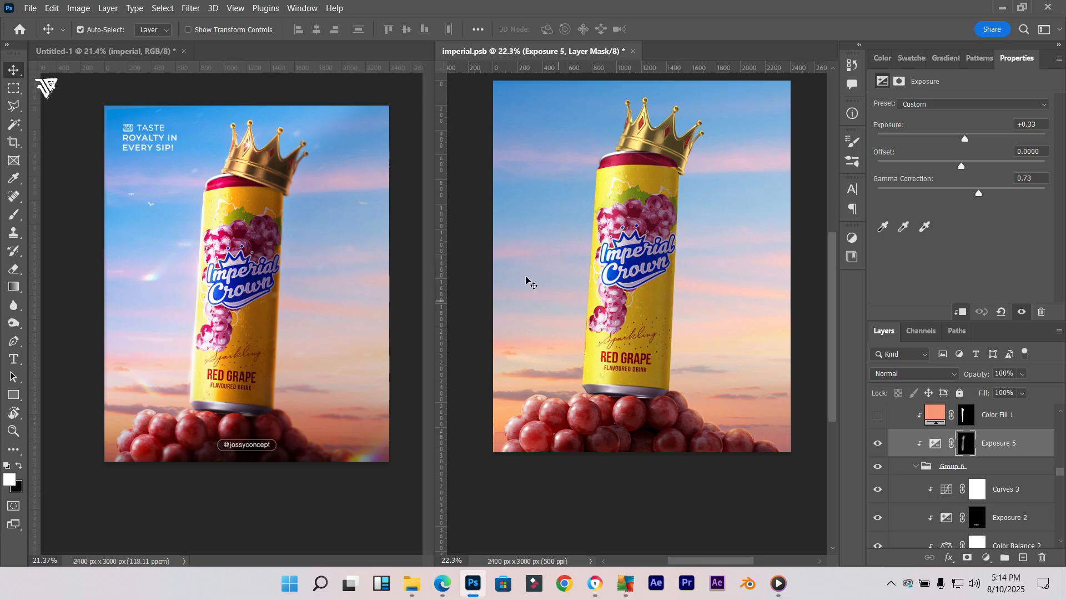
{"action": "left_click", "coordinate": [877, 453]}
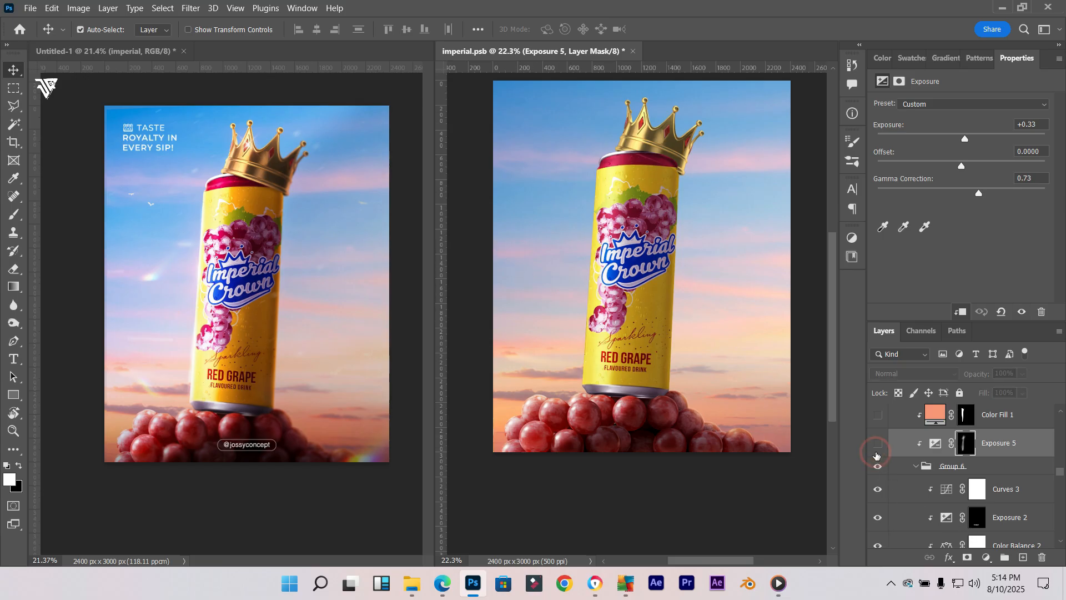
{"action": "left_click", "coordinate": [877, 453]}
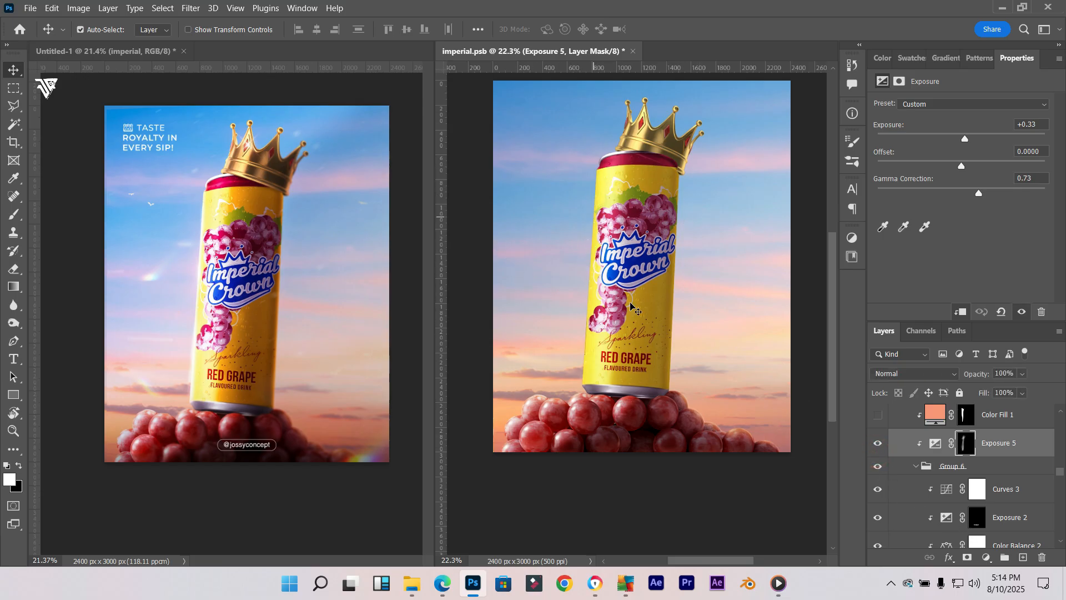
Select and show the Color Fill 1 layer, and check the salmon tint it screens onto the can
{"action": "scroll", "coordinate": [967, 426], "scroll_direction": "up", "scroll_amount": 1}
{"action": "left_click", "coordinate": [944, 432]}
{"action": "left_click", "coordinate": [878, 431]}
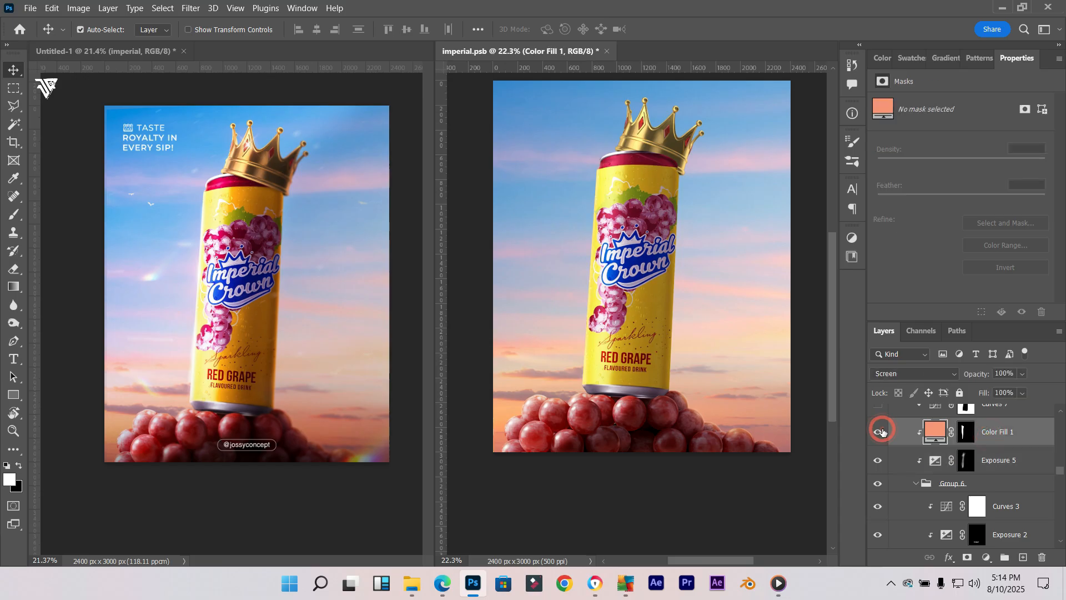
{"action": "left_click", "coordinate": [883, 431]}
Select and show the Curves 7 adjustment to brighten the can's edges
{"action": "scroll", "coordinate": [976, 482], "scroll_direction": "up", "scroll_amount": 2}
{"action": "left_click", "coordinate": [1016, 443]}
{"action": "left_click", "coordinate": [871, 447]}
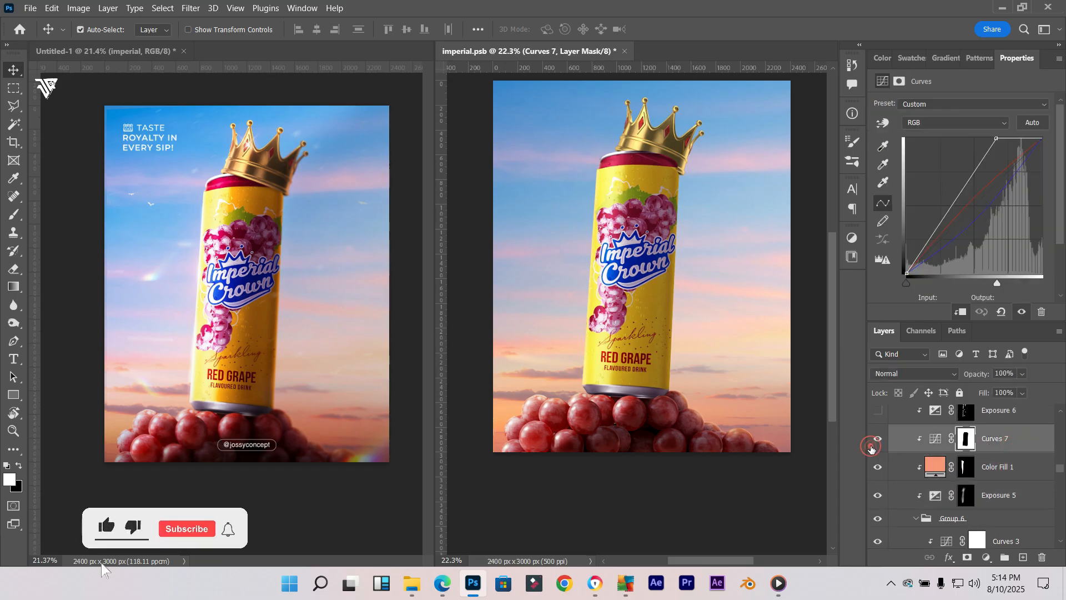
Compare the can's edges with the Curves 7 adjustment hidden and shown, leaving it visible
{"action": "left_click", "coordinate": [872, 447]}
{"action": "left_click", "coordinate": [873, 441]}
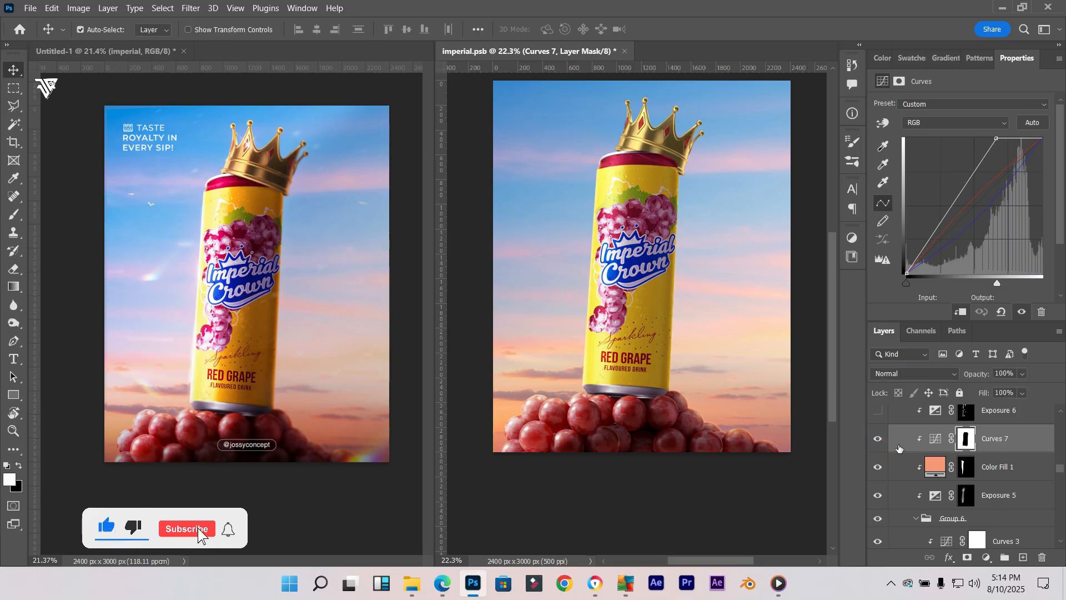
{"action": "left_click", "coordinate": [876, 444]}
{"action": "left_click", "coordinate": [876, 444]}
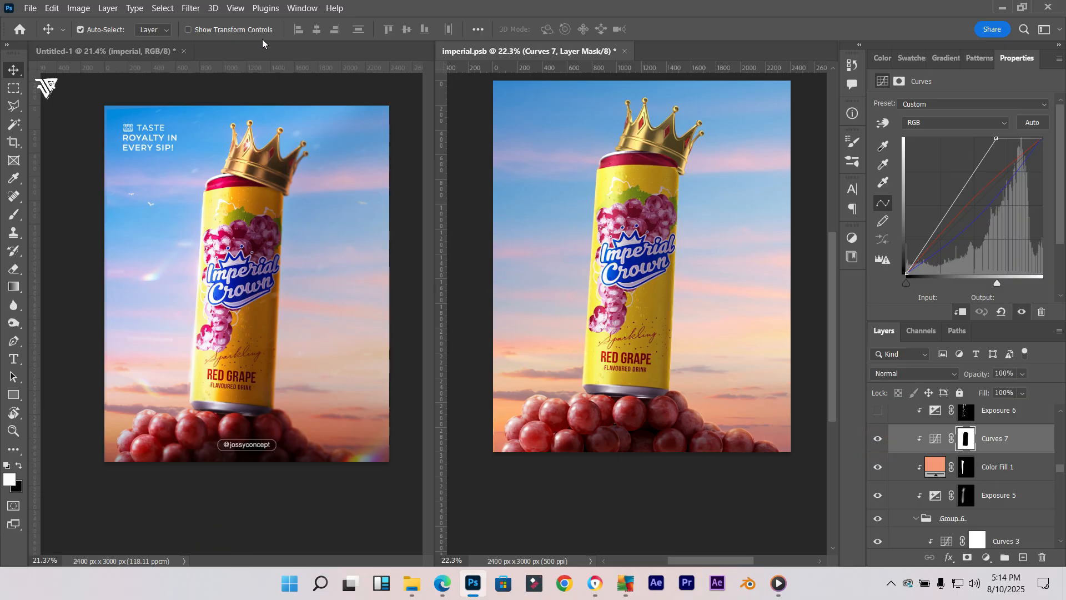
{"action": "left_click", "coordinate": [163, 8]}
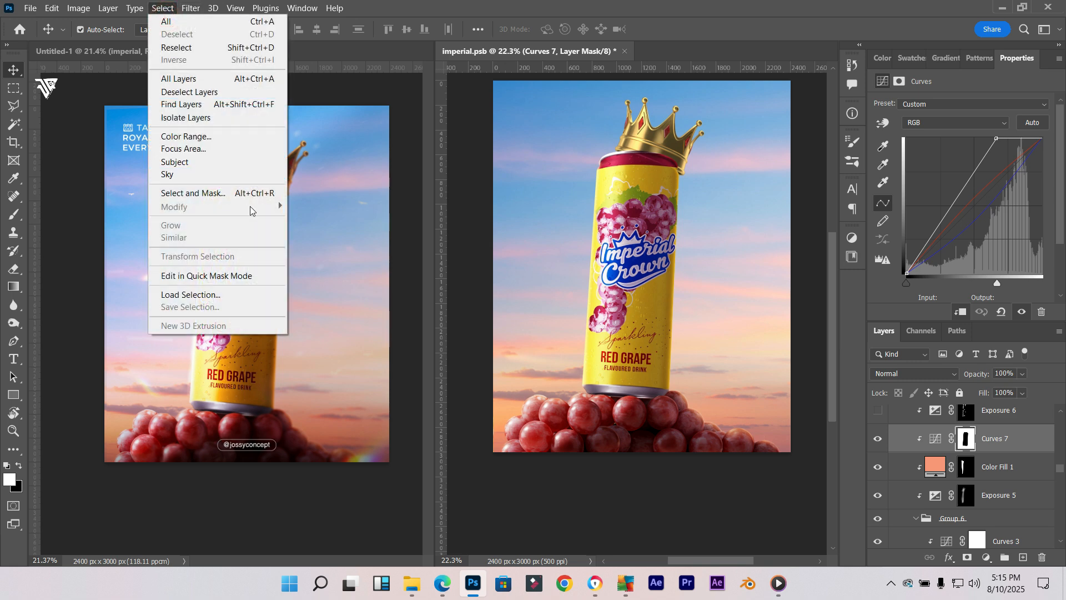
{"action": "left_click", "coordinate": [1044, 444]}
{"action": "left_click", "coordinate": [1043, 442]}
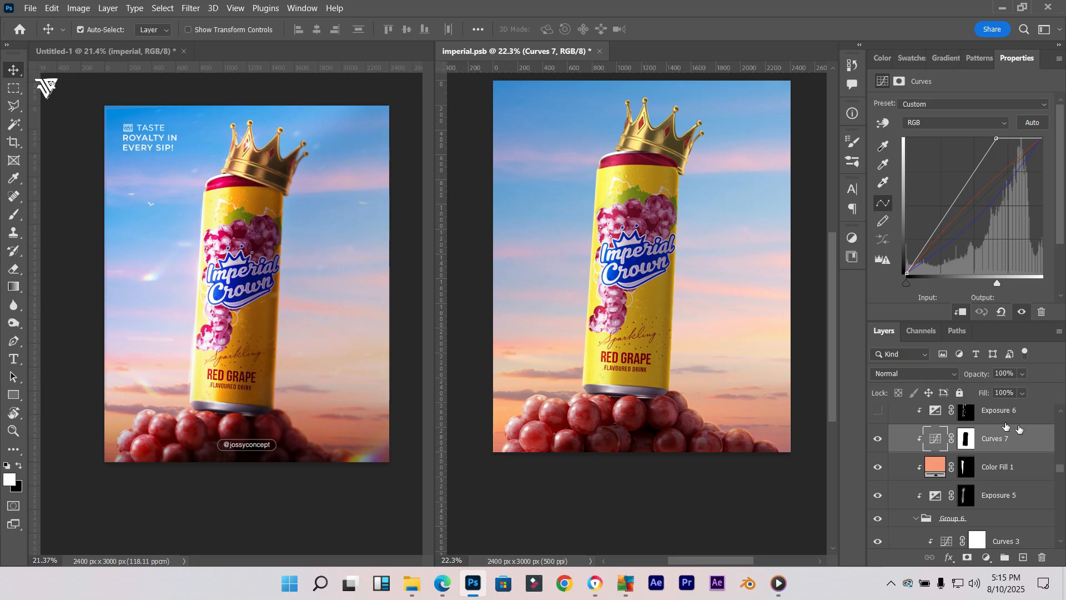
Select and show the Exposure 6 adjustment, and check its effect on the can's label and highlights up close
{"action": "scroll", "coordinate": [917, 422], "scroll_direction": "up", "scroll_amount": 2}
{"action": "left_click", "coordinate": [1018, 464]}
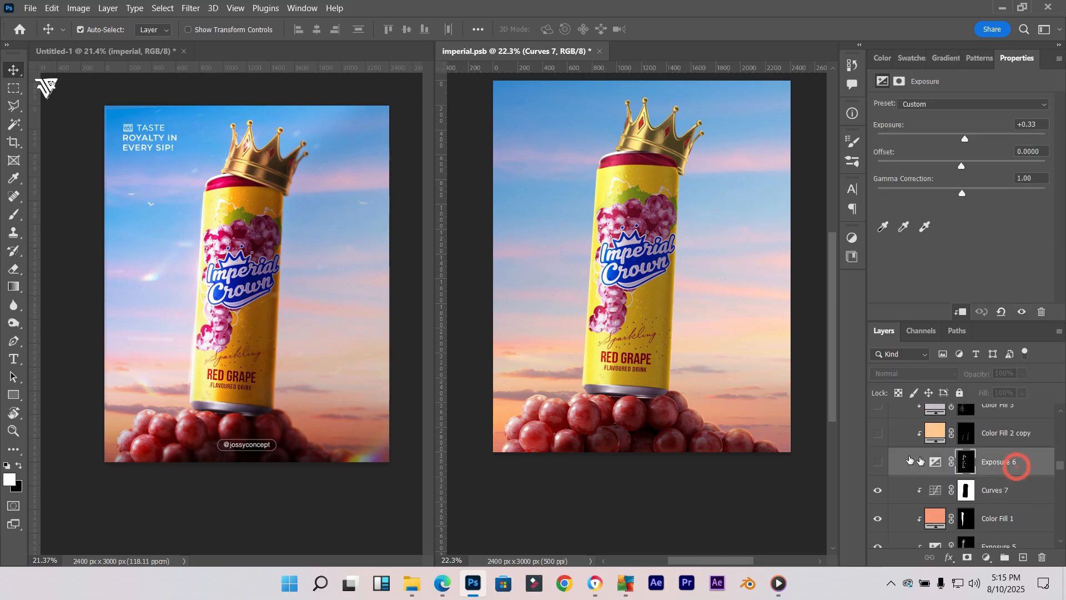
{"action": "left_click", "coordinate": [878, 463]}
{"action": "left_click", "coordinate": [878, 464]}
{"action": "left_click", "coordinate": [878, 464]}
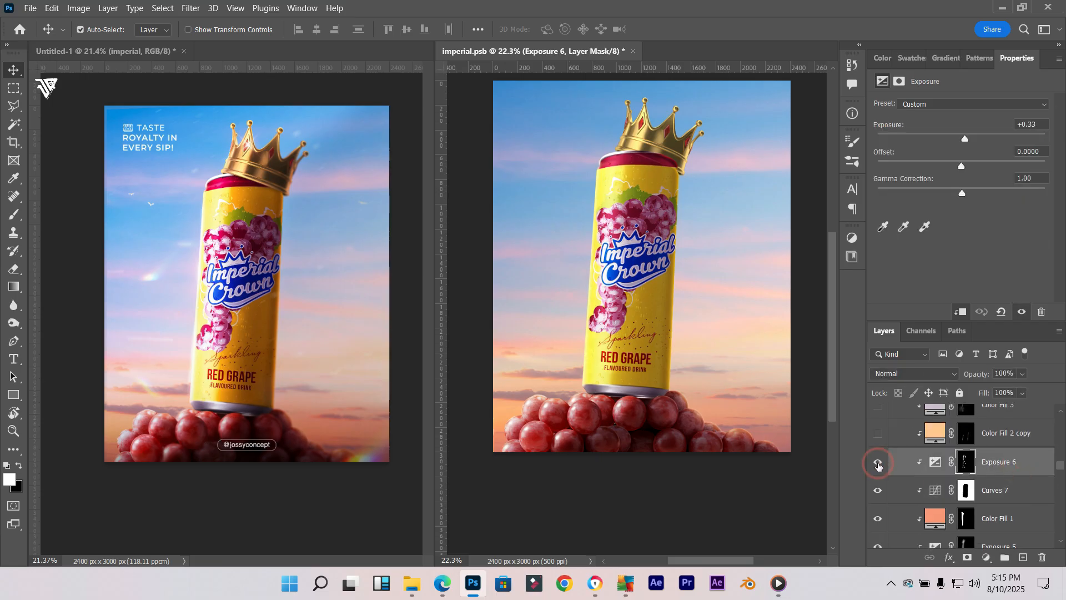
{"action": "left_click", "coordinate": [878, 464]}
{"action": "left_click", "coordinate": [878, 464]}
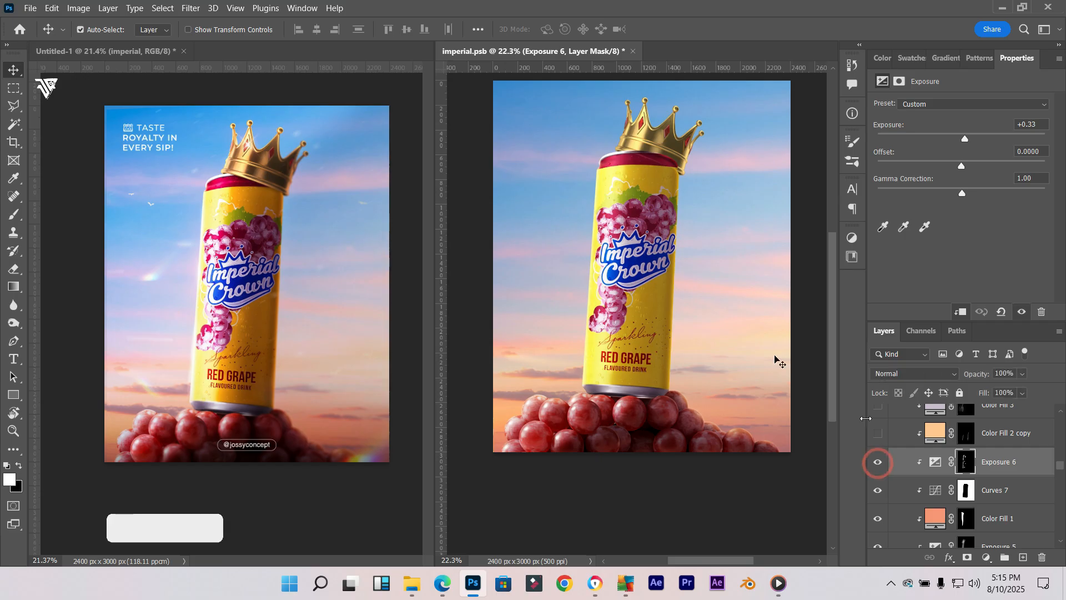
{"action": "scroll", "coordinate": [644, 196], "scroll_direction": "up", "scroll_amount": 3}
{"action": "scroll", "coordinate": [644, 195], "scroll_direction": "up", "scroll_amount": 3}
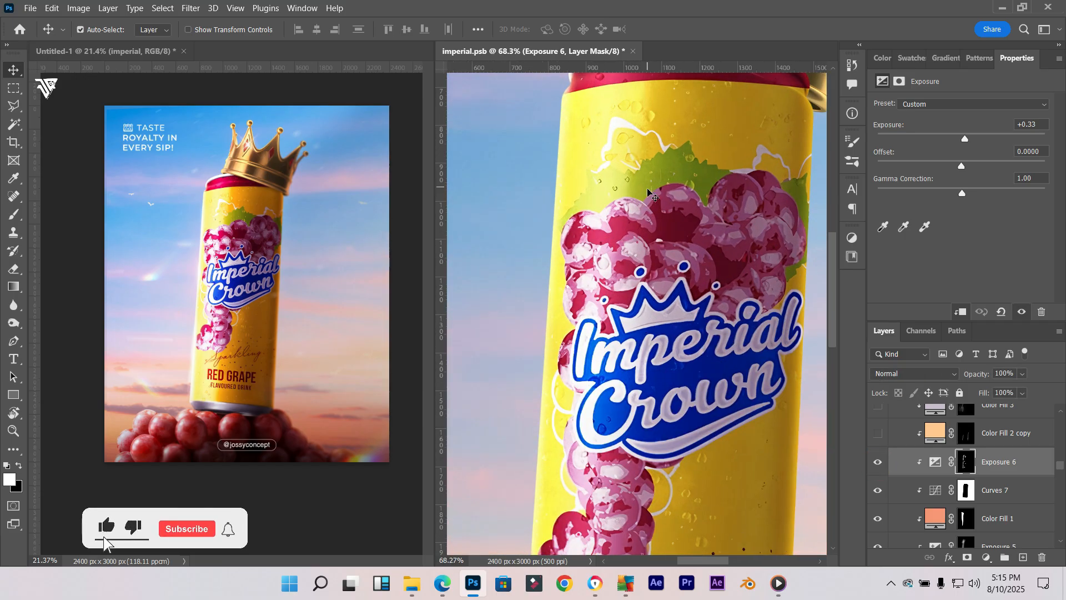
{"action": "scroll", "coordinate": [649, 194], "scroll_direction": "down", "scroll_amount": 3}
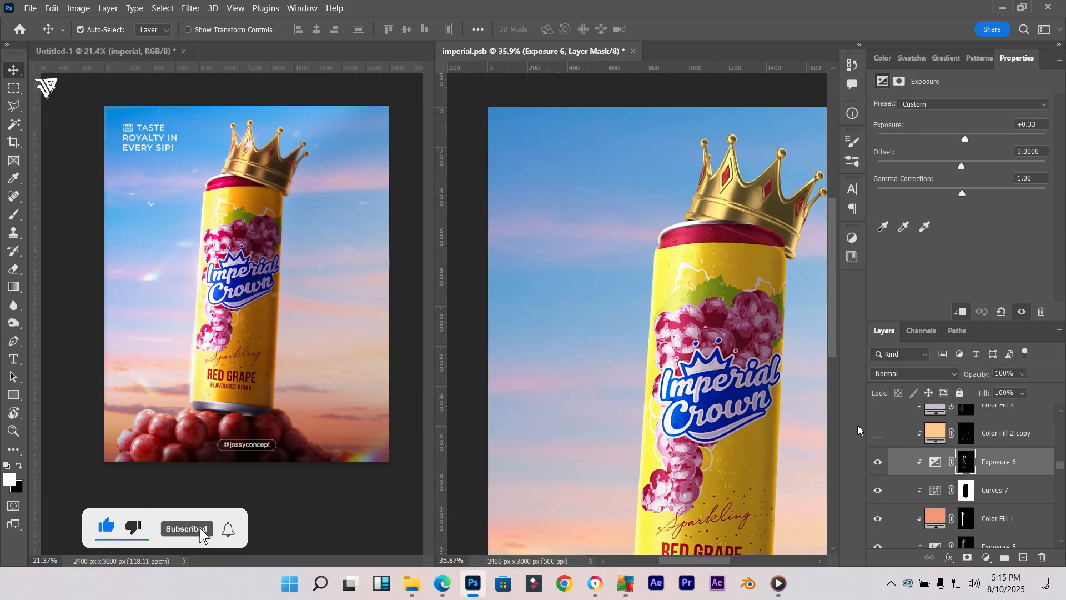
Show the Color Fill 2 copy and Color Fill 3 layers to tint the can
{"action": "left_click", "coordinate": [878, 433]}
{"action": "left_click", "coordinate": [874, 436]}
{"action": "left_click", "coordinate": [874, 436]}
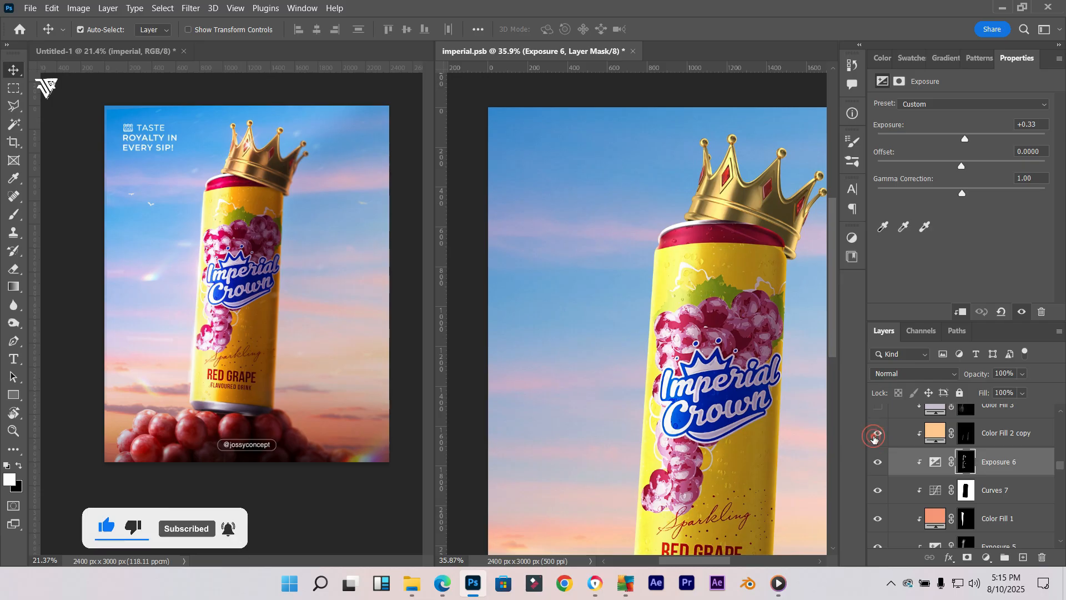
{"action": "scroll", "coordinate": [682, 459], "scroll_direction": "down", "scroll_amount": 3}
{"action": "scroll", "coordinate": [908, 462], "scroll_direction": "up", "scroll_amount": 1}
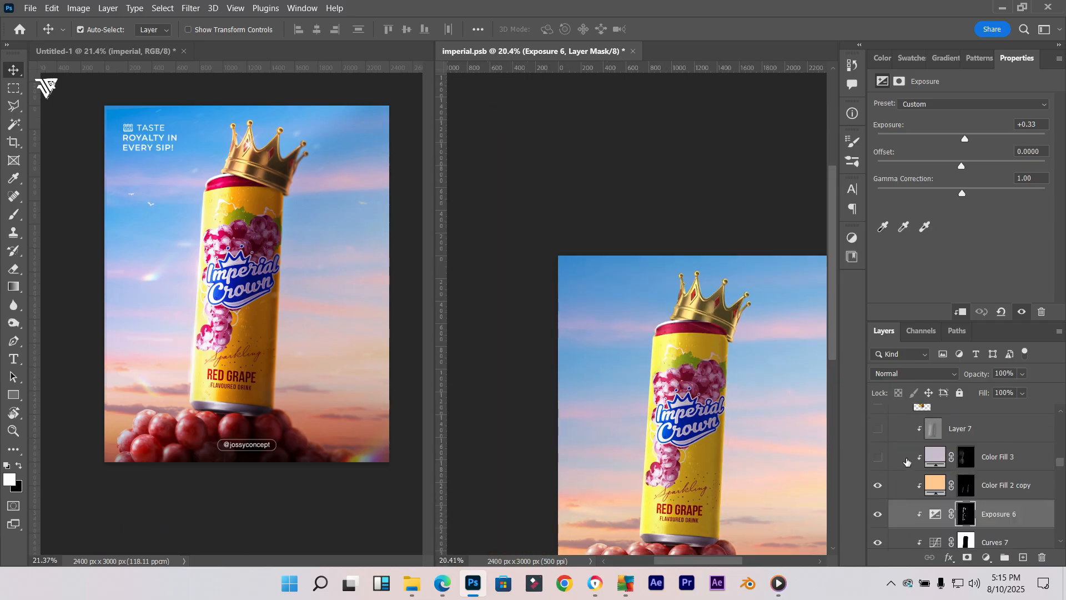
{"action": "left_click", "coordinate": [875, 459]}
{"action": "left_click", "coordinate": [871, 465]}
Select and show Layer 7, and compare the can with and without its Overlay shading
{"action": "left_click", "coordinate": [983, 434]}
{"action": "left_click", "coordinate": [884, 431]}
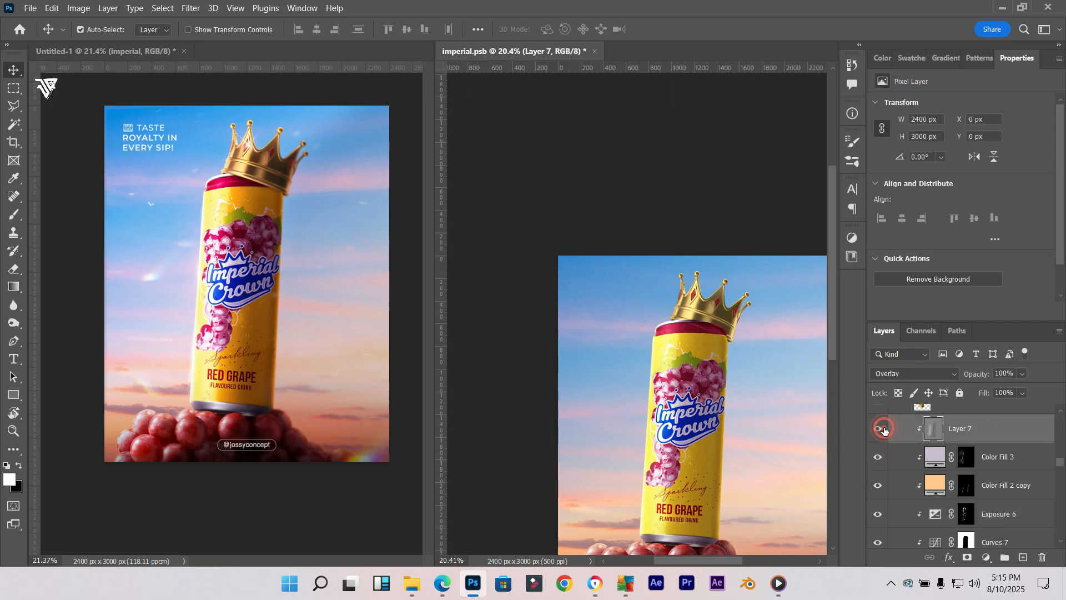
{"action": "left_click", "coordinate": [885, 431]}
{"action": "left_click", "coordinate": [879, 430]}
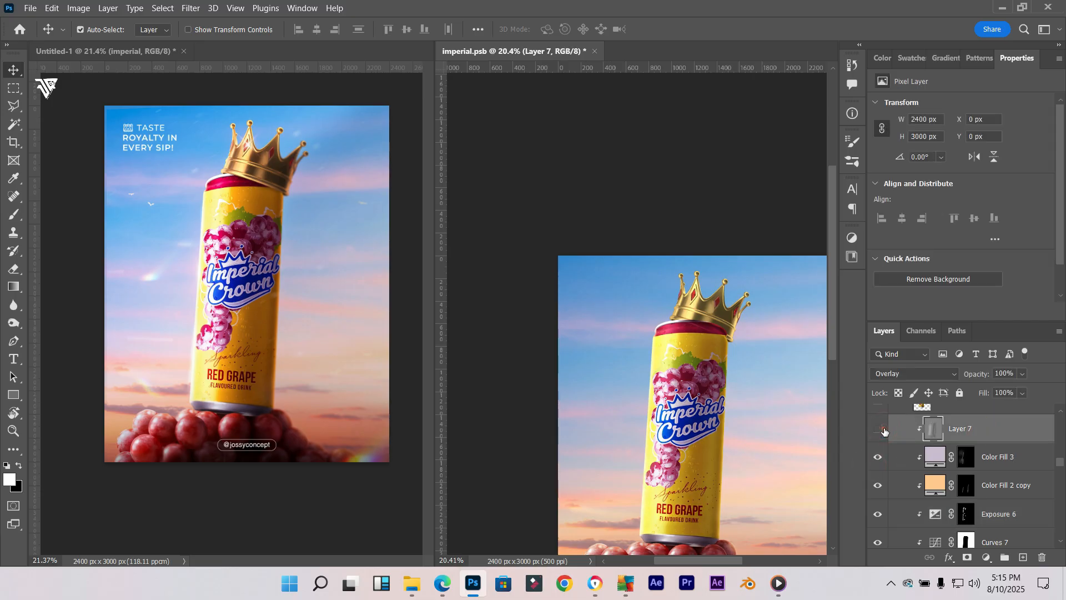
{"action": "left_click", "coordinate": [885, 431]}
{"action": "left_click", "coordinate": [884, 431]}
Temporarily set Layer 7's blend mode to Normal to inspect its grey can shading, and return it to Overlay
{"action": "left_click", "coordinate": [904, 375]}
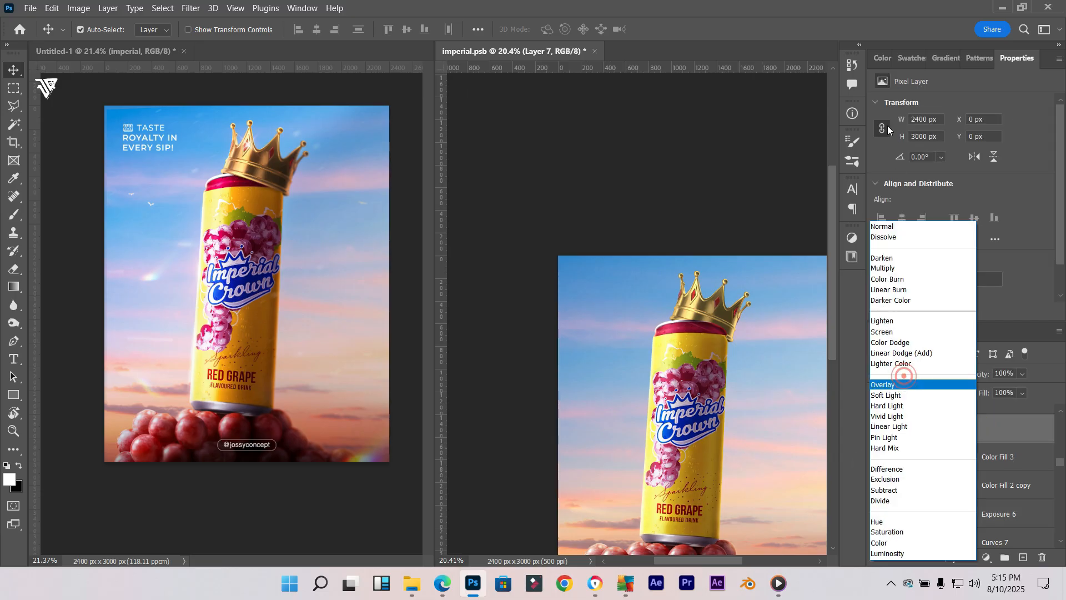
{"action": "left_click", "coordinate": [882, 226]}
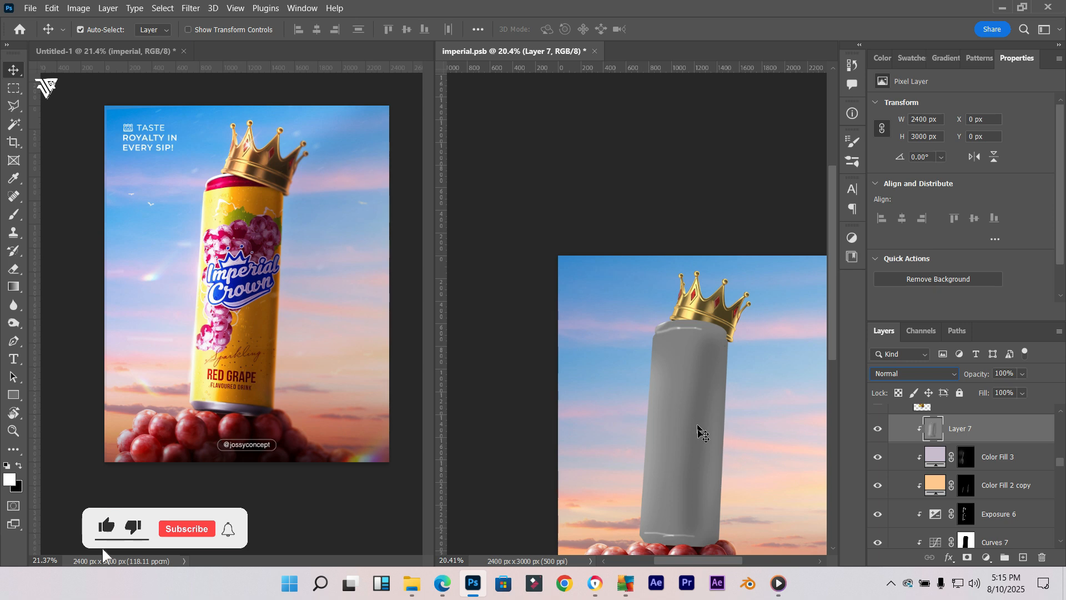
{"action": "left_click_drag", "start_coordinate": [703, 463], "coordinate": [700, 488]}
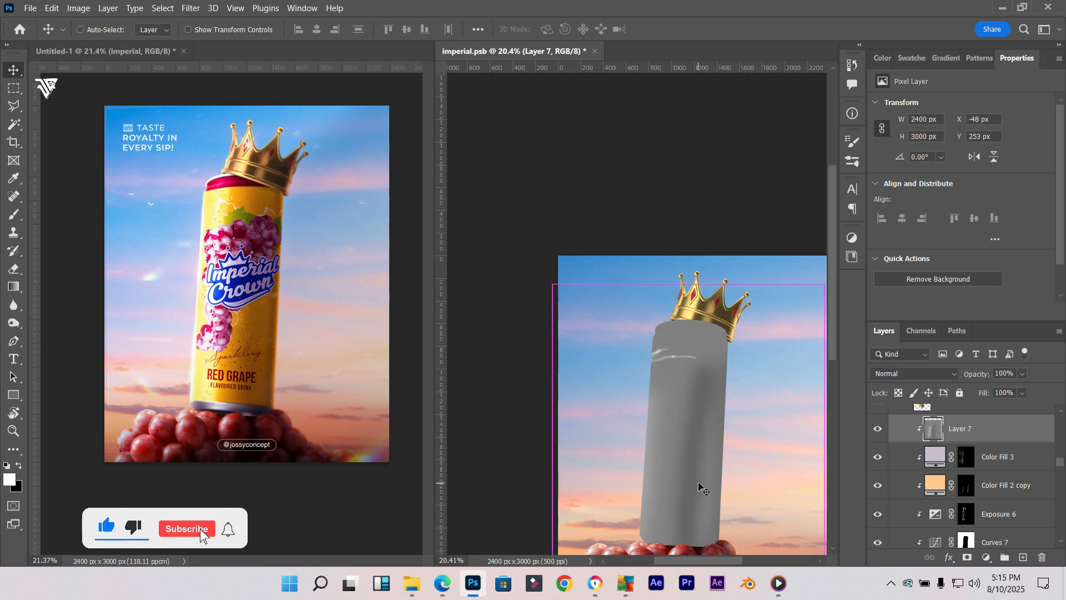
{"action": "key", "text": "ctrl+z"}
{"action": "scroll", "coordinate": [722, 447], "scroll_direction": "up", "scroll_amount": 4}
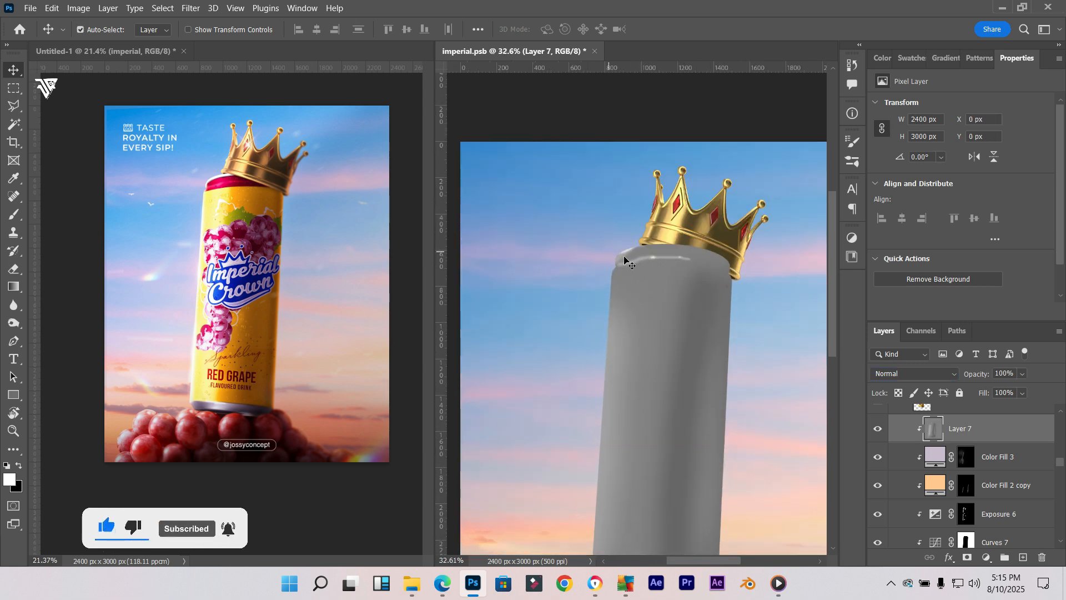
{"action": "scroll", "coordinate": [639, 331], "scroll_direction": "down", "scroll_amount": 5}
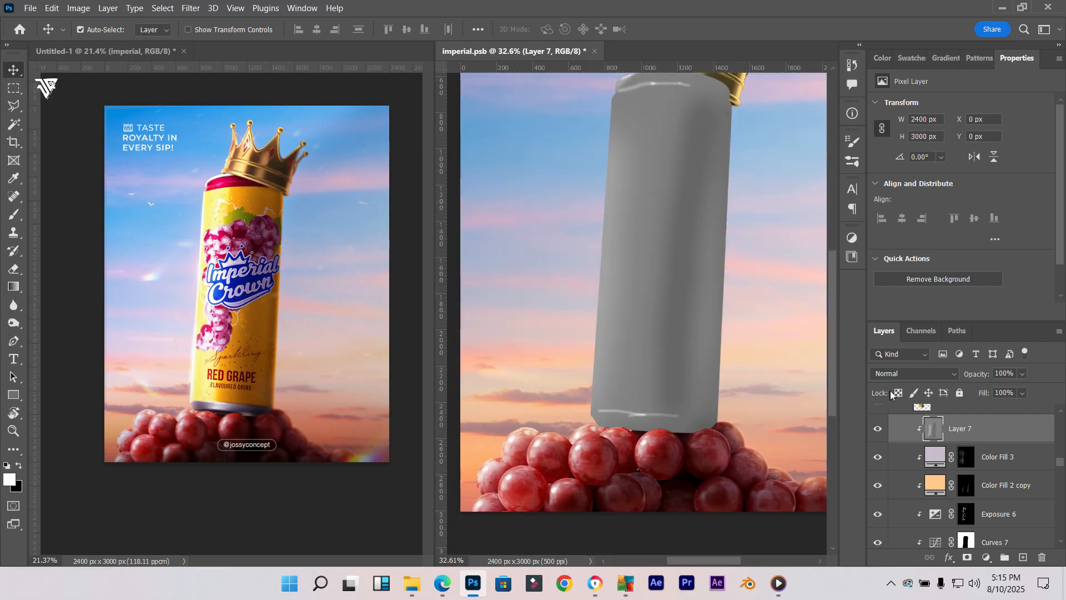
{"action": "left_click", "coordinate": [911, 373]}
{"action": "left_click", "coordinate": [888, 383]}
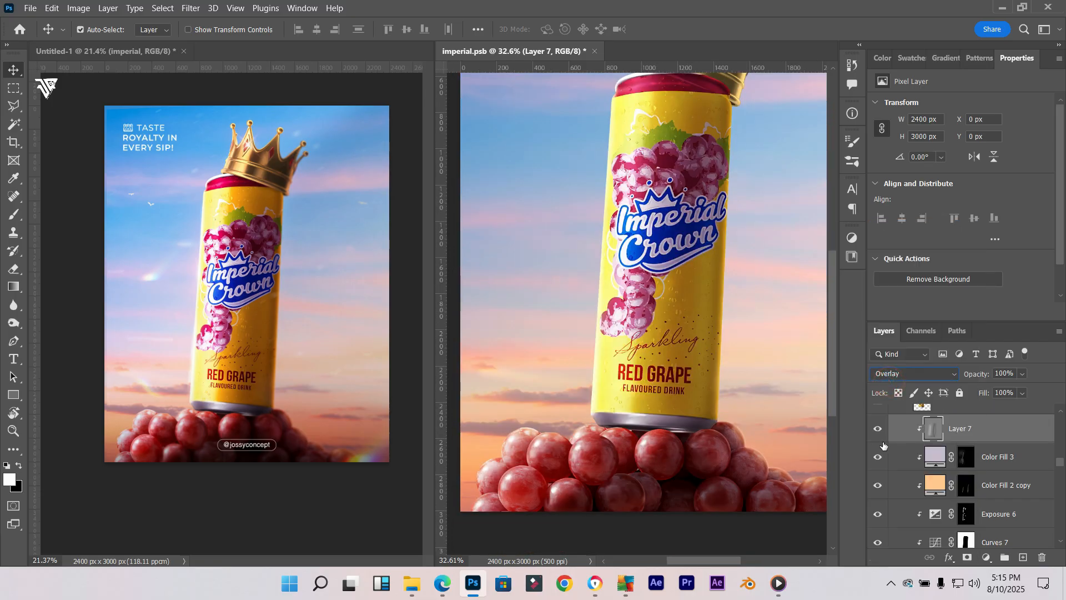
Compare how the can's base meets the grapes with the Group 2 layer mask disabled and enabled
{"action": "scroll", "coordinate": [885, 445], "scroll_direction": "up", "scroll_amount": 5}
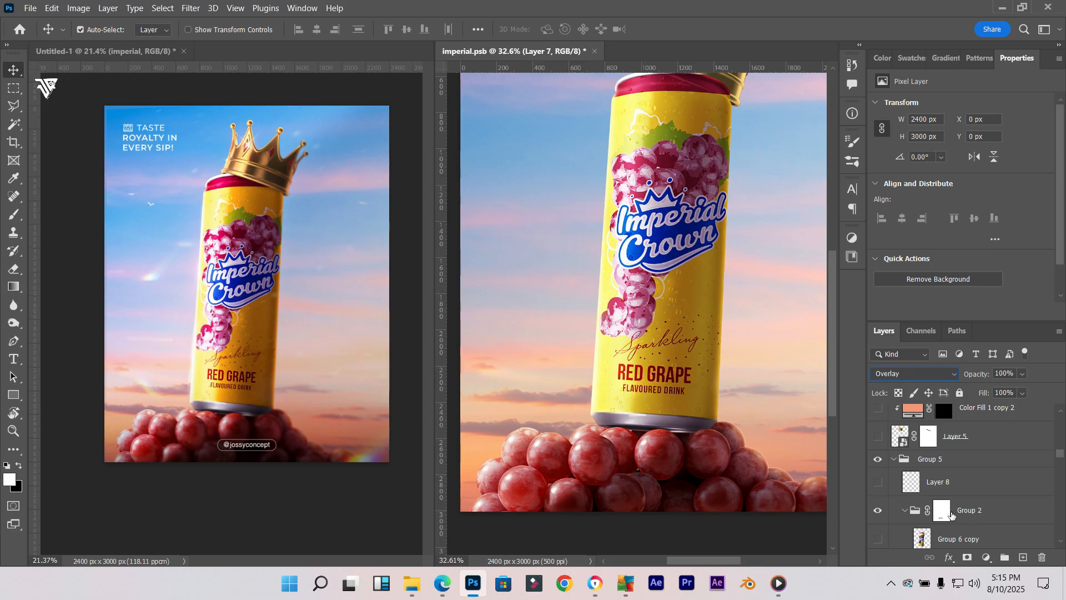
{"action": "scroll", "coordinate": [689, 286], "scroll_direction": "up", "scroll_amount": 5}
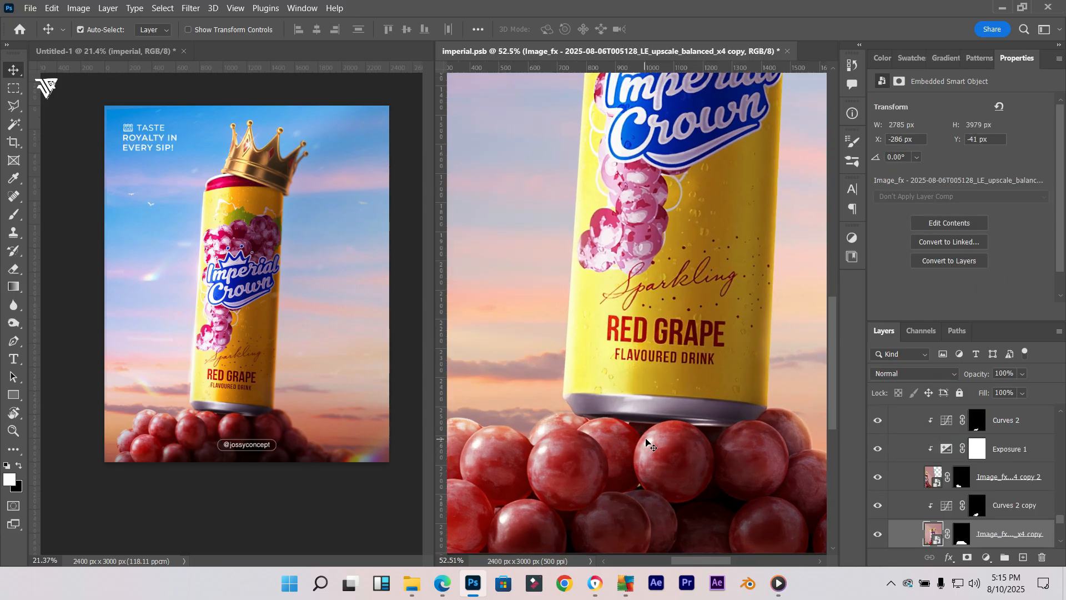
{"action": "scroll", "coordinate": [944, 444], "scroll_direction": "up", "scroll_amount": 3}
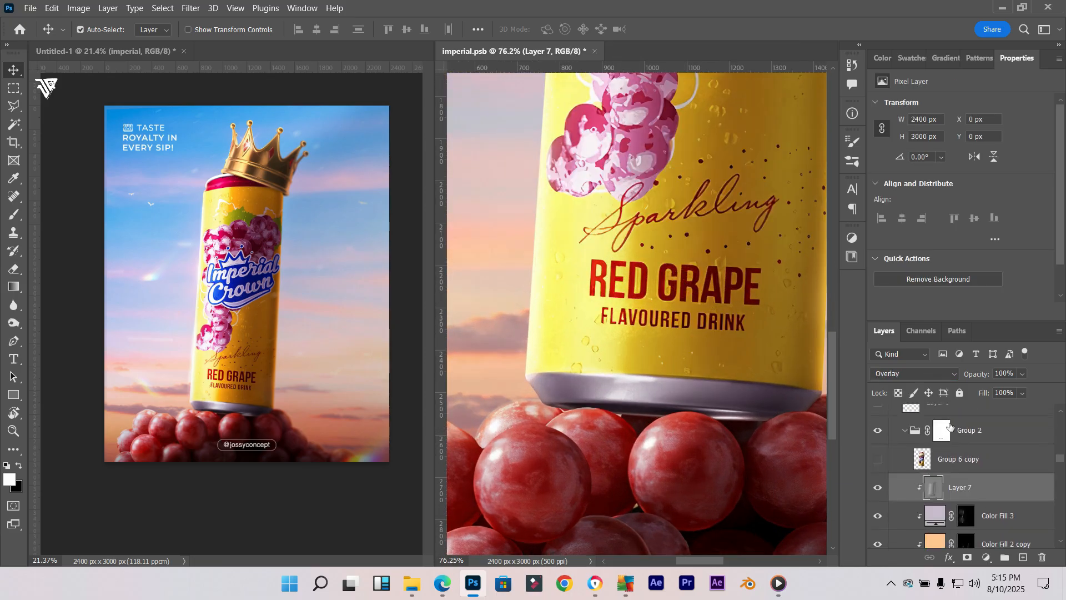
{"action": "right_click", "coordinate": [943, 428]}
{"action": "left_click", "coordinate": [948, 439]}
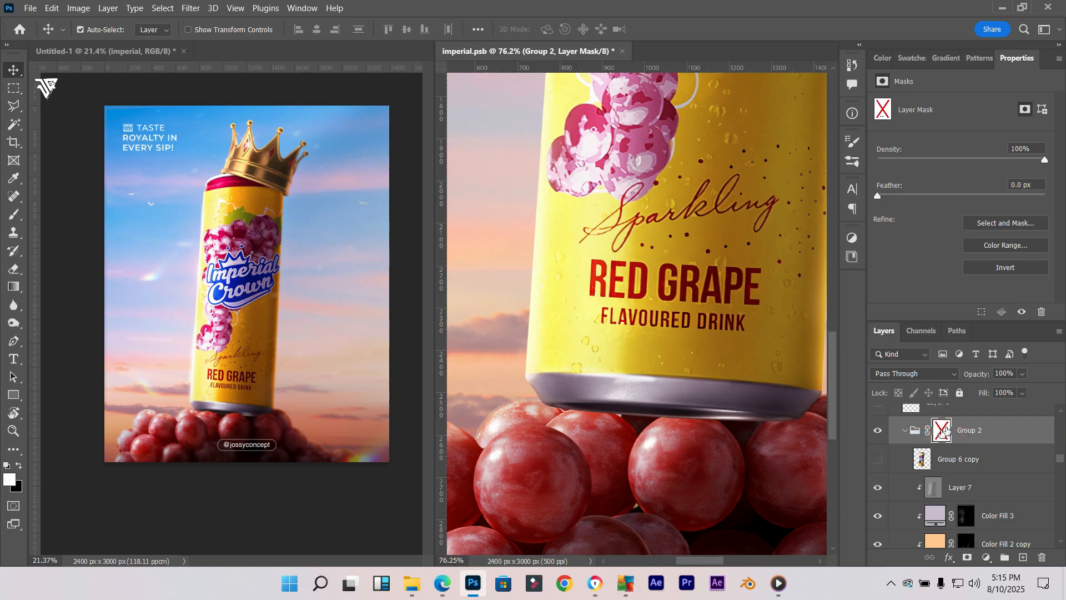
{"action": "left_click", "coordinate": [950, 428], "text": "shift"}
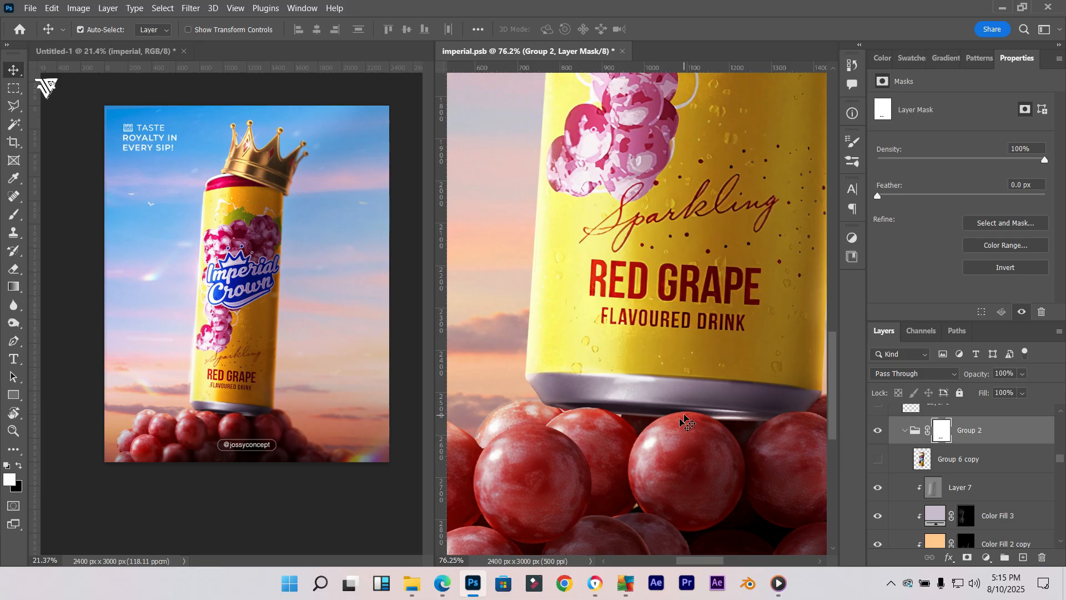
{"action": "scroll", "coordinate": [691, 431], "scroll_direction": "up", "scroll_amount": 3}
{"action": "scroll", "coordinate": [694, 431], "scroll_direction": "up", "scroll_amount": 1}
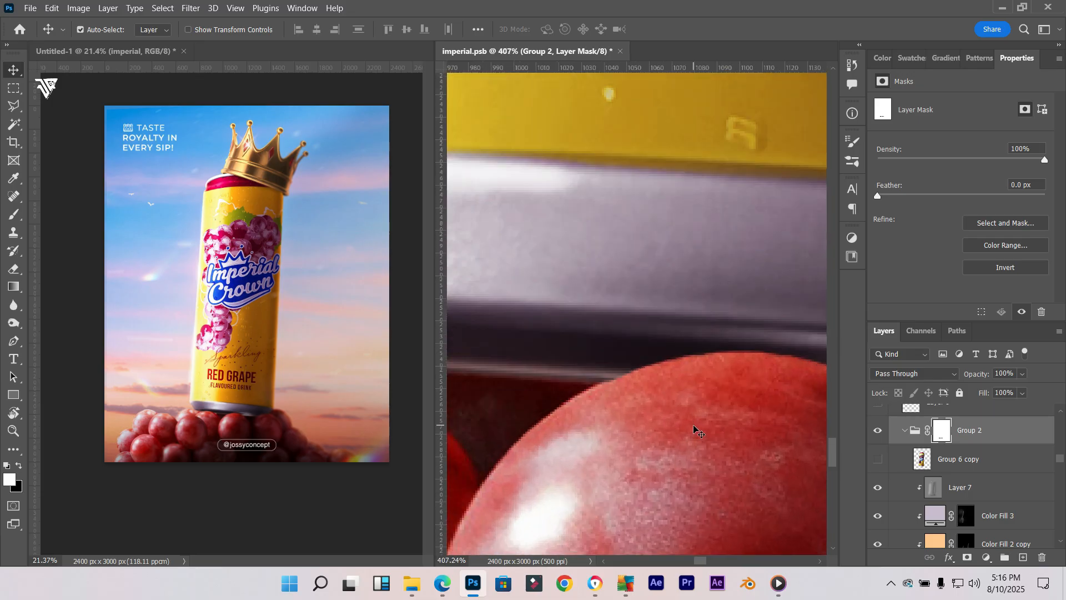
{"action": "scroll", "coordinate": [694, 431], "scroll_direction": "down", "scroll_amount": 4}
Show Layer 8 in Group 5, and compare the can with and without it
{"action": "scroll", "coordinate": [900, 482], "scroll_direction": "up", "scroll_amount": 3}
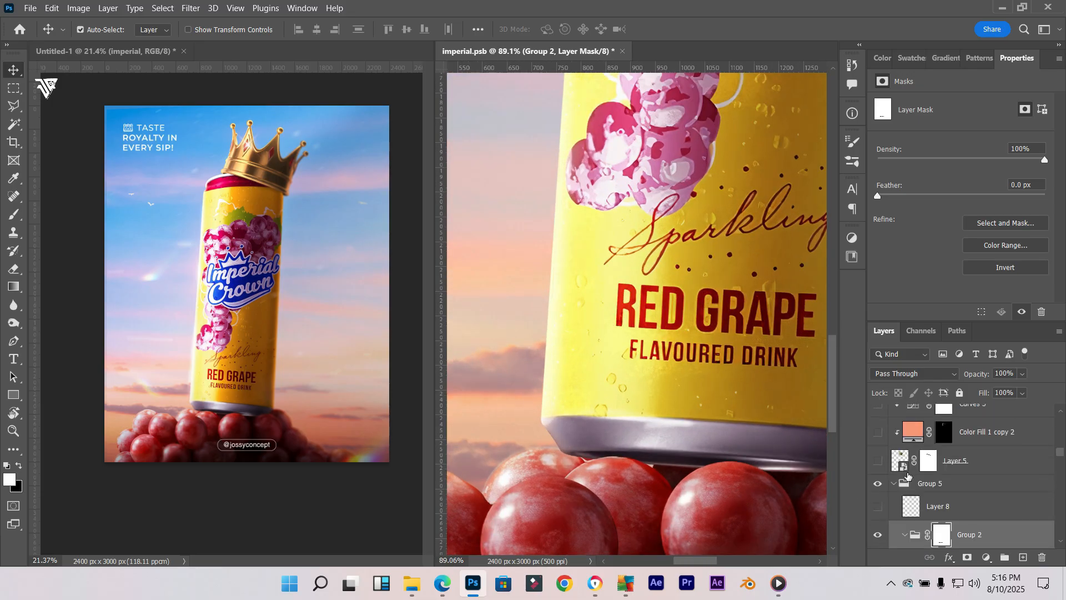
{"action": "left_click", "coordinate": [883, 511]}
{"action": "left_click", "coordinate": [883, 511]}
{"action": "scroll", "coordinate": [622, 418], "scroll_direction": "down", "scroll_amount": 6}
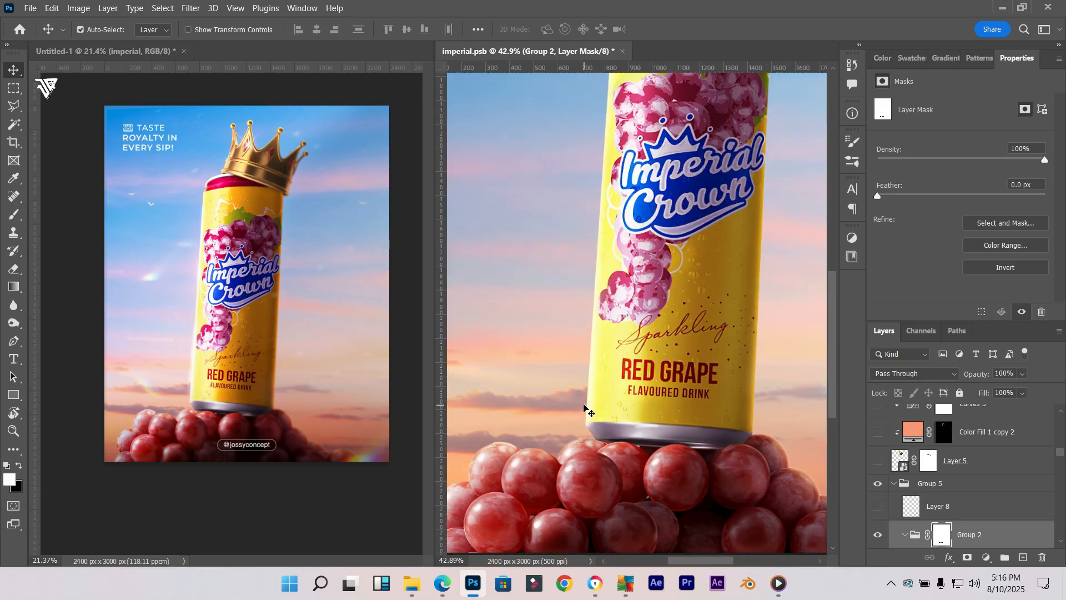
{"action": "left_click", "coordinate": [874, 505]}
{"action": "left_click", "coordinate": [874, 505]}
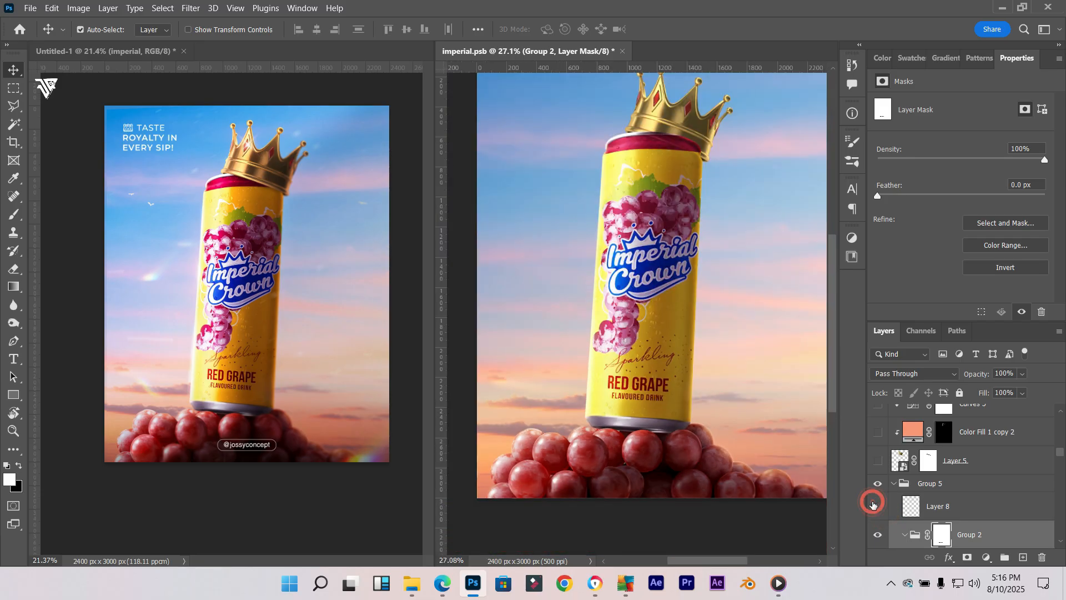
{"action": "left_click", "coordinate": [873, 504]}
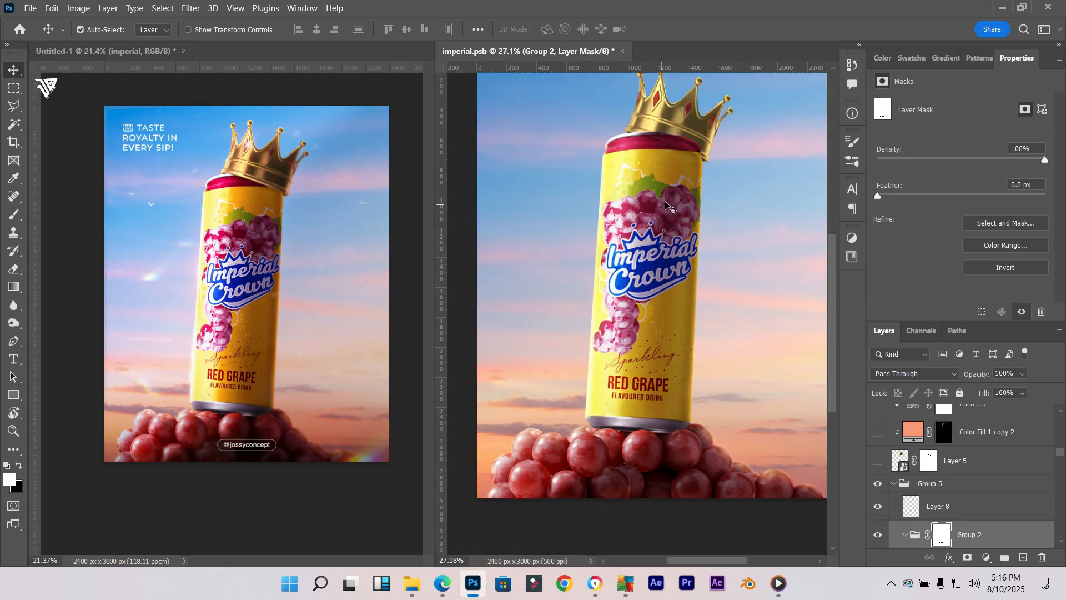
{"action": "scroll", "coordinate": [679, 158], "scroll_direction": "up", "scroll_amount": 2}
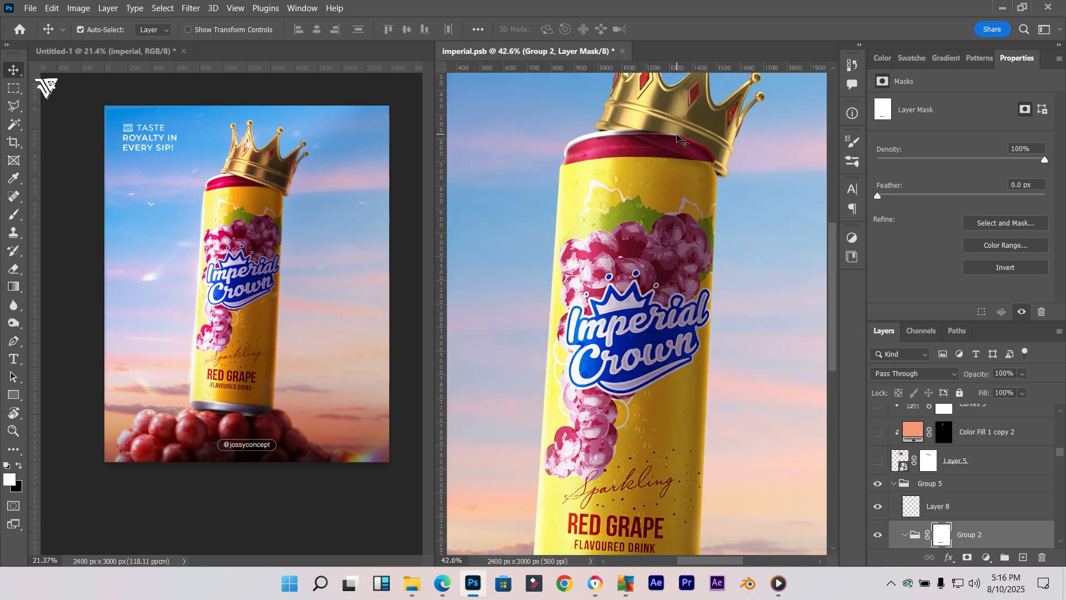
{"action": "scroll", "coordinate": [677, 149], "scroll_direction": "down", "scroll_amount": 1}
{"action": "scroll", "coordinate": [675, 149], "scroll_direction": "down", "scroll_amount": 1}
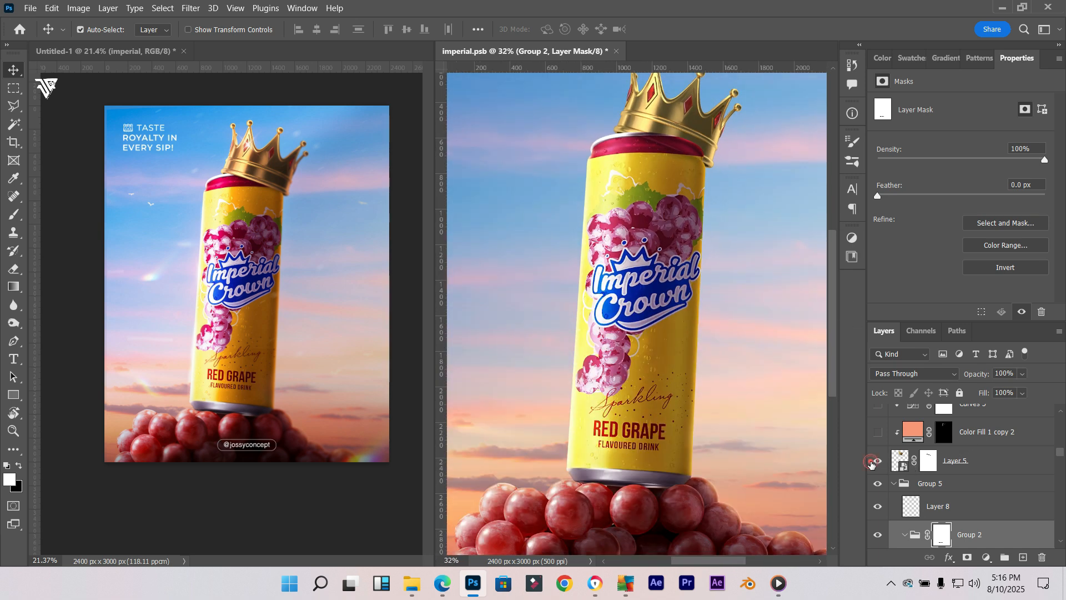
Show Layer 5 above Group 5, and compare the crown and can top with and without it
{"action": "left_click", "coordinate": [873, 463]}
{"action": "left_click", "coordinate": [873, 463]}
{"action": "left_click", "coordinate": [873, 464]}
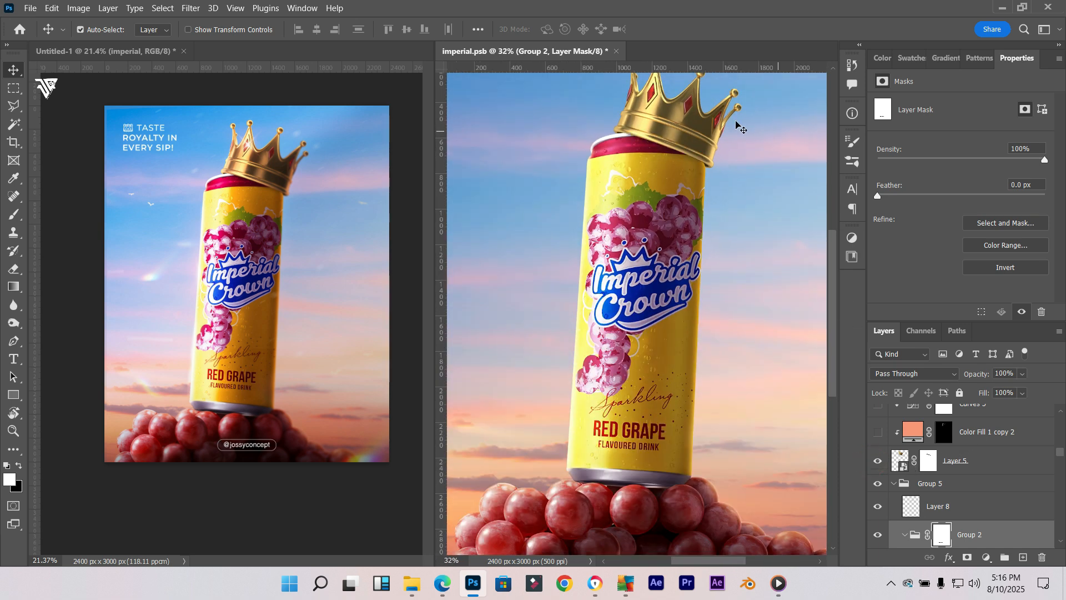
{"action": "scroll", "coordinate": [727, 150], "scroll_direction": "up", "scroll_amount": 3}
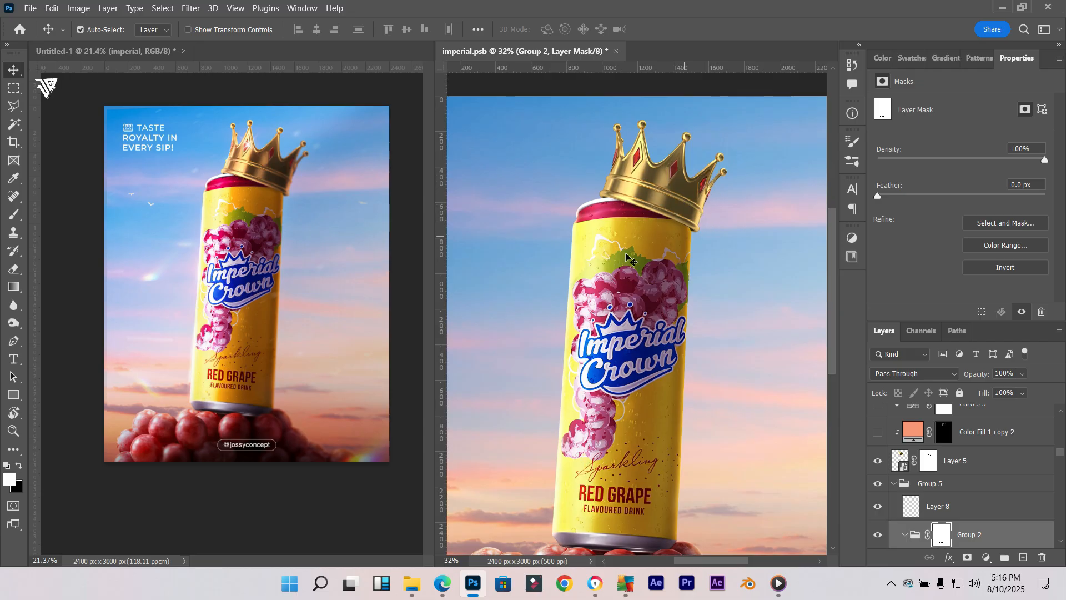
Disable Layer 5's layer mask and examine the crown's lower rim over the can top
{"action": "right_click", "coordinate": [932, 458]}
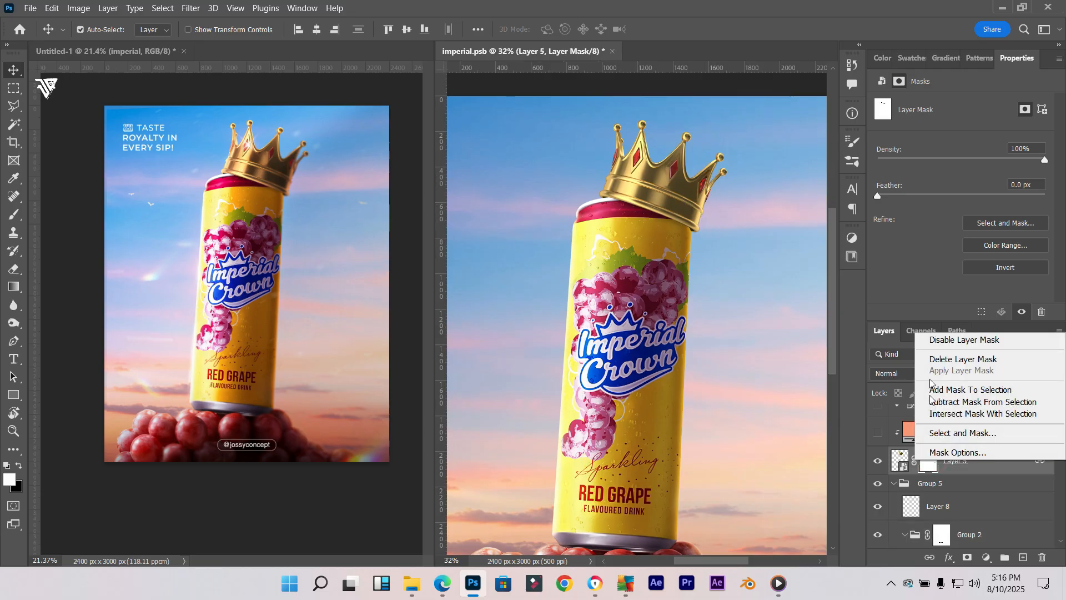
{"action": "left_click", "coordinate": [938, 341]}
{"action": "scroll", "coordinate": [583, 215], "scroll_direction": "up", "scroll_amount": 10}
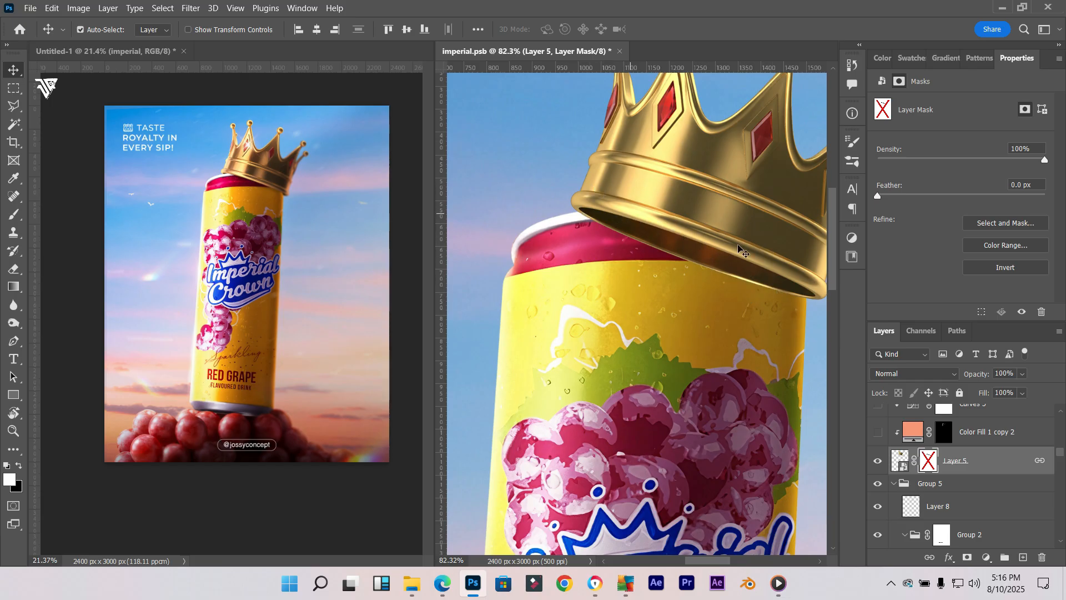
Re-enable Layer 5's layer mask, show Color Fill 1 copy 2, and compare the crown with and without it
{"action": "left_click", "coordinate": [928, 466], "text": "shift"}
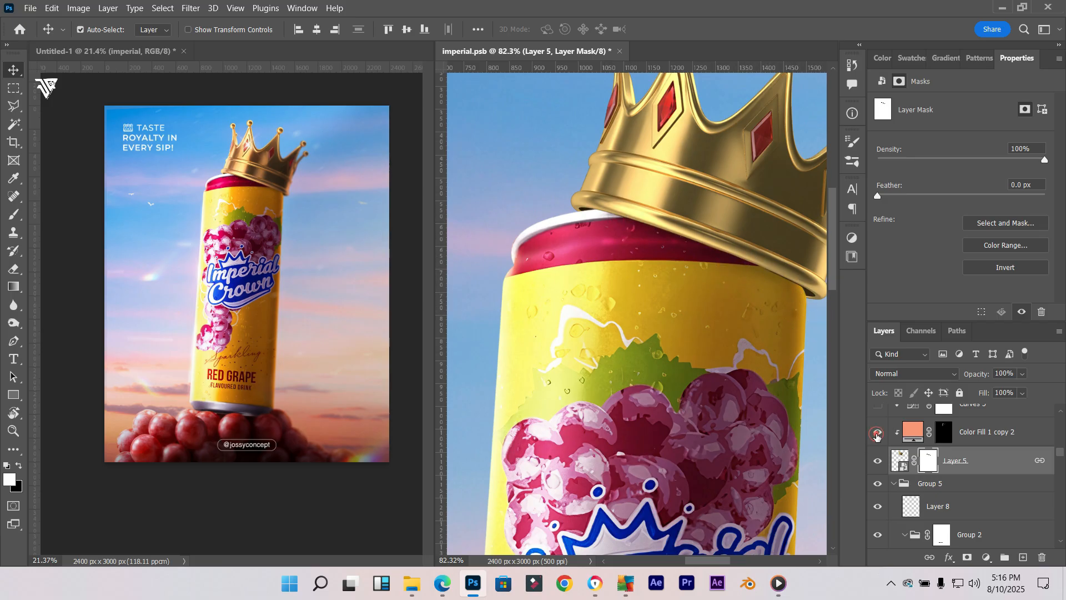
{"action": "left_click", "coordinate": [878, 433]}
{"action": "left_click", "coordinate": [877, 433]}
{"action": "left_click", "coordinate": [877, 433]}
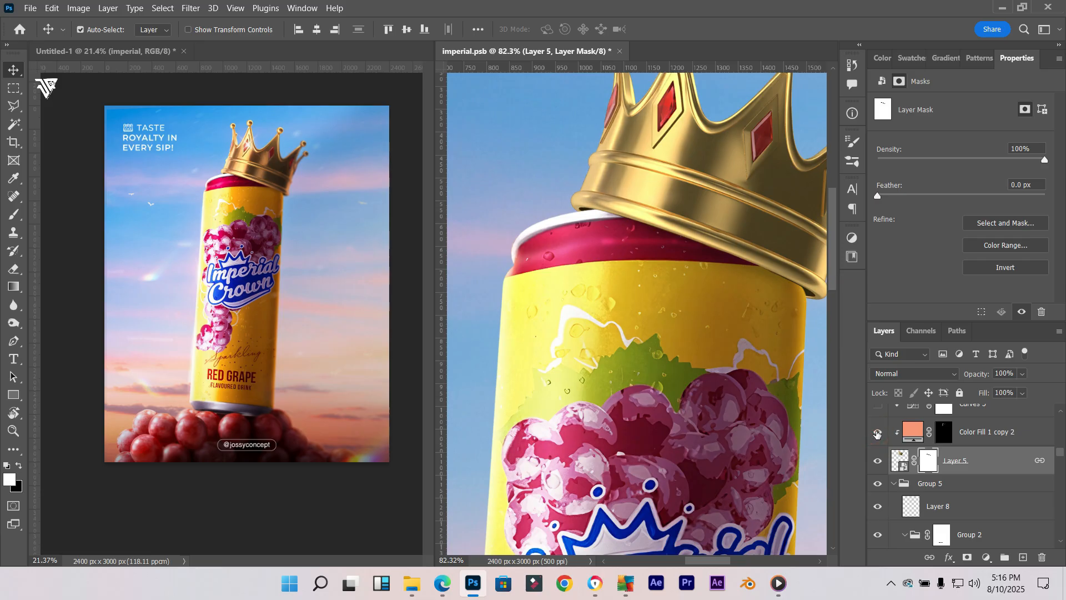
{"action": "left_click", "coordinate": [878, 433]}
{"action": "left_click", "coordinate": [877, 433]}
Show Curves 5, compare the crown with and without it, and display its curve settings
{"action": "scroll", "coordinate": [901, 426], "scroll_direction": "up", "scroll_amount": 1}
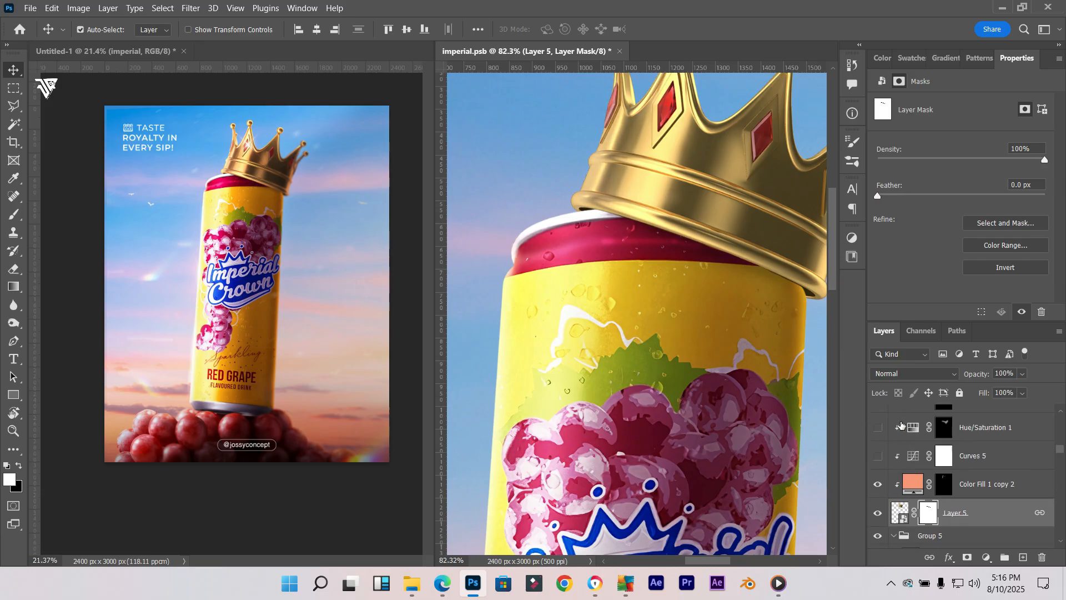
{"action": "left_click", "coordinate": [878, 456]}
{"action": "left_click", "coordinate": [878, 456]}
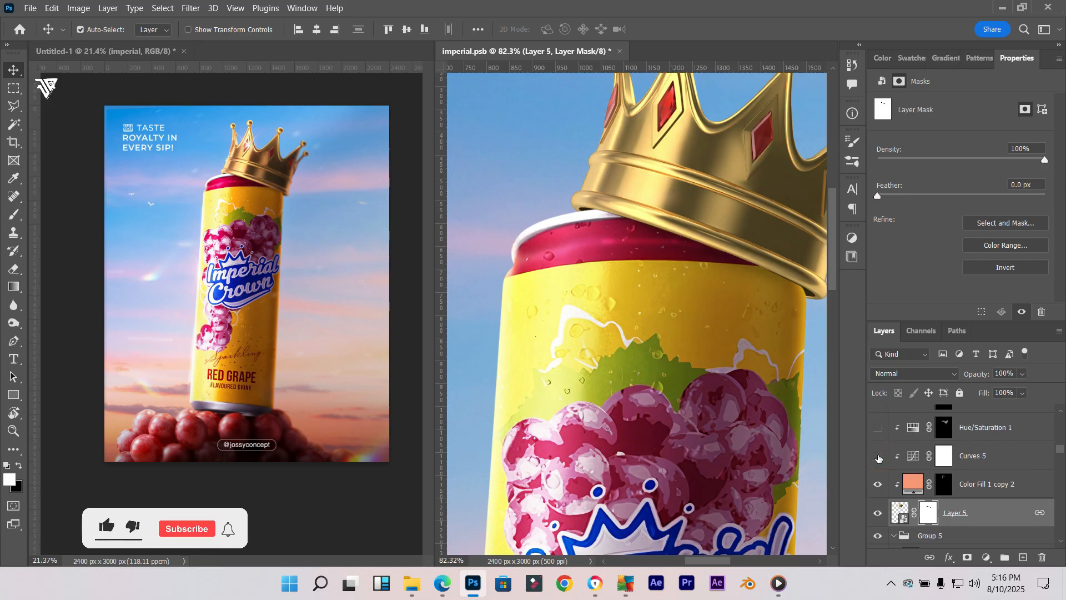
{"action": "left_click", "coordinate": [878, 456]}
{"action": "left_click", "coordinate": [944, 456]}
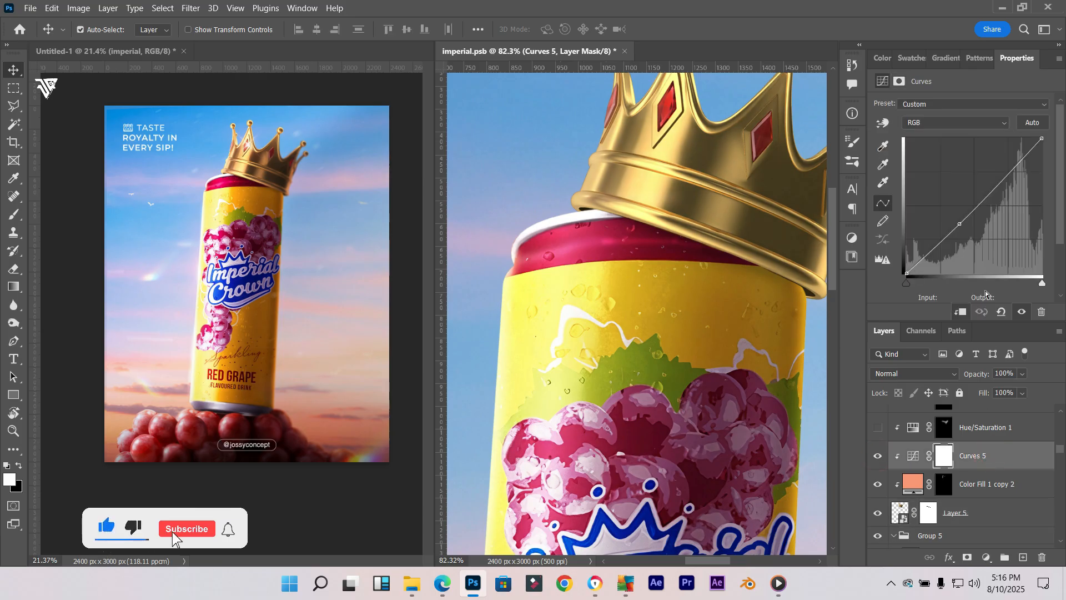
Compare the crown with and without Hue/Saturation 1, and display the Exposure 4 settings
{"action": "left_click", "coordinate": [877, 430]}
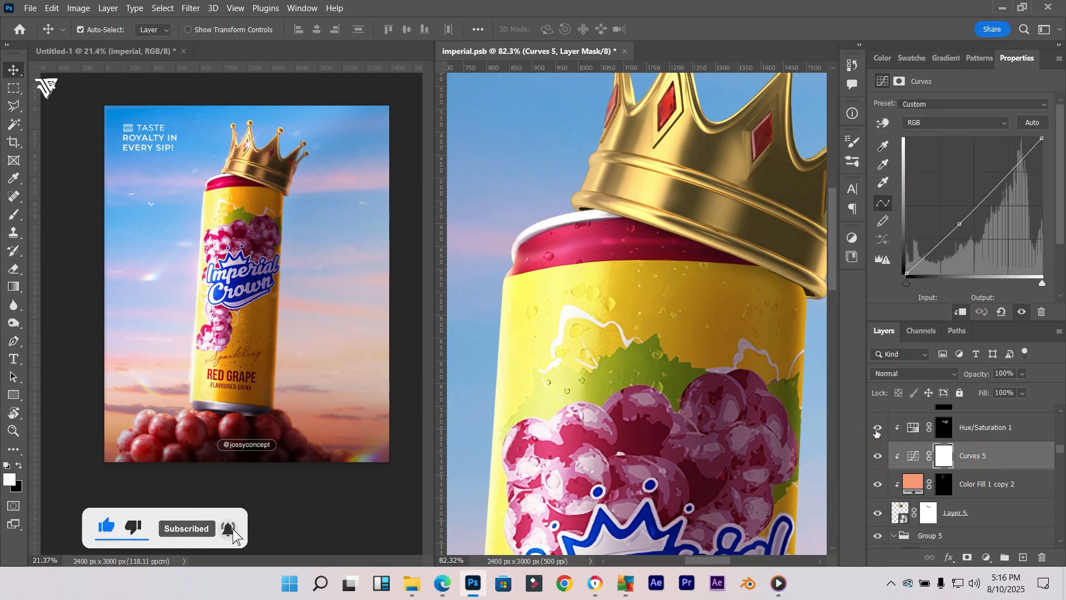
{"action": "left_click", "coordinate": [877, 430]}
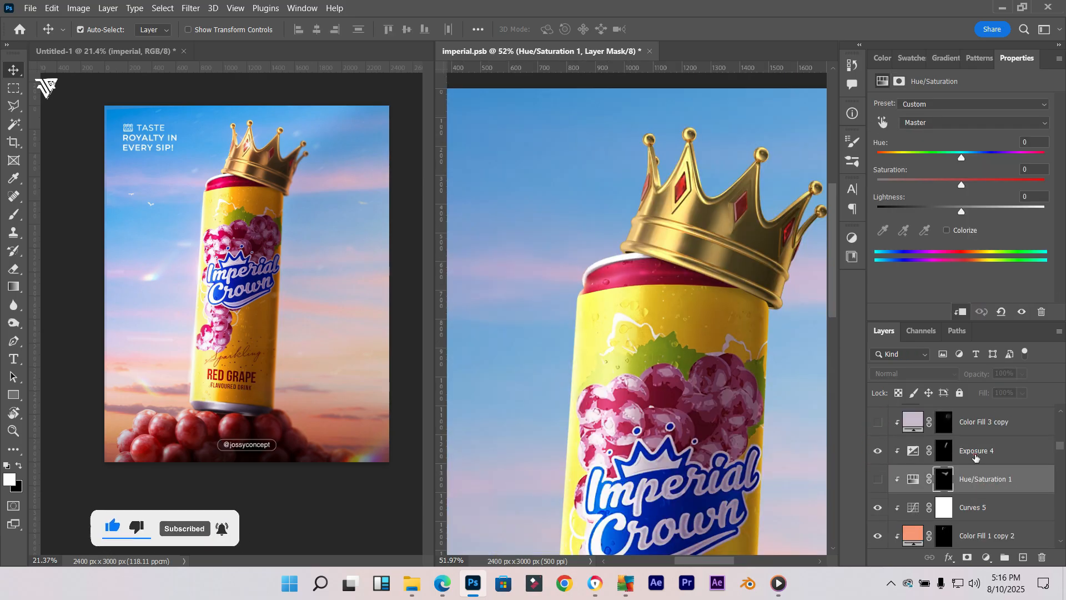
{"action": "key", "text": "alt+bracketright"}
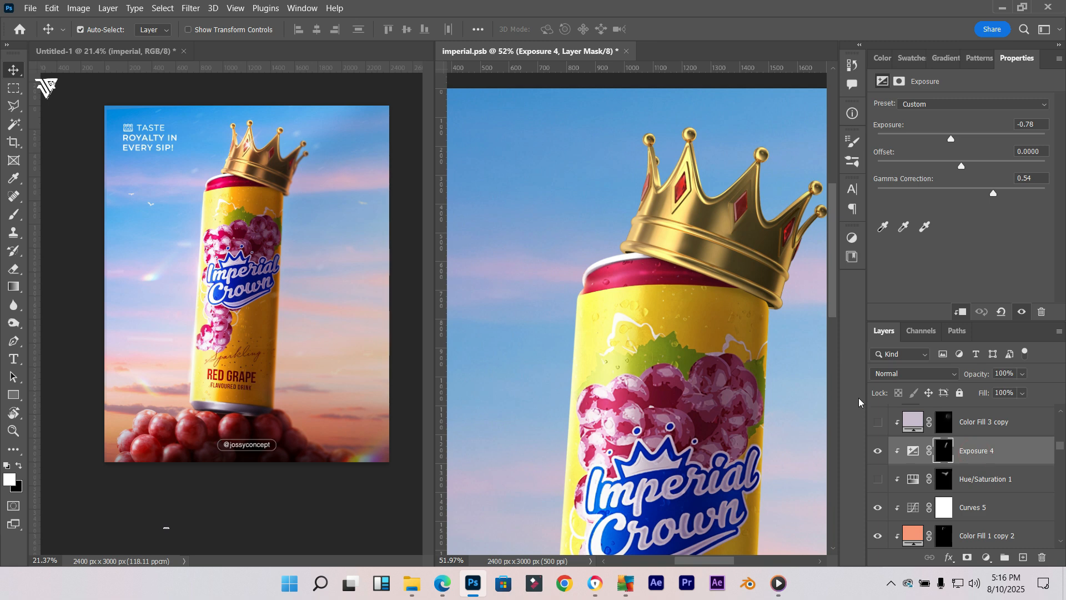
Show Color Fill 3 copy above Exposure 4, and compare the crown with and without it
{"action": "left_click", "coordinate": [879, 423]}
{"action": "left_click", "coordinate": [878, 424]}
{"action": "left_click", "coordinate": [878, 424]}
{"action": "left_click_drag", "start_coordinate": [780, 299], "coordinate": [685, 333]}
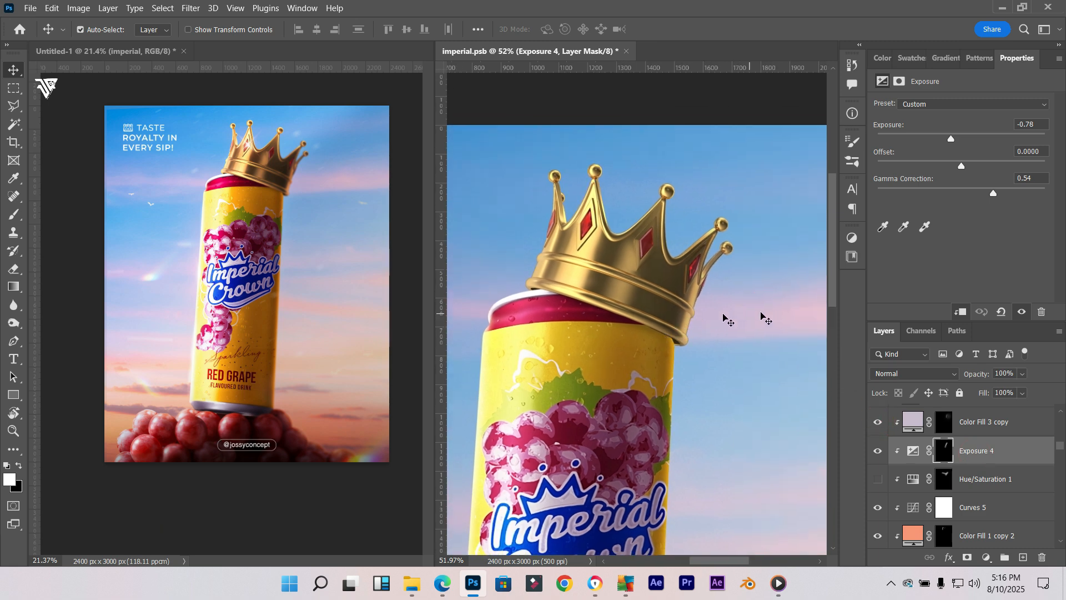
Show Layer 7 copy 2 and Curves 7 copy 2 over the crown, and display each layer's settings
{"action": "scroll", "coordinate": [926, 464], "scroll_direction": "up", "scroll_amount": 3}
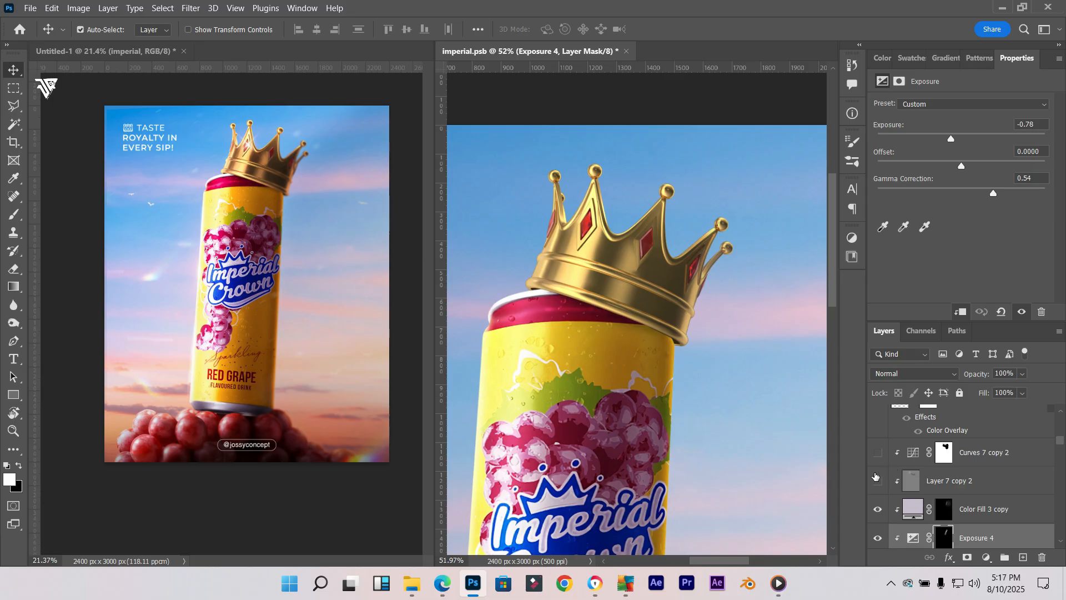
{"action": "left_click", "coordinate": [877, 482]}
{"action": "left_click", "coordinate": [877, 481]}
{"action": "left_click", "coordinate": [877, 481]}
{"action": "left_click", "coordinate": [909, 482]}
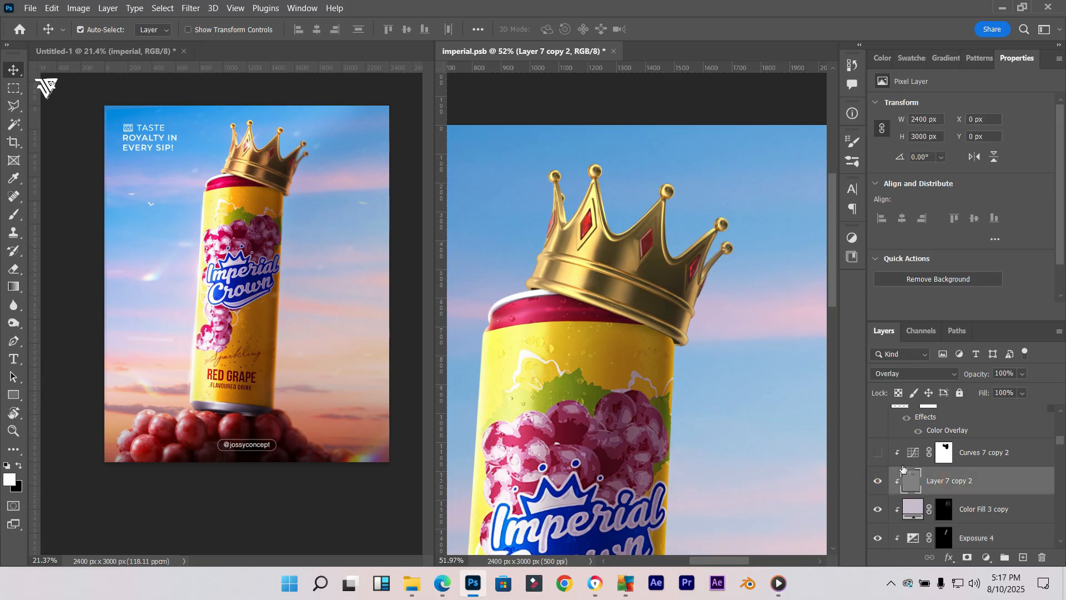
{"action": "left_click", "coordinate": [878, 453]}
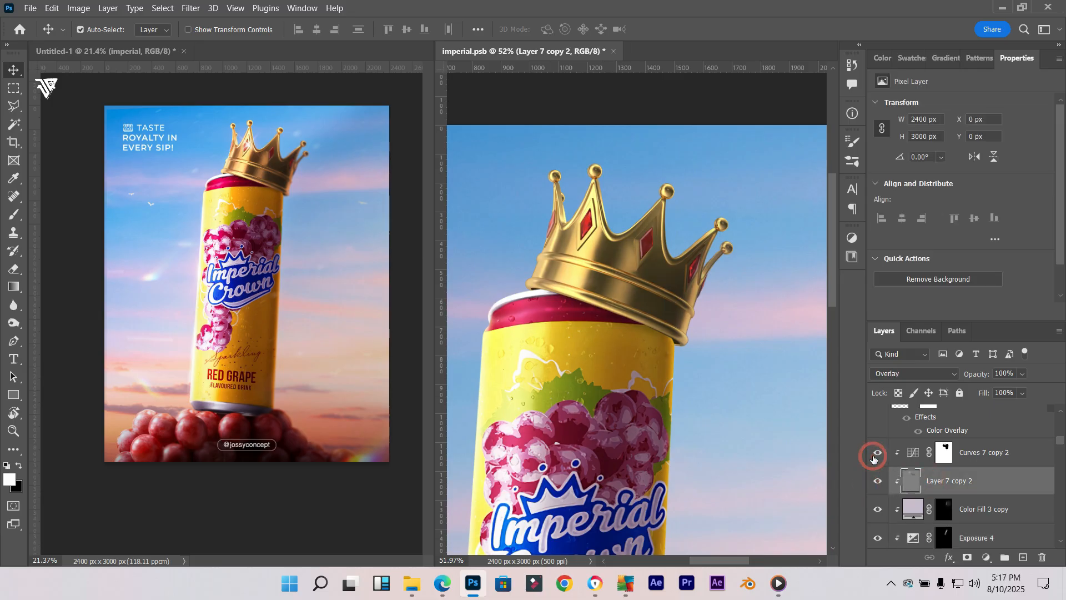
{"action": "left_click", "coordinate": [972, 454]}
Show Layer 9 and examine its birds up close in the sky on both sides of the can
{"action": "scroll", "coordinate": [881, 475], "scroll_direction": "up", "scroll_amount": 2}
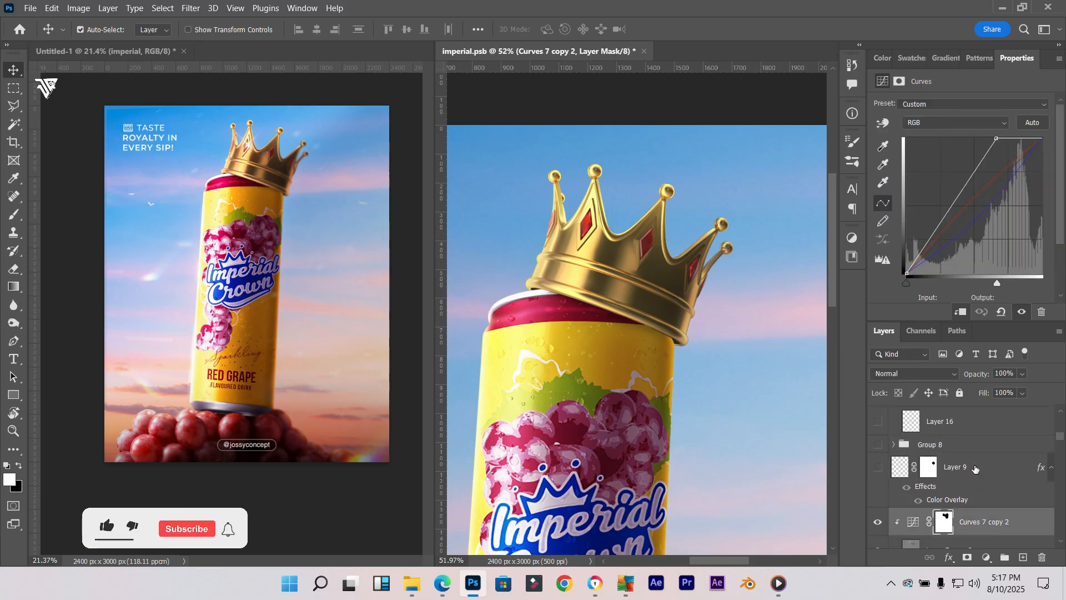
{"action": "left_click", "coordinate": [878, 467]}
{"action": "scroll", "coordinate": [733, 428], "scroll_direction": "down", "scroll_amount": 5}
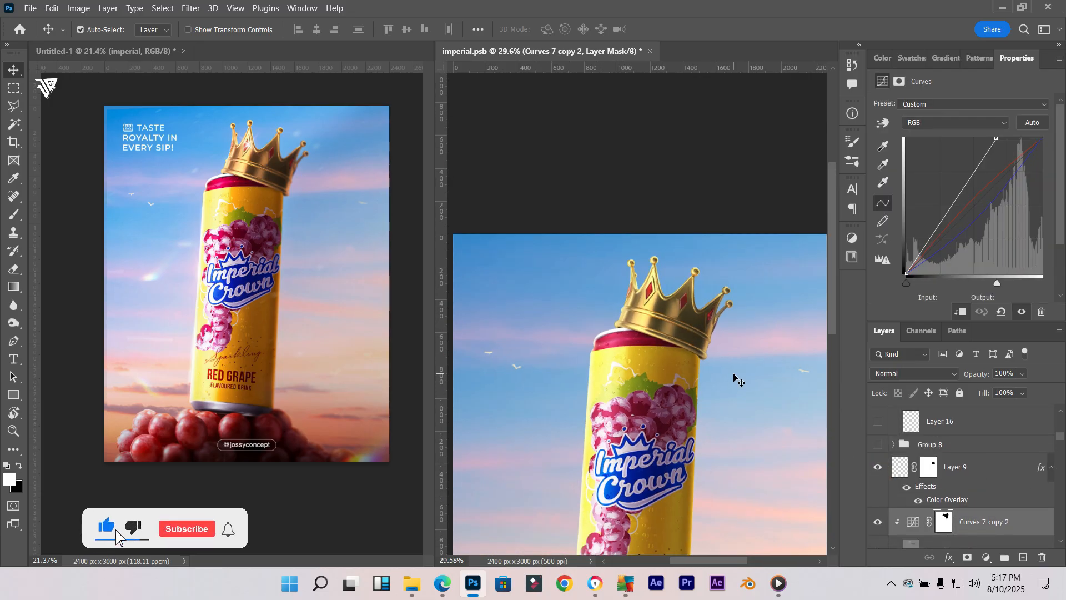
{"action": "left_click_drag", "start_coordinate": [734, 429], "coordinate": [711, 317]}
{"action": "scroll", "coordinate": [588, 264], "scroll_direction": "up", "scroll_amount": 4}
{"action": "scroll", "coordinate": [588, 264], "scroll_direction": "up", "scroll_amount": 8}
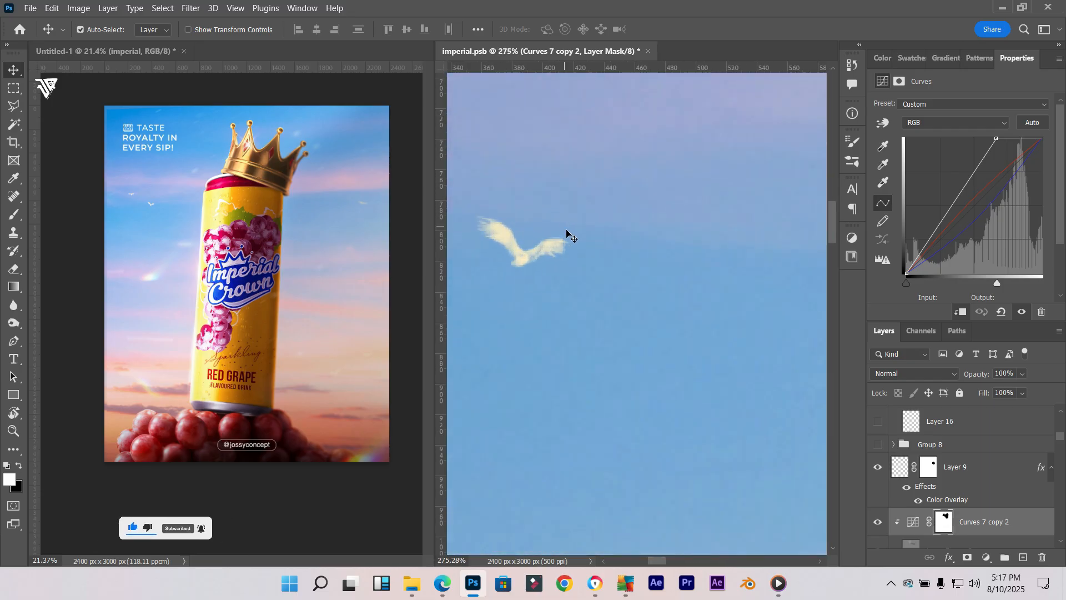
{"action": "scroll", "coordinate": [567, 237], "scroll_direction": "down", "scroll_amount": 14}
{"action": "left_click_drag", "start_coordinate": [789, 256], "coordinate": [627, 305]}
{"action": "scroll", "coordinate": [674, 298], "scroll_direction": "up", "scroll_amount": 8}
{"action": "scroll", "coordinate": [738, 310], "scroll_direction": "down", "scroll_amount": 10}
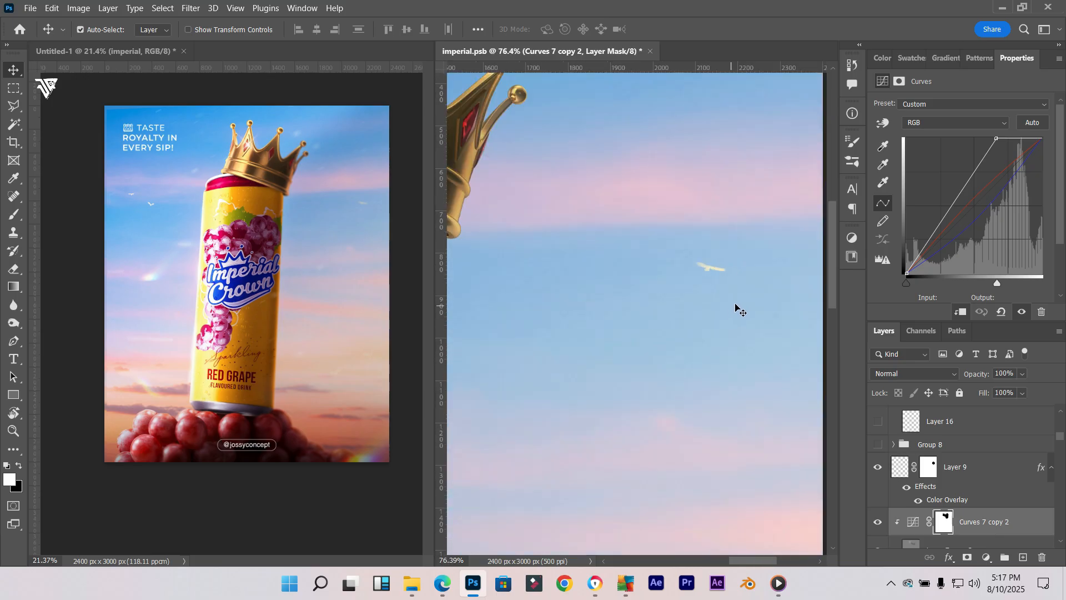
Hide the Taste Royalty in Every Sip! text in Group 8 and show Layer 22
{"action": "scroll", "coordinate": [951, 493], "scroll_direction": "up", "scroll_amount": 1}
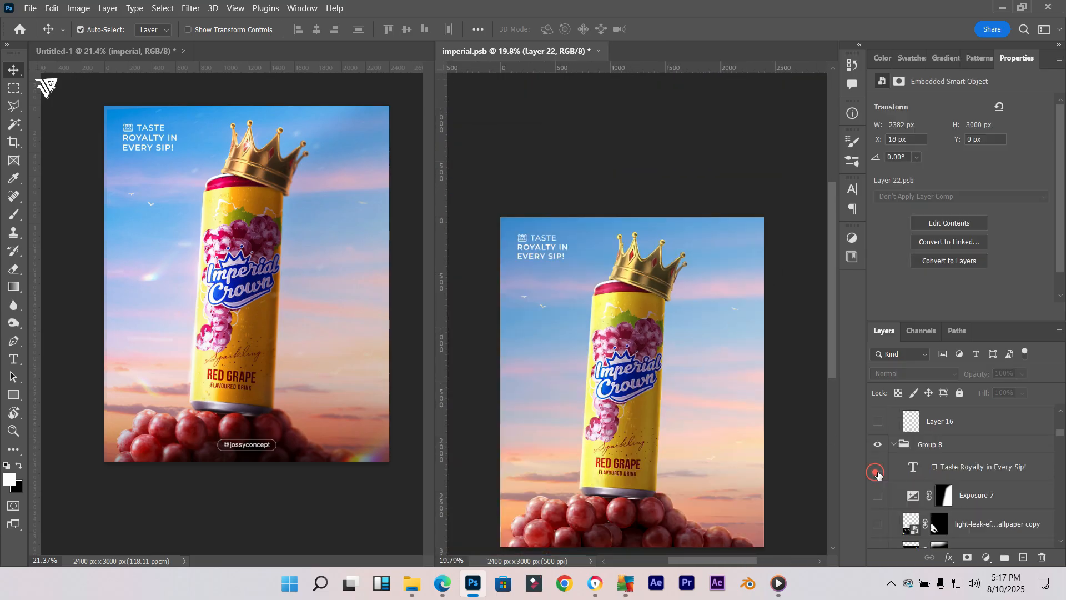
{"action": "left_click", "coordinate": [878, 469]}
{"action": "scroll", "coordinate": [891, 474], "scroll_direction": "down", "scroll_amount": 10}
{"action": "scroll", "coordinate": [998, 491], "scroll_direction": "down", "scroll_amount": 3}
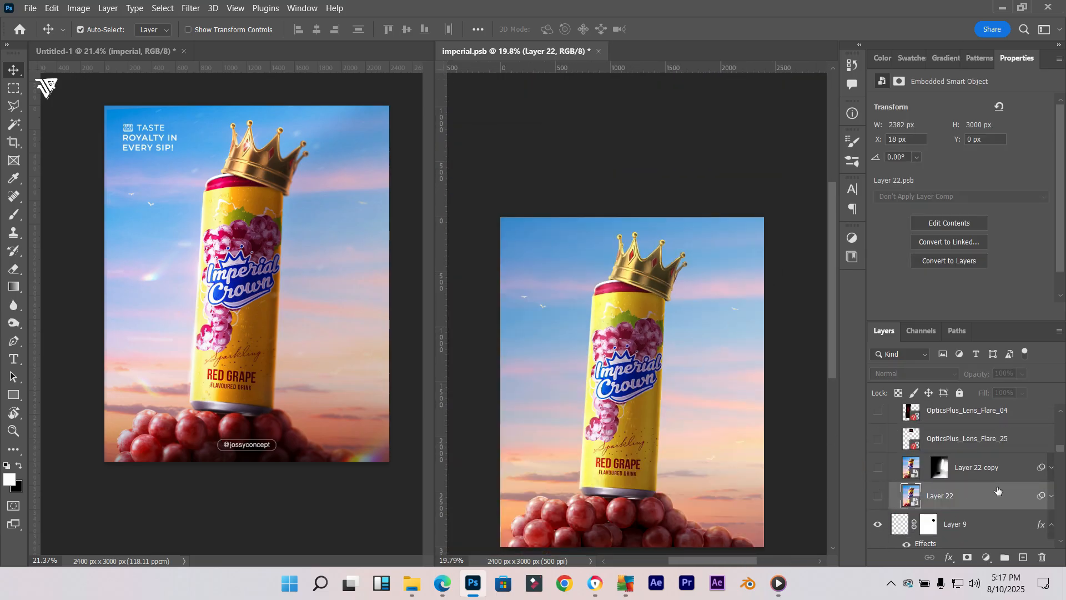
{"action": "left_click", "coordinate": [878, 497]}
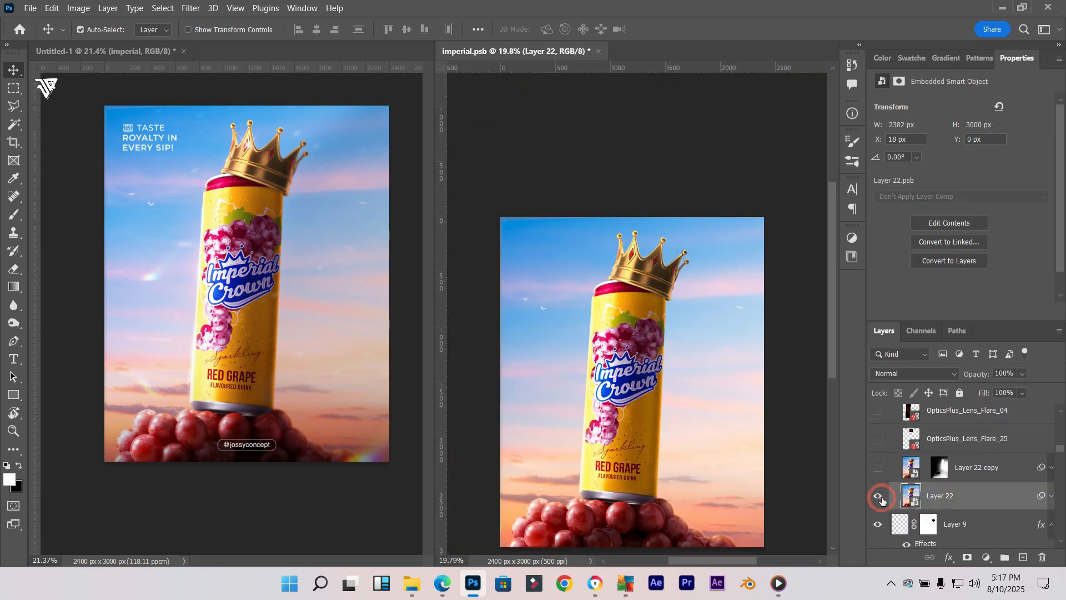
Open Layer 22's Camera Raw Filter and set its preview to a side-by-side before and after view
{"action": "left_click", "coordinate": [1049, 497]}
{"action": "scroll", "coordinate": [980, 476], "scroll_direction": "down", "scroll_amount": 2}
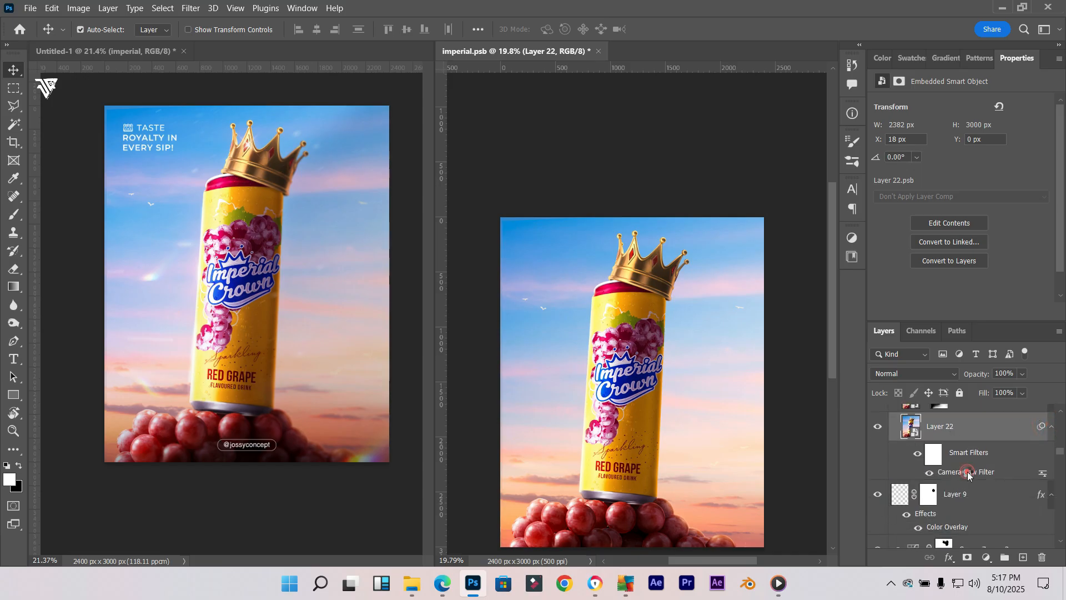
{"action": "double_click", "coordinate": [968, 473]}
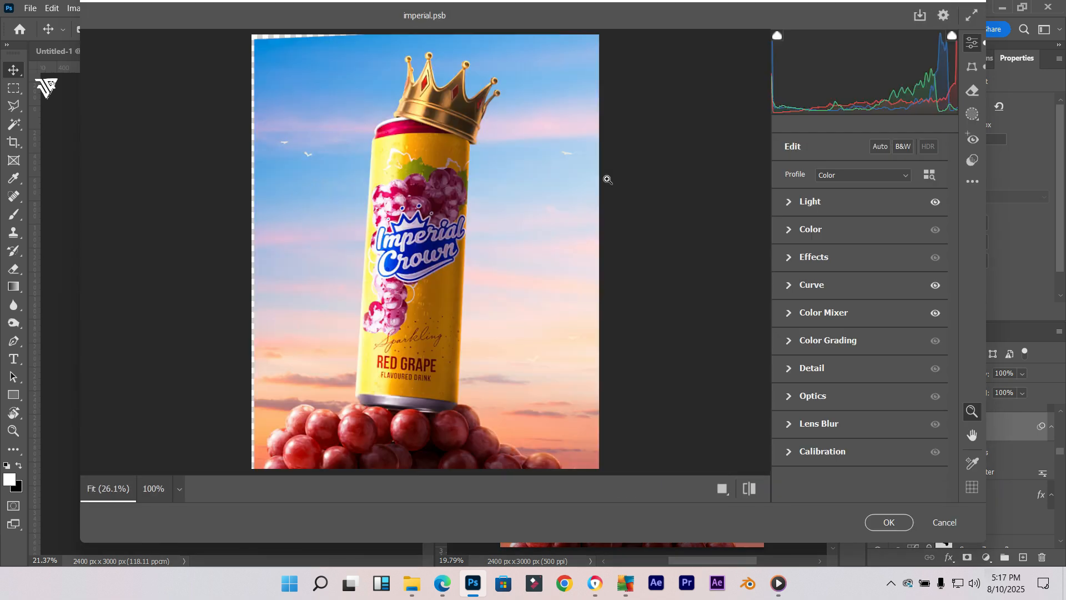
{"action": "left_click", "coordinate": [723, 488]}
Review the Light, Color, Effects and Curve adjustments of the Camera Raw Filter
{"action": "left_click", "coordinate": [818, 207]}
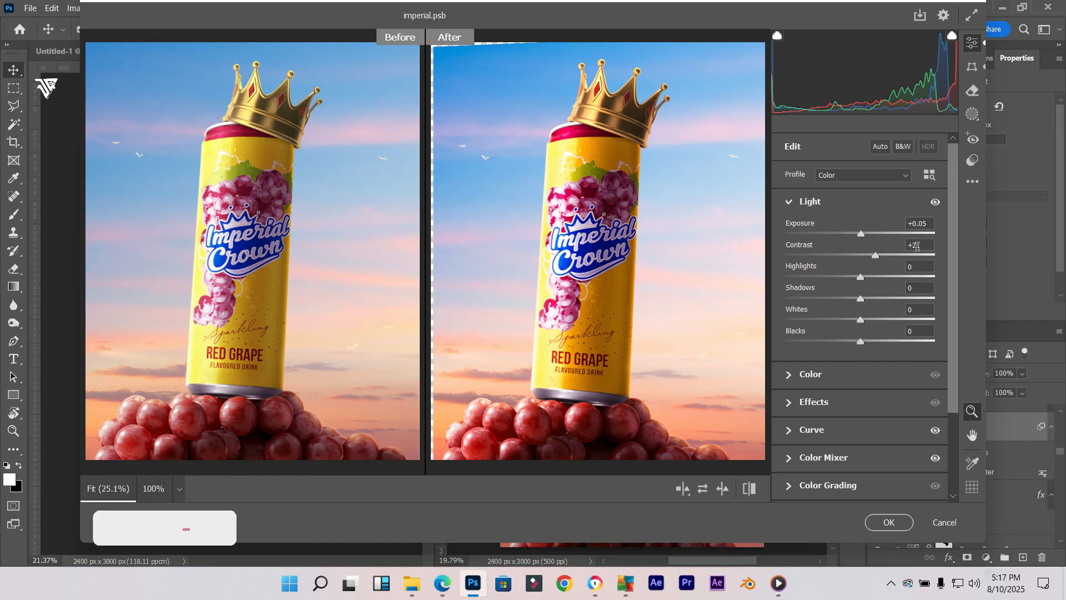
{"action": "left_click", "coordinate": [812, 375]}
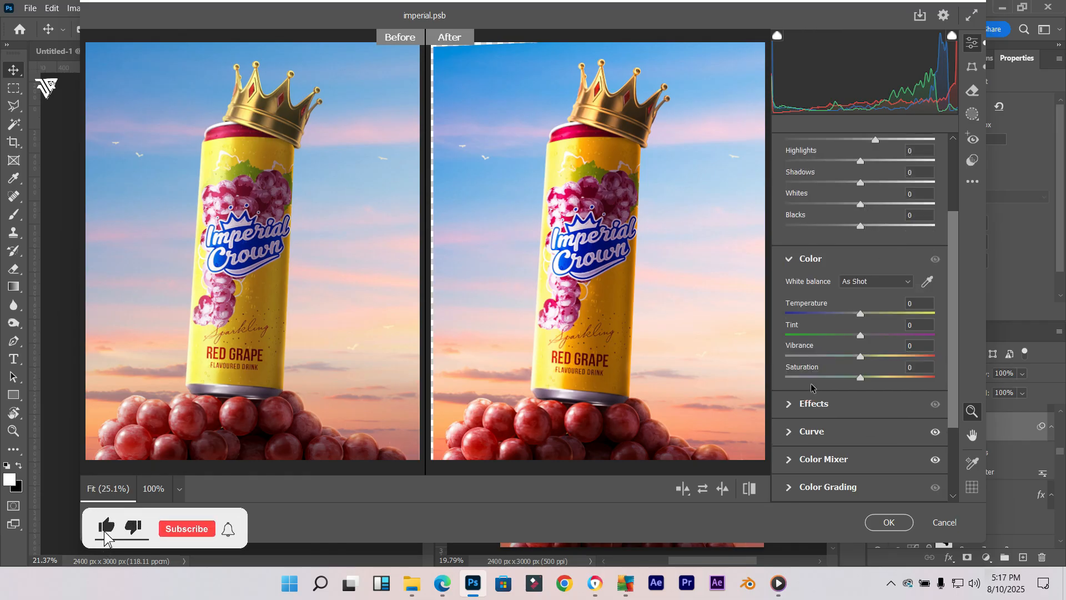
{"action": "left_click", "coordinate": [822, 402]}
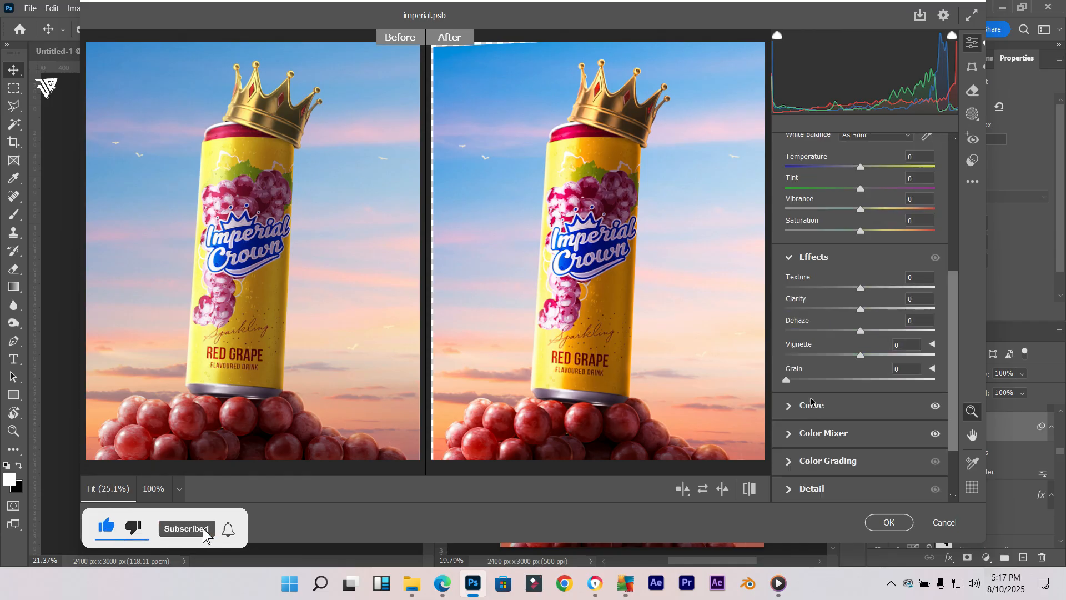
{"action": "left_click", "coordinate": [816, 405]}
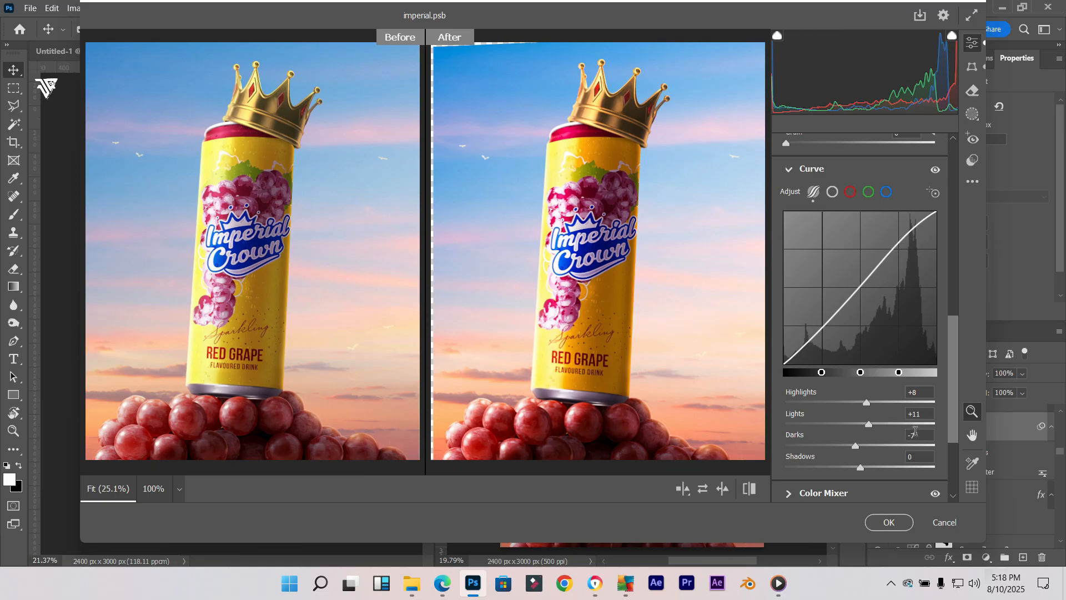
{"action": "scroll", "coordinate": [877, 435], "scroll_direction": "down", "scroll_amount": 3}
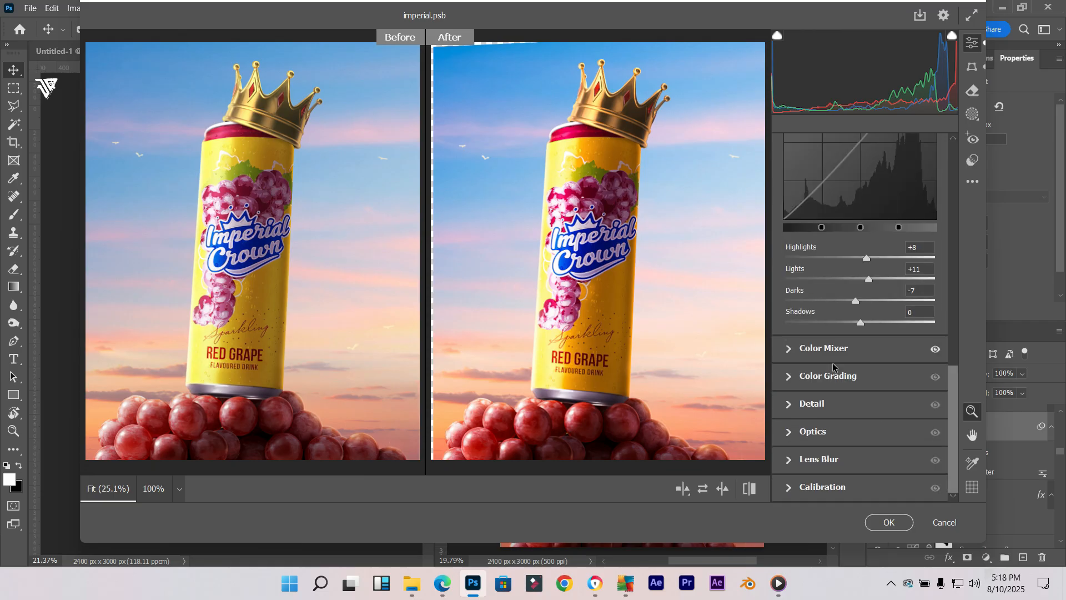
Review the filter's Color Grading and the Color Mixer's hue, saturation and luminance values
{"action": "left_click", "coordinate": [842, 377]}
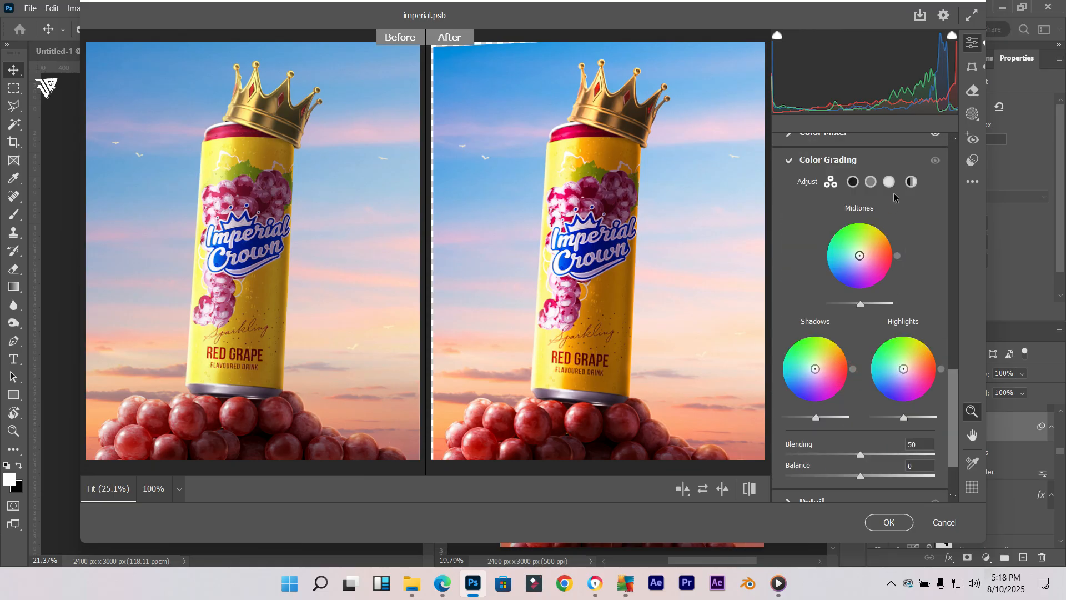
{"action": "scroll", "coordinate": [831, 183], "scroll_direction": "up", "scroll_amount": 3}
{"action": "left_click", "coordinate": [824, 298]}
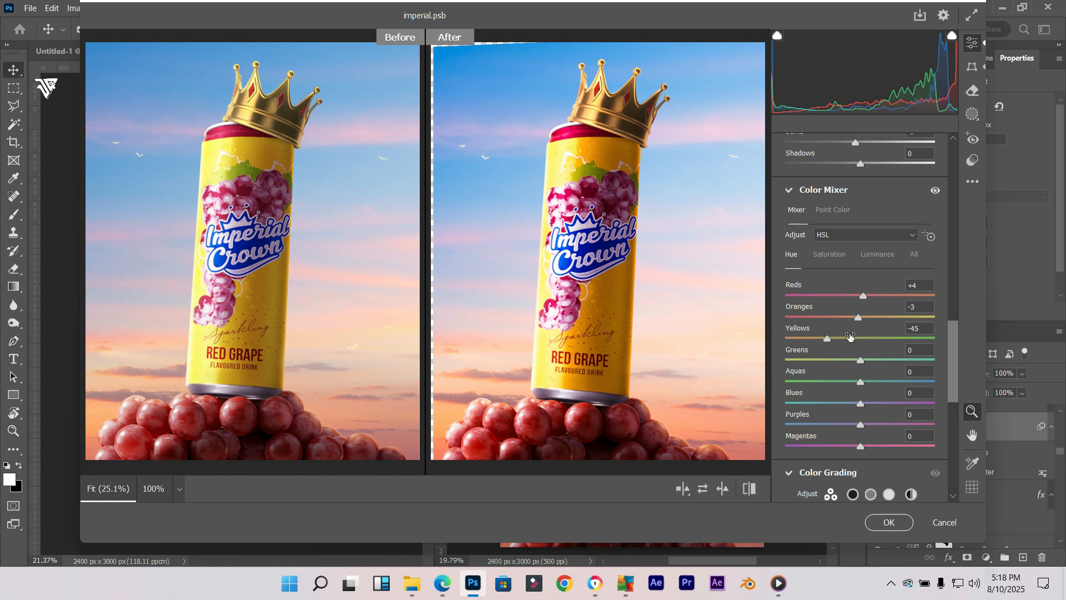
{"action": "left_click", "coordinate": [831, 256]}
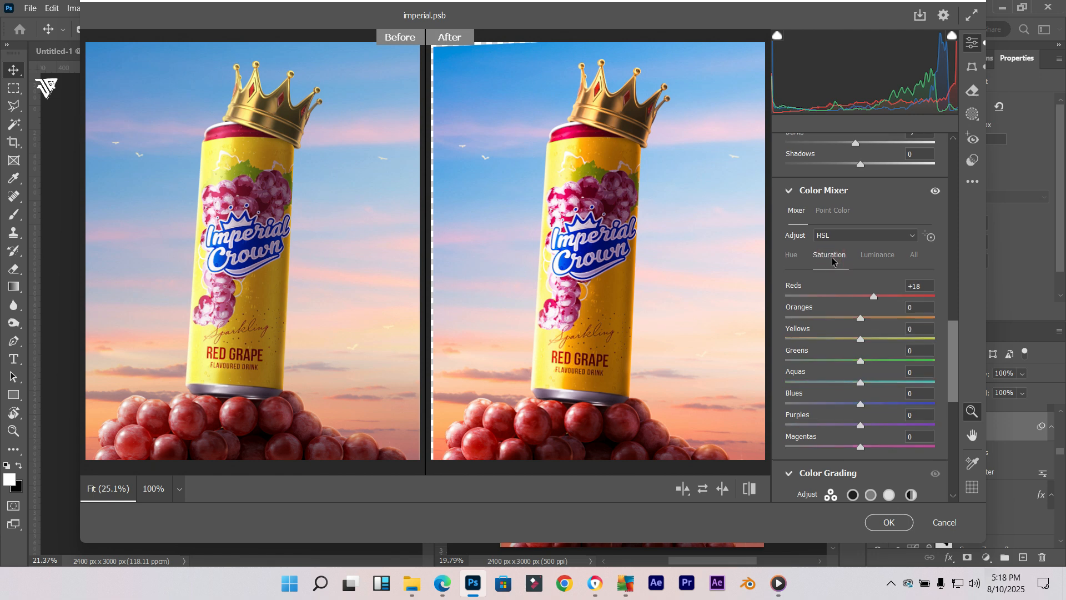
{"action": "left_click", "coordinate": [882, 258]}
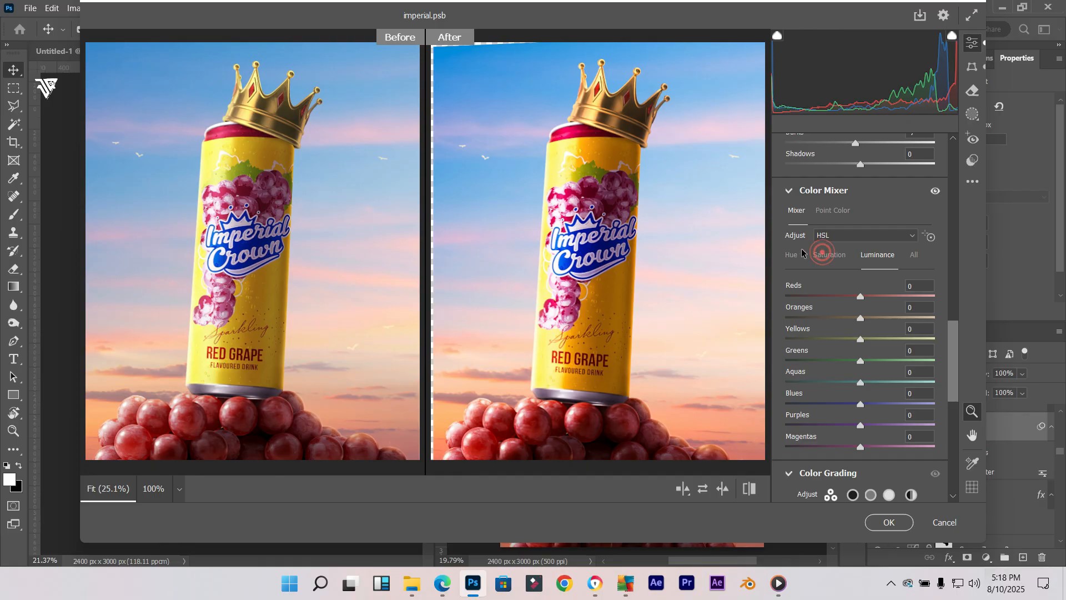
{"action": "left_click", "coordinate": [824, 255]}
Try different Horizontal and Offset Y values in the filter's Geometry adjustments, and undo the changes
{"action": "scroll", "coordinate": [776, 266], "scroll_direction": "down", "scroll_amount": 10}
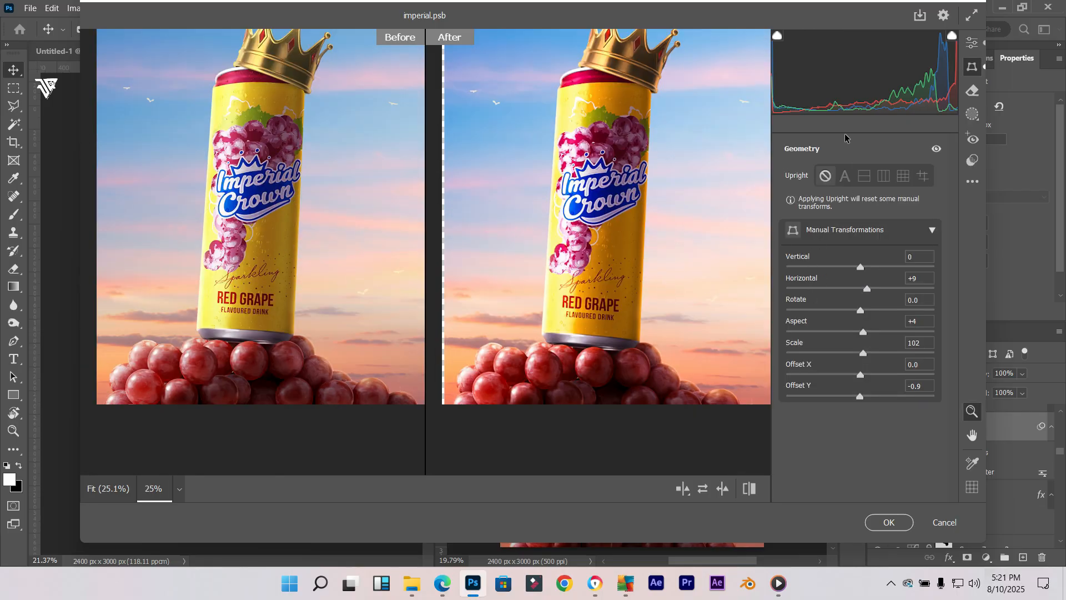
{"action": "key", "text": "space"}
{"action": "mouse_move", "coordinate": [650, 175]}
{"action": "left_mouse_down"}
{"action": "mouse_move", "coordinate": [650, 273]}
{"action": "mouse_move", "coordinate": [640, 183]}
{"action": "left_mouse_up"}
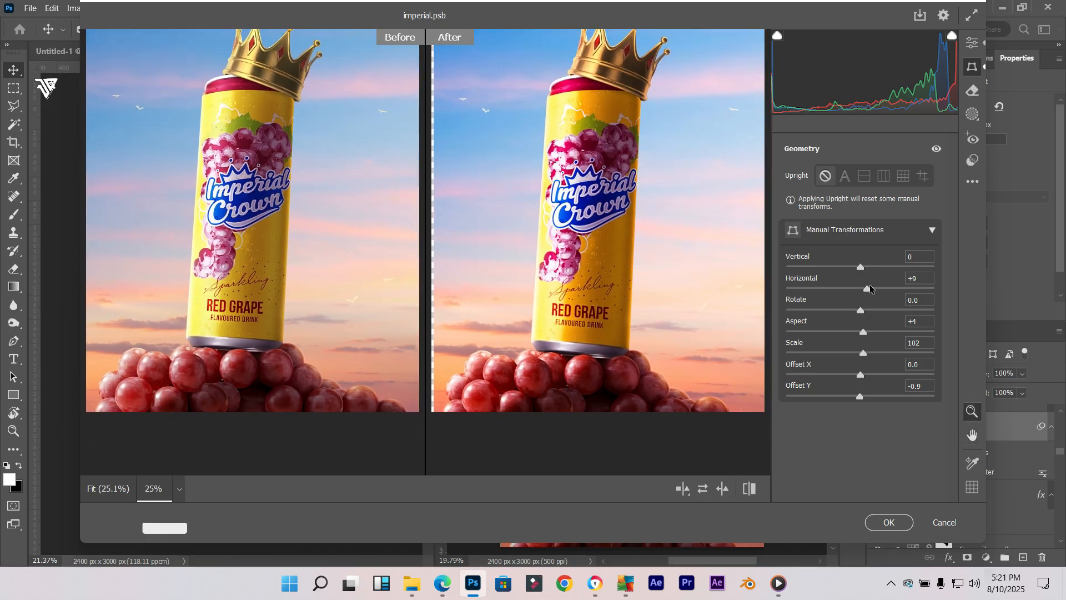
{"action": "left_click_drag", "start_coordinate": [868, 288], "coordinate": [874, 290]}
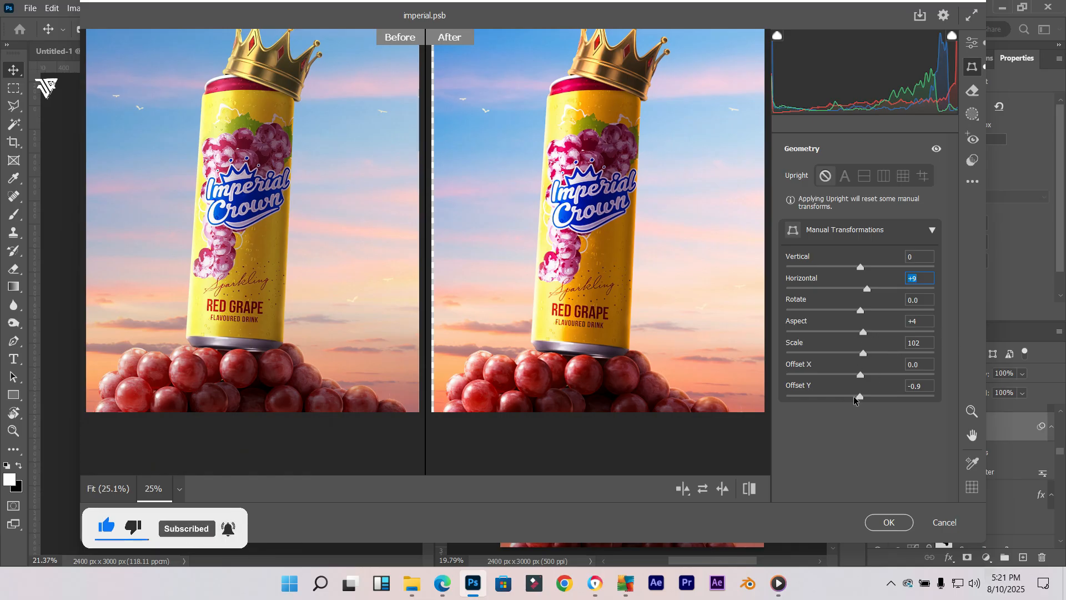
{"action": "left_click_drag", "start_coordinate": [861, 398], "coordinate": [828, 401]}
{"action": "key", "text": "ctrl+z"}
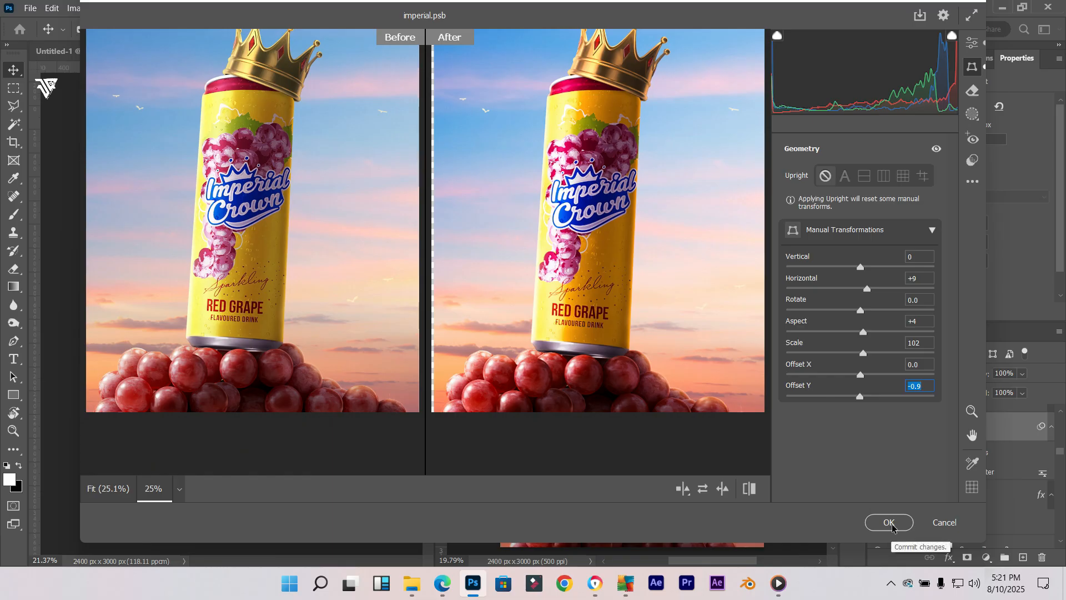
Examine the can's label up close in the before and after previews
{"action": "scroll", "coordinate": [663, 216], "scroll_direction": "down", "scroll_amount": 3}
{"action": "scroll", "coordinate": [664, 218], "scroll_direction": "up", "scroll_amount": 7}
{"action": "scroll", "coordinate": [664, 218], "scroll_direction": "up", "scroll_amount": 8}
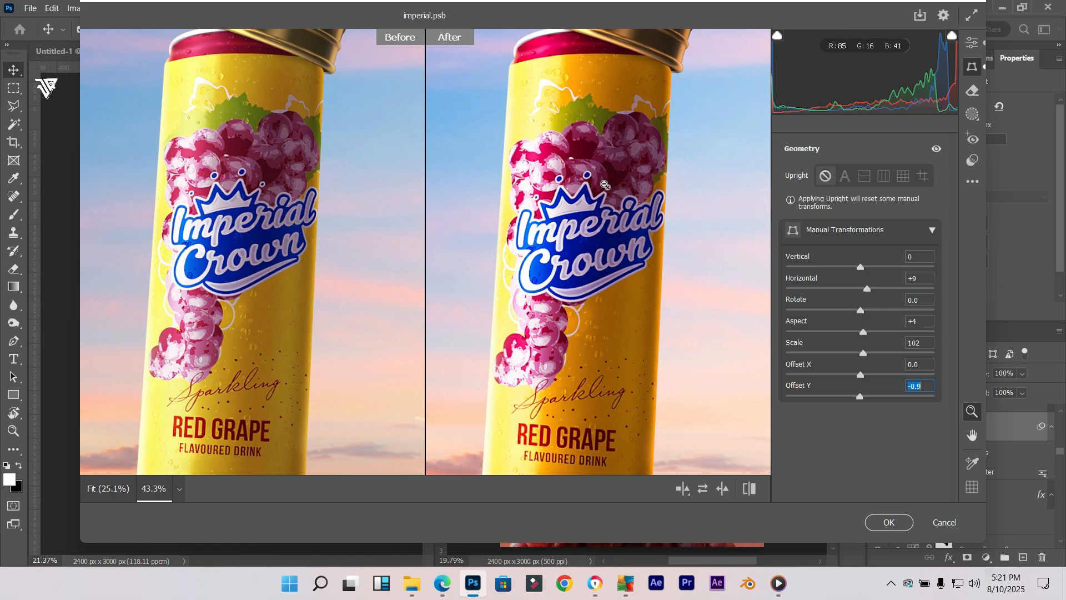
Close the Camera Raw Filter without applying changes, and make the Layer 22 copy layer visible
{"action": "left_click", "coordinate": [944, 523]}
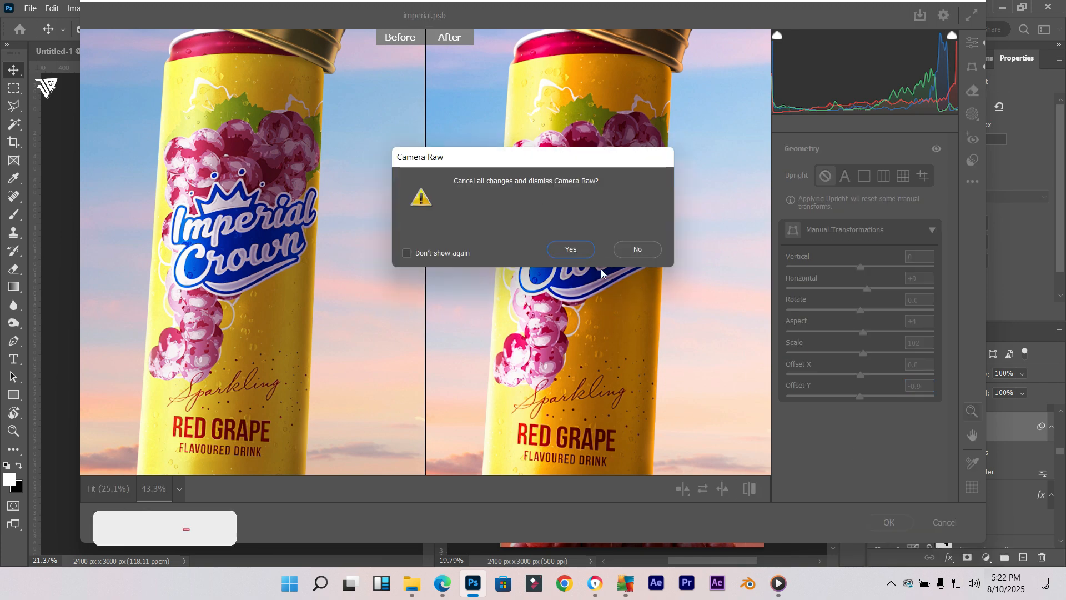
{"action": "left_click", "coordinate": [643, 246]}
{"action": "left_click", "coordinate": [1052, 433]}
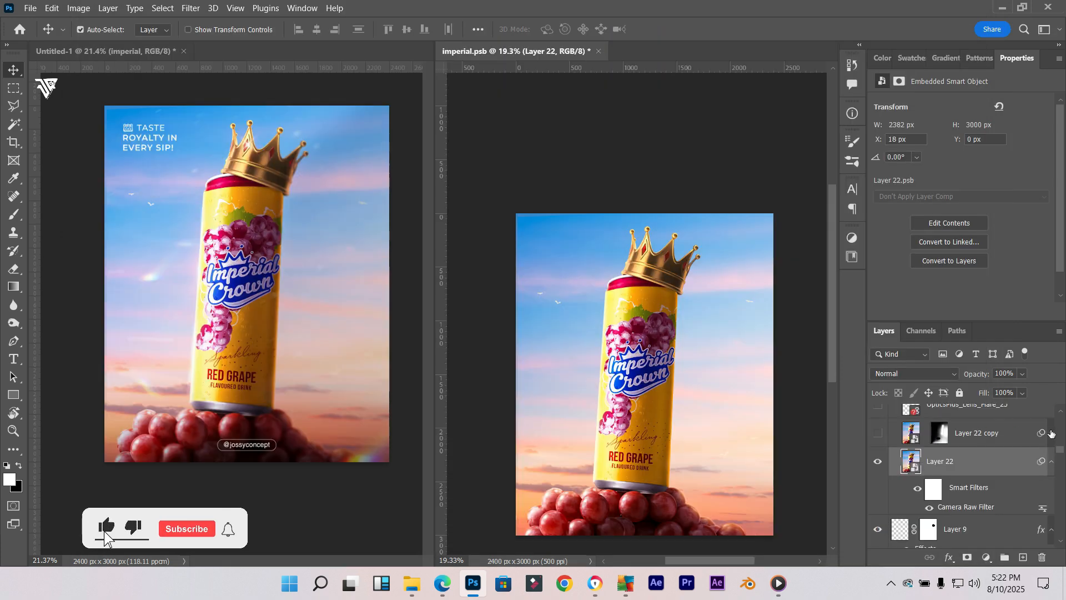
{"action": "left_click", "coordinate": [962, 432]}
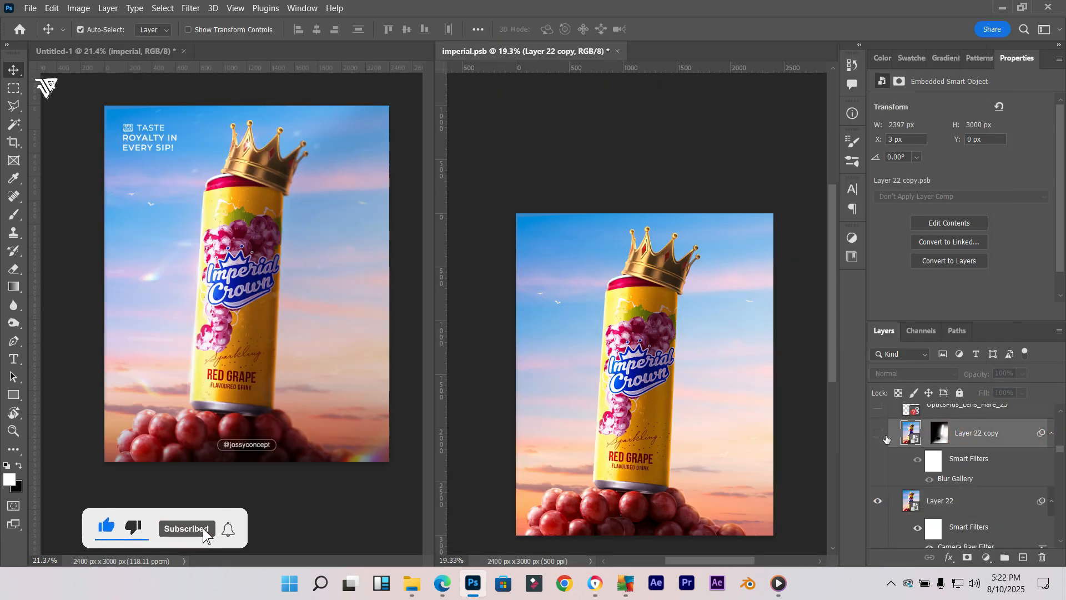
{"action": "left_click", "coordinate": [885, 436]}
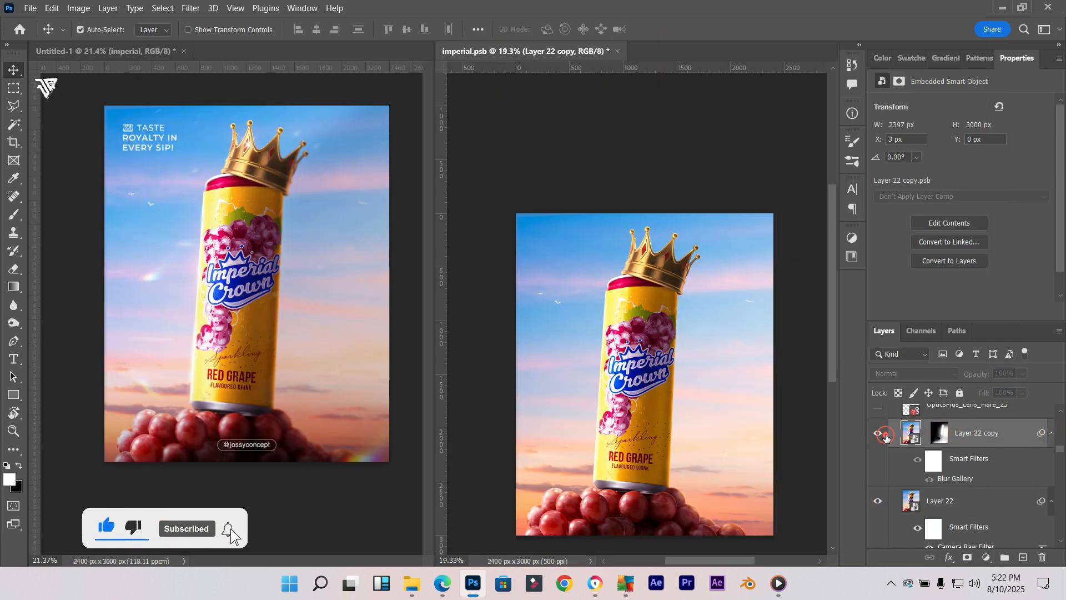
Disable Layer 22 copy's layer mask and examine the unmasked blur over the can and grapes
{"action": "right_click", "coordinate": [940, 434]}
{"action": "left_click", "coordinate": [943, 442]}
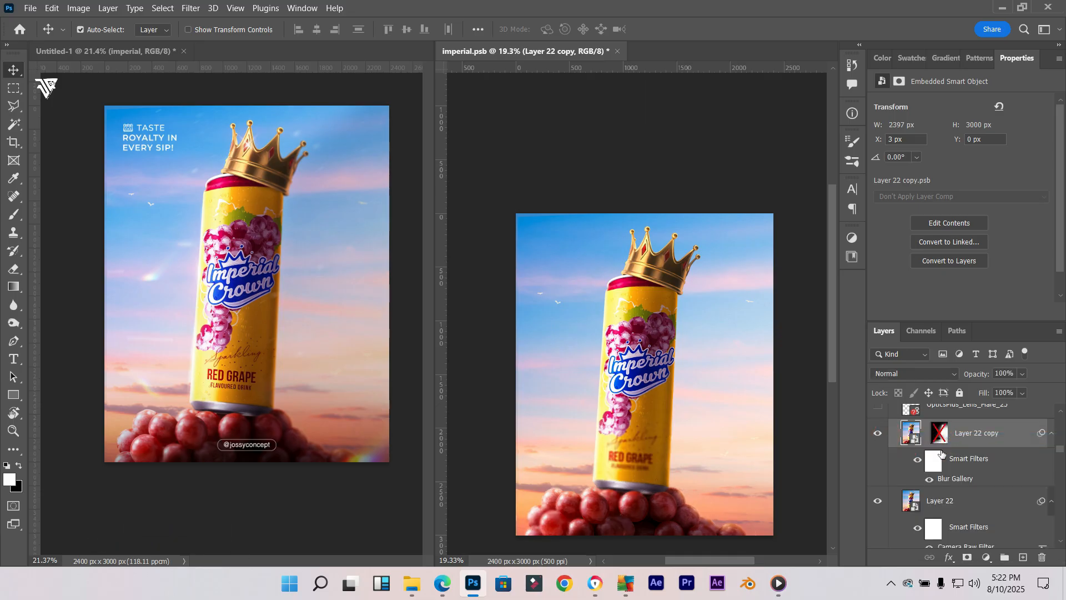
{"action": "scroll", "coordinate": [701, 473], "scroll_direction": "up", "scroll_amount": 5}
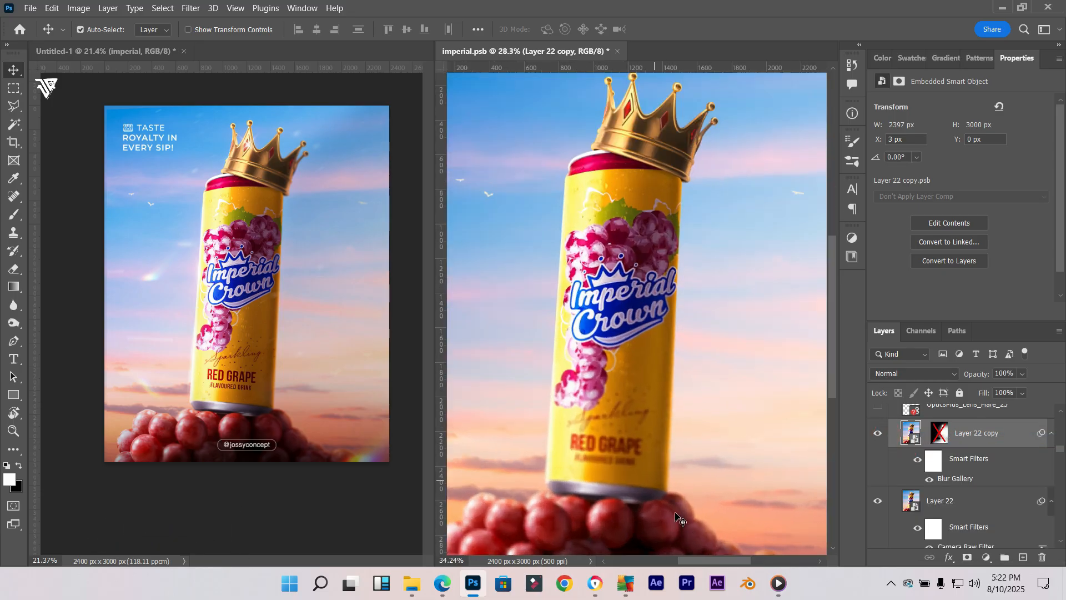
{"action": "scroll", "coordinate": [679, 471], "scroll_direction": "down", "scroll_amount": 2}
{"action": "scroll", "coordinate": [686, 471], "scroll_direction": "down", "scroll_amount": 2}
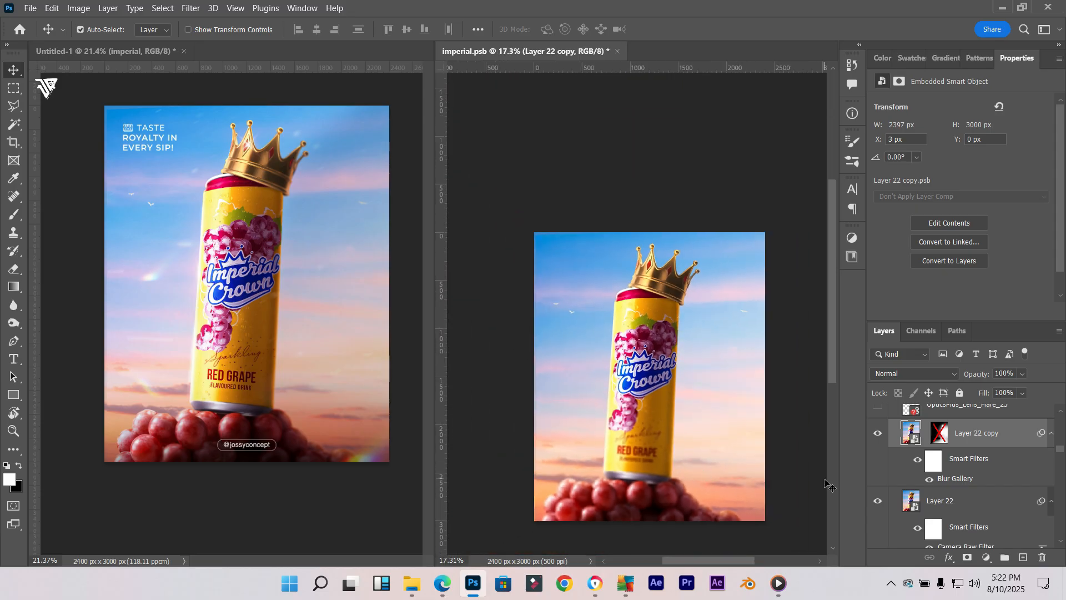
{"action": "scroll", "coordinate": [638, 313], "scroll_direction": "up", "scroll_amount": 1}
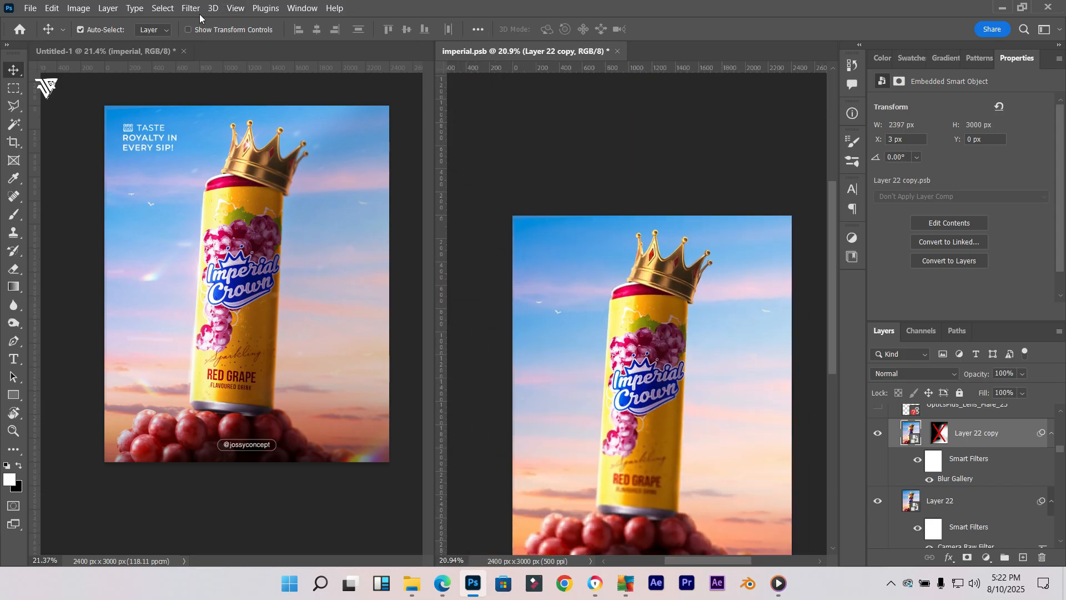
Look up the Blur Gallery filters, and re-enable Layer 22 copy's layer mask
{"action": "left_click", "coordinate": [181, 10]}
{"action": "mouse_move", "coordinate": [250, 189]}
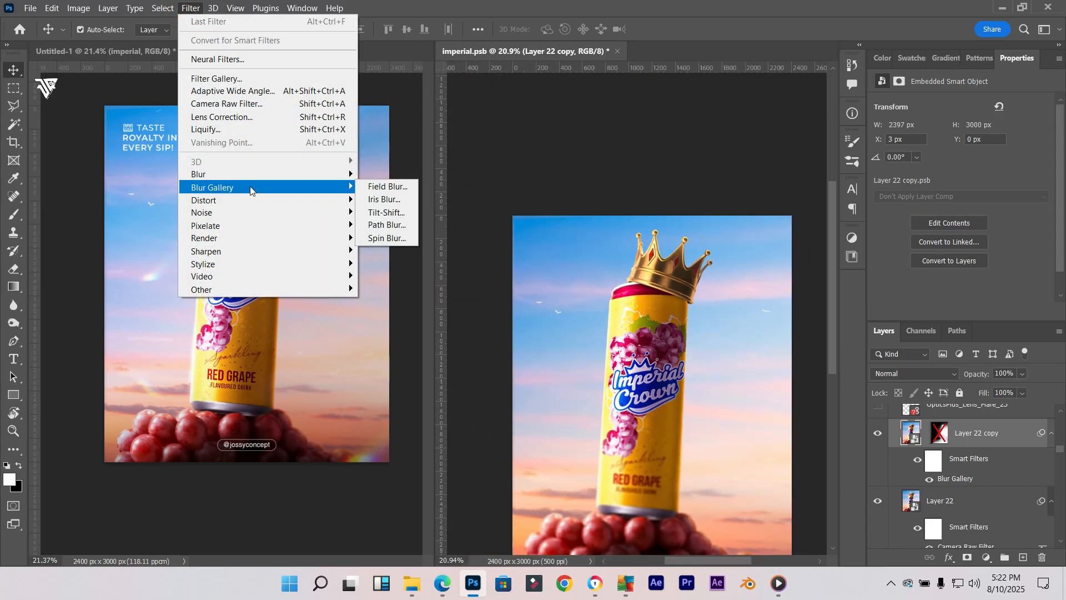
{"action": "left_click", "coordinate": [648, 2]}
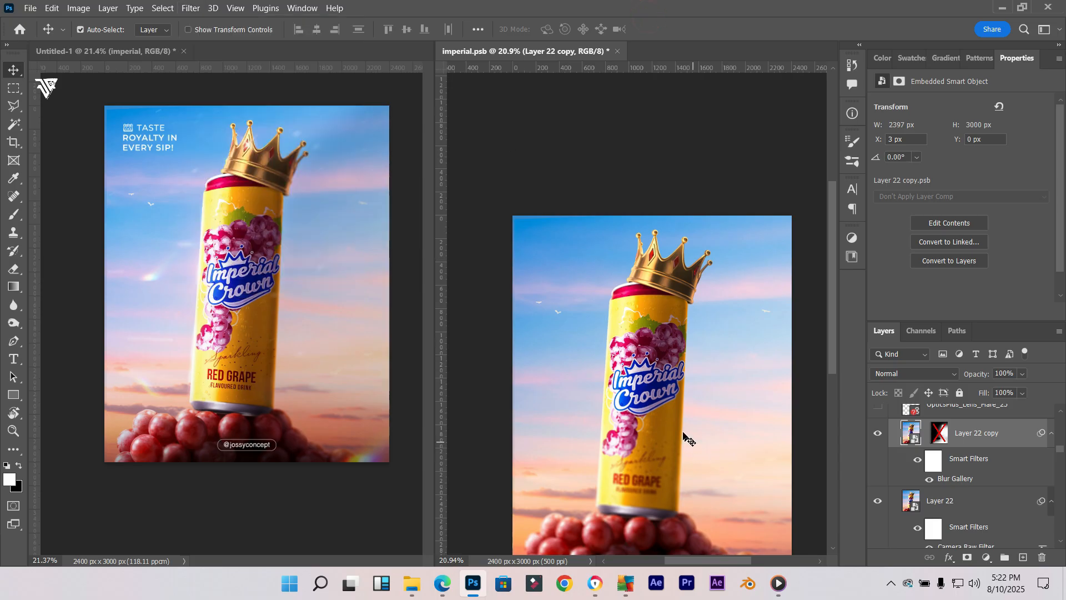
{"action": "scroll", "coordinate": [686, 436], "scroll_direction": "down", "scroll_amount": 2}
{"action": "left_click", "coordinate": [937, 438], "text": "shift"}
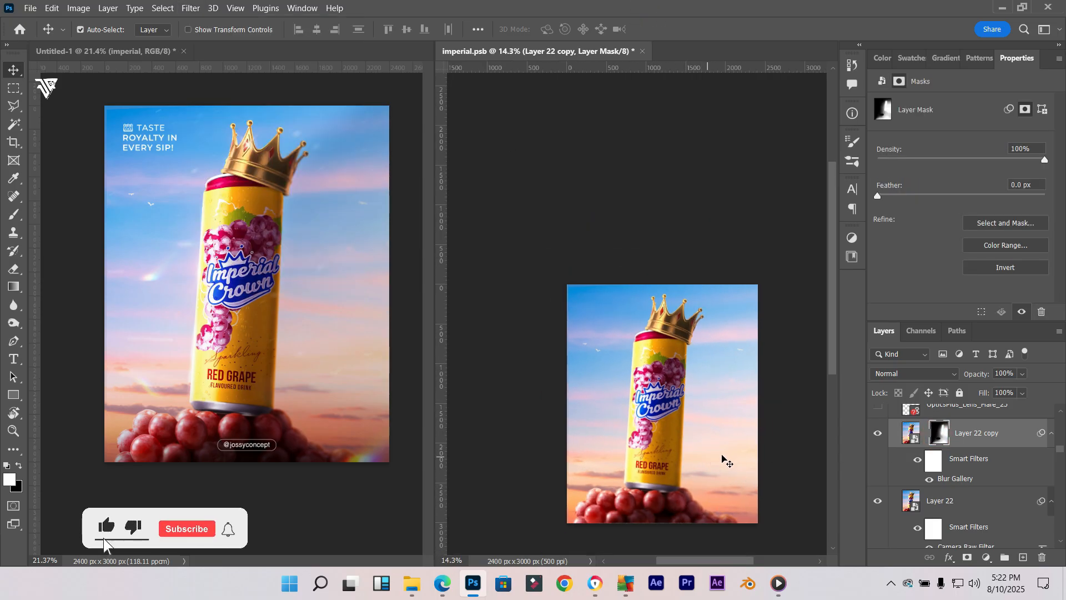
Show the OpticsPlus_Lens_Flare_25 layer and examine its sparkle on the crown's red gem
{"action": "scroll", "coordinate": [908, 463], "scroll_direction": "up", "scroll_amount": 2}
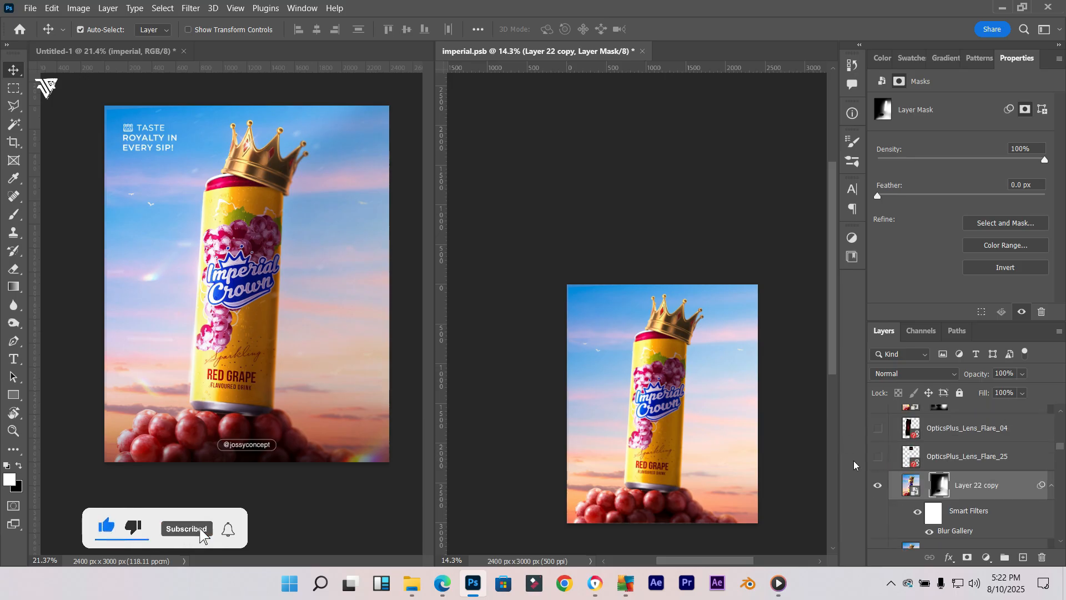
{"action": "left_click", "coordinate": [877, 456]}
{"action": "scroll", "coordinate": [677, 223], "scroll_direction": "up", "scroll_amount": 8}
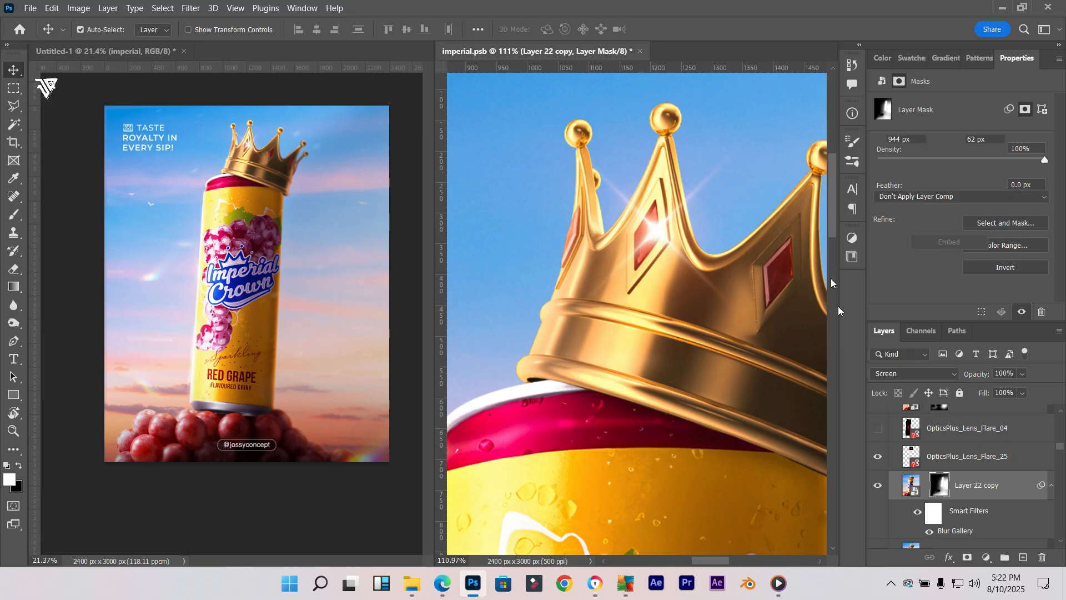
{"action": "left_click", "coordinate": [996, 457]}
{"action": "scroll", "coordinate": [649, 240], "scroll_direction": "down", "scroll_amount": 8}
{"action": "scroll", "coordinate": [649, 240], "scroll_direction": "up", "scroll_amount": 10}
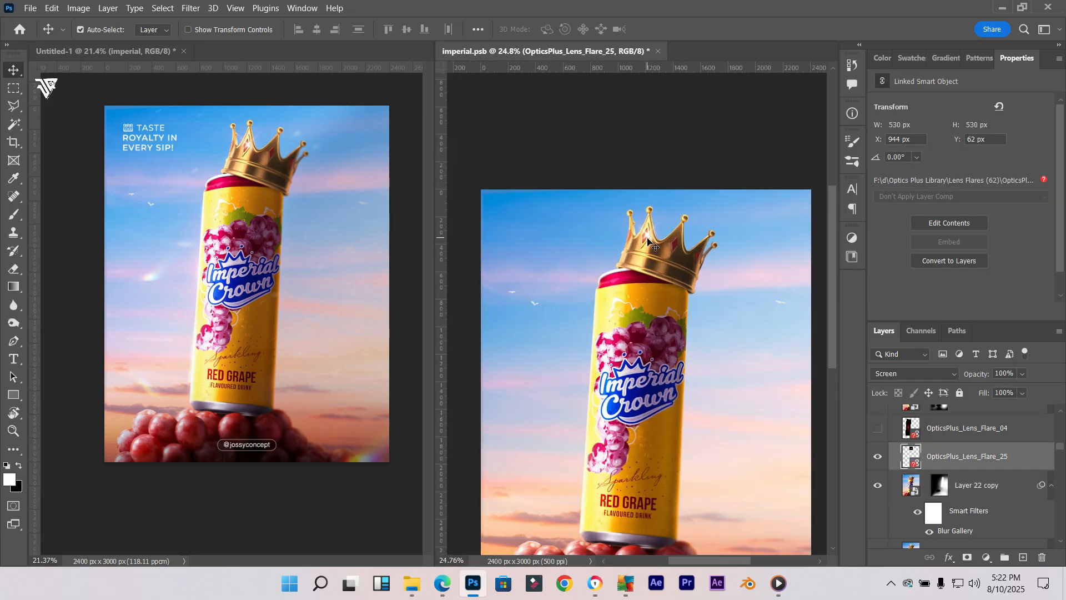
{"action": "scroll", "coordinate": [647, 250], "scroll_direction": "down", "scroll_amount": 5}
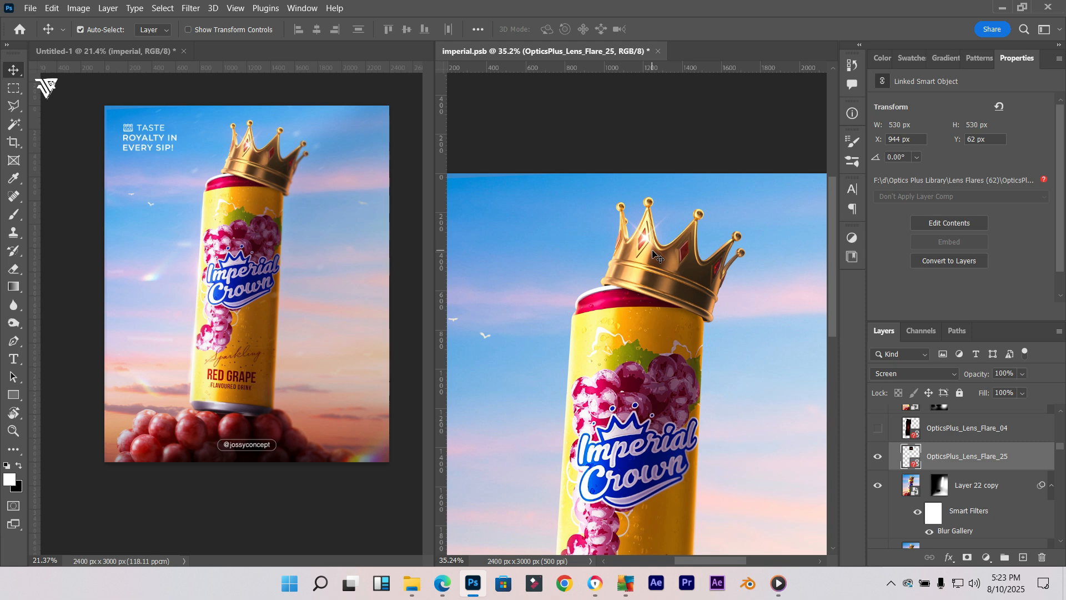
{"action": "scroll", "coordinate": [654, 254], "scroll_direction": "down", "scroll_amount": 2}
Show the OpticsPlus_Lens_Flare_04 layer and review its blend modes, keeping it on Screen
{"action": "left_click", "coordinate": [880, 431]}
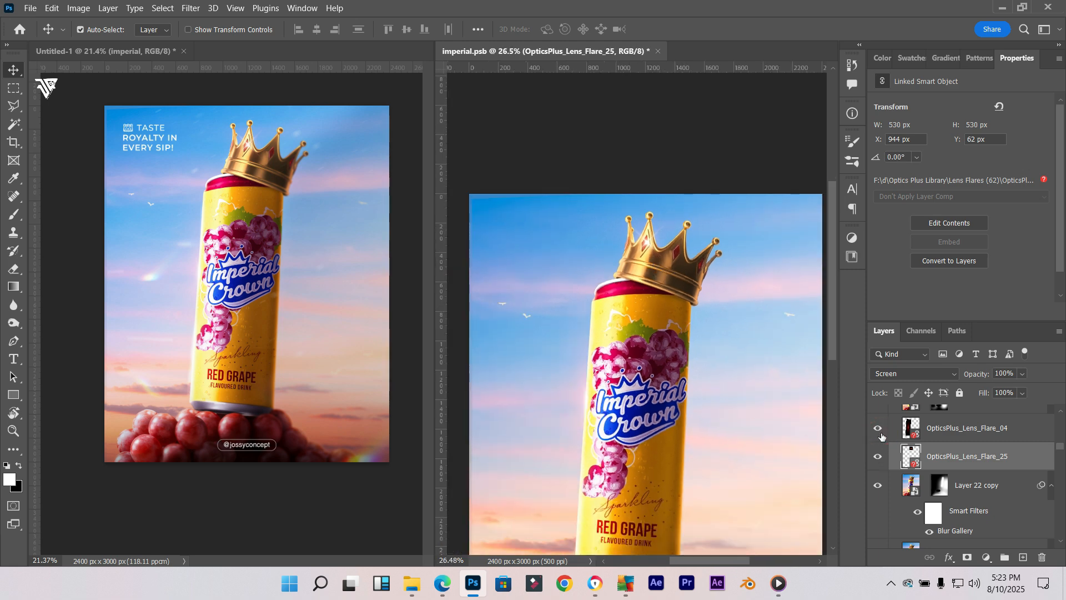
{"action": "left_click", "coordinate": [933, 427]}
{"action": "left_click", "coordinate": [891, 376]}
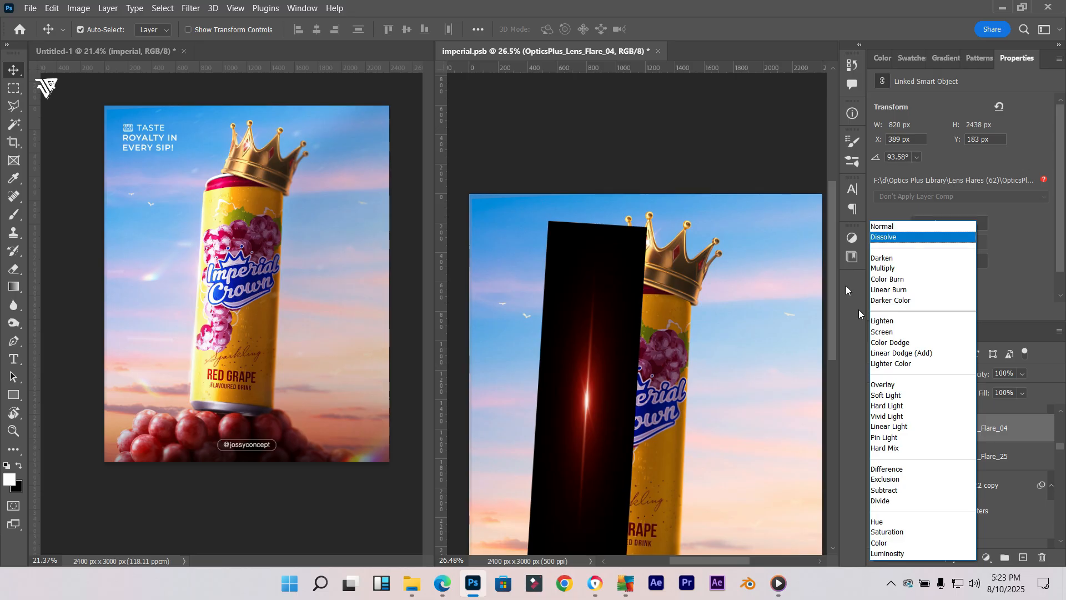
{"action": "left_click", "coordinate": [860, 415]}
Show the Layer 22 copy 2 layer and examine its effect on the whole can
{"action": "scroll", "coordinate": [913, 428], "scroll_direction": "up", "scroll_amount": 2}
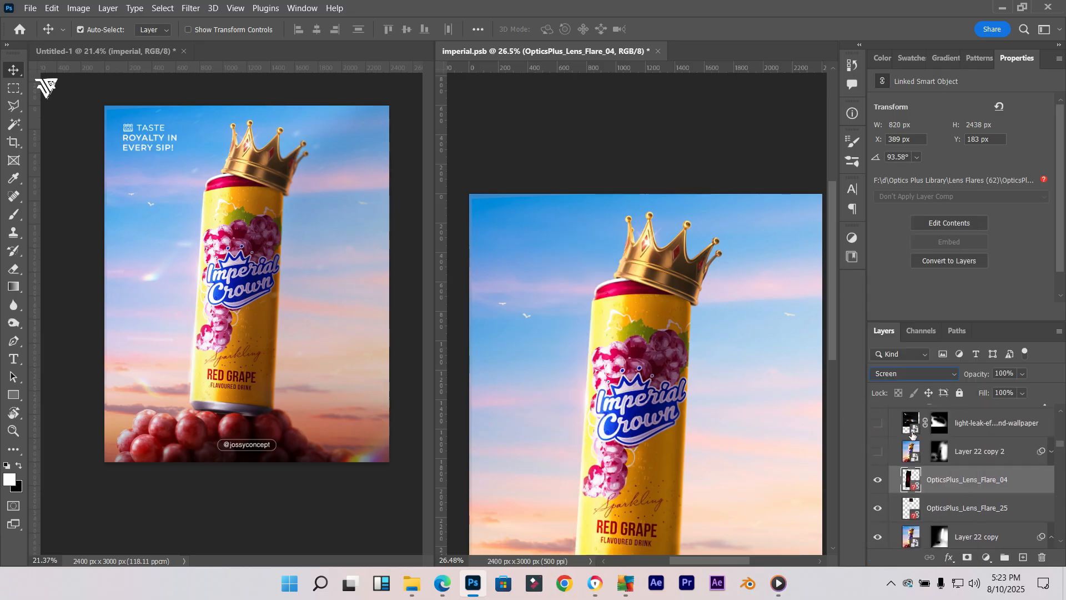
{"action": "left_click", "coordinate": [971, 451]}
{"action": "left_click", "coordinate": [878, 451]}
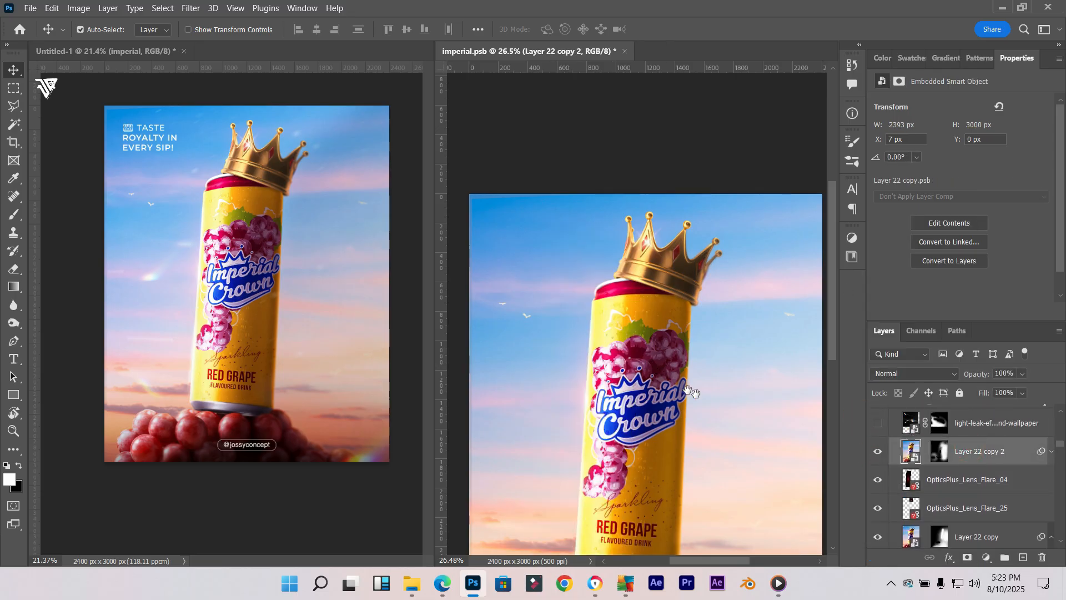
{"action": "left_click_drag", "start_coordinate": [694, 392], "coordinate": [677, 280]}
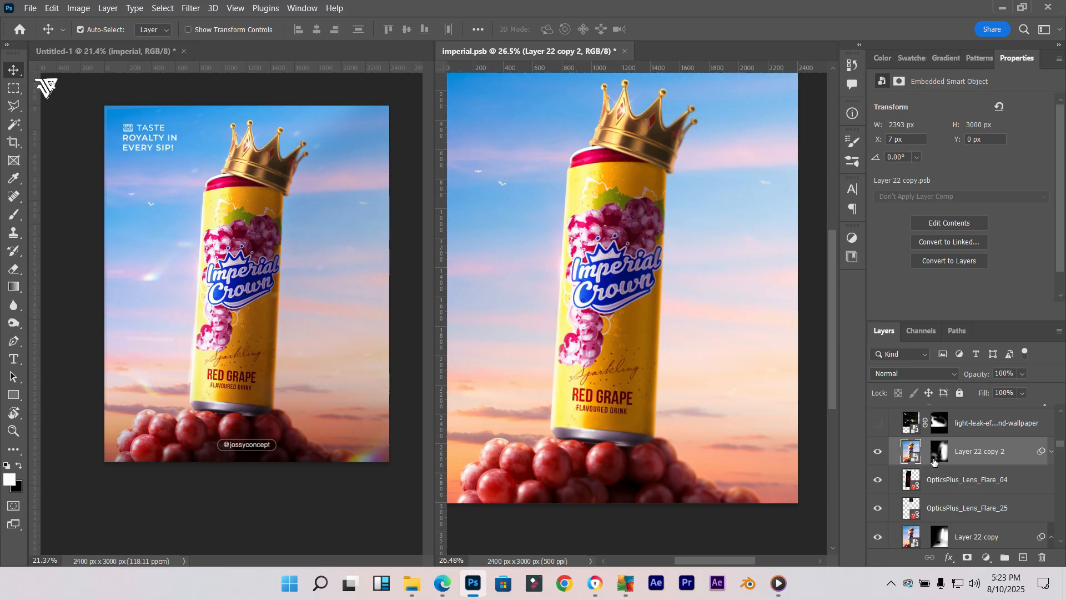
Show the original light-leak wallpaper layer and the OpticsPlus_Dust_Particles_01 layer
{"action": "scroll", "coordinate": [946, 440], "scroll_direction": "up", "scroll_amount": 2}
{"action": "left_click", "coordinate": [975, 473]}
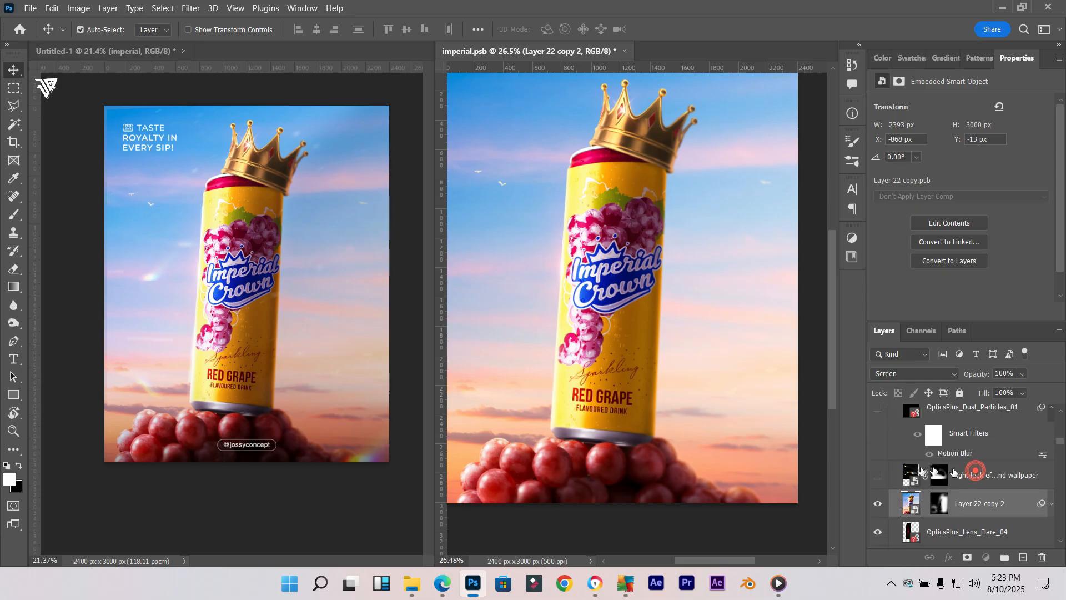
{"action": "left_click", "coordinate": [883, 477]}
{"action": "left_click", "coordinate": [878, 475]}
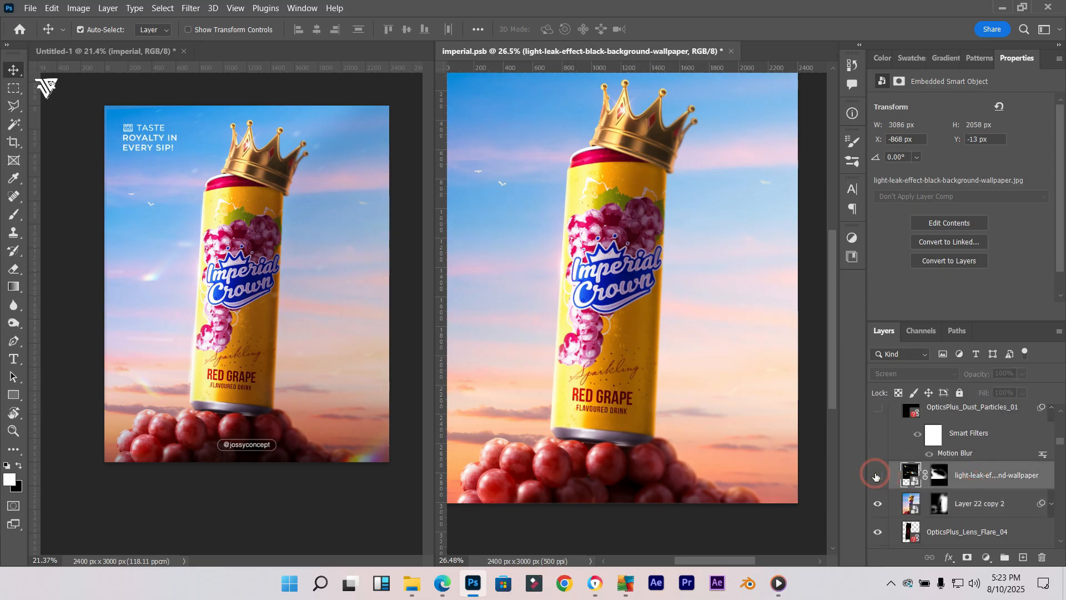
{"action": "left_click", "coordinate": [878, 475]}
{"action": "scroll", "coordinate": [888, 455], "scroll_direction": "up", "scroll_amount": 2}
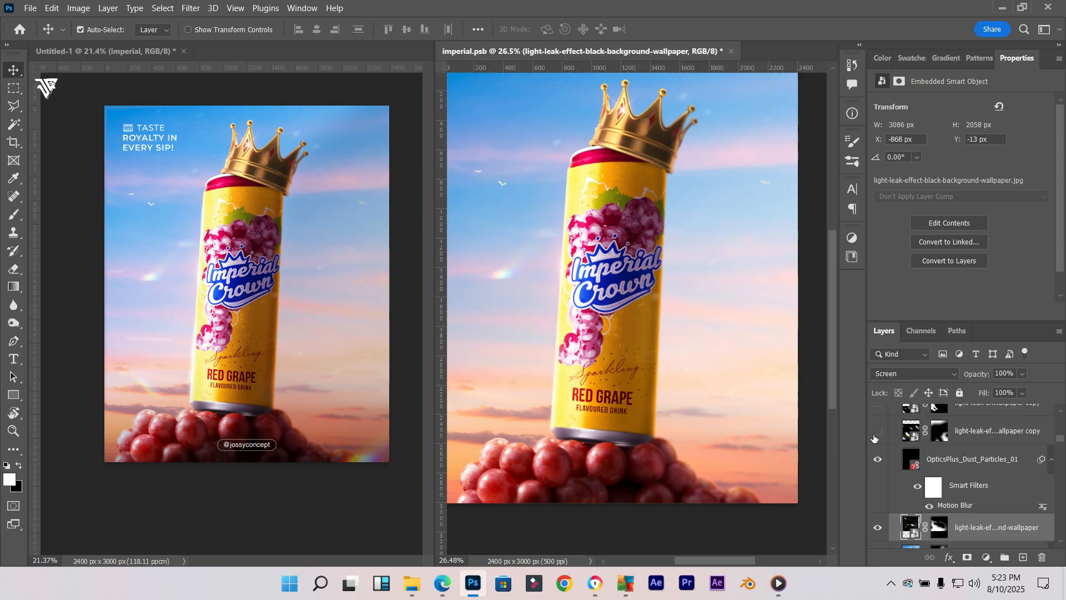
Show the light-leak wallpaper copy just above the dust particles and examine its flare in the poster's lower-right corner
{"action": "left_click", "coordinate": [877, 432]}
{"action": "scroll", "coordinate": [775, 502], "scroll_direction": "up", "scroll_amount": 5}
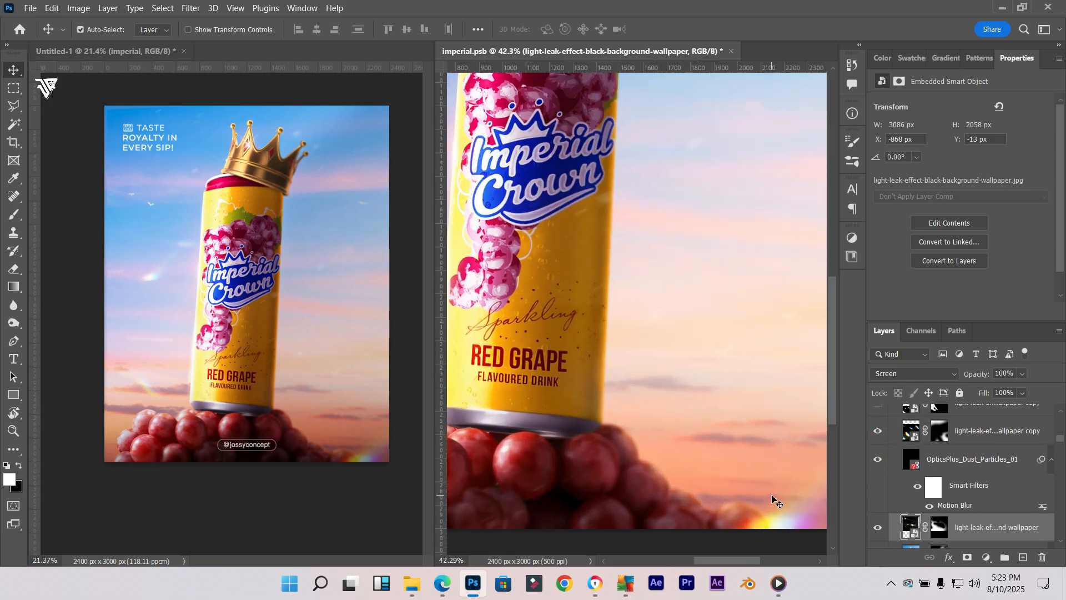
{"action": "scroll", "coordinate": [775, 503], "scroll_direction": "down", "scroll_amount": 3}
{"action": "scroll", "coordinate": [945, 483], "scroll_direction": "up", "scroll_amount": 2}
Disable the lower light-leak copy's layer mask to examine the full light leak, and re-enable the mask
{"action": "left_click", "coordinate": [947, 480]}
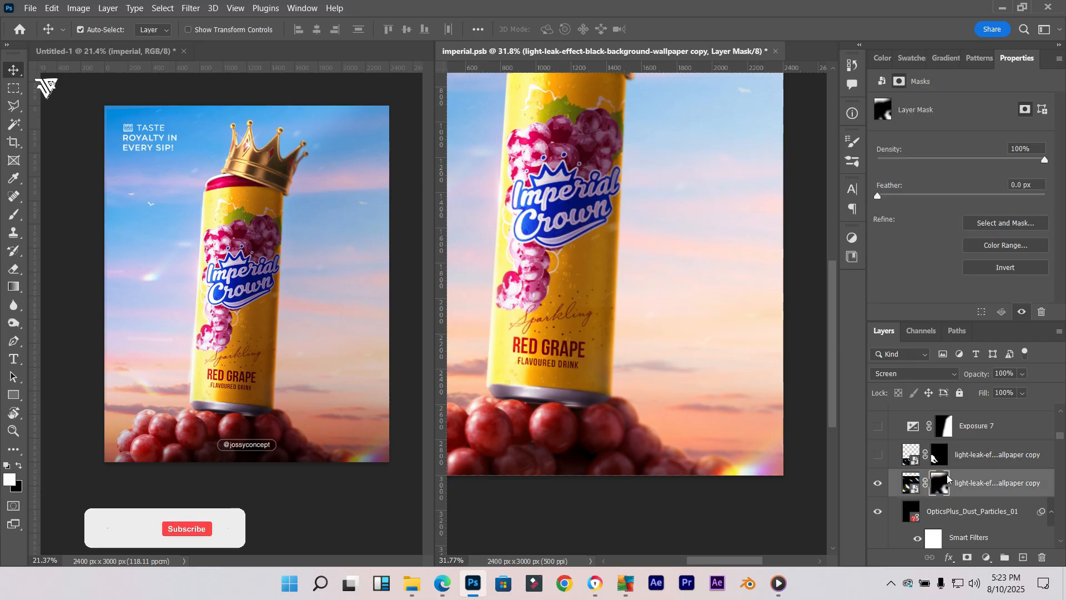
{"action": "right_click", "coordinate": [947, 480]}
{"action": "left_click", "coordinate": [966, 362]}
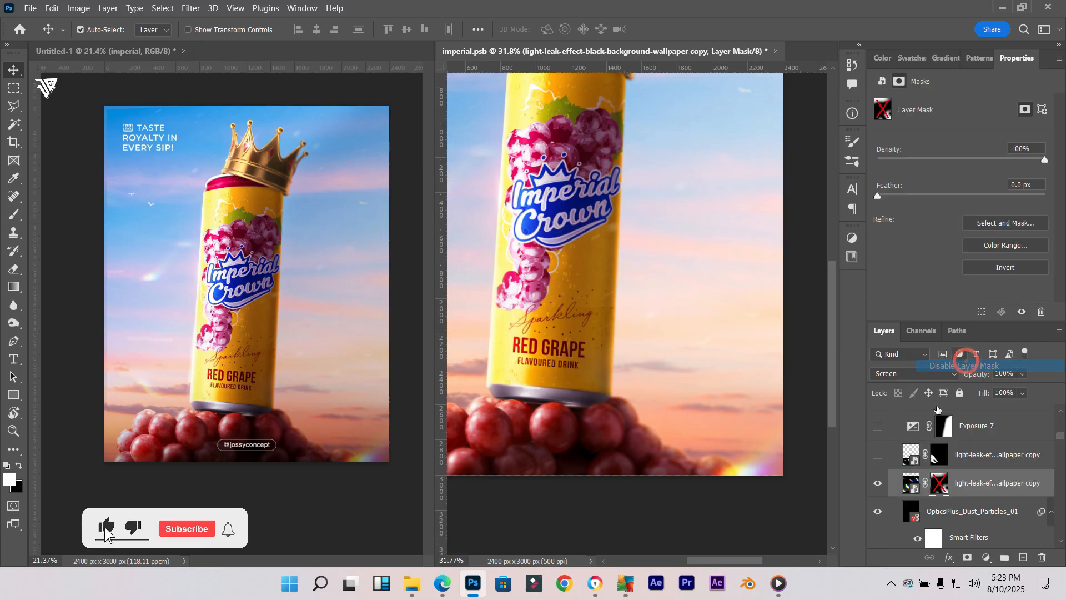
{"action": "left_click", "coordinate": [941, 487]}
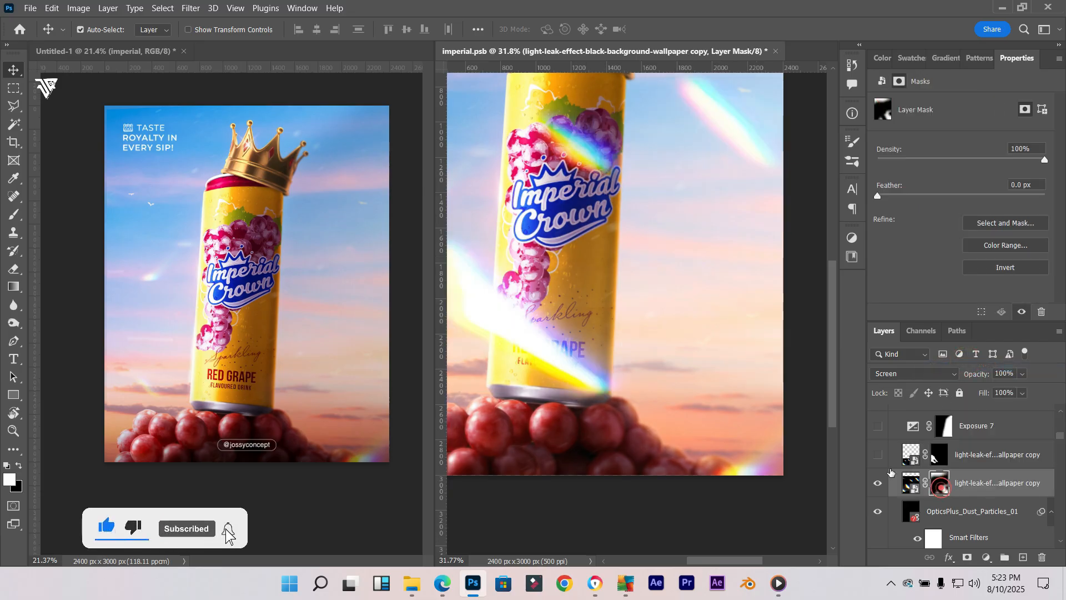
Show the upper light-leak wallpaper copy below Exposure 7 and examine the whole poster
{"action": "left_click", "coordinate": [878, 454]}
{"action": "scroll", "coordinate": [647, 396], "scroll_direction": "down", "scroll_amount": 1}
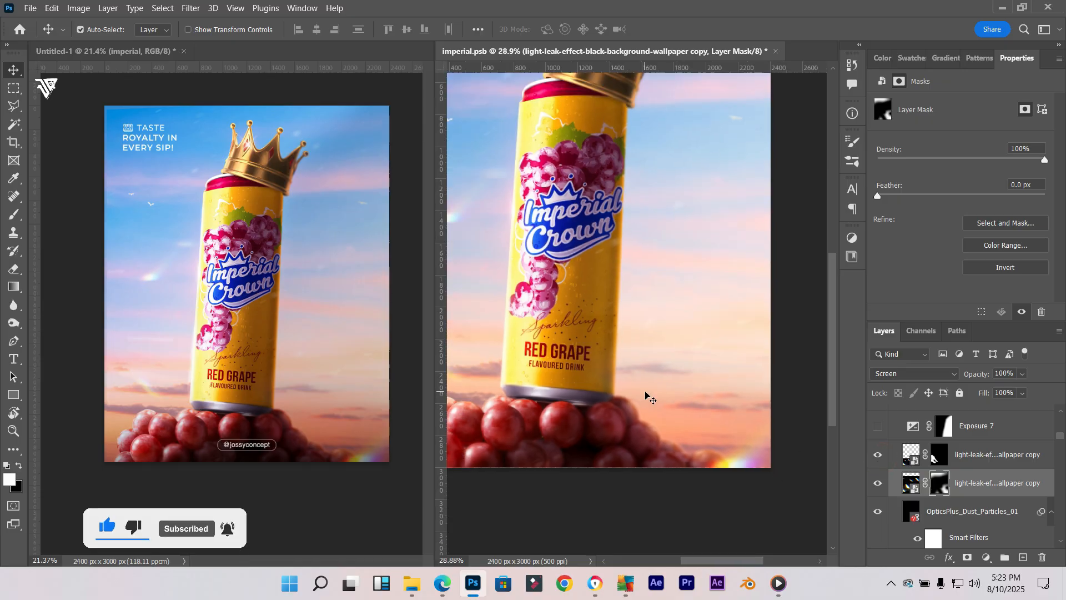
{"action": "scroll", "coordinate": [647, 396], "scroll_direction": "down", "scroll_amount": 3}
Show the Exposure 7 adjustment layer, and review its settings and its darkening effect on the poster
{"action": "scroll", "coordinate": [910, 469], "scroll_direction": "up", "scroll_amount": 2}
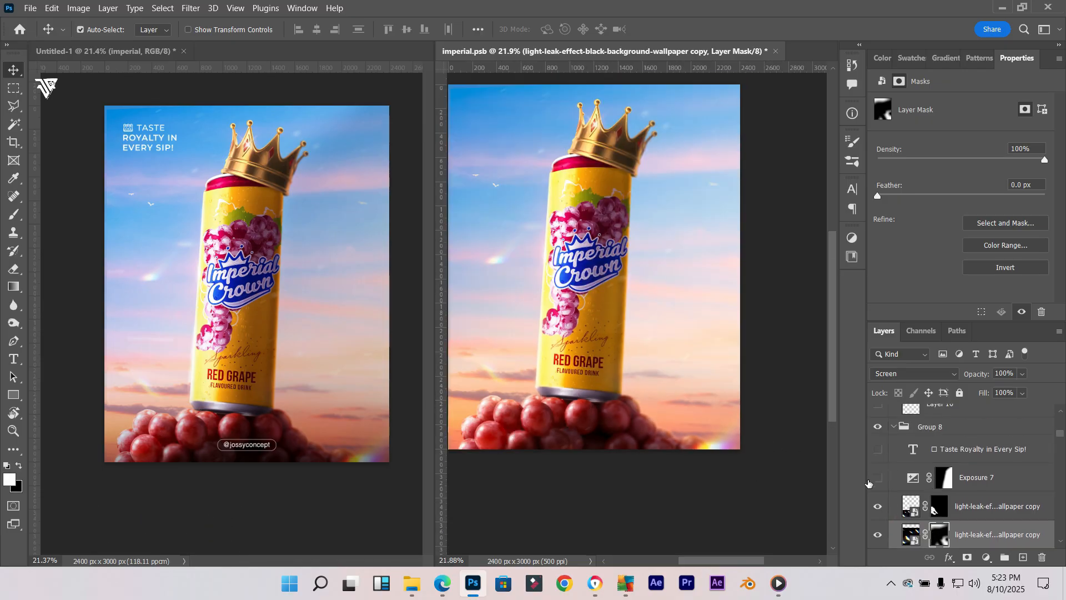
{"action": "left_click", "coordinate": [870, 481]}
{"action": "left_click", "coordinate": [969, 483]}
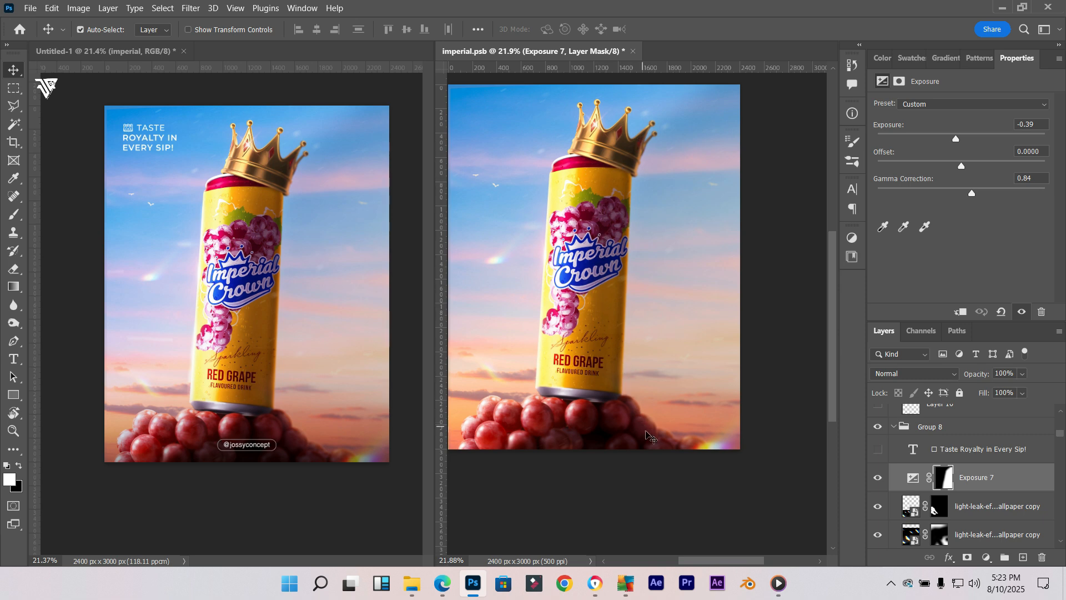
{"action": "scroll", "coordinate": [539, 175], "scroll_direction": "up", "scroll_amount": 3}
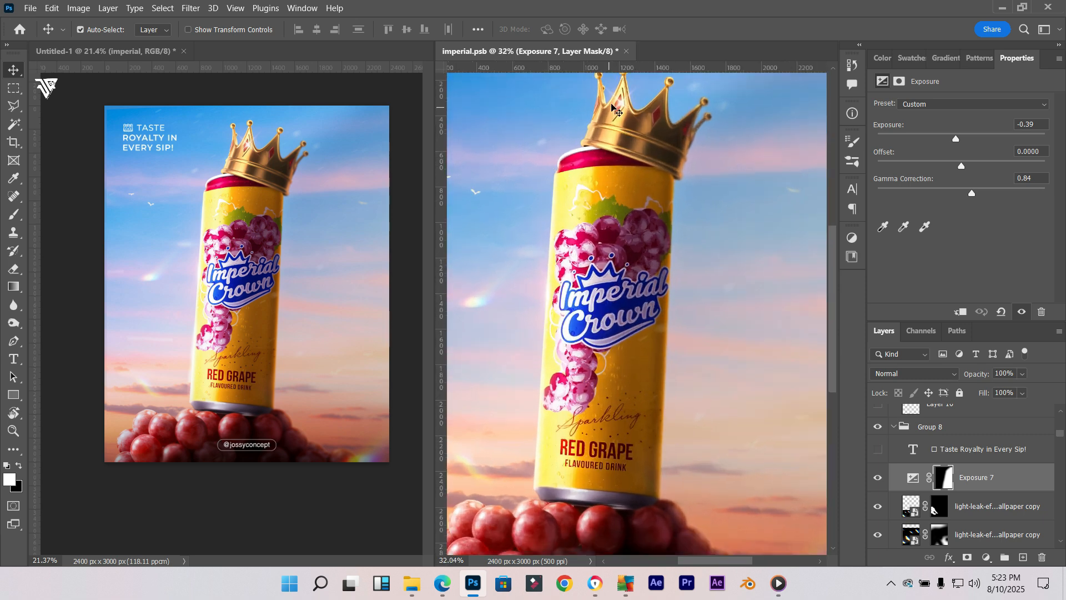
{"action": "scroll", "coordinate": [561, 224], "scroll_direction": "down", "scroll_amount": 3}
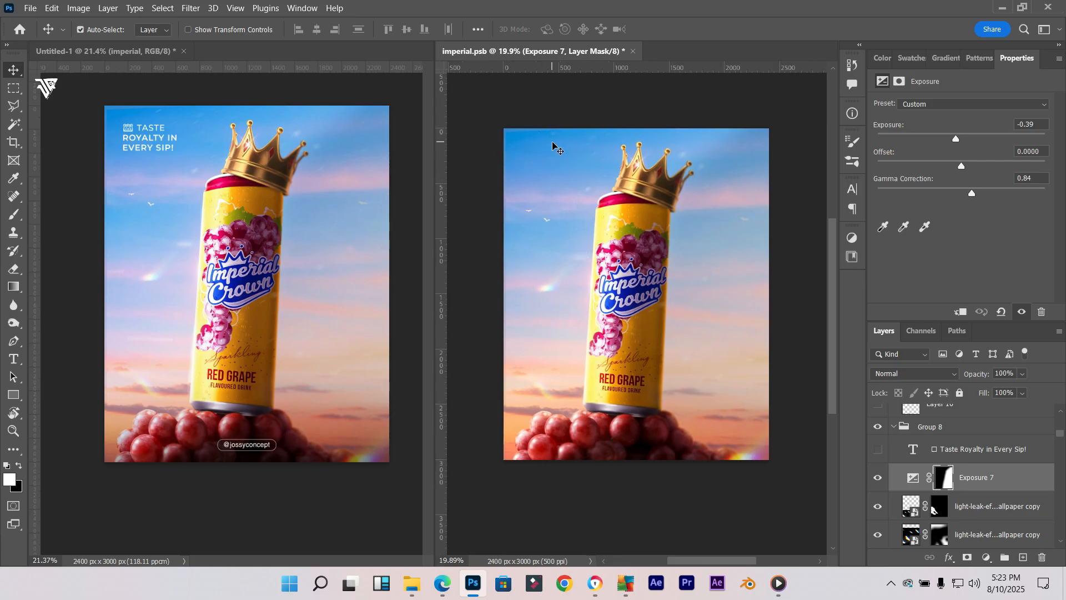
{"action": "scroll", "coordinate": [207, 150], "scroll_direction": "up", "scroll_amount": 5}
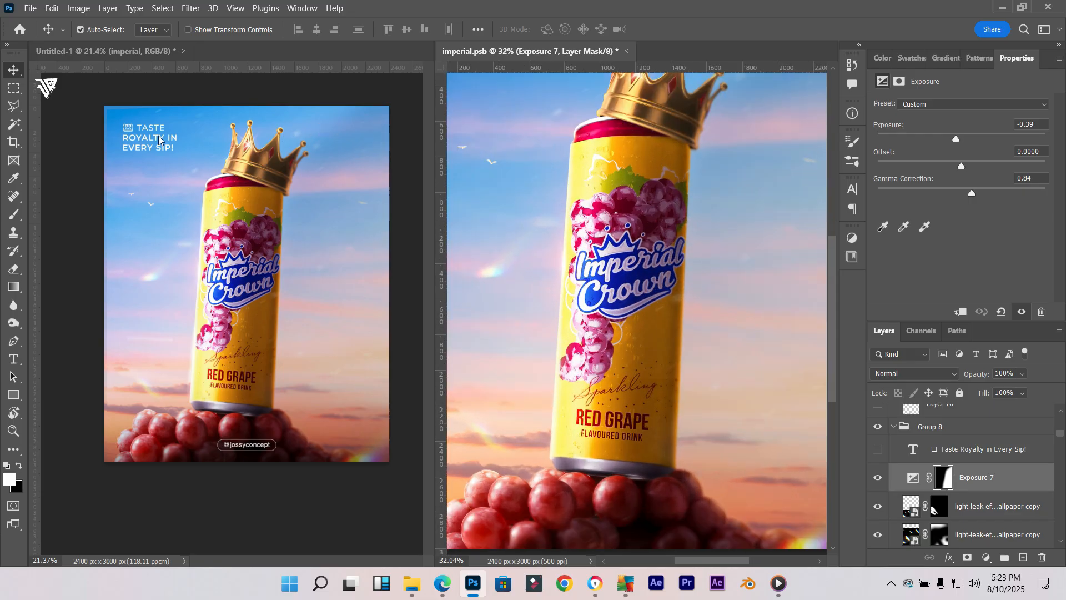
Switch to the Untitled-1 document and examine the "Taste Royalty in Every Sip!" text up close
{"action": "left_click", "coordinate": [156, 135]}
{"action": "scroll", "coordinate": [155, 137], "scroll_direction": "up", "scroll_amount": 5}
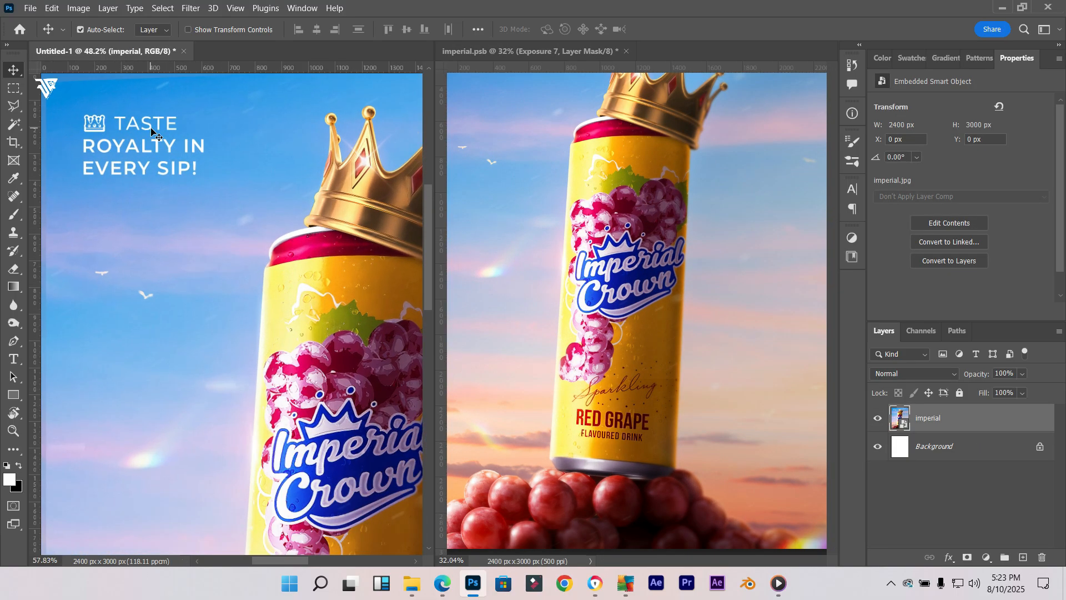
{"action": "scroll", "coordinate": [186, 185], "scroll_direction": "down", "scroll_amount": 5}
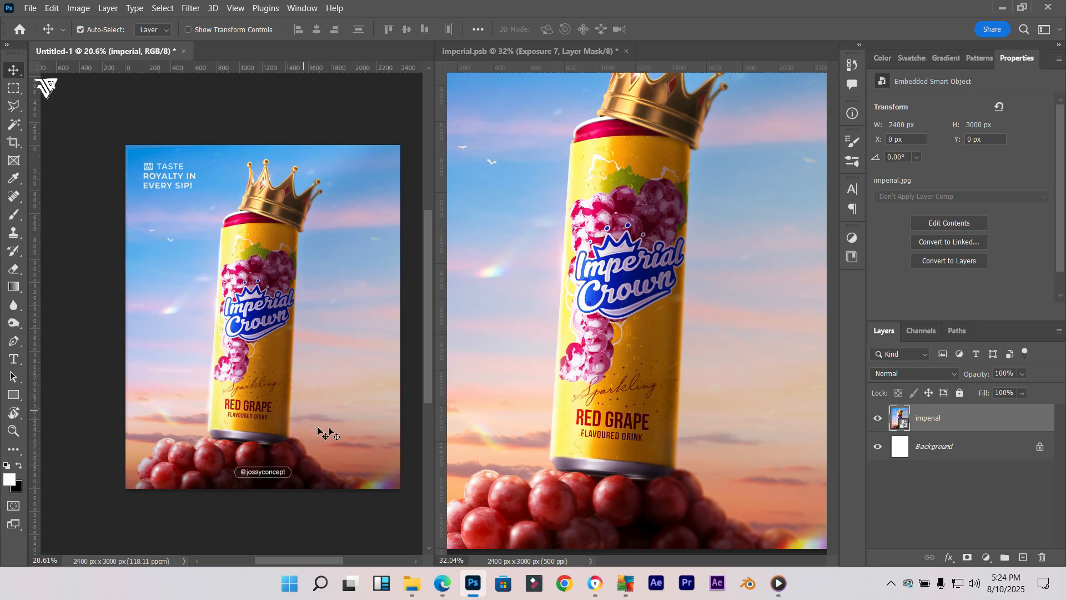
Switch to imperial.psb, show the "Taste Royalty in Every Sip!" text layer in Group 8, and examine the headline on the poster
{"action": "left_click", "coordinate": [662, 250]}
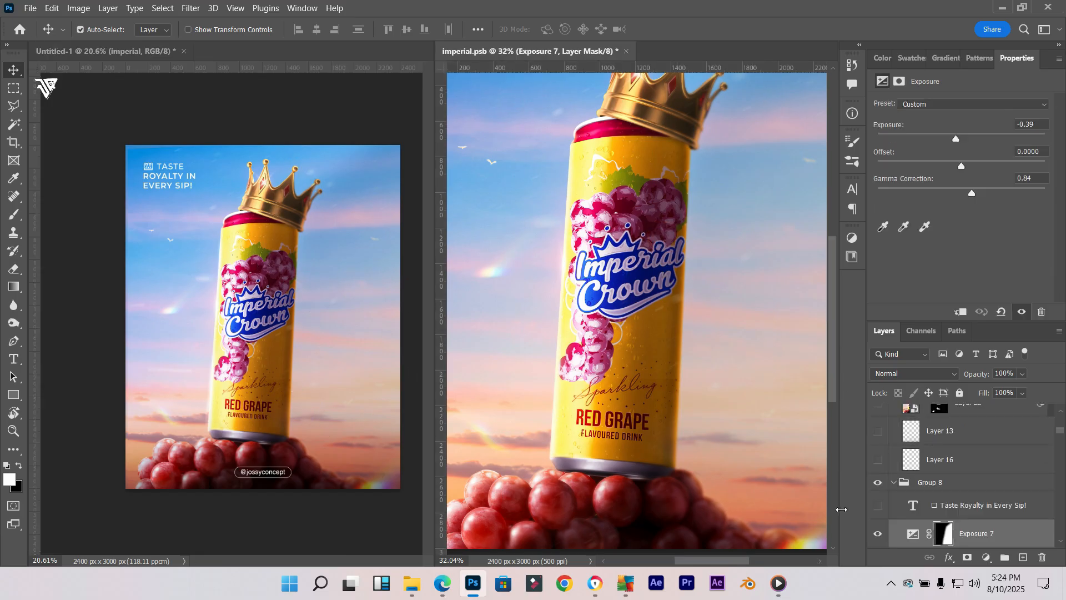
{"action": "left_click", "coordinate": [878, 506]}
{"action": "scroll", "coordinate": [703, 298], "scroll_direction": "down", "scroll_amount": 3}
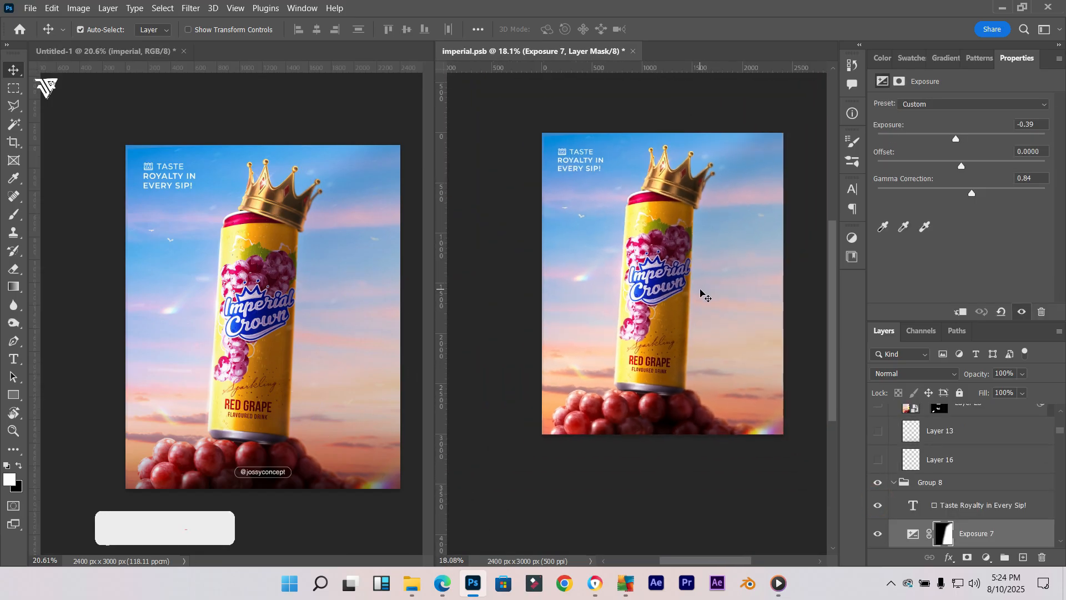
{"action": "scroll", "coordinate": [701, 297], "scroll_direction": "up", "scroll_amount": 2}
{"action": "scroll", "coordinate": [507, 142], "scroll_direction": "down", "scroll_amount": 2}
{"action": "scroll", "coordinate": [562, 131], "scroll_direction": "up", "scroll_amount": 4}
{"action": "scroll", "coordinate": [611, 212], "scroll_direction": "down", "scroll_amount": 2}
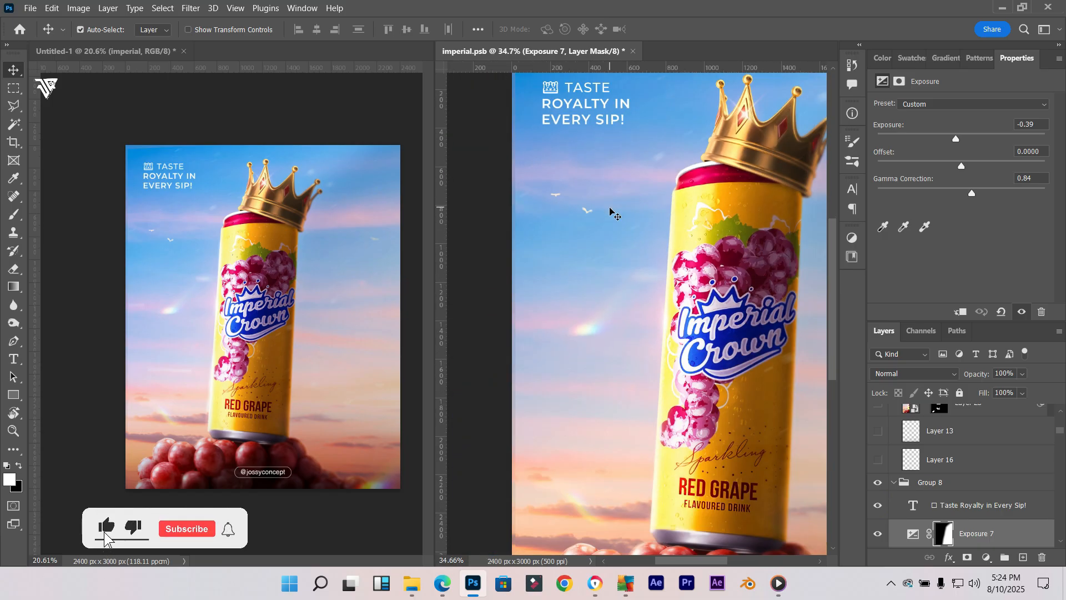
{"action": "scroll", "coordinate": [639, 165], "scroll_direction": "down", "scroll_amount": 2}
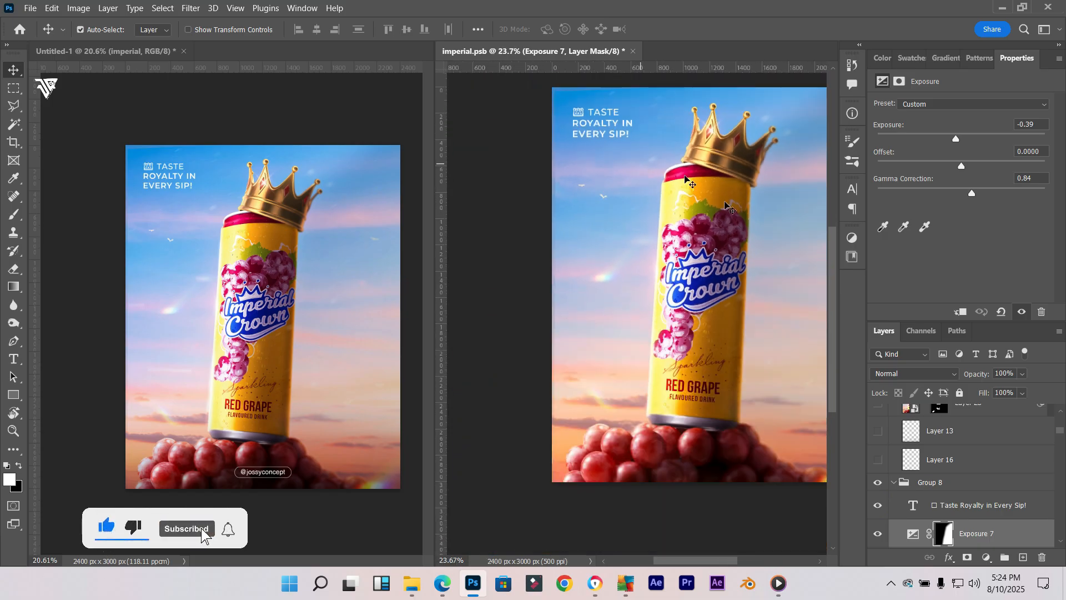
Show Layer 16 above Group 8 and examine its effect on the dark grapes below the can
{"action": "scroll", "coordinate": [897, 431], "scroll_direction": "up", "scroll_amount": 1}
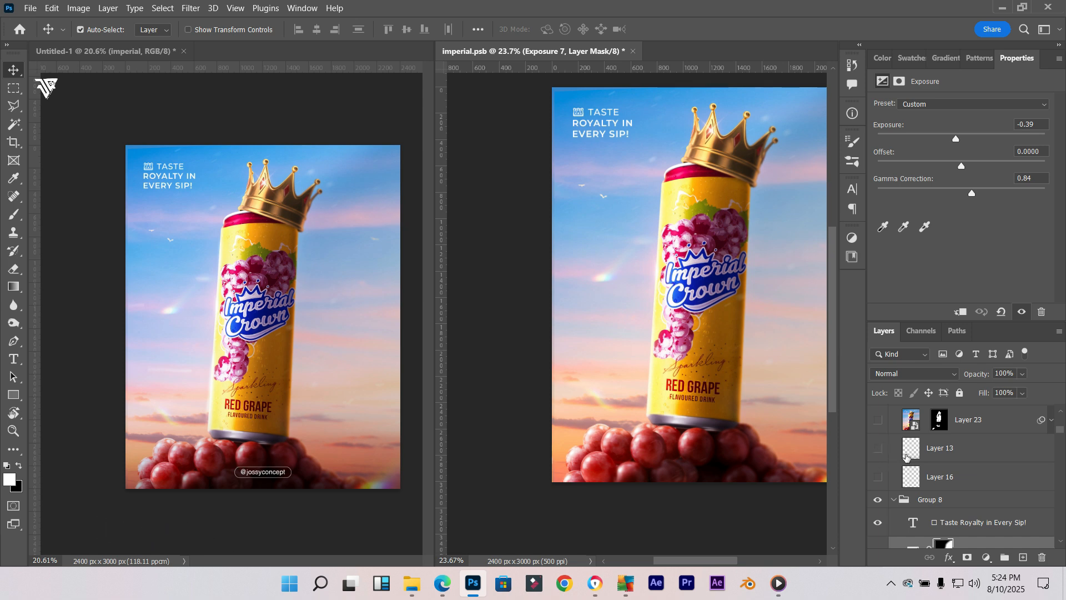
{"action": "left_click", "coordinate": [885, 486]}
{"action": "scroll", "coordinate": [691, 519], "scroll_direction": "up", "scroll_amount": 5}
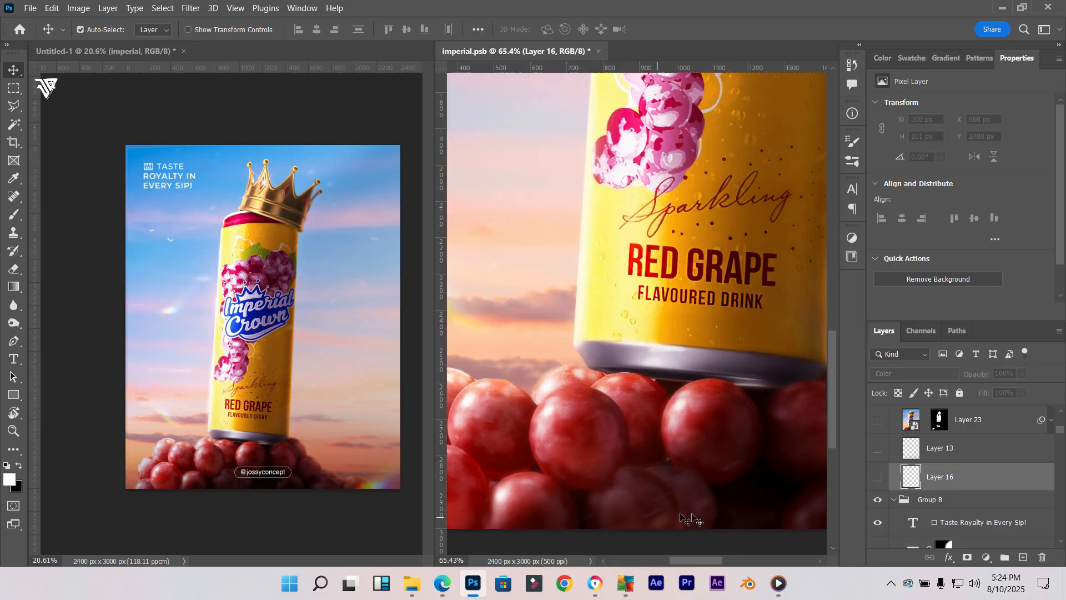
{"action": "left_click", "coordinate": [872, 482]}
{"action": "left_click", "coordinate": [872, 482]}
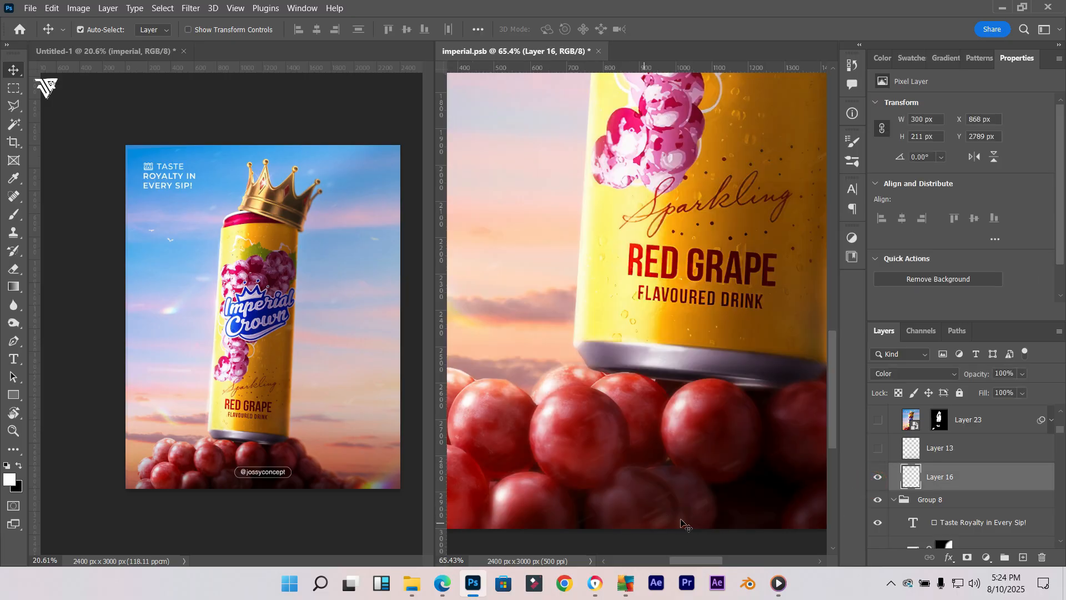
Show Layer 13 above Layer 16 and examine its effect across the grapes and the whole poster
{"action": "scroll", "coordinate": [752, 464], "scroll_direction": "down", "scroll_amount": 3}
{"action": "left_click", "coordinate": [876, 451]}
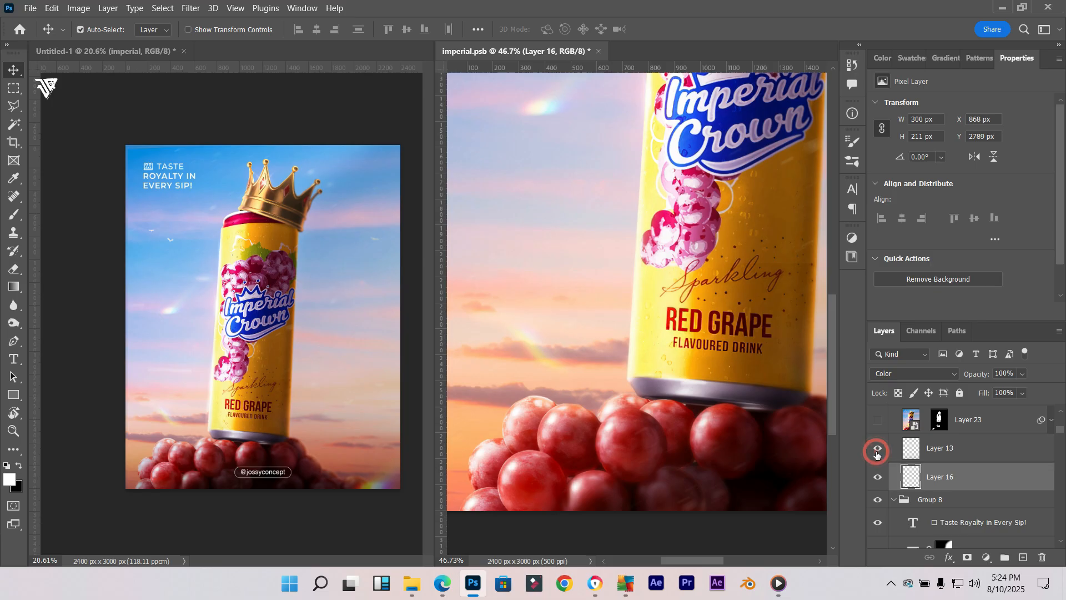
{"action": "scroll", "coordinate": [733, 457], "scroll_direction": "down", "scroll_amount": 5}
{"action": "scroll", "coordinate": [733, 461], "scroll_direction": "down", "scroll_amount": 2}
{"action": "scroll", "coordinate": [723, 470], "scroll_direction": "up", "scroll_amount": 2}
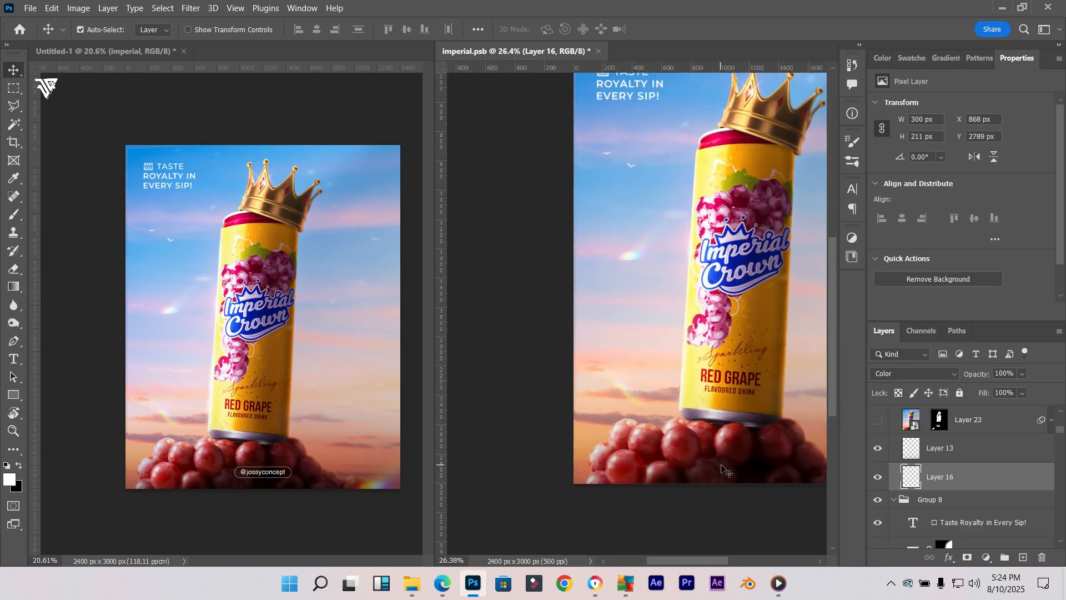
{"action": "left_click_drag", "start_coordinate": [763, 447], "coordinate": [648, 468]}
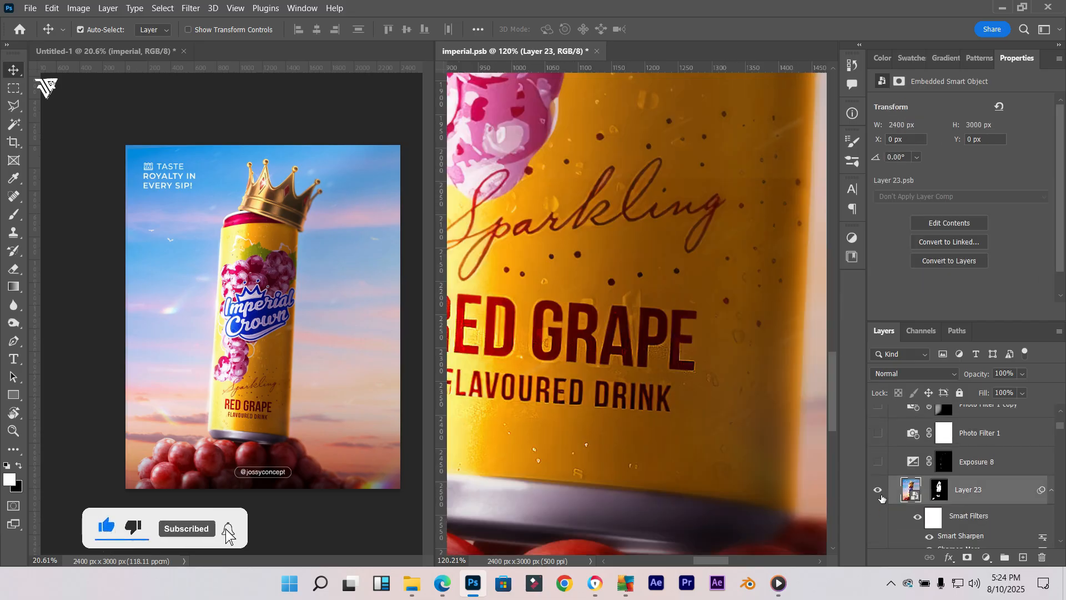
Compare the can's lower label with and without the sharpened Layer 23, leaving the layer hidden
{"action": "left_click", "coordinate": [881, 495]}
{"action": "left_click", "coordinate": [880, 493]}
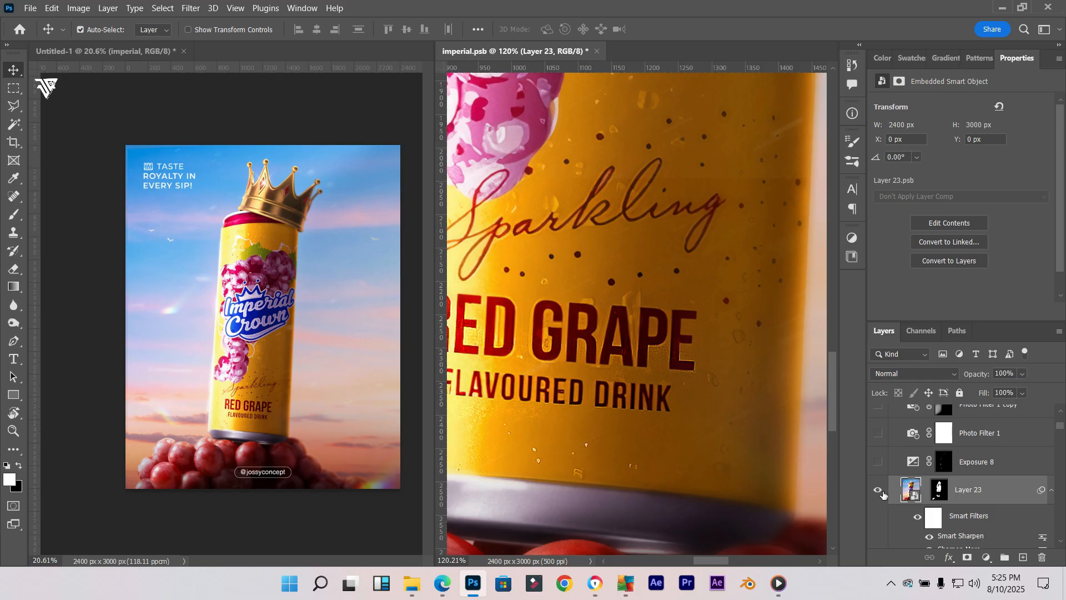
{"action": "left_click", "coordinate": [878, 491]}
Show the Exposure 8 adjustment layer, review its settings, and compare the can with and without it
{"action": "scroll", "coordinate": [880, 487], "scroll_direction": "up", "scroll_amount": 1}
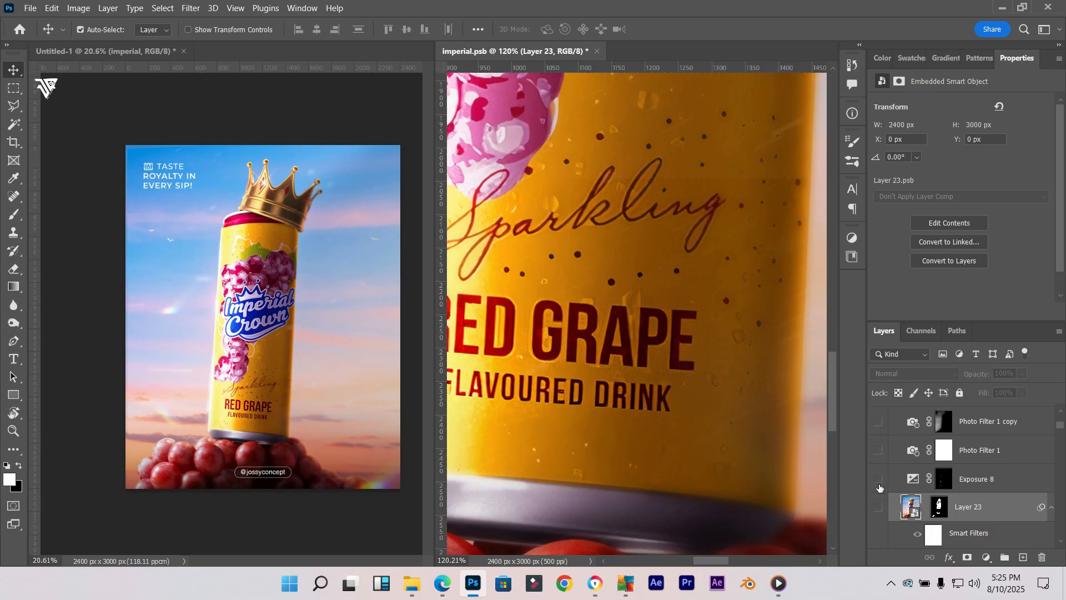
{"action": "left_click", "coordinate": [878, 479]}
{"action": "scroll", "coordinate": [776, 422], "scroll_direction": "down", "scroll_amount": 3}
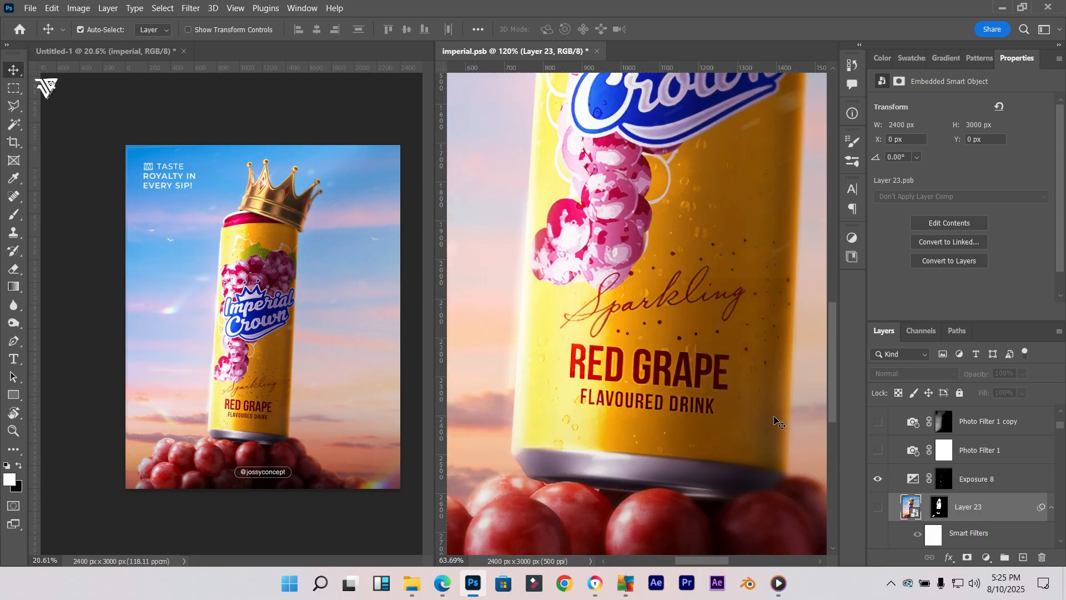
{"action": "scroll", "coordinate": [776, 422], "scroll_direction": "down", "scroll_amount": 3}
{"action": "left_click", "coordinate": [988, 479]}
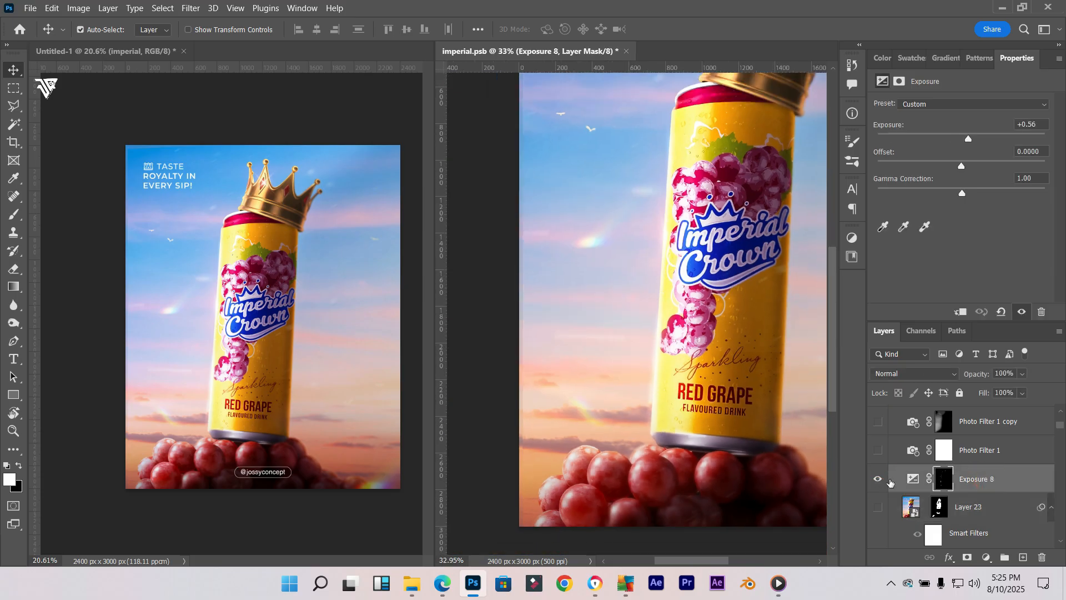
{"action": "left_click", "coordinate": [880, 481]}
{"action": "left_click", "coordinate": [880, 481]}
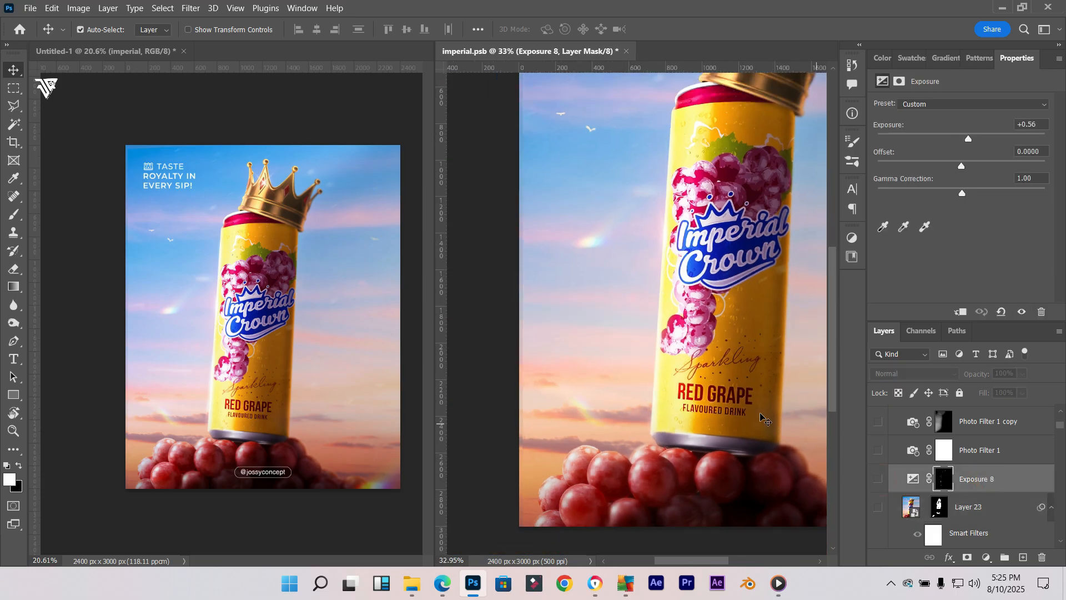
{"action": "left_click", "coordinate": [878, 479]}
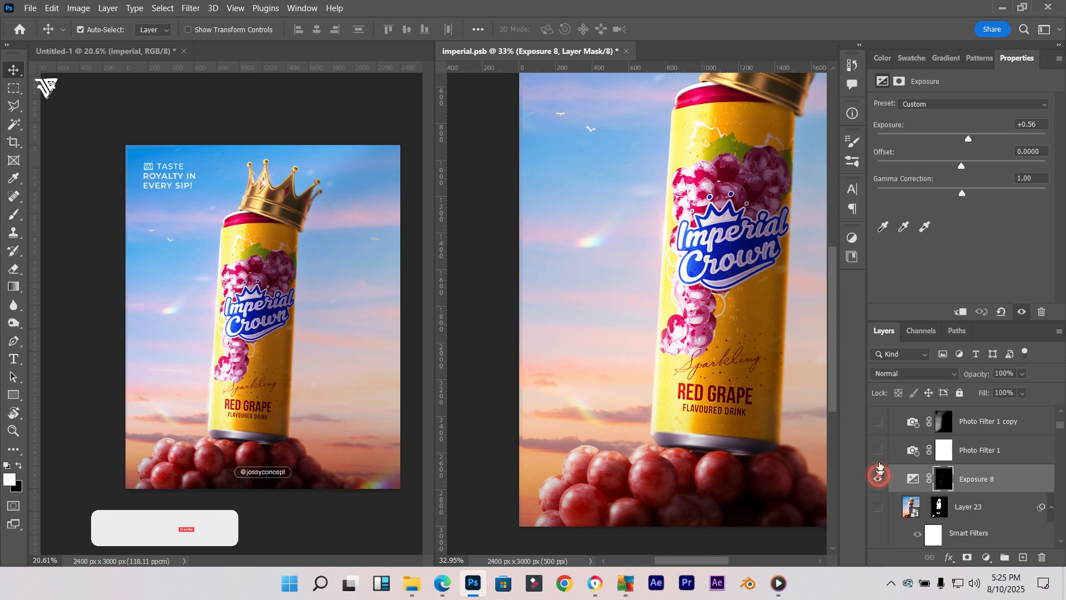
Show the Photo Filter 1 adjustment layer, review its settings, and compare the whole poster with and without it
{"action": "left_click", "coordinate": [880, 451]}
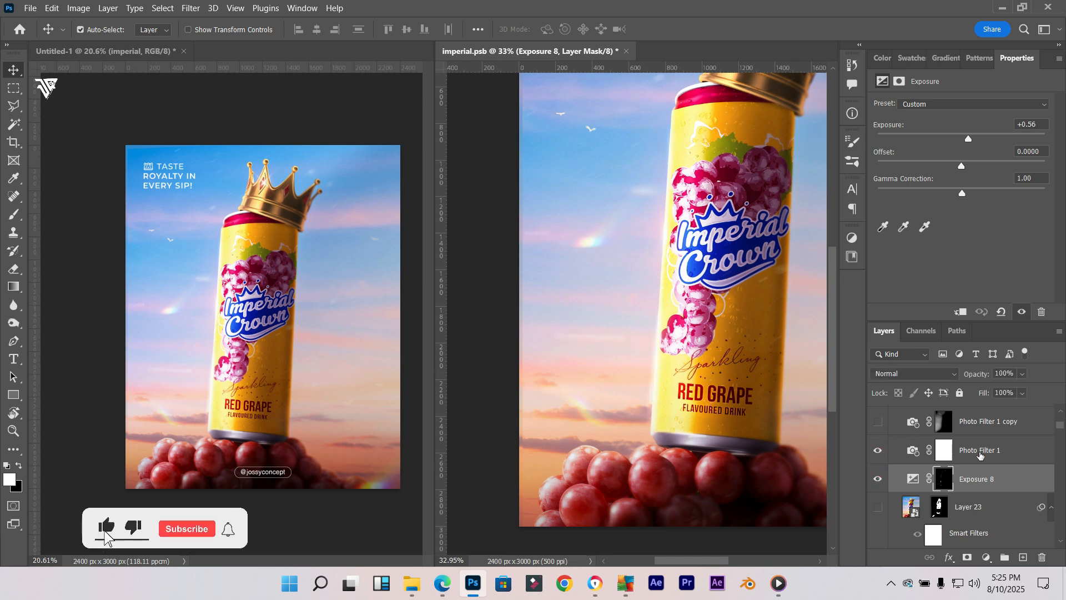
{"action": "left_click", "coordinate": [977, 450]}
{"action": "scroll", "coordinate": [644, 290], "scroll_direction": "down", "scroll_amount": 3}
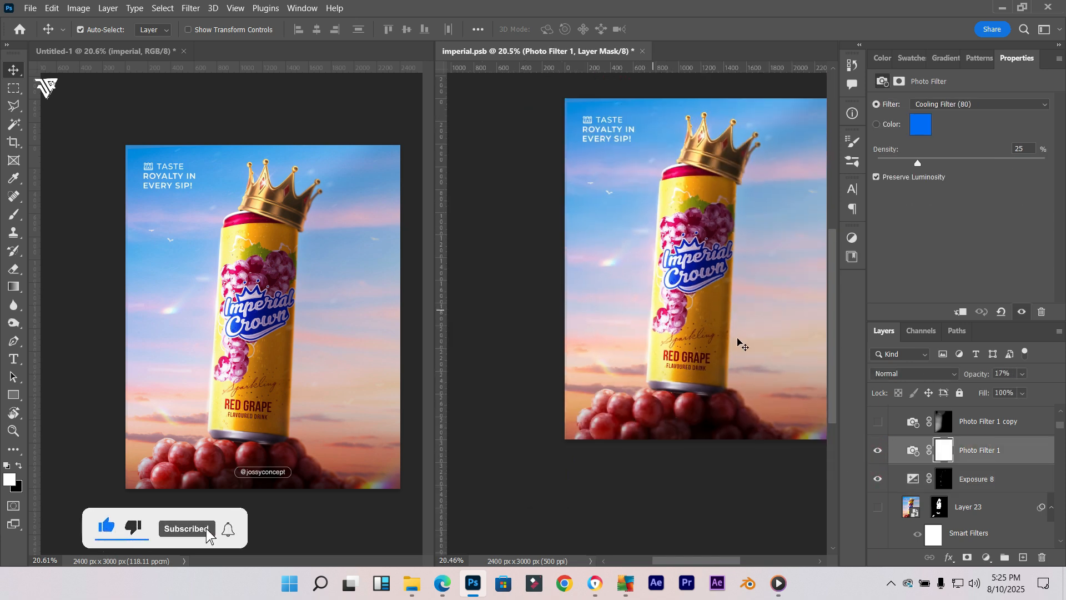
{"action": "left_click", "coordinate": [877, 450]}
{"action": "left_click", "coordinate": [877, 451]}
{"action": "left_click", "coordinate": [877, 452]}
{"action": "left_click", "coordinate": [878, 451]}
{"action": "left_click", "coordinate": [878, 452]}
Show the Photo Filter 1 copy adjustment layer and review its filter settings
{"action": "left_click", "coordinate": [977, 427]}
{"action": "left_click", "coordinate": [879, 425]}
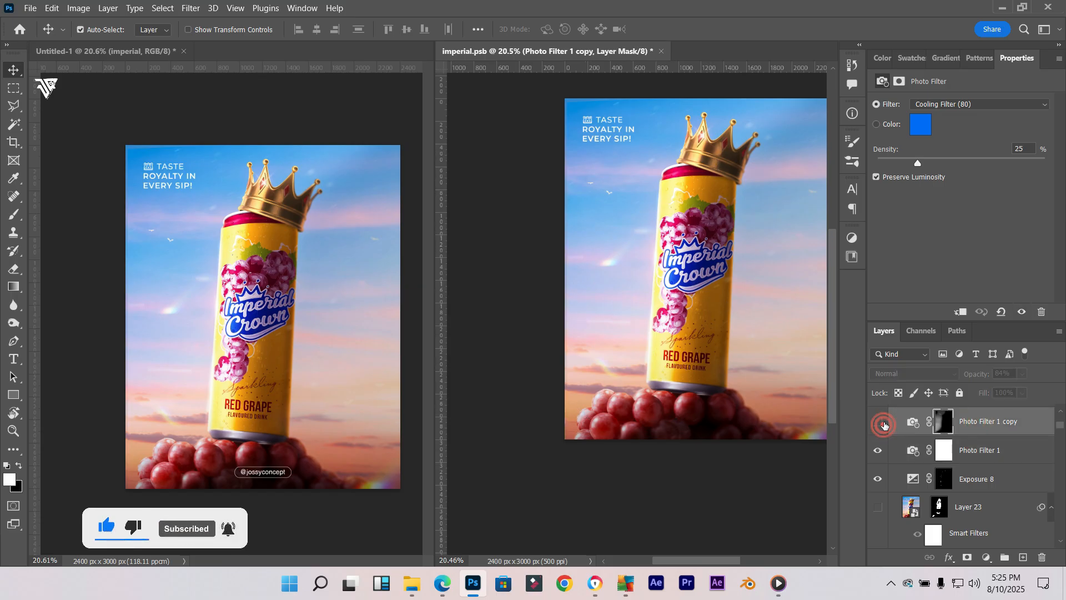
{"action": "left_click", "coordinate": [914, 424]}
Review the Color Lookup 1 adjustment's 3DLUT file options without changing them, and examine the whole poster
{"action": "scroll", "coordinate": [916, 425], "scroll_direction": "up", "scroll_amount": 1}
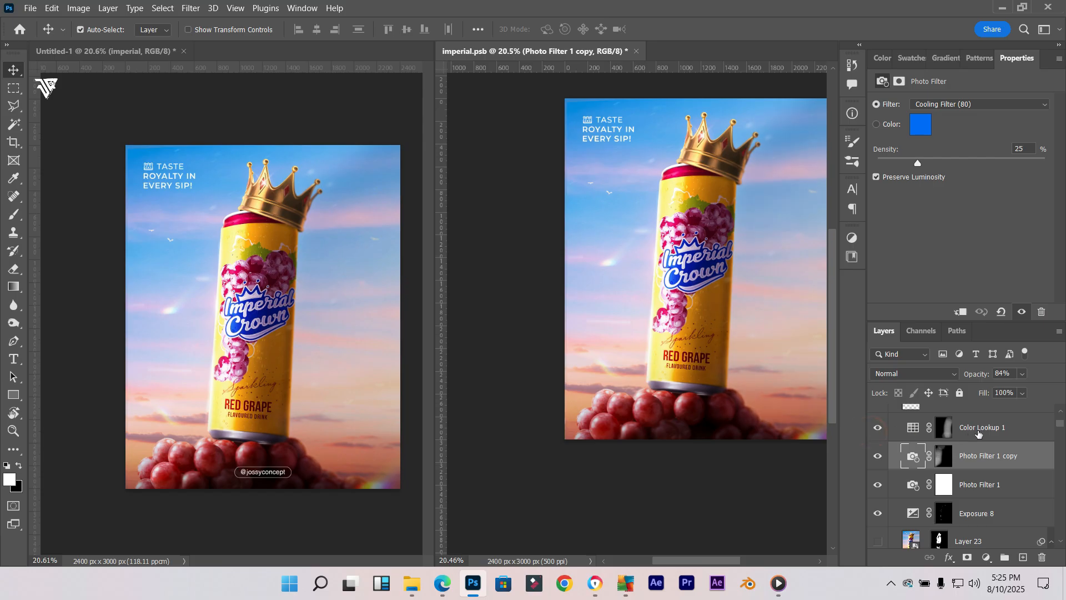
{"action": "left_click", "coordinate": [980, 433]}
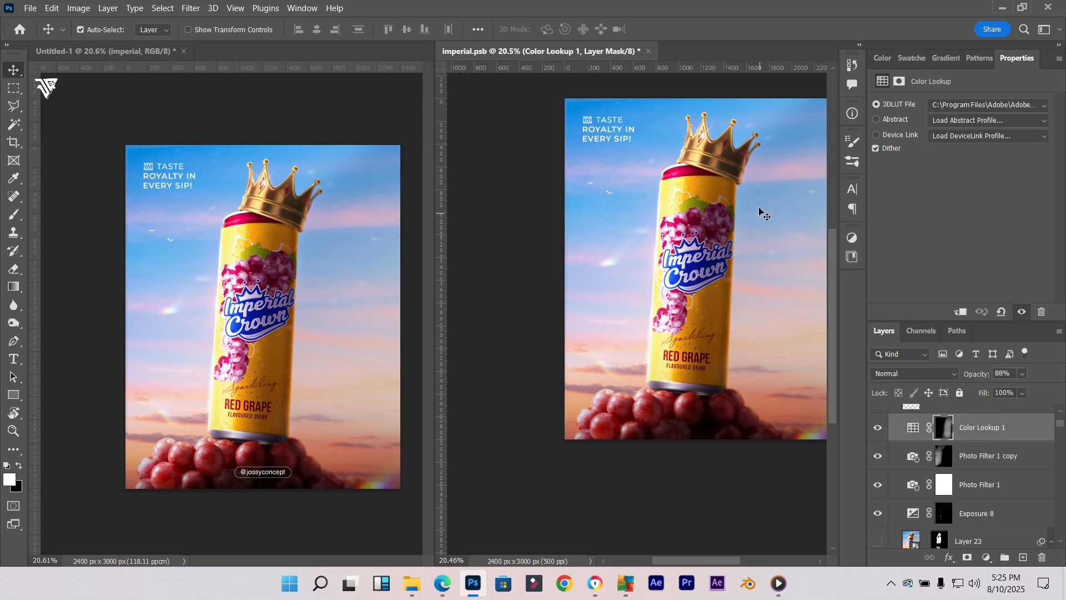
{"action": "left_click", "coordinate": [965, 104]}
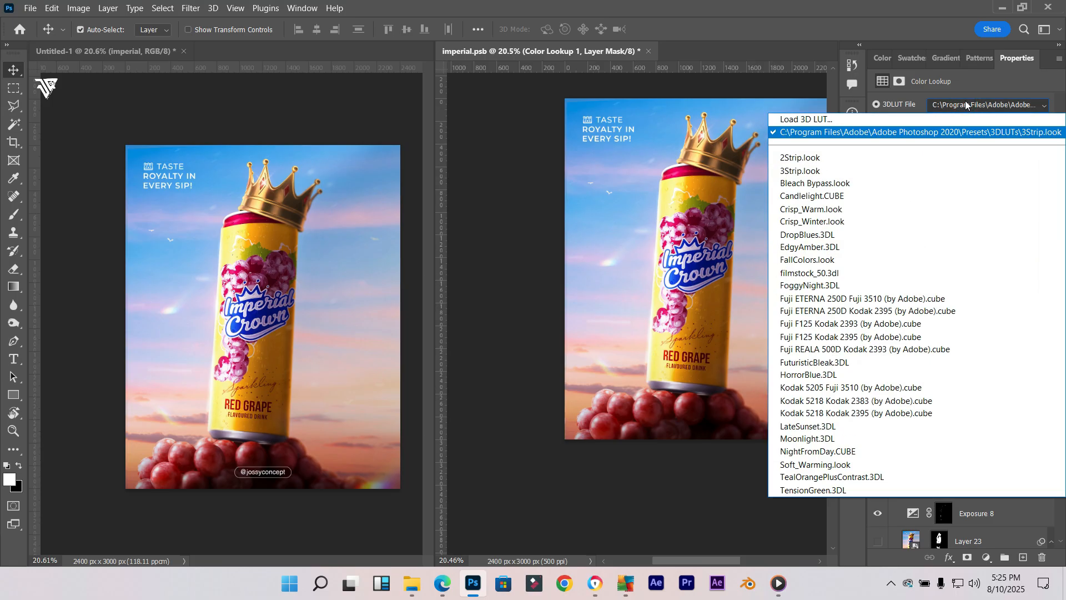
{"action": "left_click", "coordinate": [845, 3]}
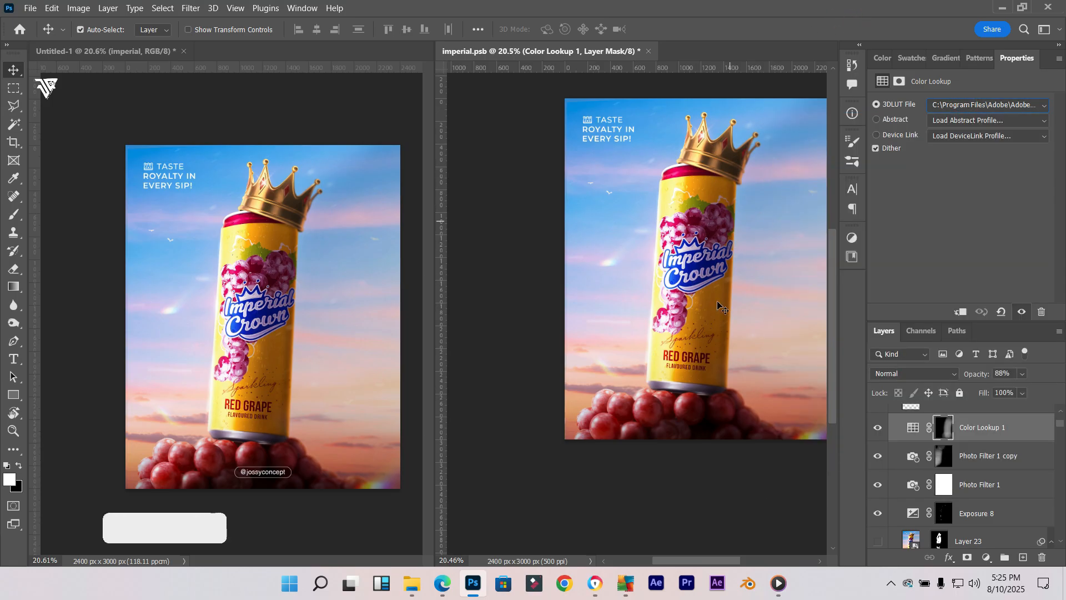
{"action": "left_click_drag", "start_coordinate": [765, 386], "coordinate": [699, 417]}
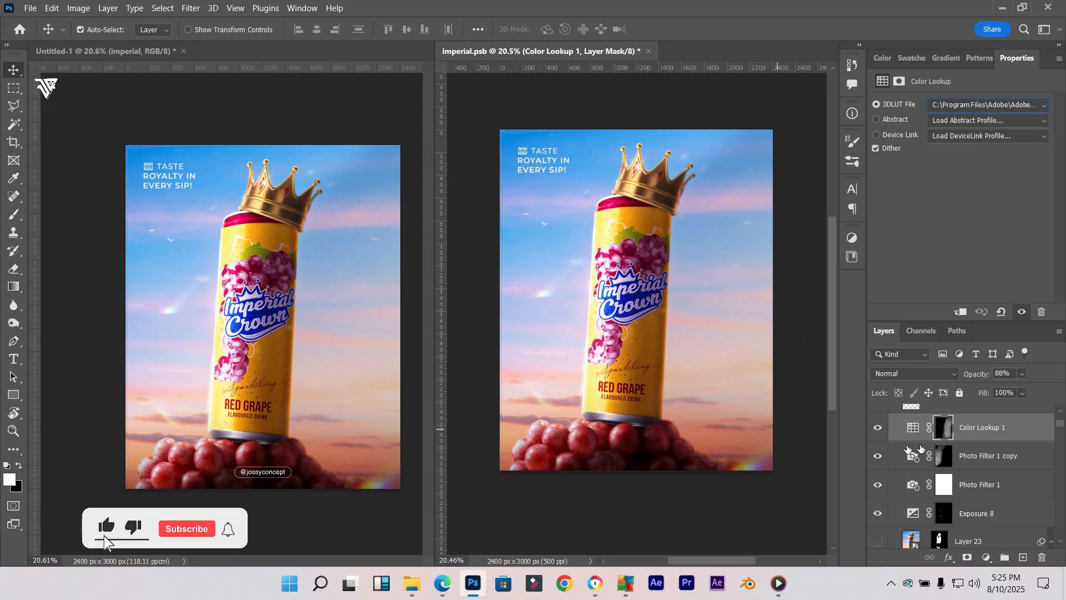
Show Layer 19 above Color Lookup 1 and compare the poster with and without it
{"action": "scroll", "coordinate": [927, 451], "scroll_direction": "up", "scroll_amount": 3}
{"action": "left_click", "coordinate": [877, 487]}
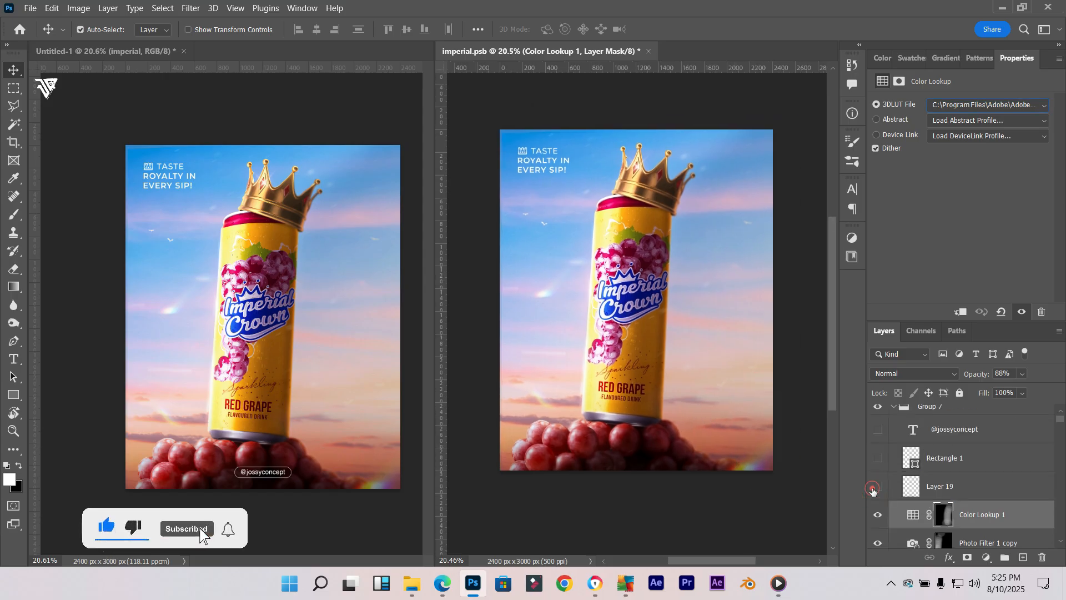
{"action": "left_click", "coordinate": [875, 489]}
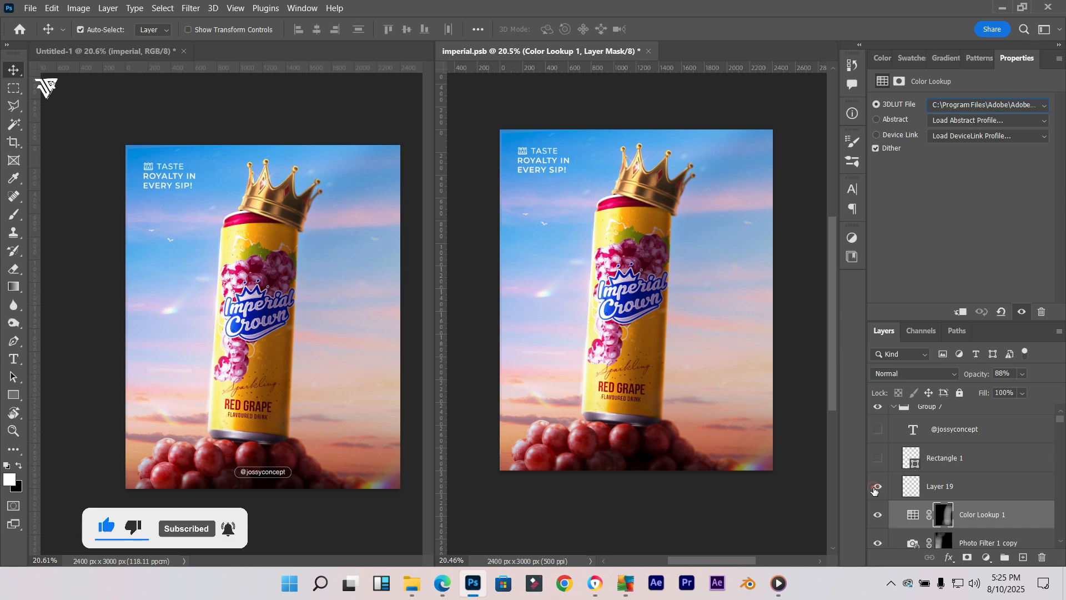
{"action": "left_click", "coordinate": [875, 488]}
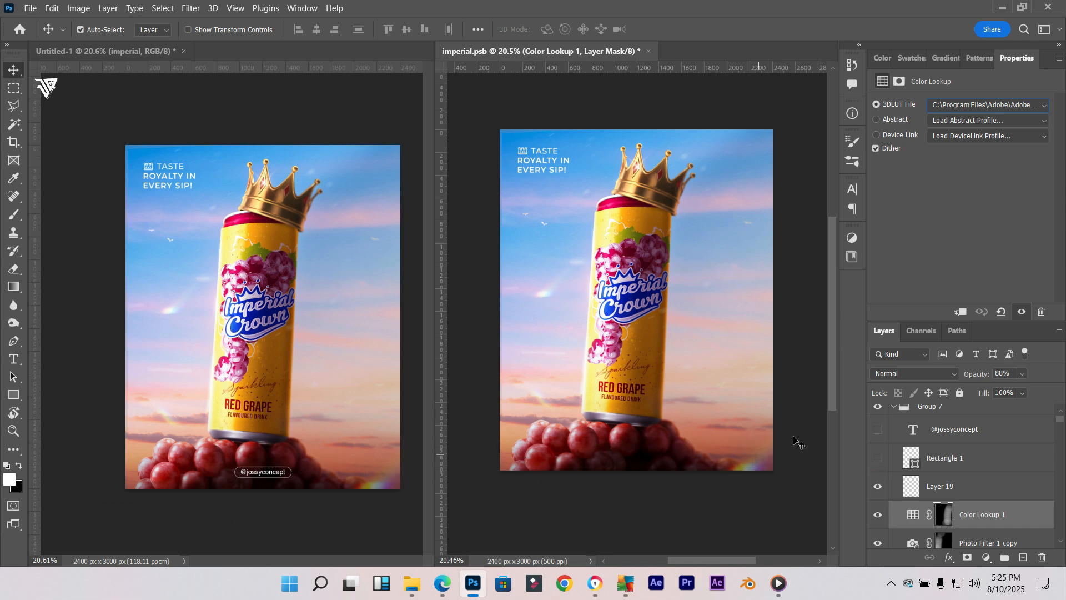
Show the Rectangle 1 outline and the social handle text layer in Group 7
{"action": "left_click", "coordinate": [879, 458]}
{"action": "left_click", "coordinate": [883, 436]}
{"action": "scroll", "coordinate": [894, 452], "scroll_direction": "down", "scroll_amount": 3}
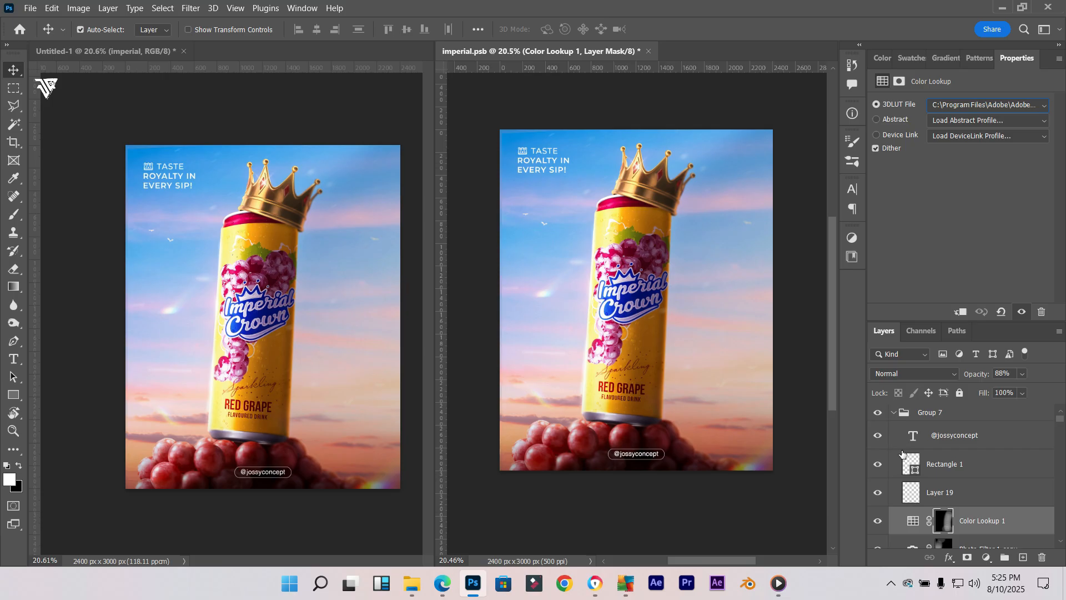